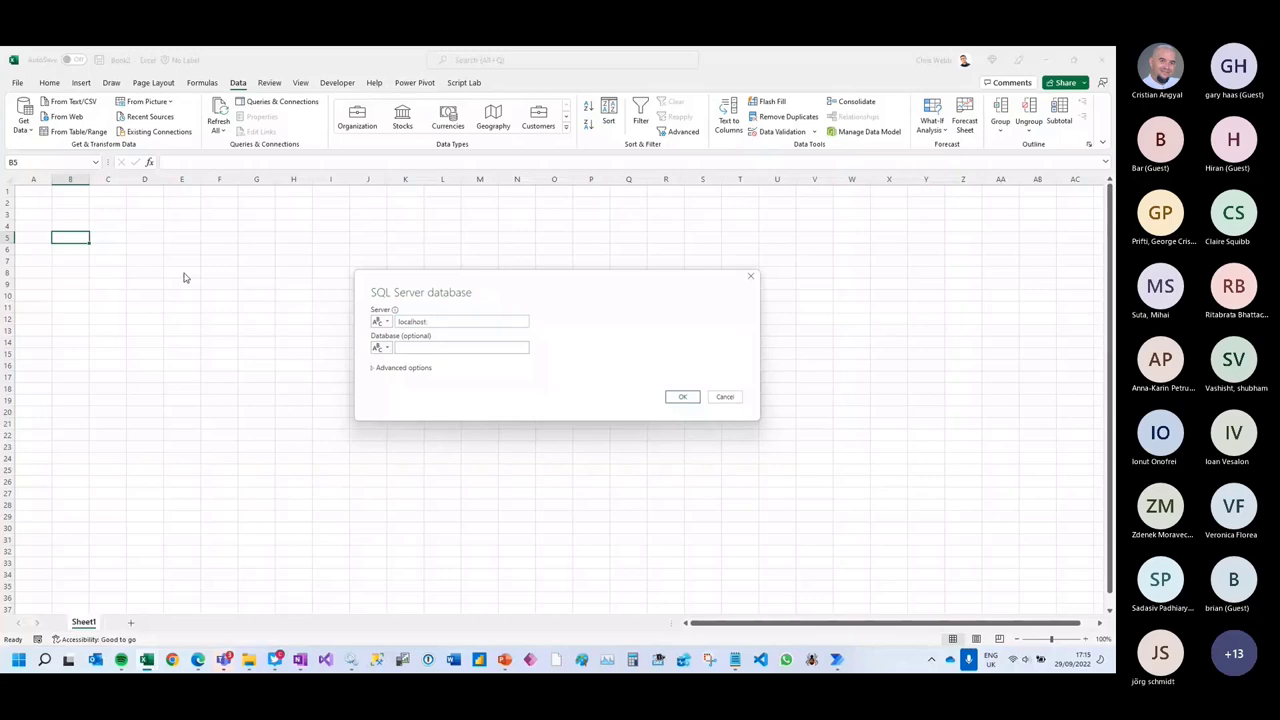
# - Connect to the AdventureWorksDW2017 database on localhost, open the FactInternetSales table for transformation and refresh its preview
pyautogui.write('AdventureWorksDW2017')
pyautogui.click(682, 397)
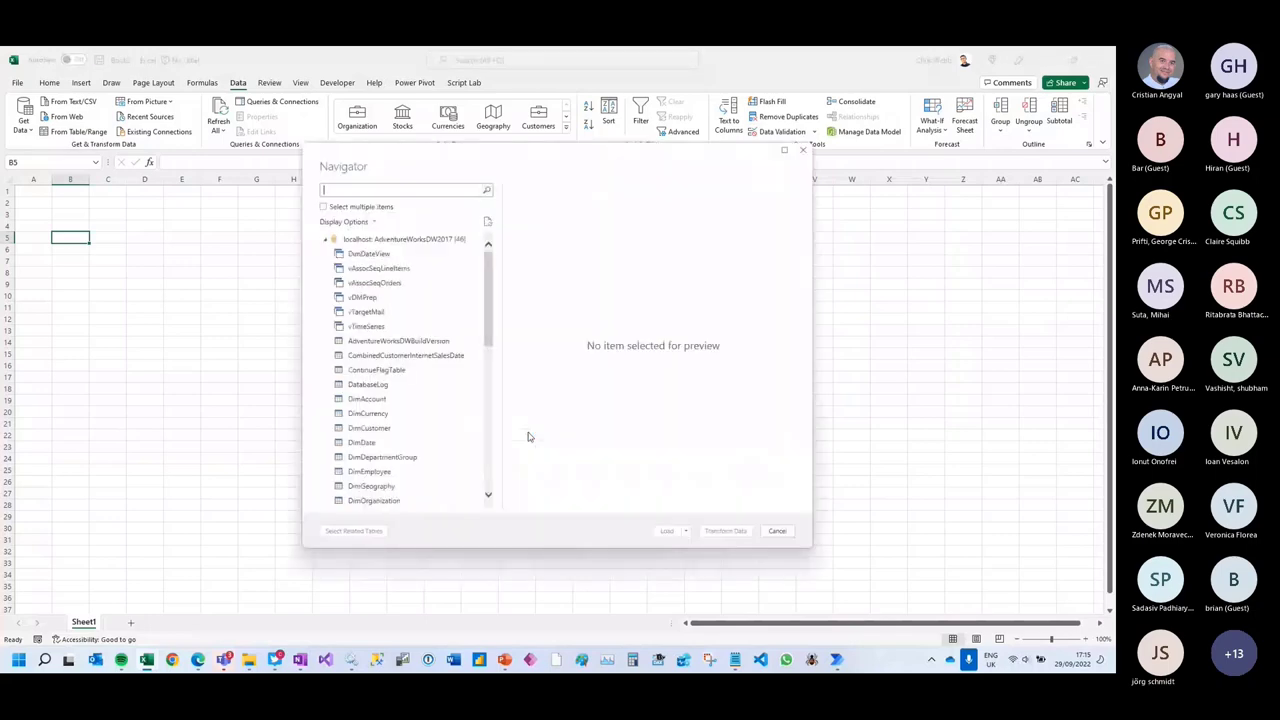
pyautogui.scroll(-6, 395, 360)
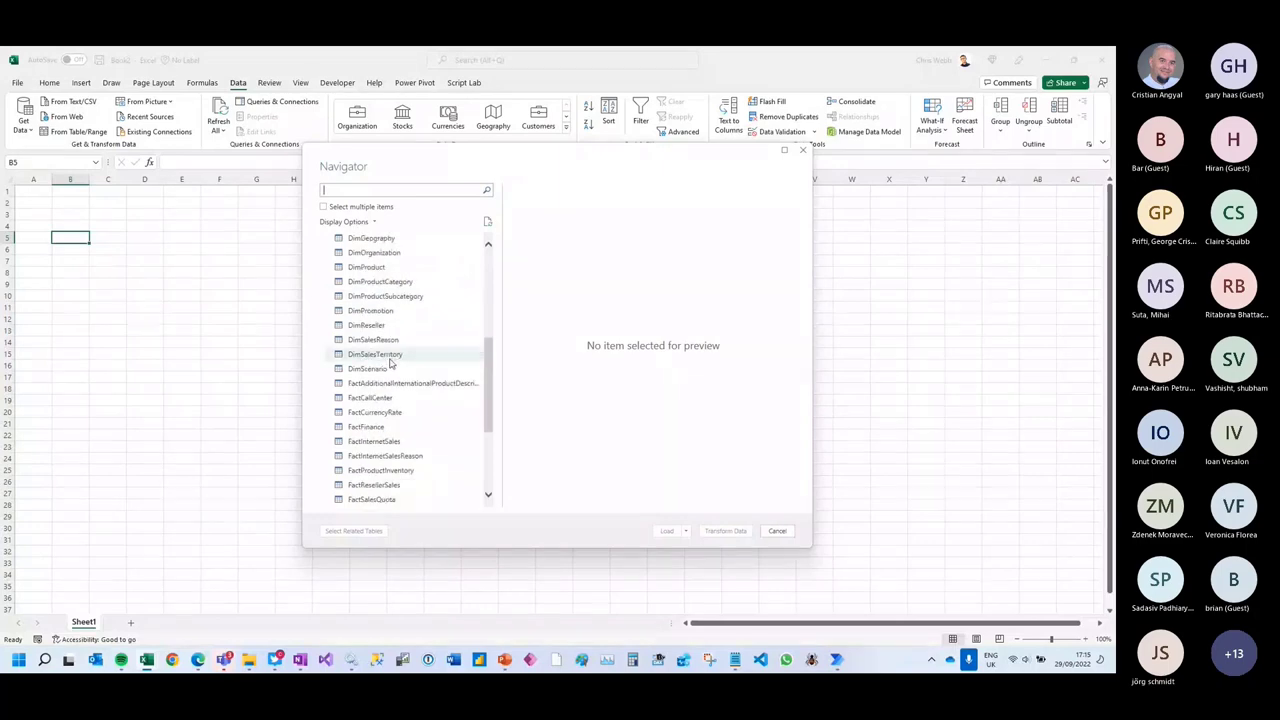
pyautogui.scroll(-3, 390, 365)
pyautogui.click(372, 360)
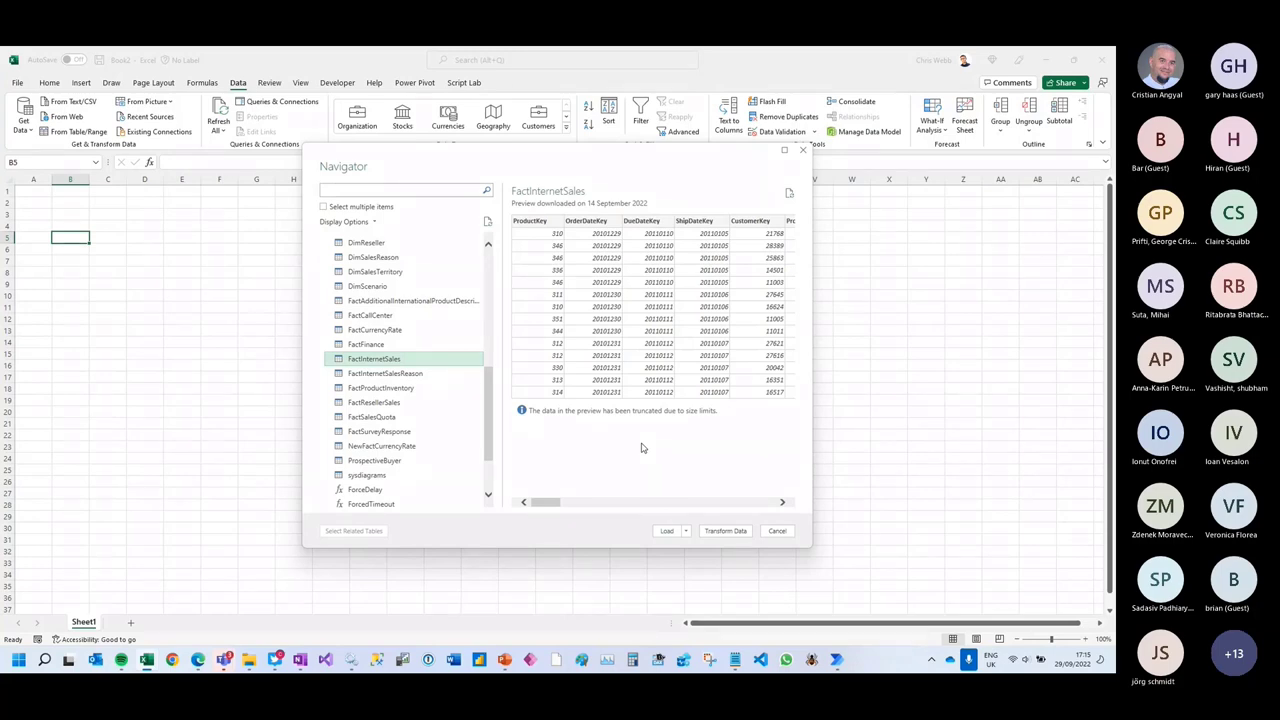
pyautogui.click(733, 531)
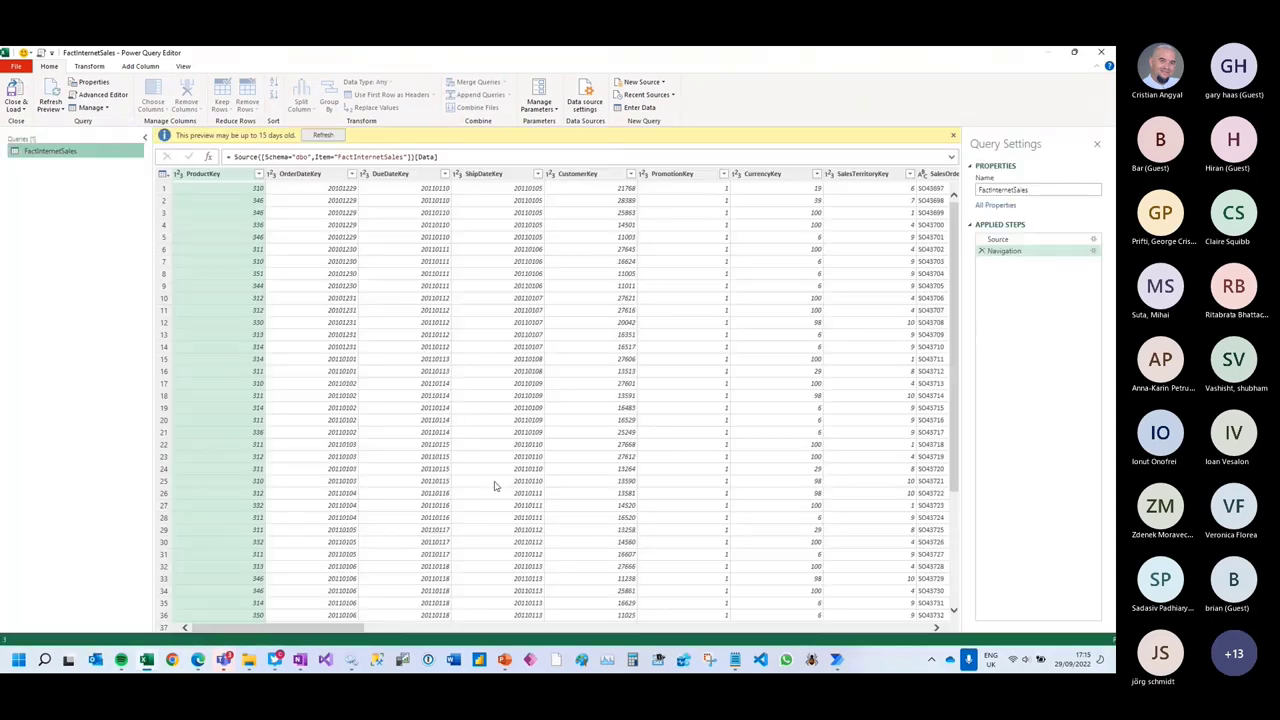
pyautogui.click(326, 135)
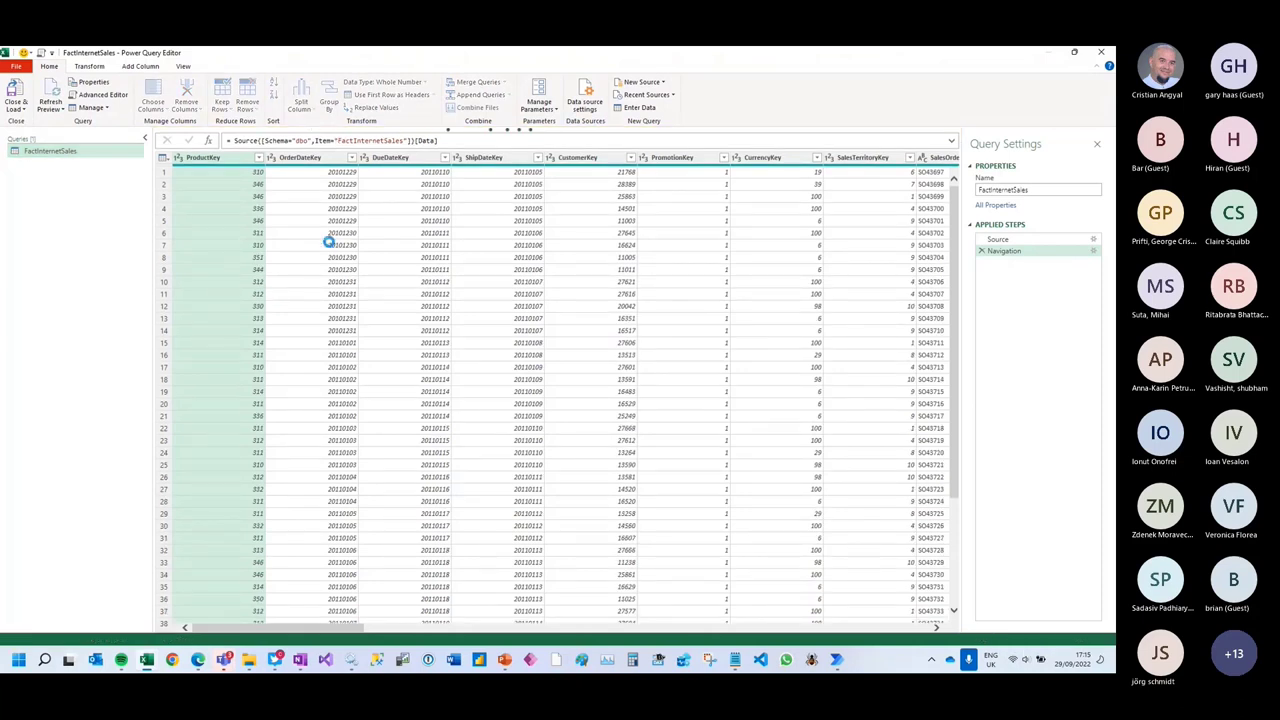
pyautogui.click(326, 160)
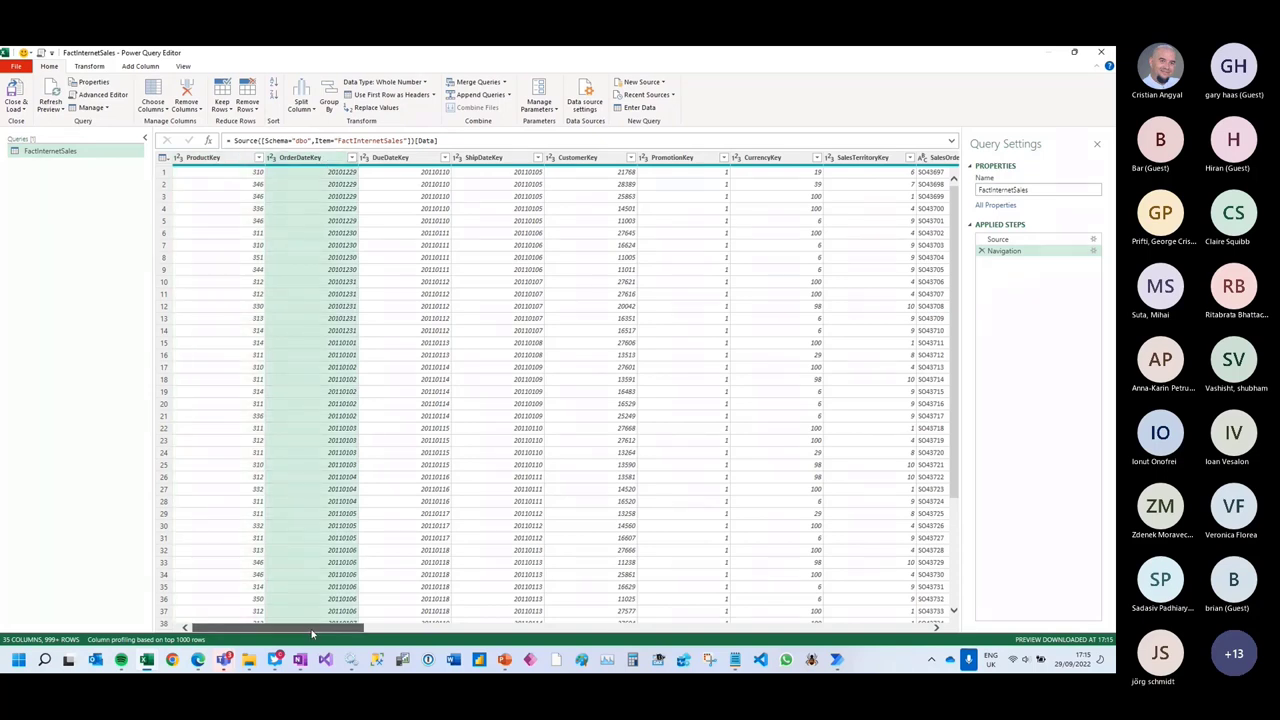
pyautogui.moveTo(311, 629); pyautogui.dragTo(408, 630)
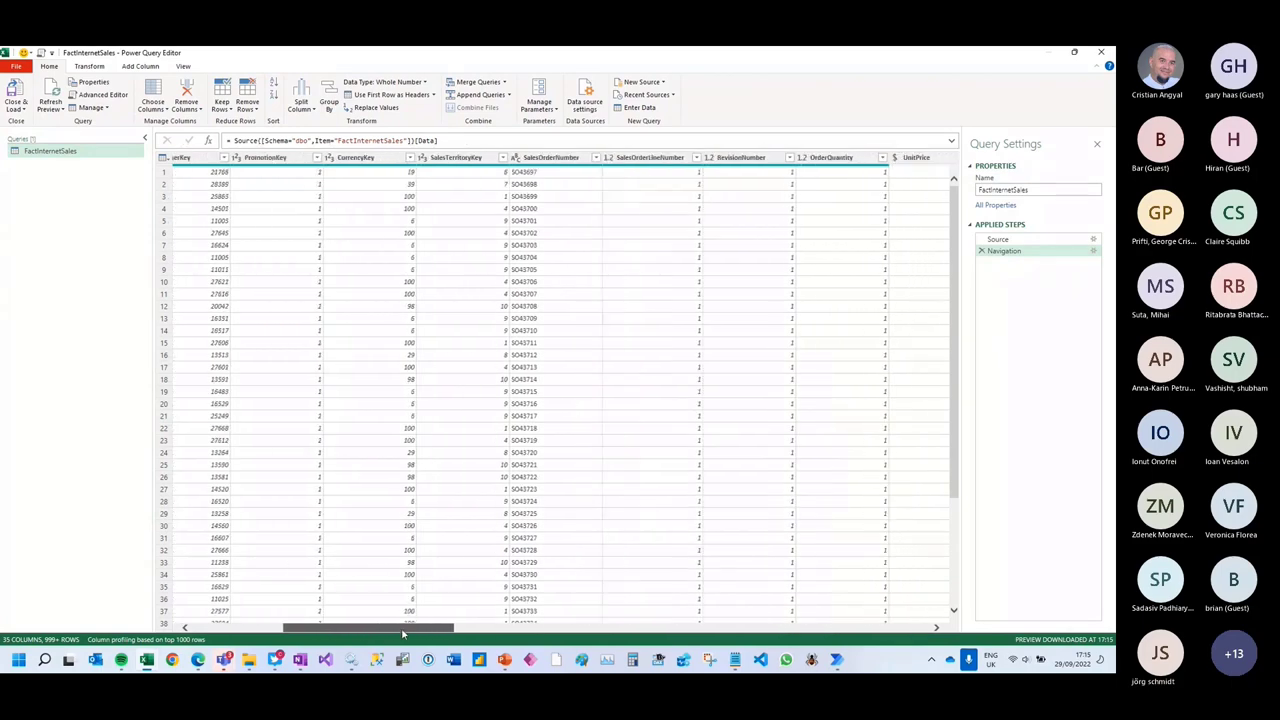
pyautogui.keyDown('shift'); pyautogui.click(560, 158); pyautogui.keyUp('shift')
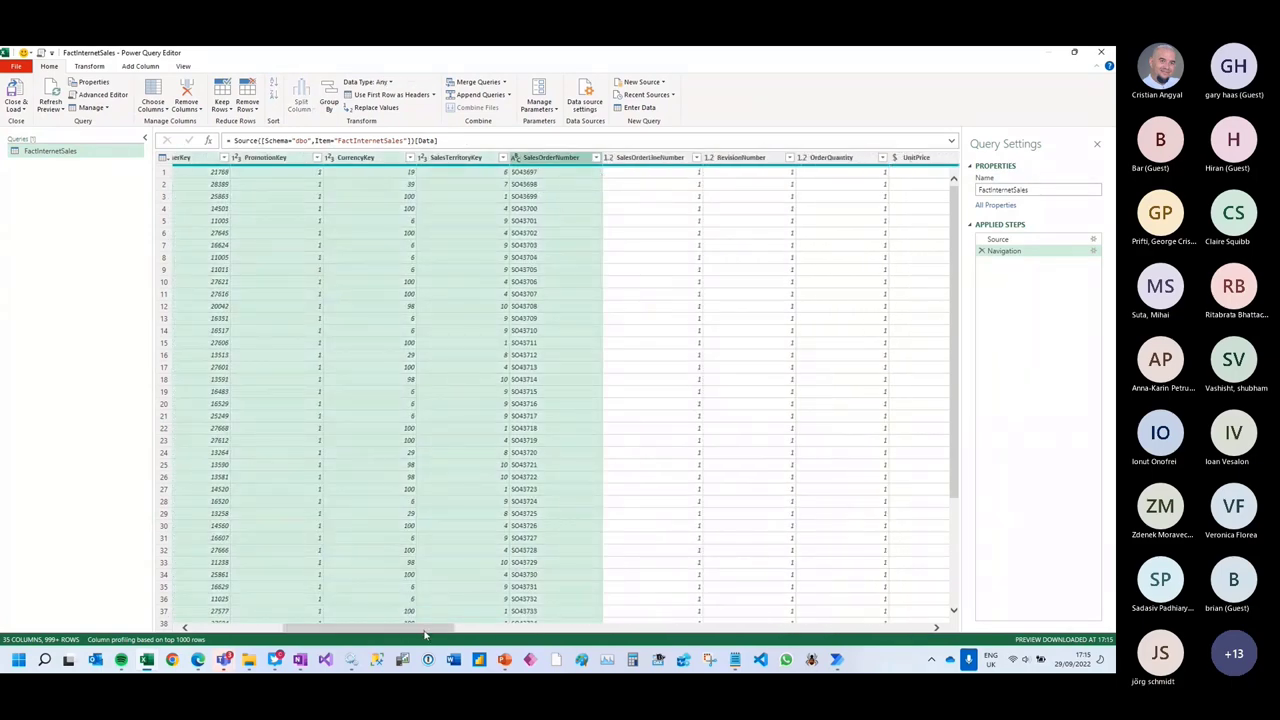
pyautogui.moveTo(424, 633); pyautogui.dragTo(285, 630)
# - Keep only the OrderDateKey, SalesOrderNumber, SalesOrderLineNumber, SalesAmount and TaxAmt columns, and rename the query to Sales
pyautogui.click(300, 158)
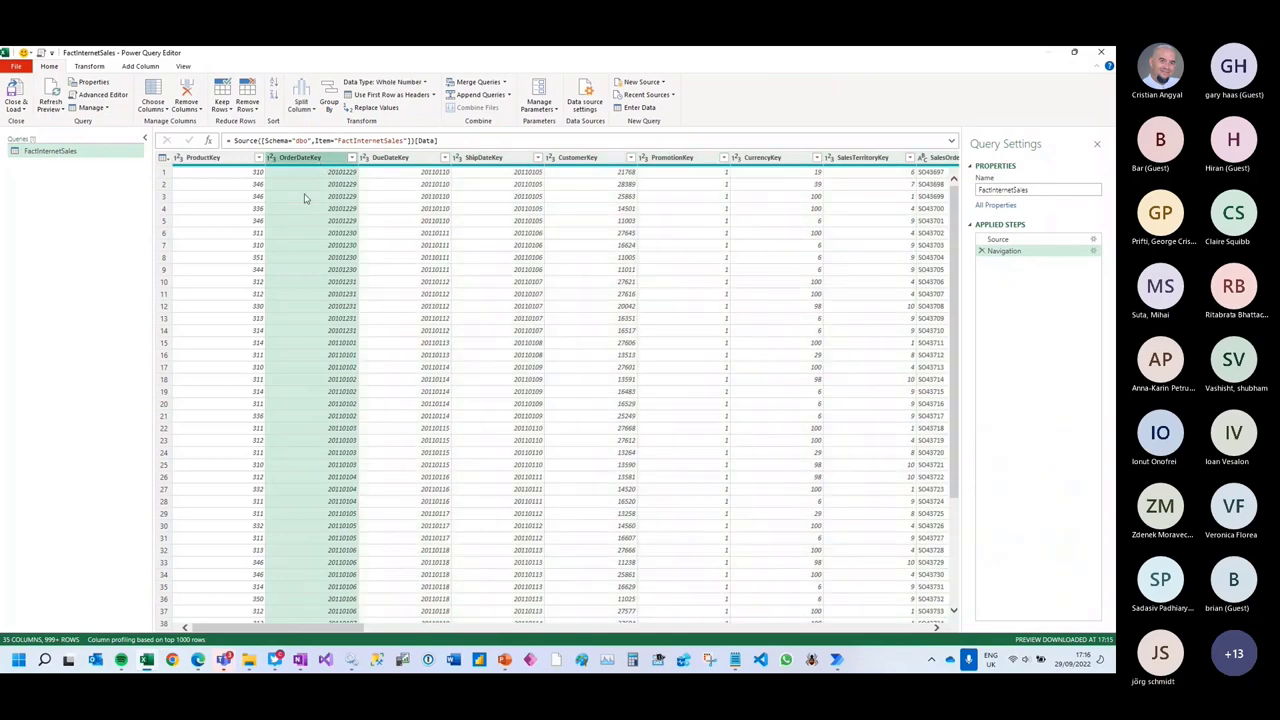
pyautogui.moveTo(330, 629); pyautogui.dragTo(390, 629)
pyautogui.click(690, 158)
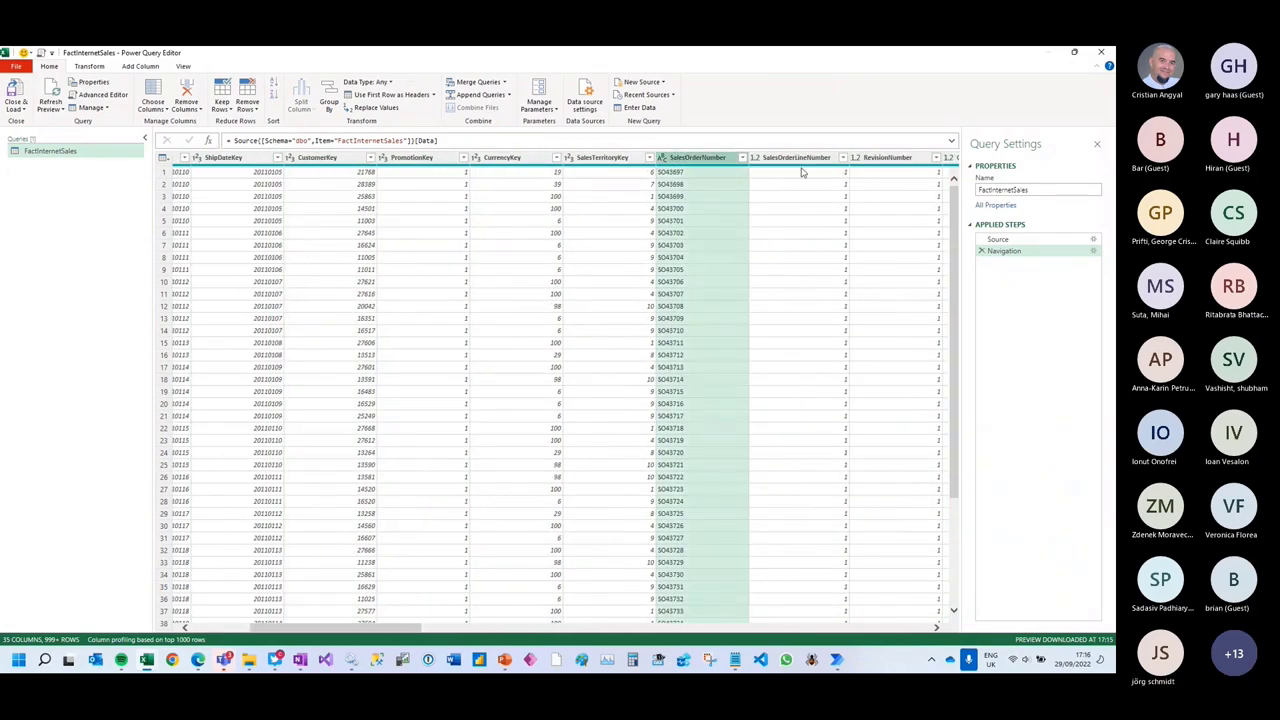
pyautogui.keyDown('ctrl'); pyautogui.click(800, 160); pyautogui.keyUp('ctrl')
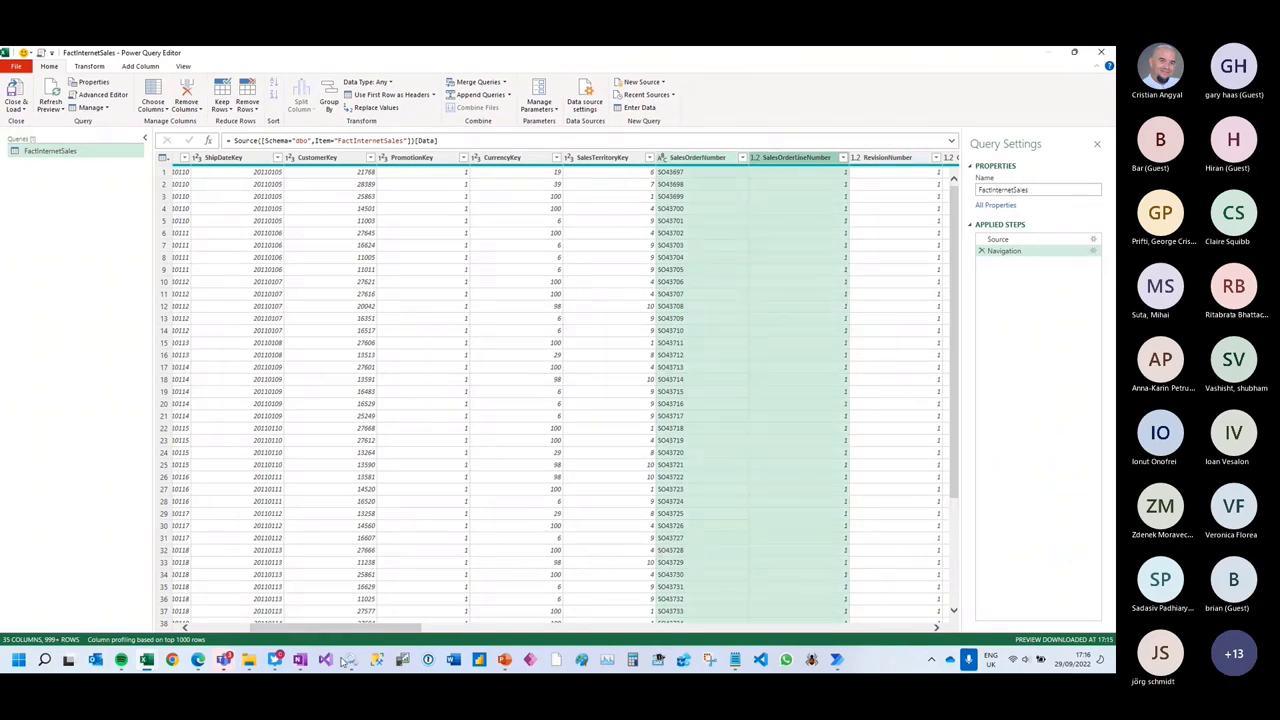
pyautogui.moveTo(372, 629); pyautogui.dragTo(568, 632)
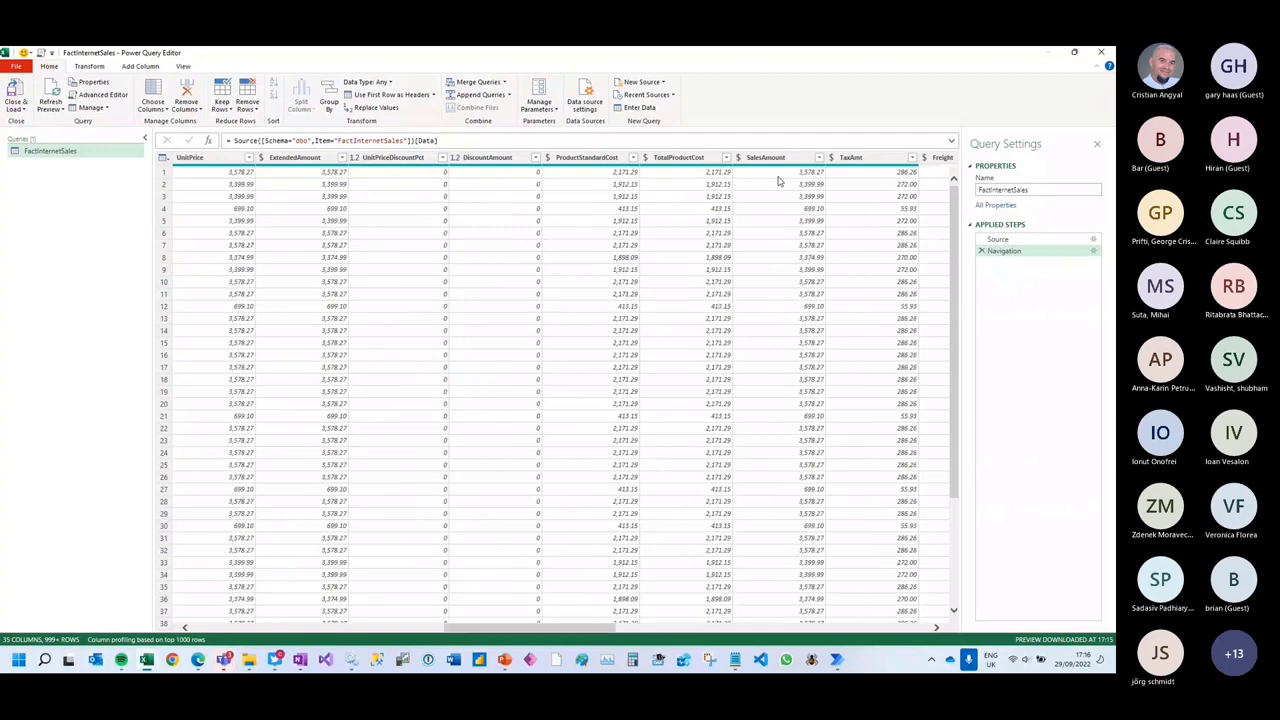
pyautogui.click(780, 158)
pyautogui.keyDown('ctrl'); pyautogui.click(866, 160); pyautogui.keyUp('ctrl')
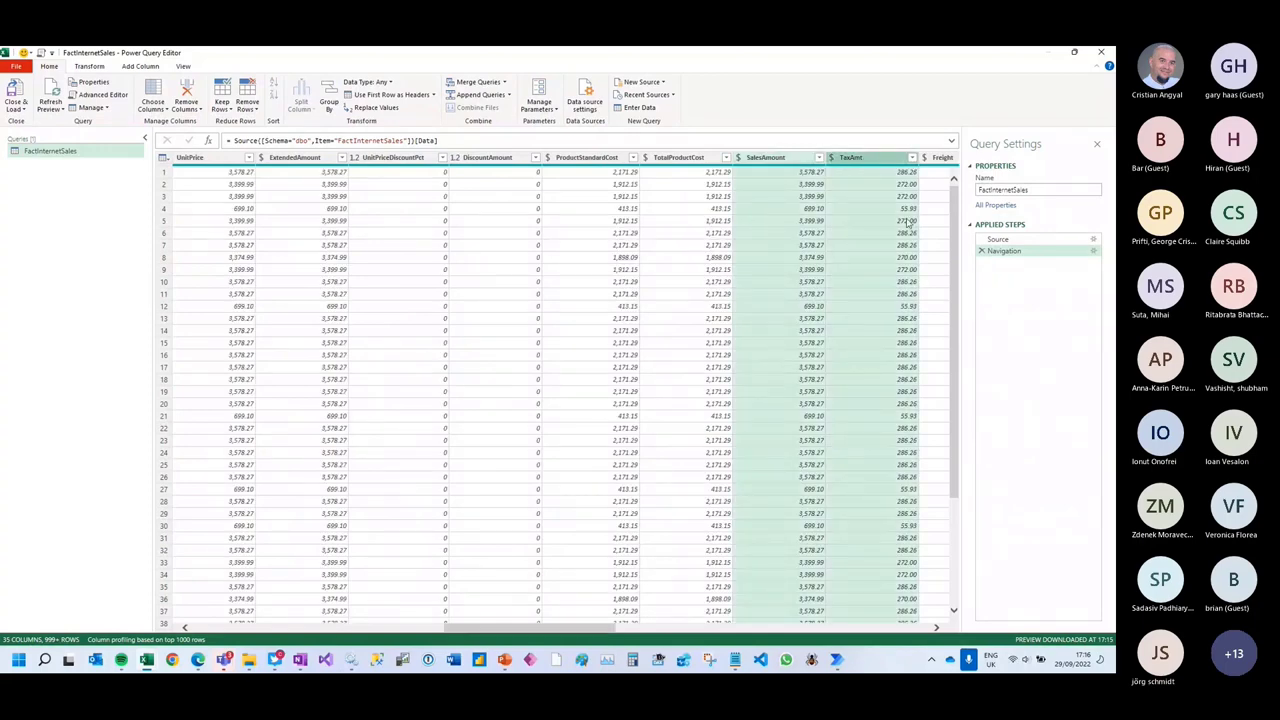
pyautogui.doubleClick(1010, 189)
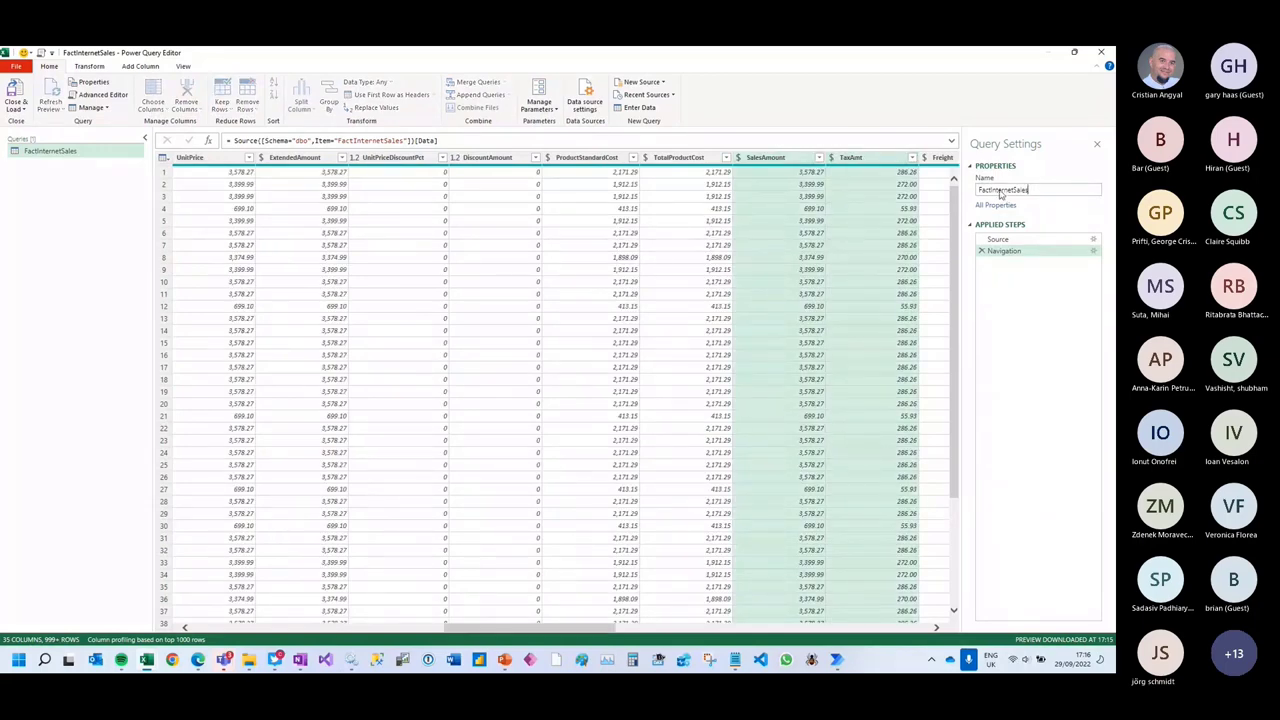
pyautogui.write('Sales')
pyautogui.press('Return')
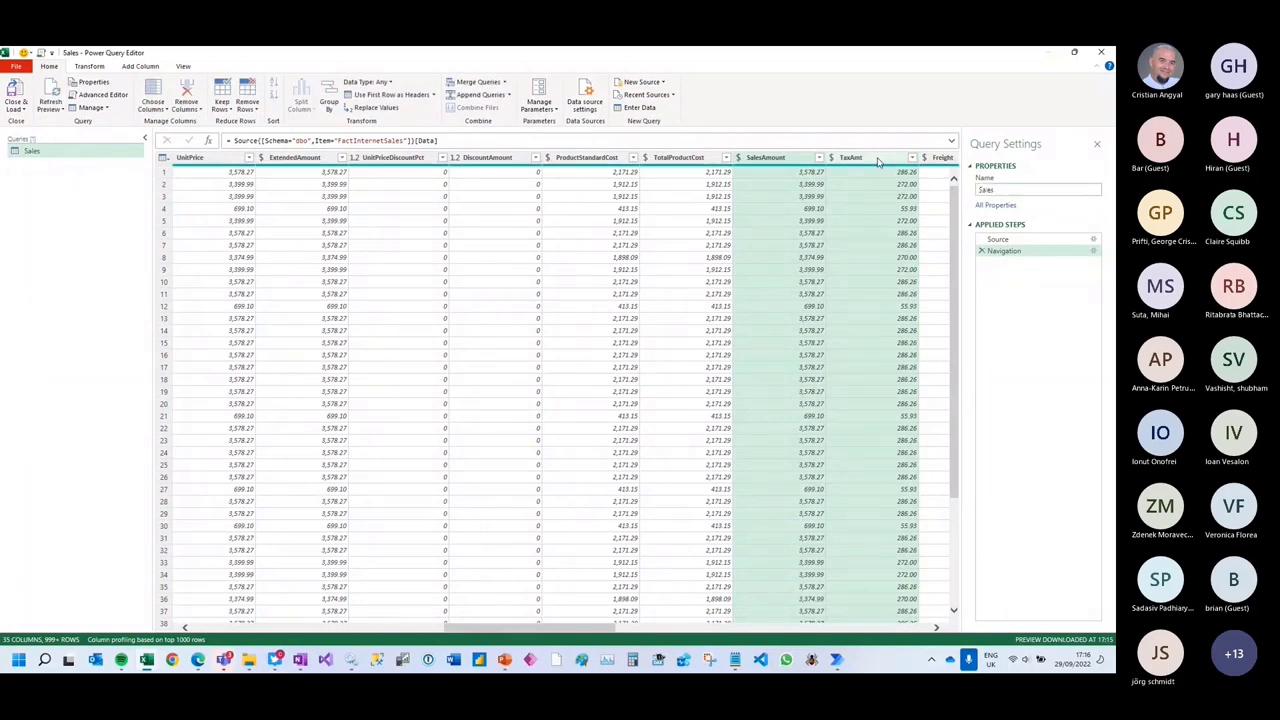
pyautogui.rightClick(878, 162)
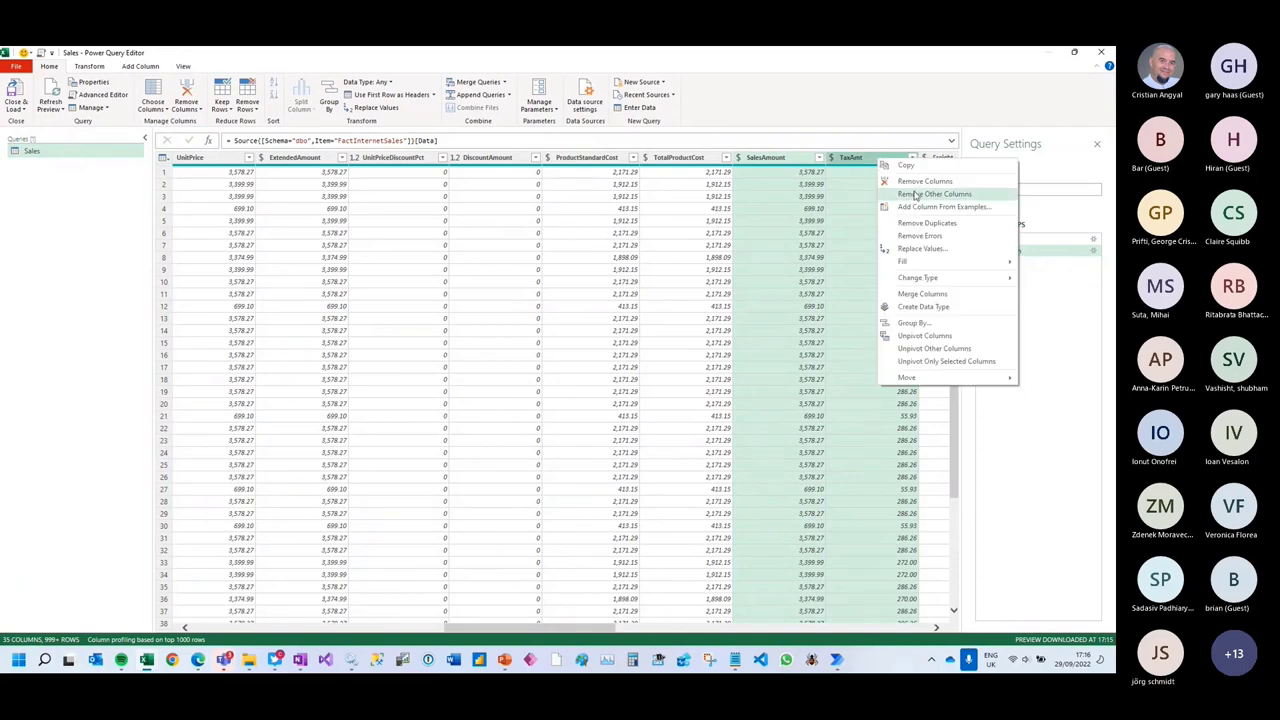
pyautogui.click(905, 193)
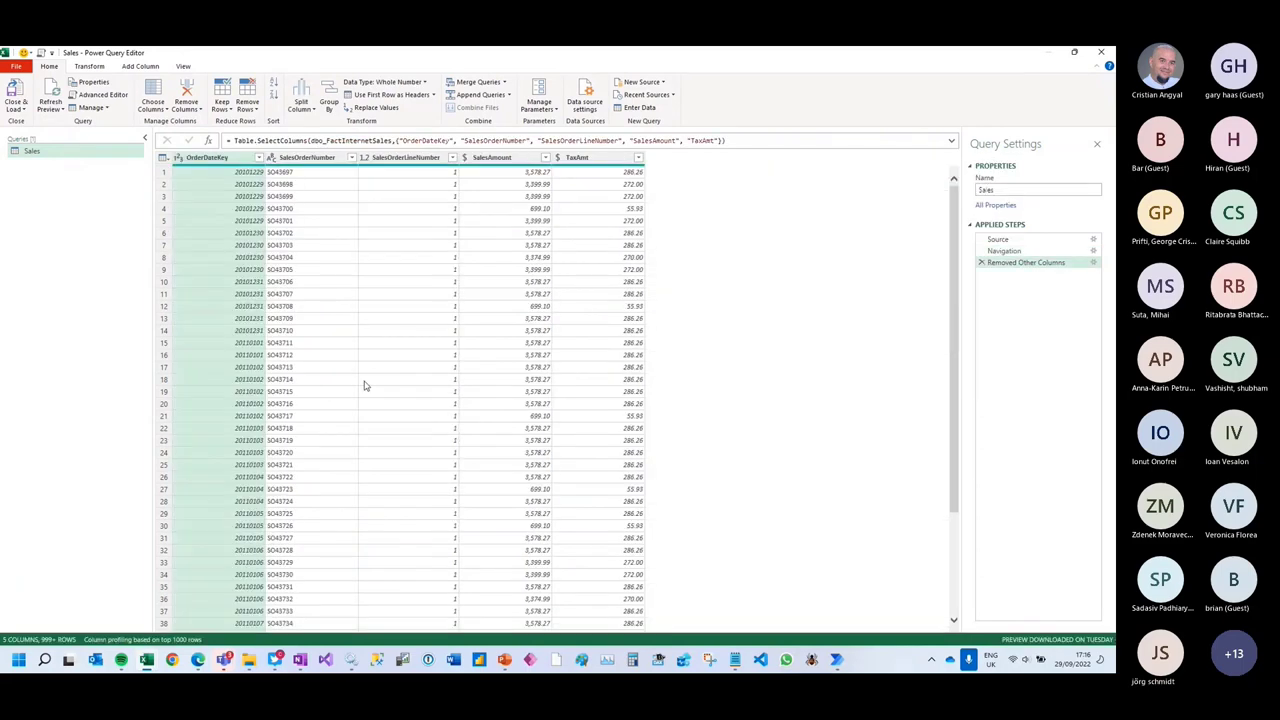
# - Filter the Sales query to rows where OrderDateKey equals 20101229
pyautogui.rightClick(243, 175)
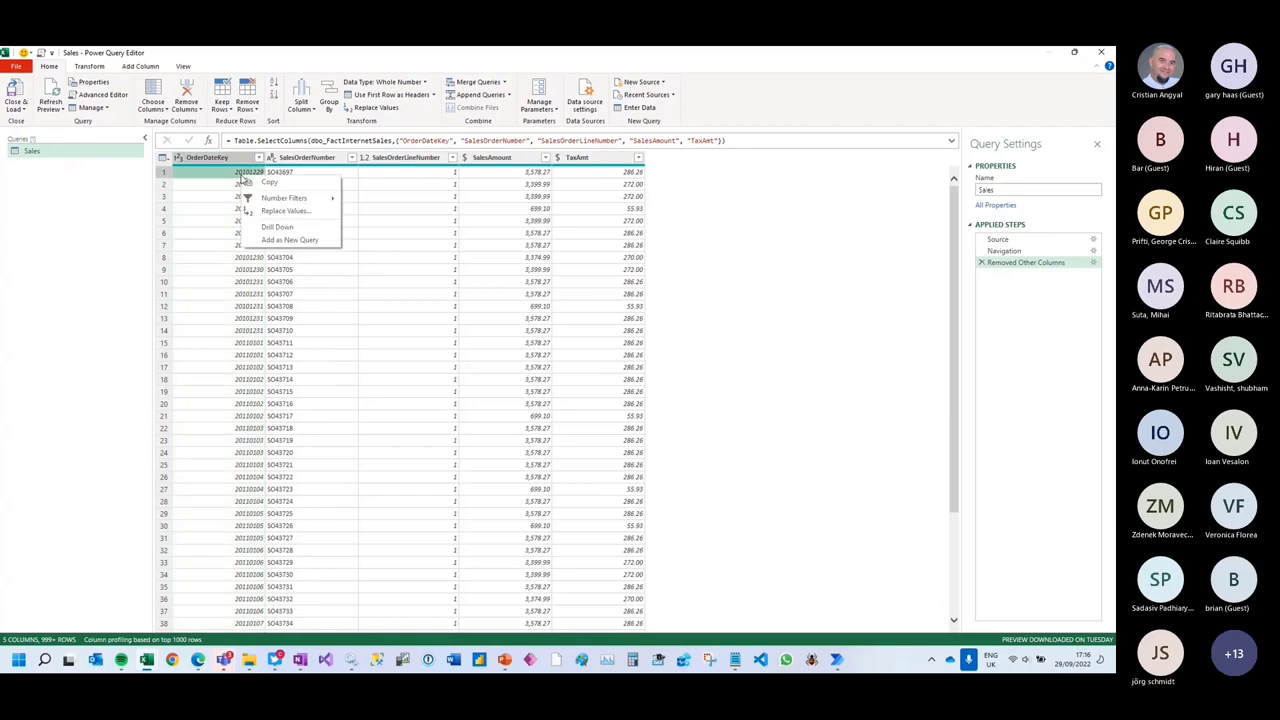
pyautogui.moveTo(297, 205)
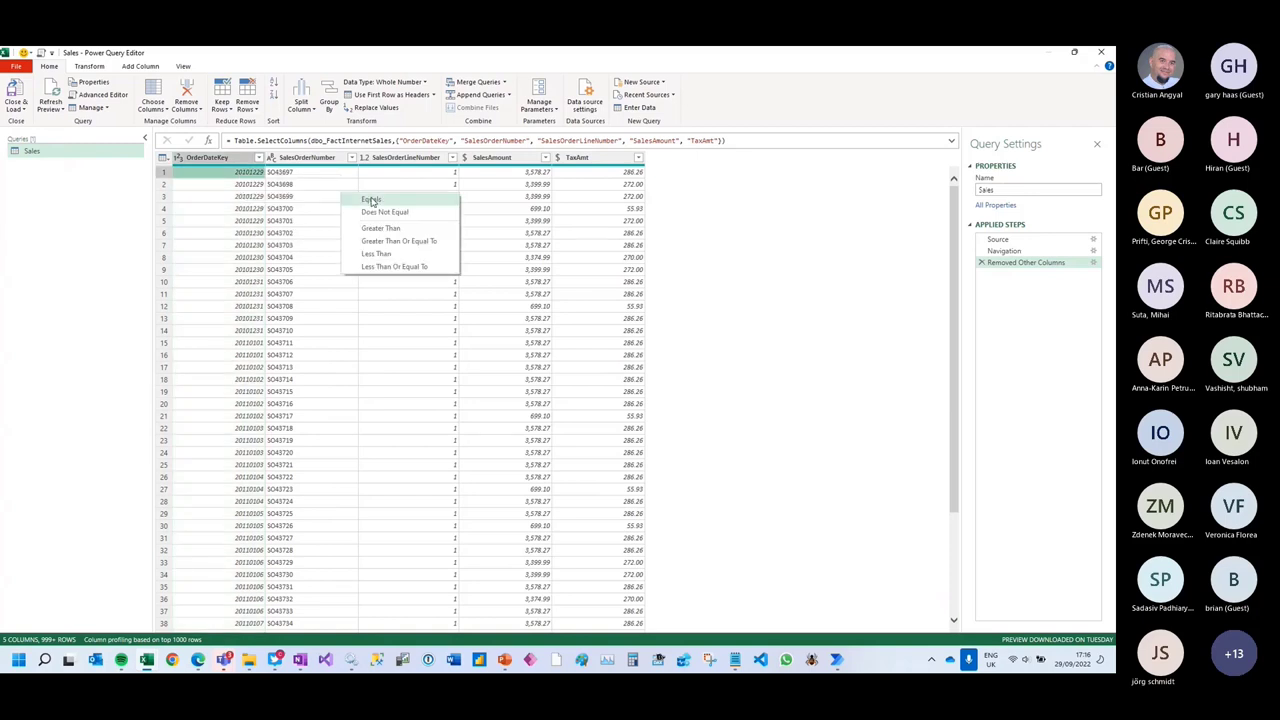
pyautogui.click(370, 200)
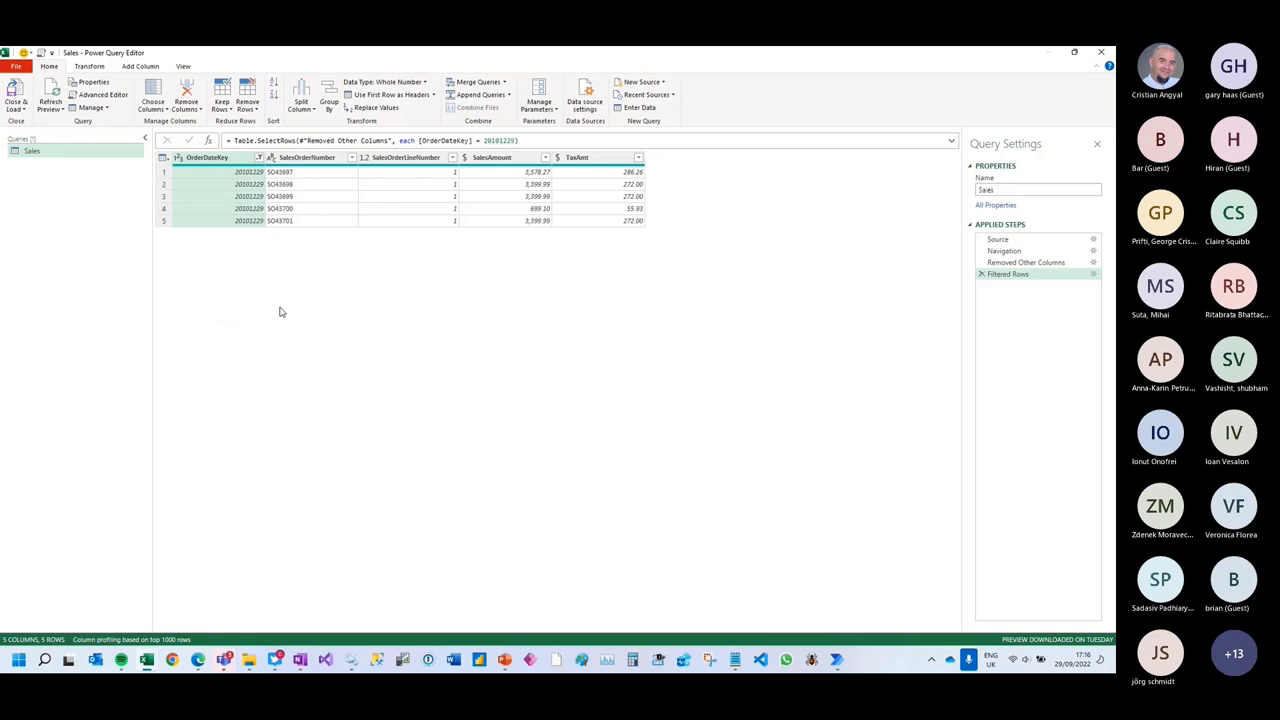
# - Load the Sales query as a table into the existing worksheet at cell B5
pyautogui.click(16, 108)
pyautogui.click(40, 134)
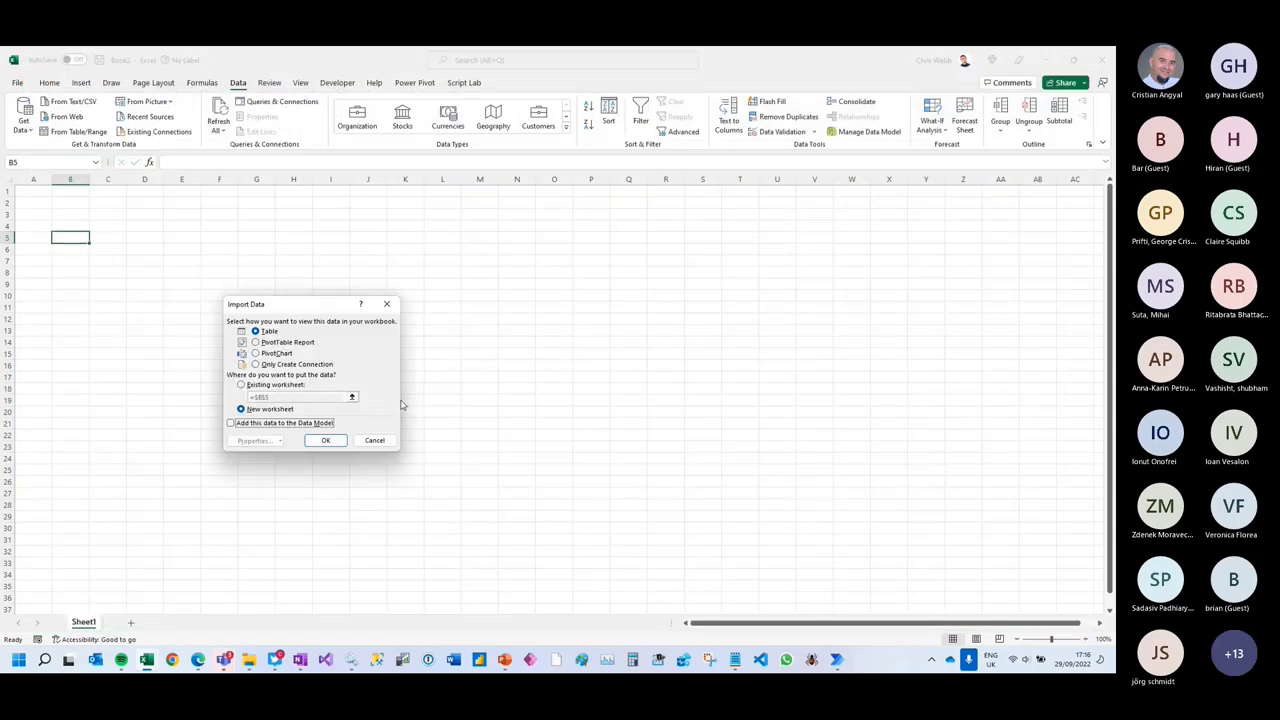
pyautogui.click(245, 386)
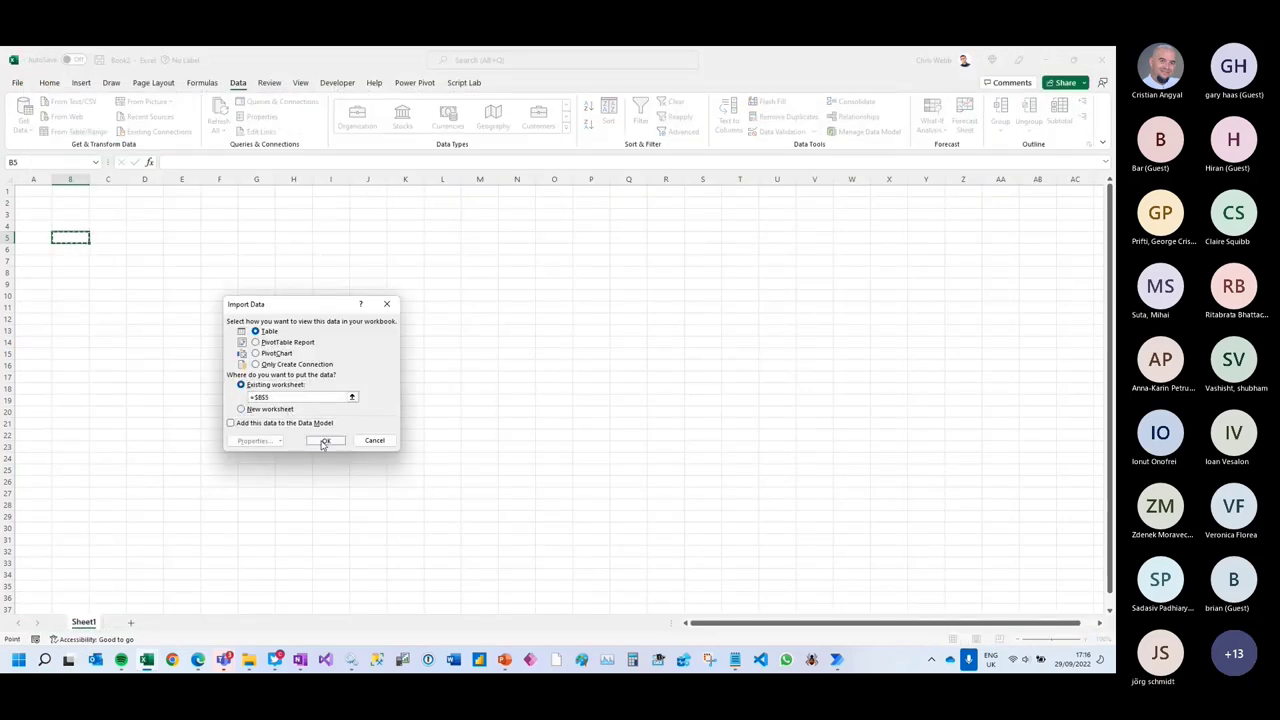
pyautogui.click(324, 440)
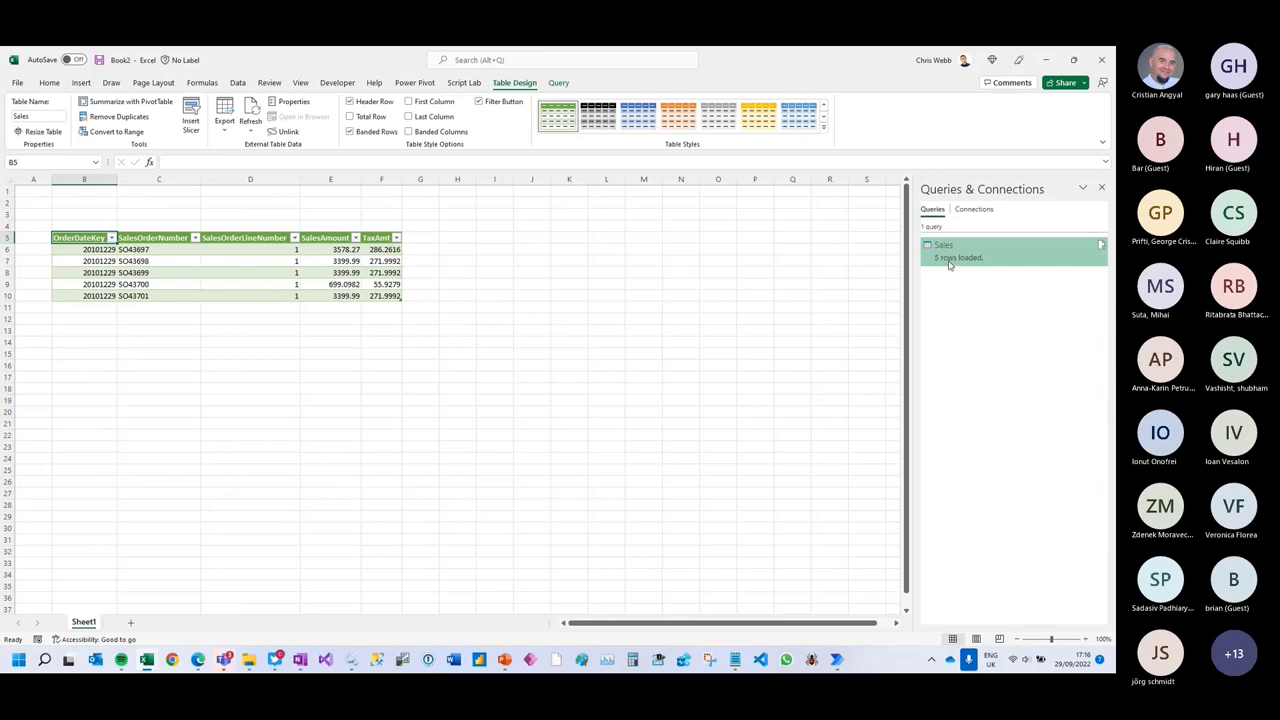
# - Preview the loaded Sales query's details and refresh the query
pyautogui.moveTo(946, 265)
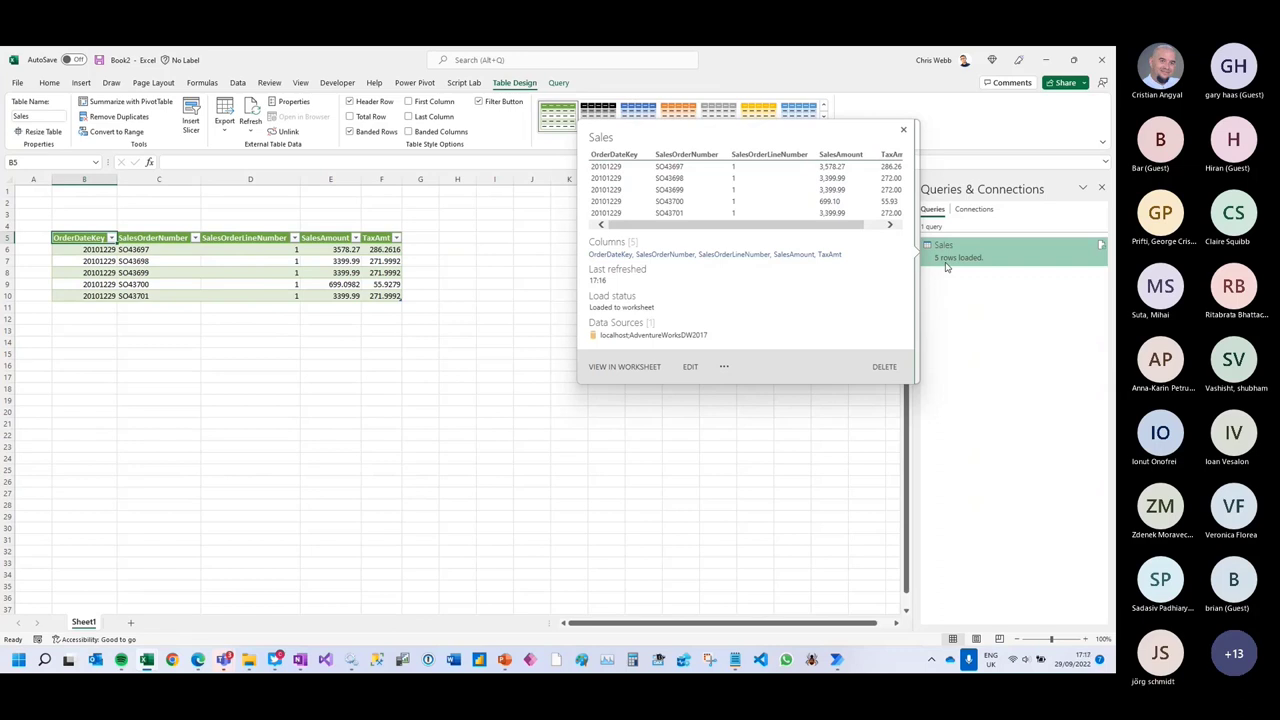
pyautogui.click(87, 204)
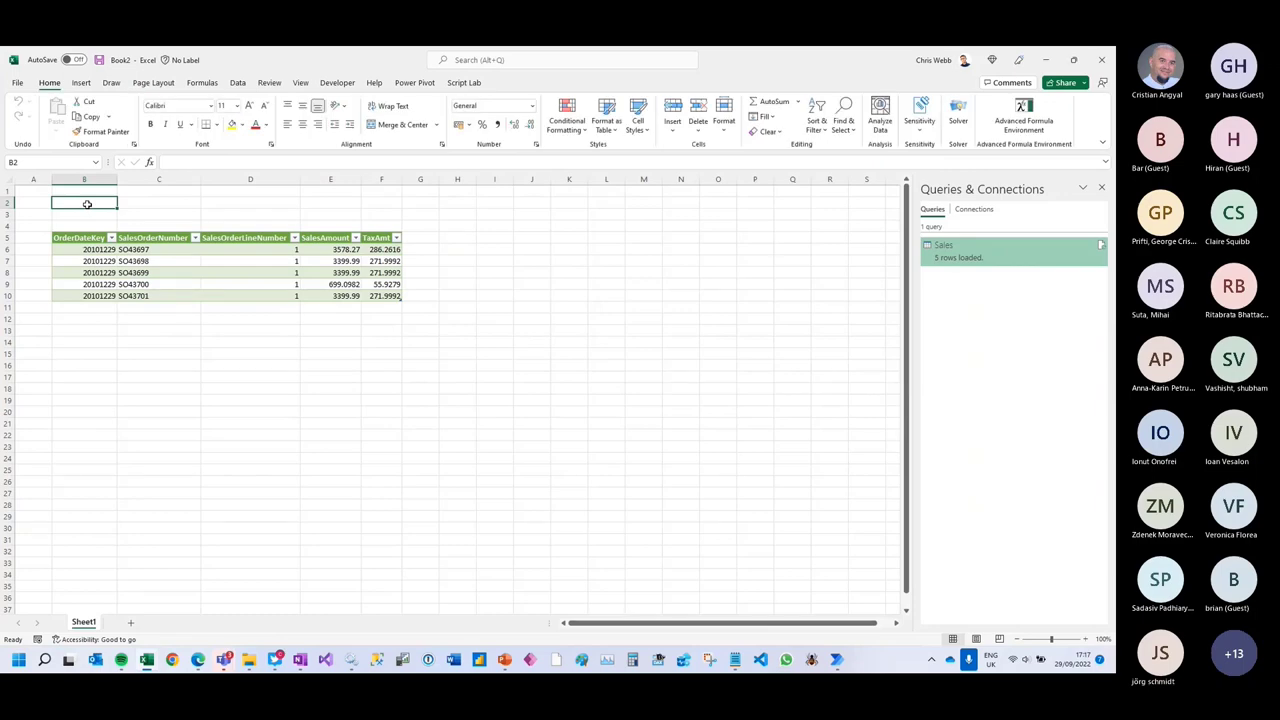
pyautogui.rightClick(955, 251)
pyautogui.click(984, 326)
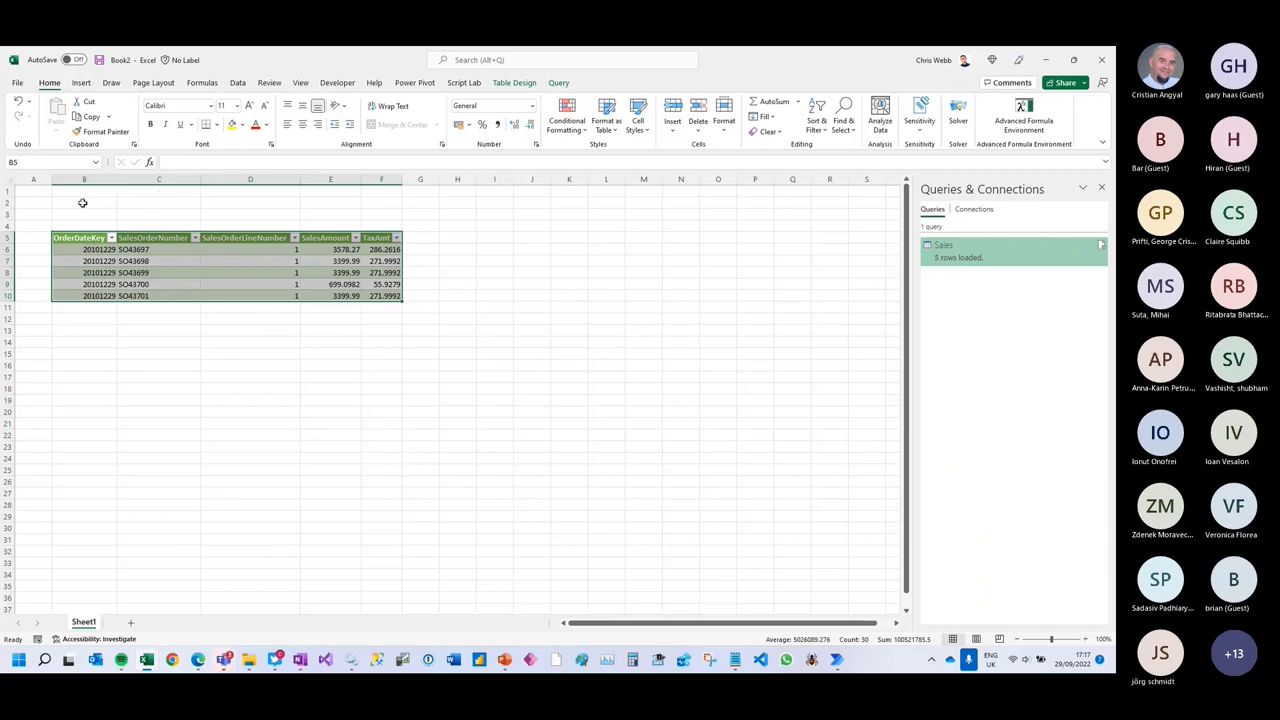
# - Enter the heading Date in cell B1 and the value 20101230 in cell B2
pyautogui.click(88, 190)
pyautogui.write('Date')
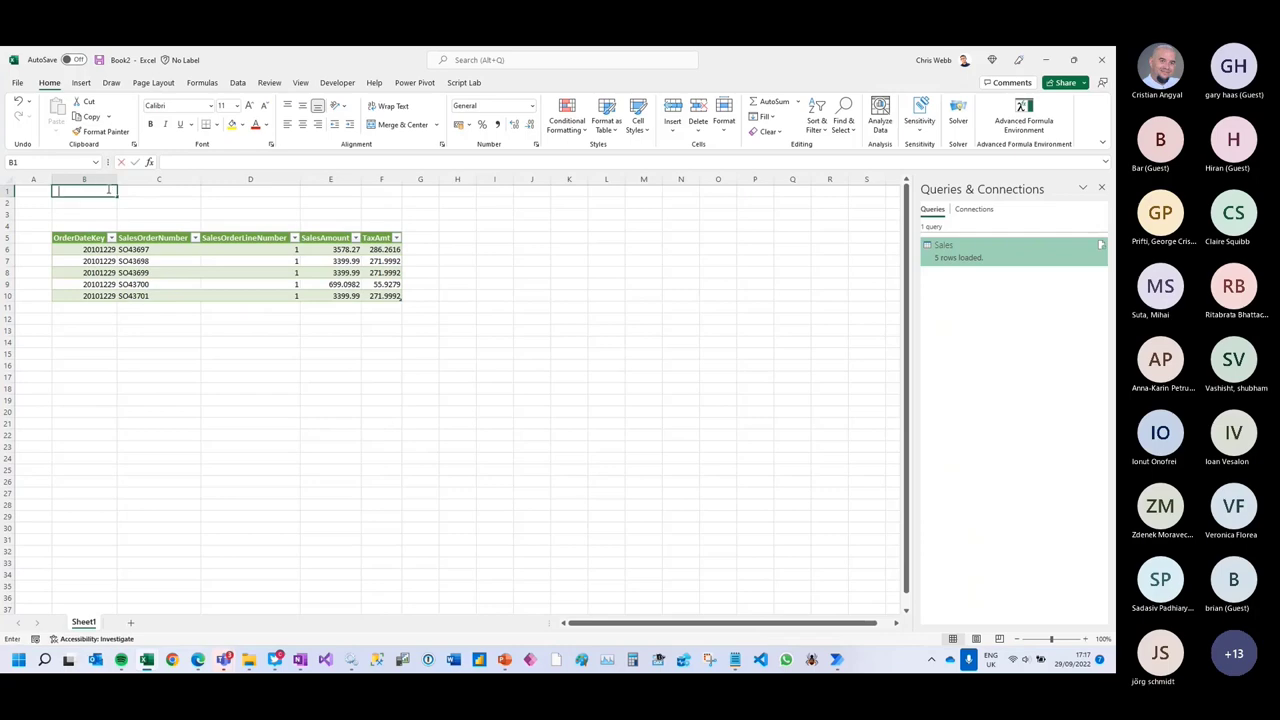
pyautogui.press('Return')
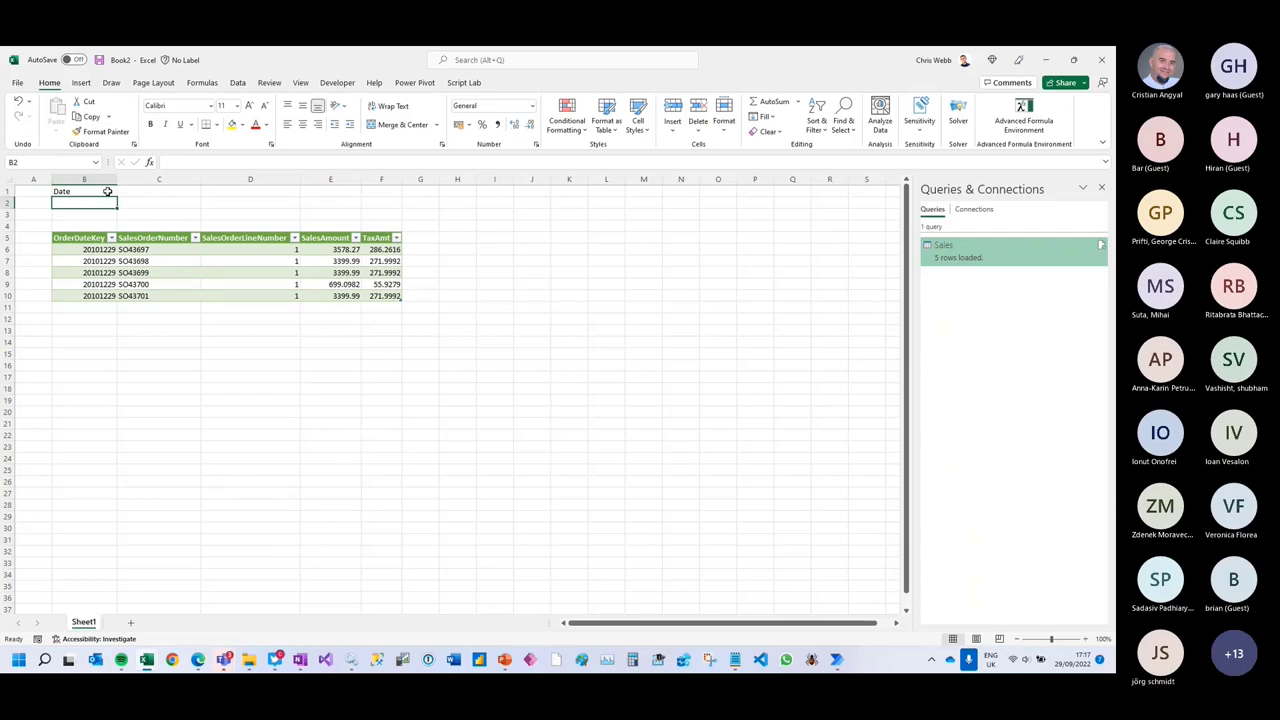
pyautogui.write('201012')
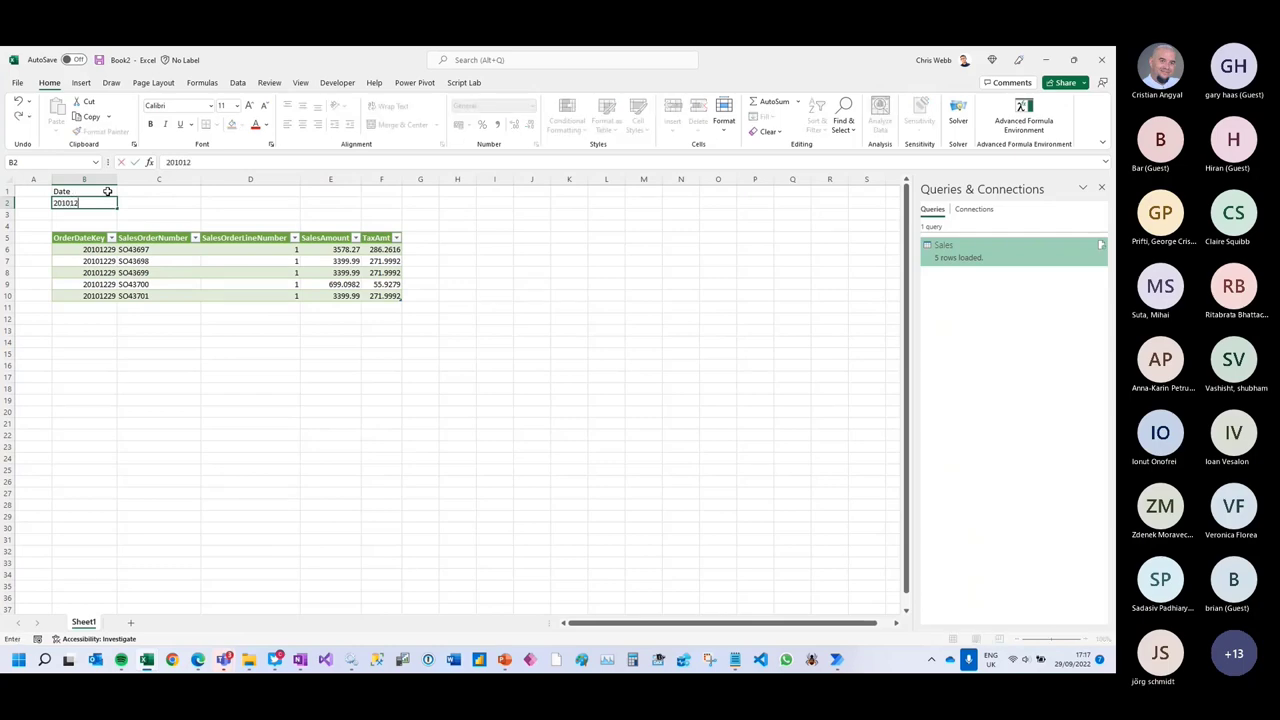
pyautogui.write('30')
# - Create a Power Query query from cells B1:B2 as a table with headers
pyautogui.click(107, 191)
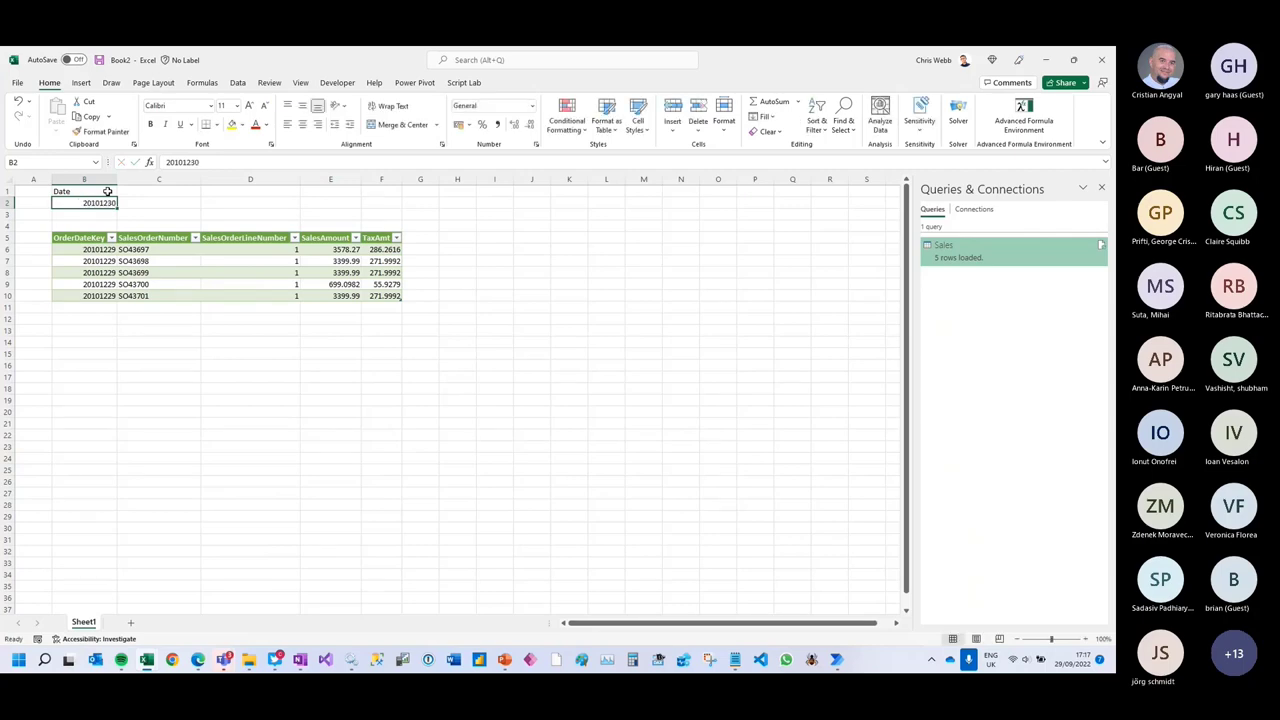
pyautogui.hotkey('shift', 'Down')
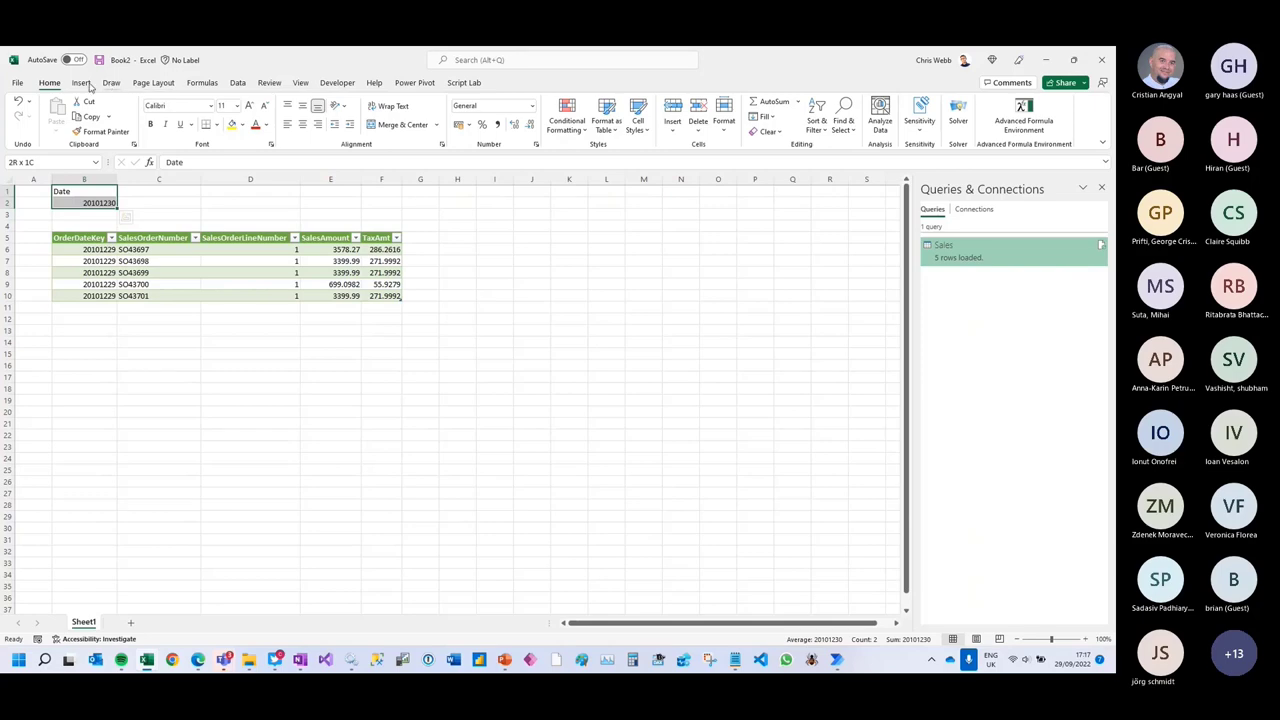
pyautogui.click(239, 82)
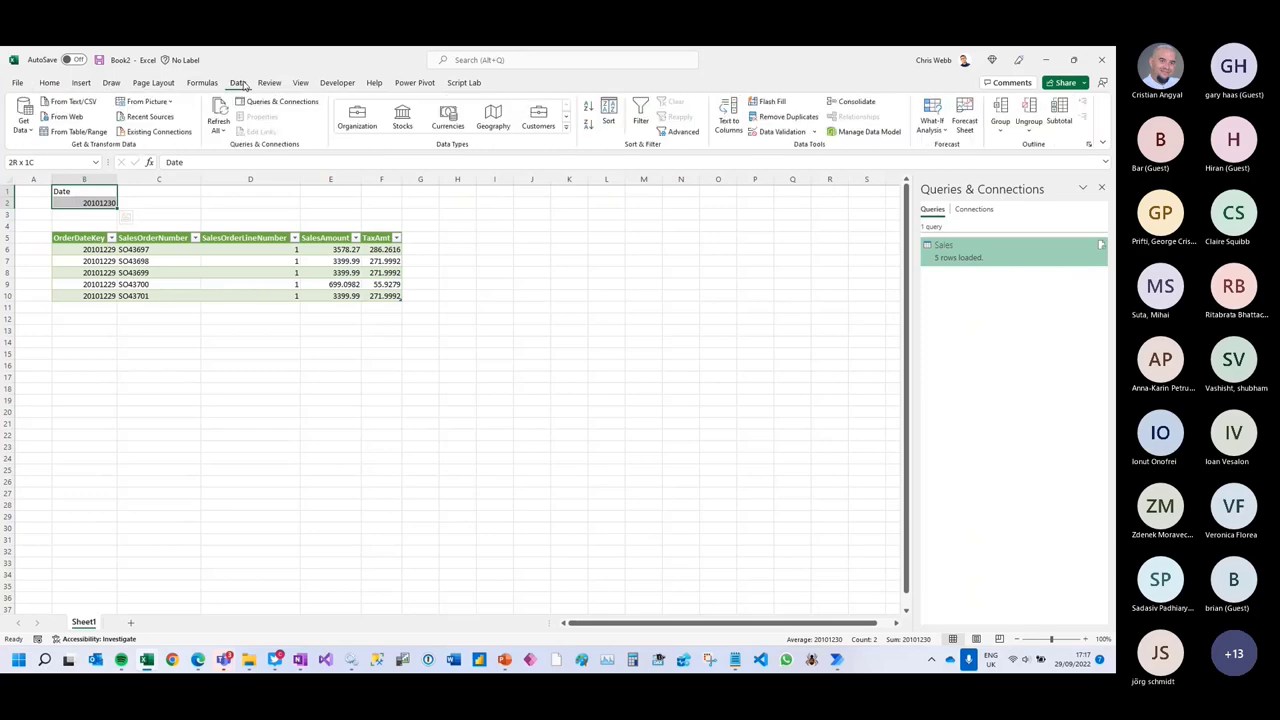
pyautogui.click(72, 131)
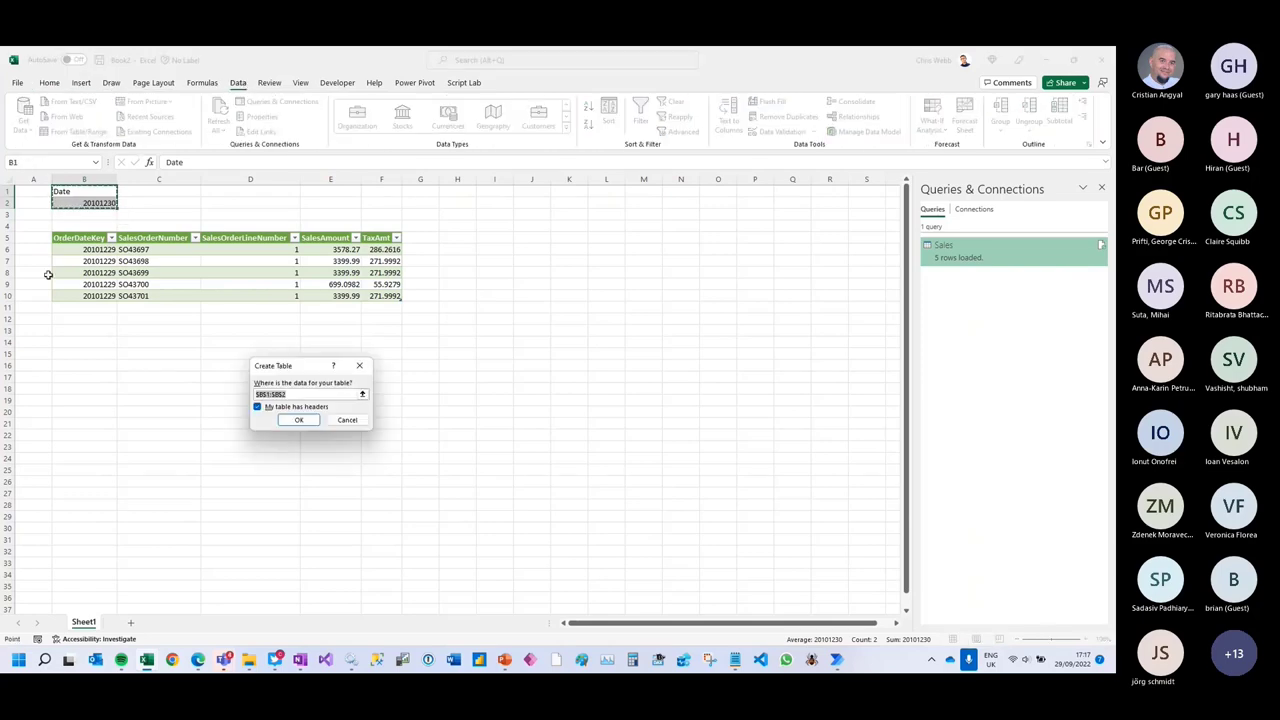
pyautogui.click(298, 420)
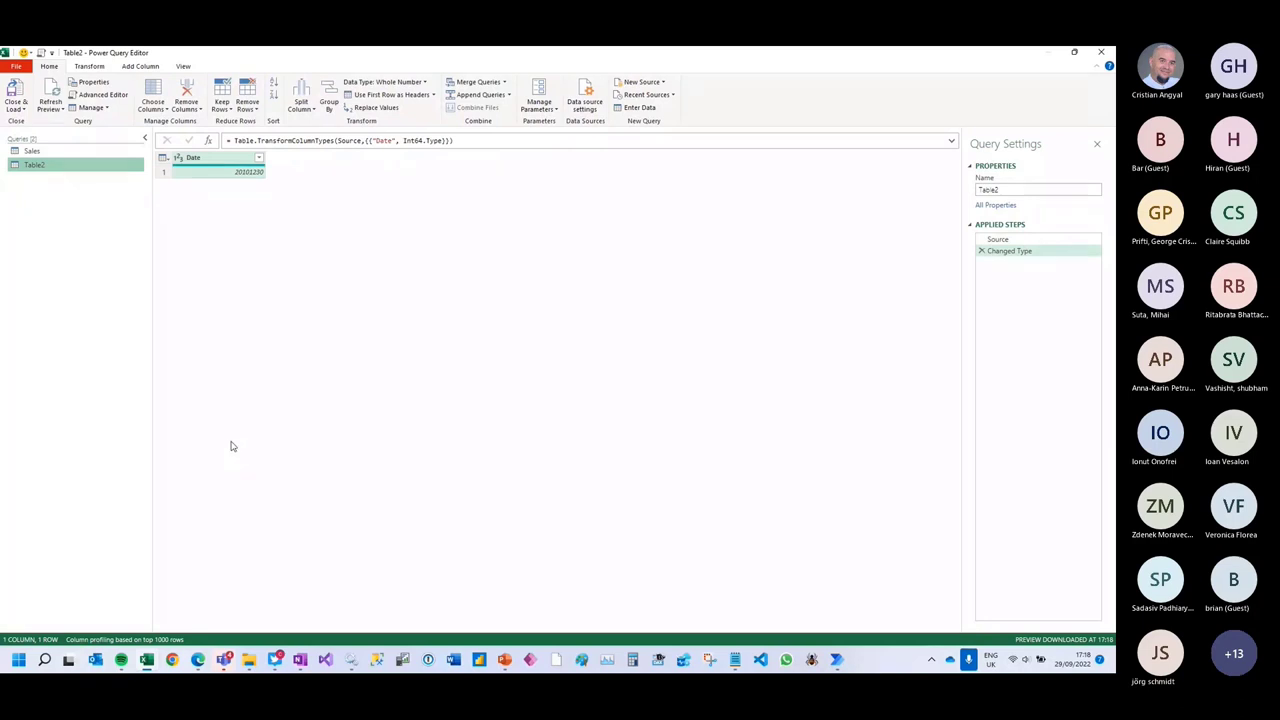
# - Drill down to the single date value in the Date column and rename the Table2 query SelectedDate
pyautogui.rightClick(250, 172)
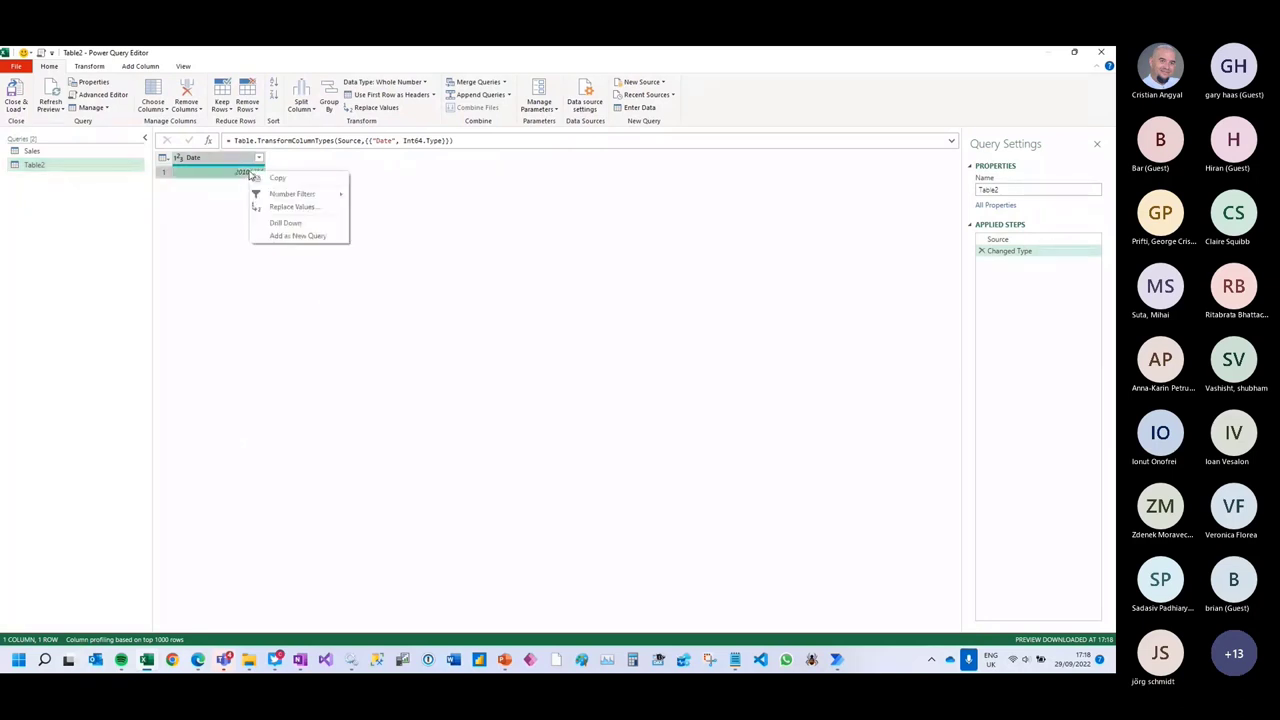
pyautogui.click(285, 222)
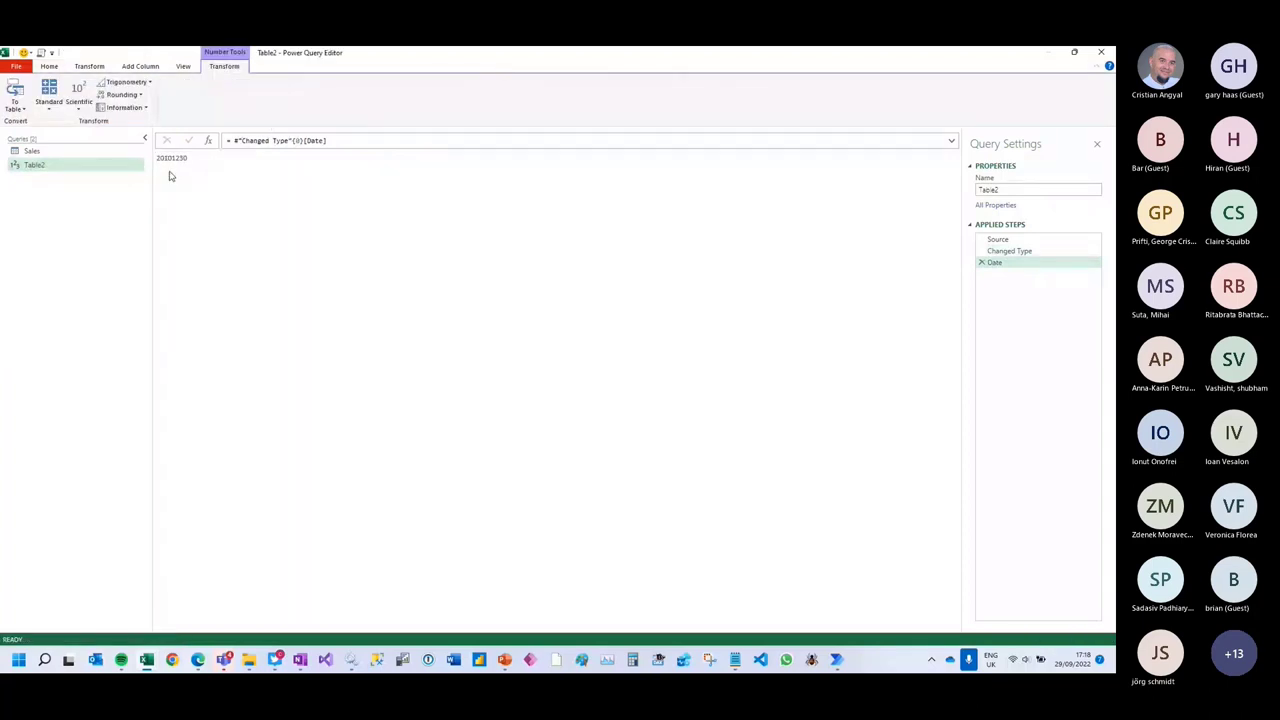
pyautogui.doubleClick(988, 189)
pyautogui.write('D')
pyautogui.write('electedDate')
pyautogui.press('Return')
# - Replace the fixed date 20101229 in the Sales query's OrderDateKey filter formula with a reference to SelectedDate
pyautogui.click(32, 150)
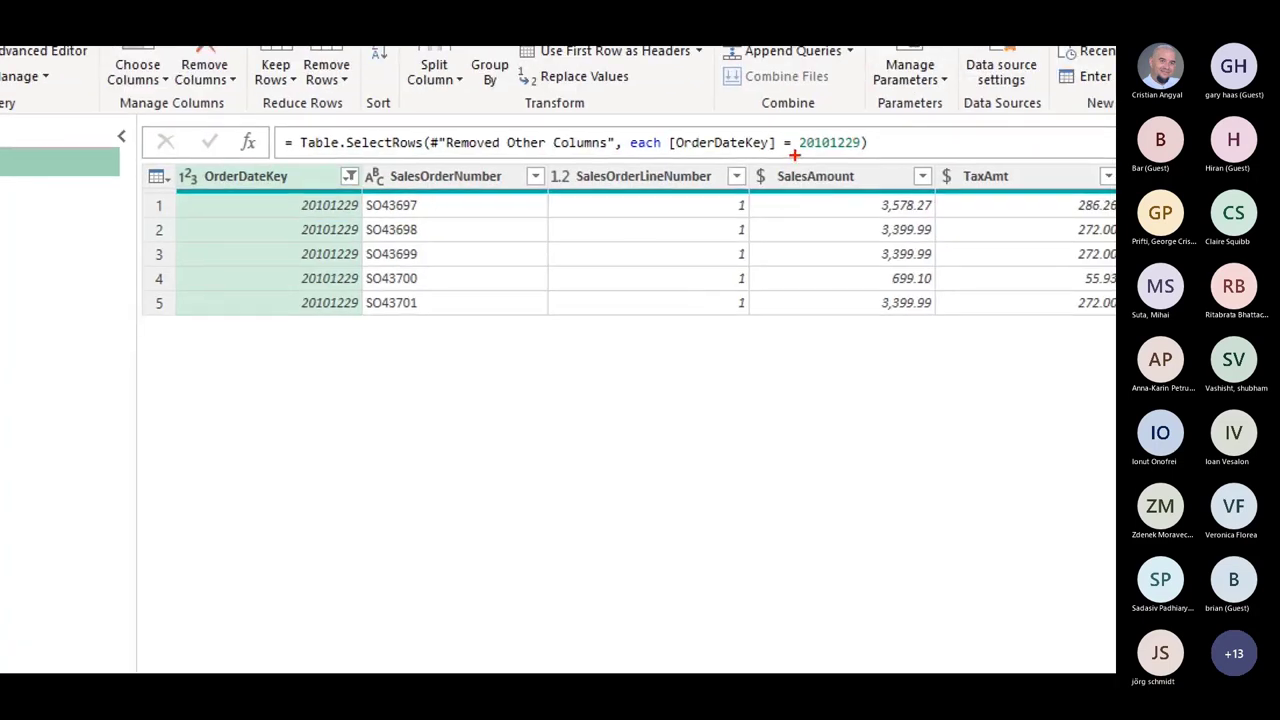
pyautogui.moveTo(790, 155); pyautogui.dragTo(868, 155)
pyautogui.doubleClick(843, 142)
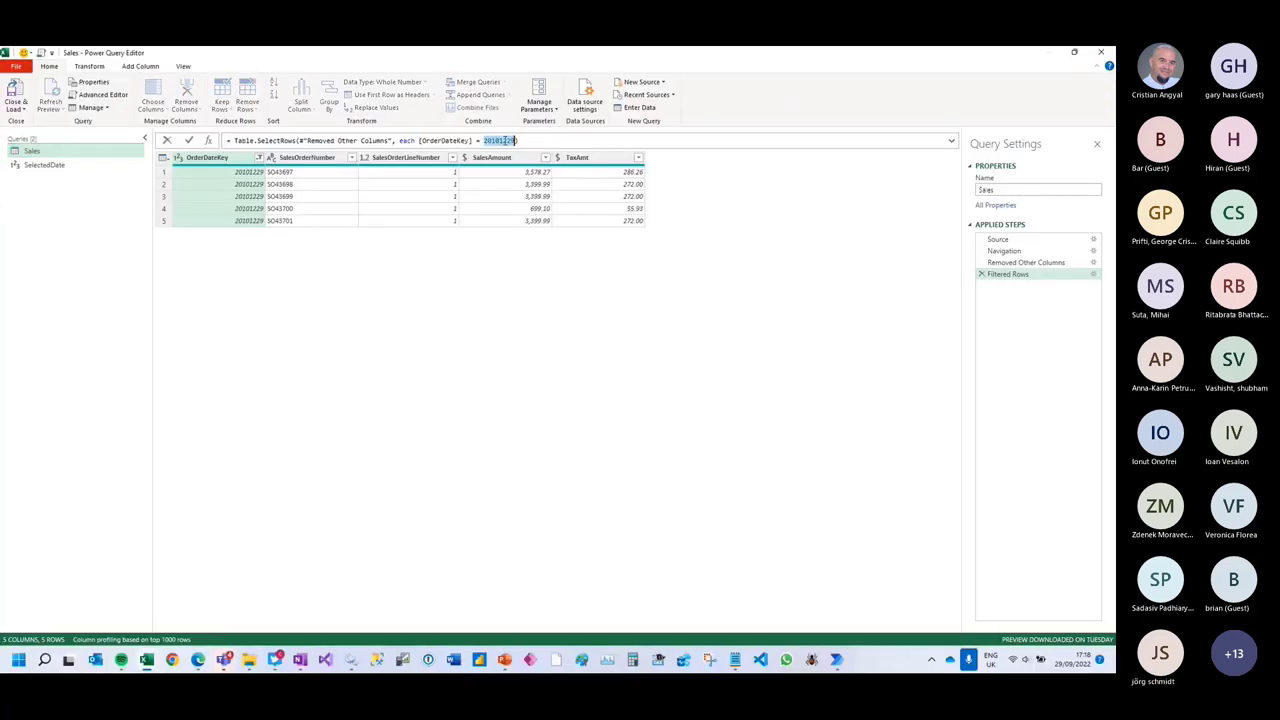
pyautogui.write('Selecte')
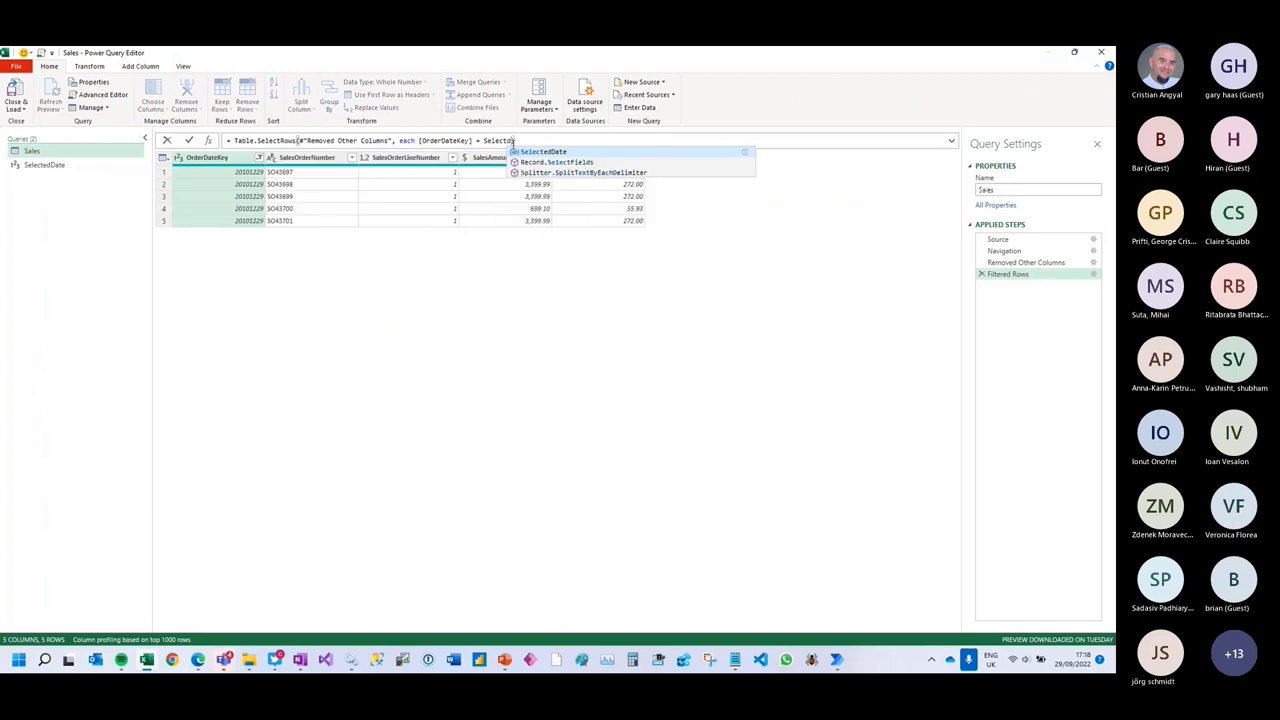
pyautogui.press('Tab')
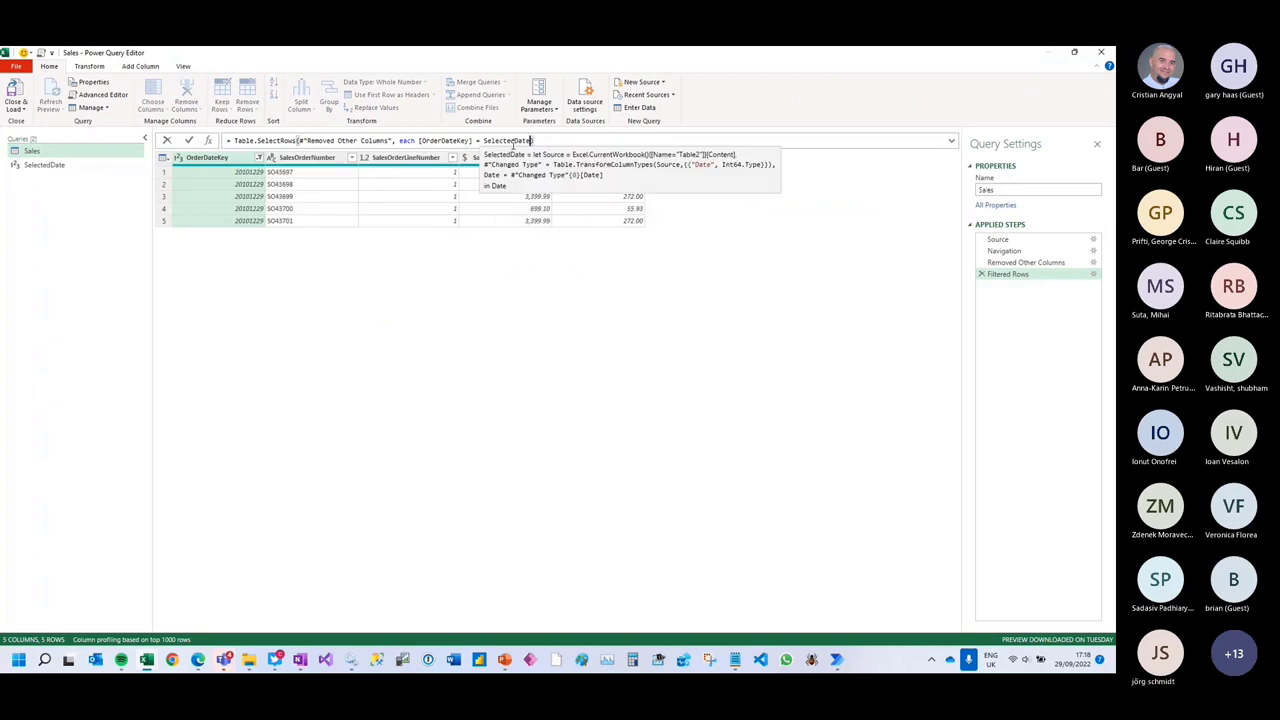
pyautogui.press('Return')
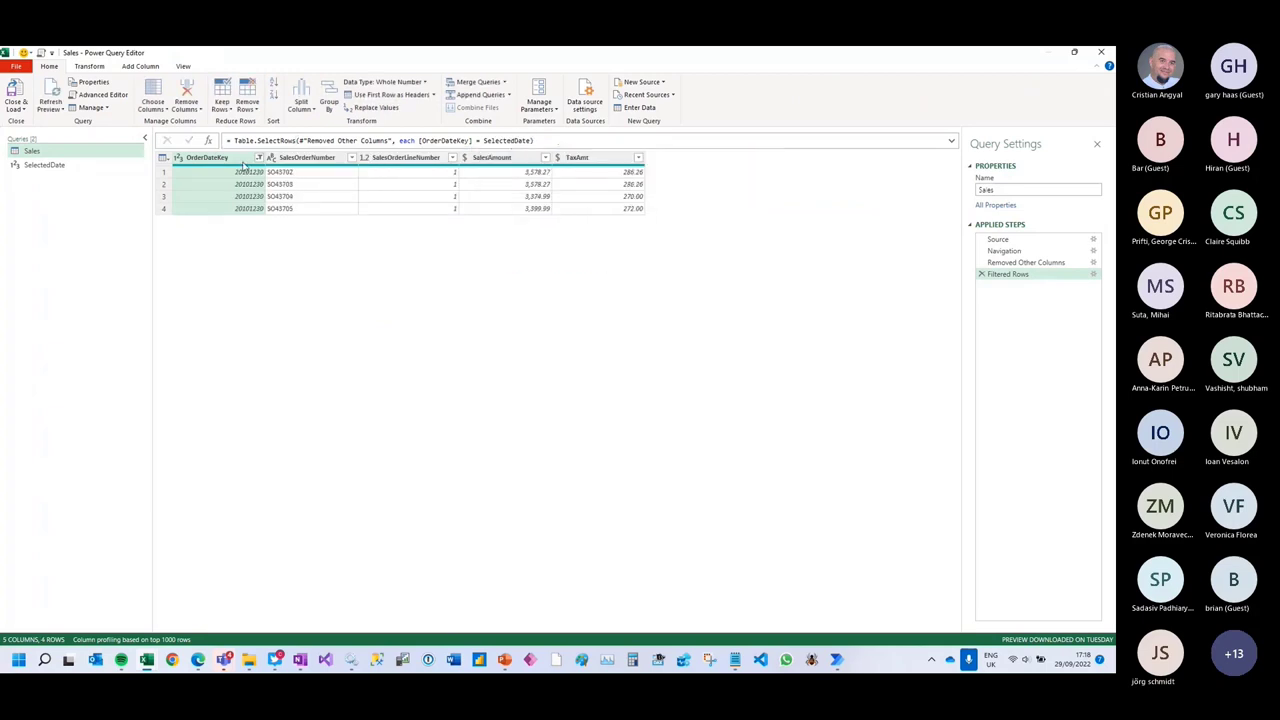
# - Load the queries back to the workbook, with SelectedDate set to Only Create Connection
pyautogui.click(15, 109)
pyautogui.click(30, 128)
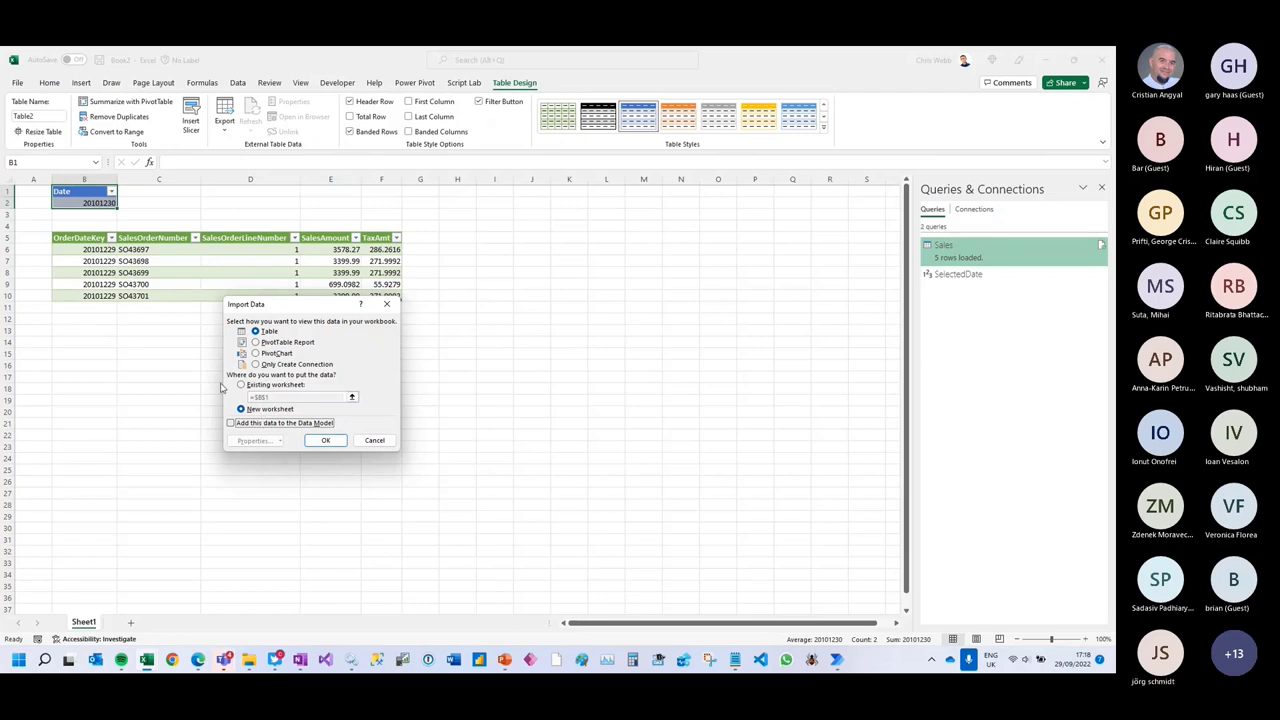
pyautogui.click(256, 366)
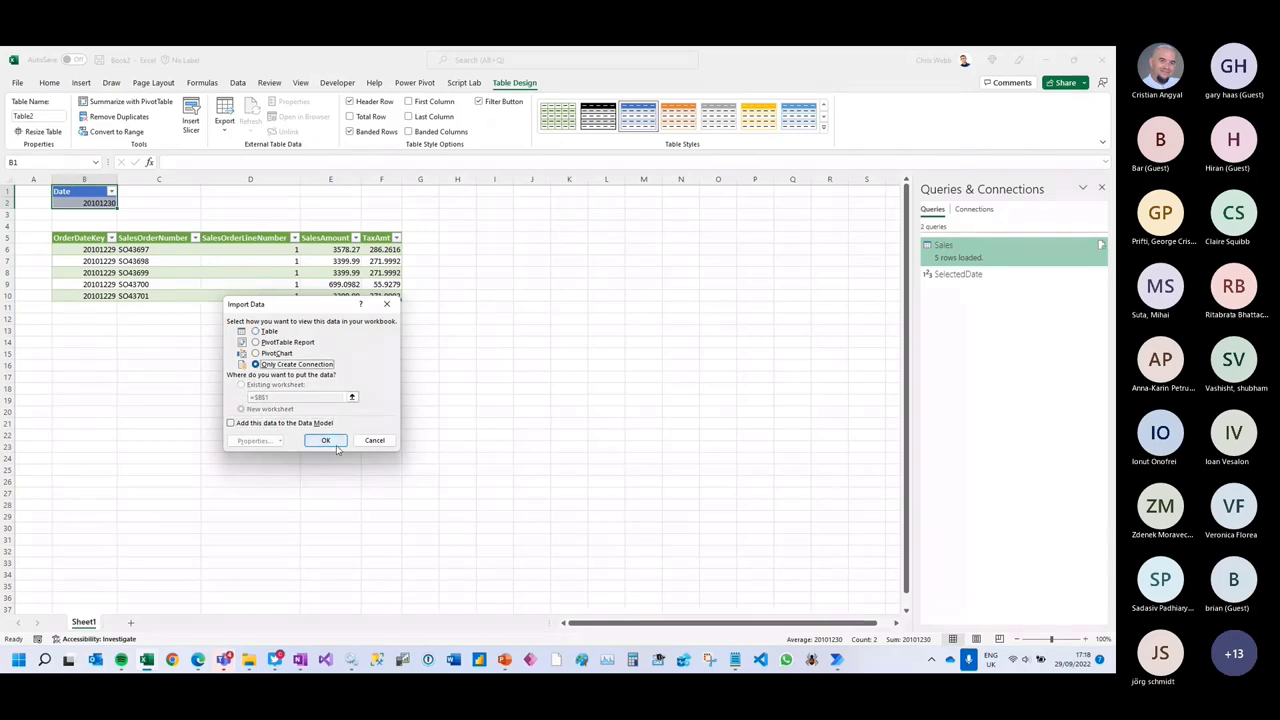
pyautogui.click(327, 441)
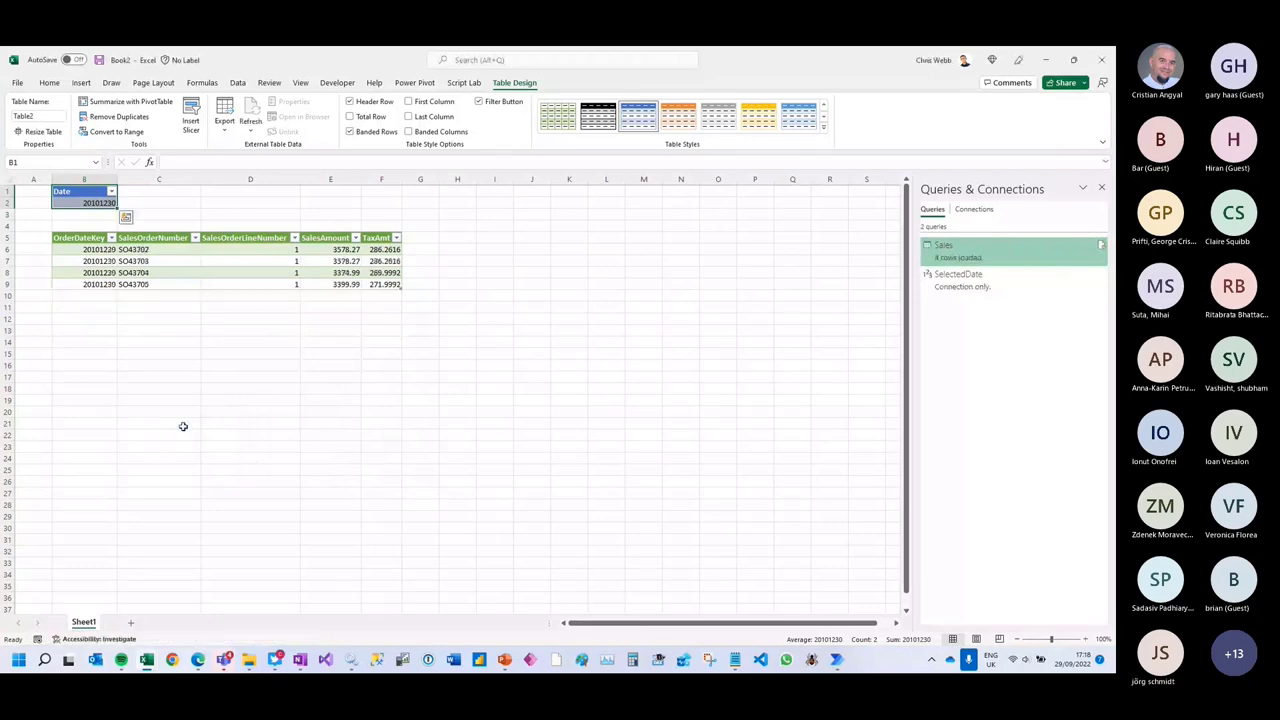
pyautogui.click(133, 260)
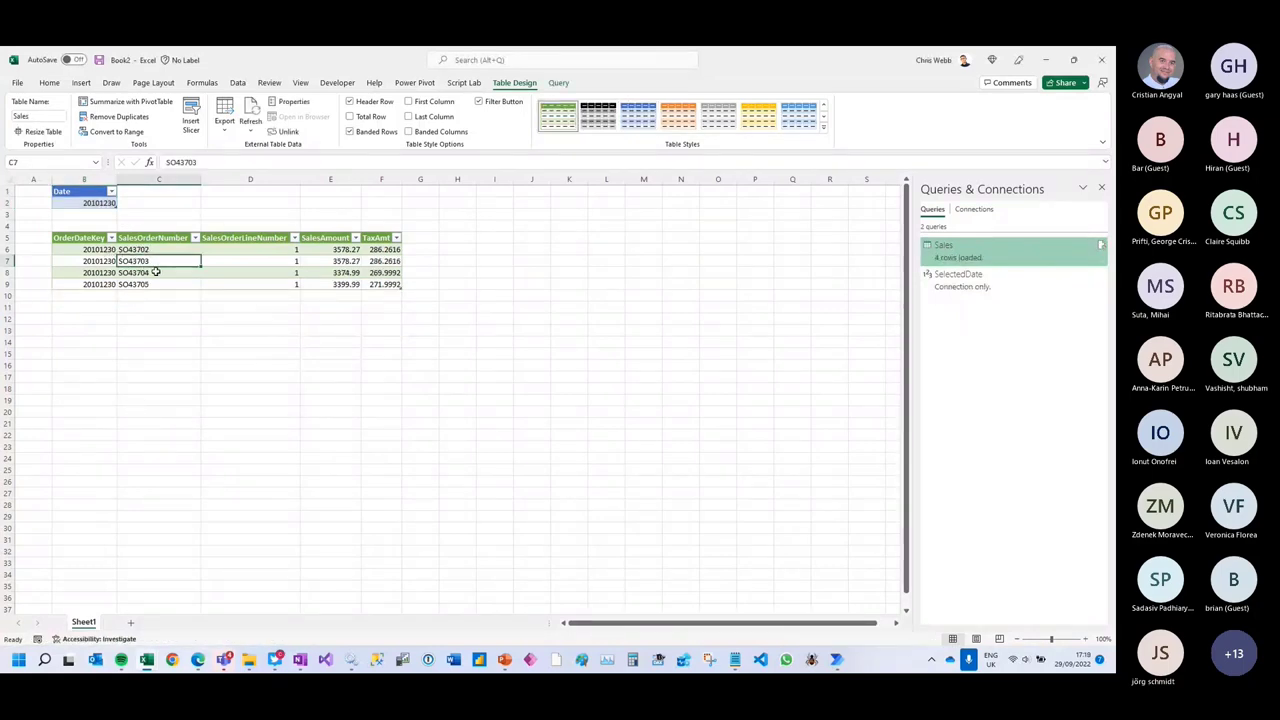
# - Set the Date value in cell B2 to 20101231 and refresh the Sales query
pyautogui.click(86, 204)
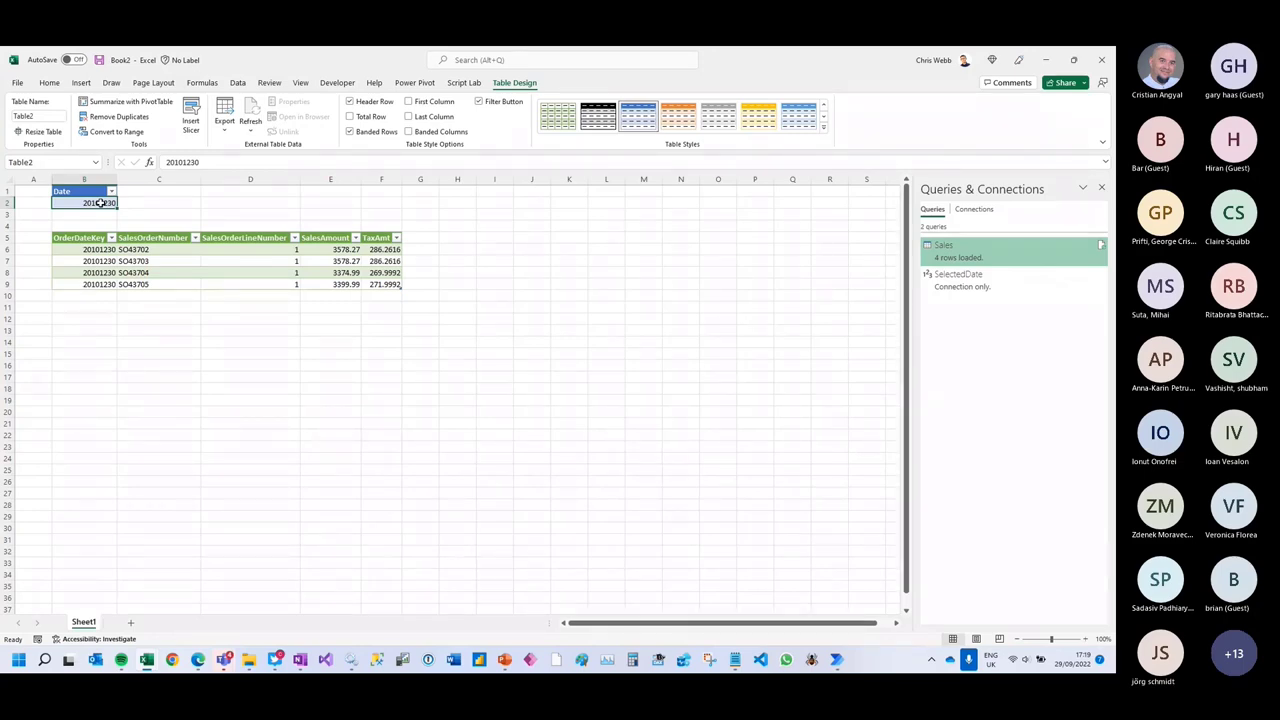
pyautogui.click(210, 164)
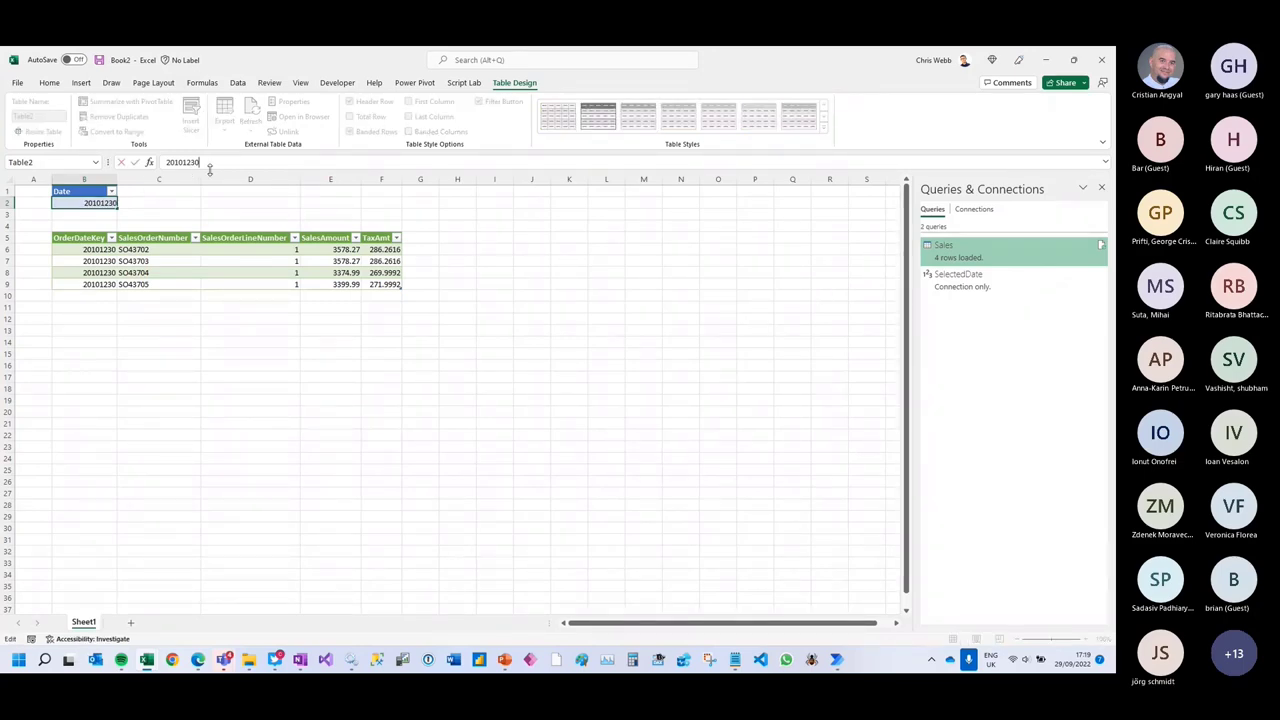
pyautogui.press('BackSpace')
pyautogui.write('1')
pyautogui.press('Return')
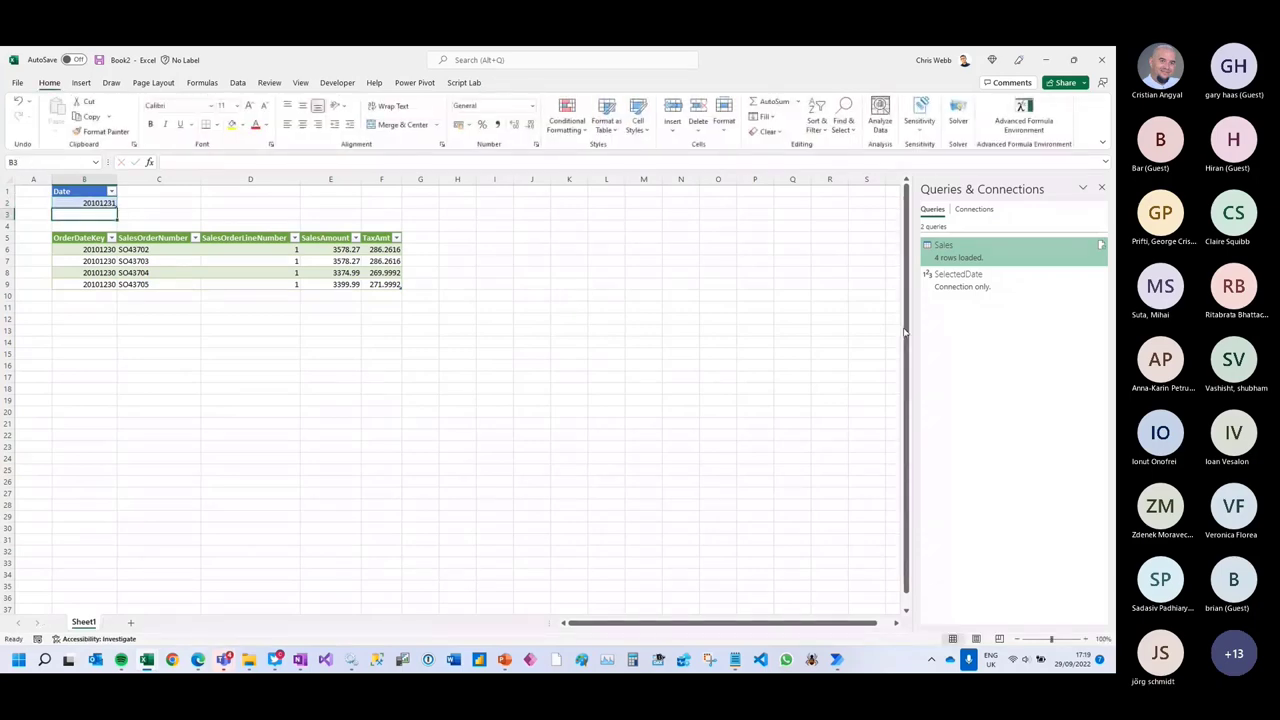
pyautogui.rightClick(950, 250)
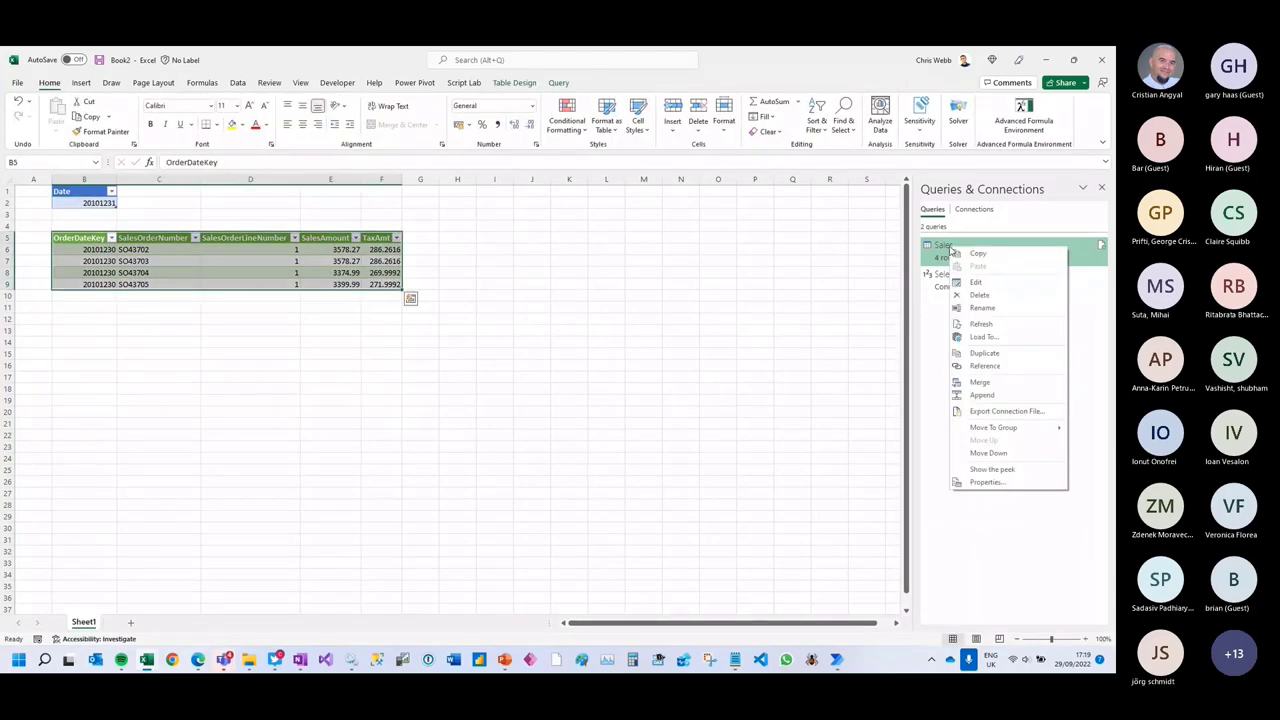
pyautogui.click(980, 323)
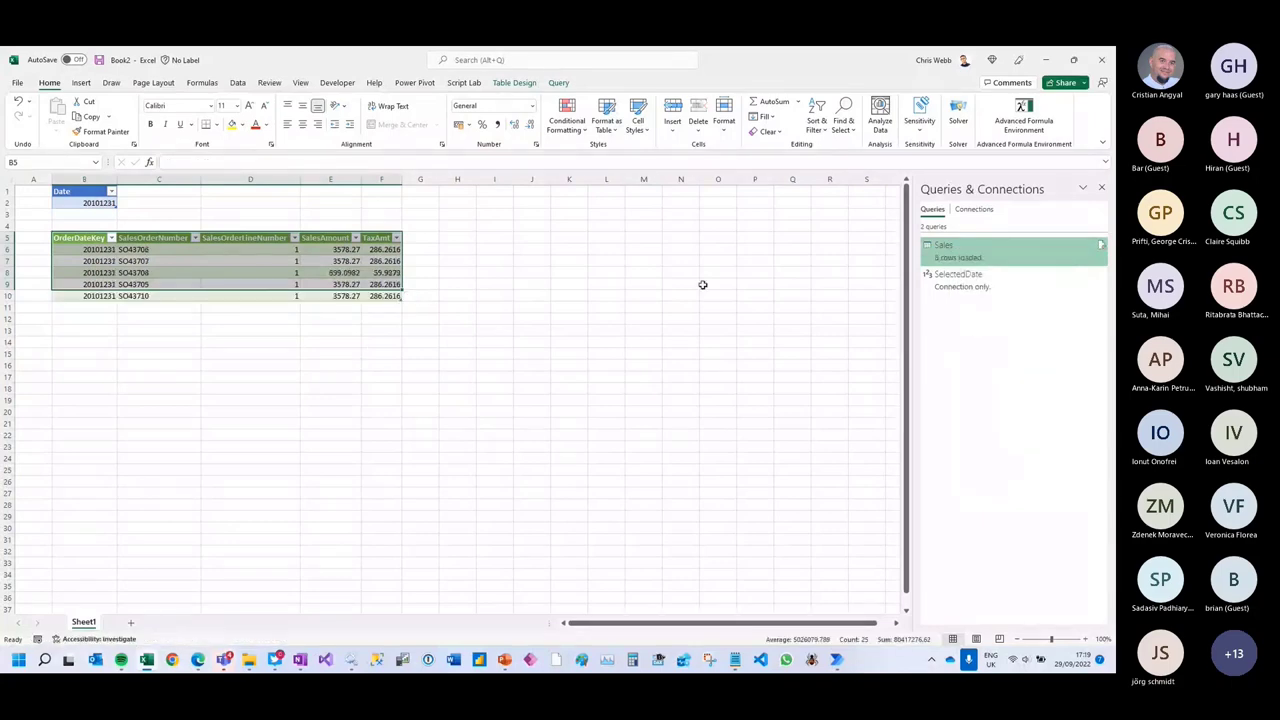
pyautogui.click(703, 285)
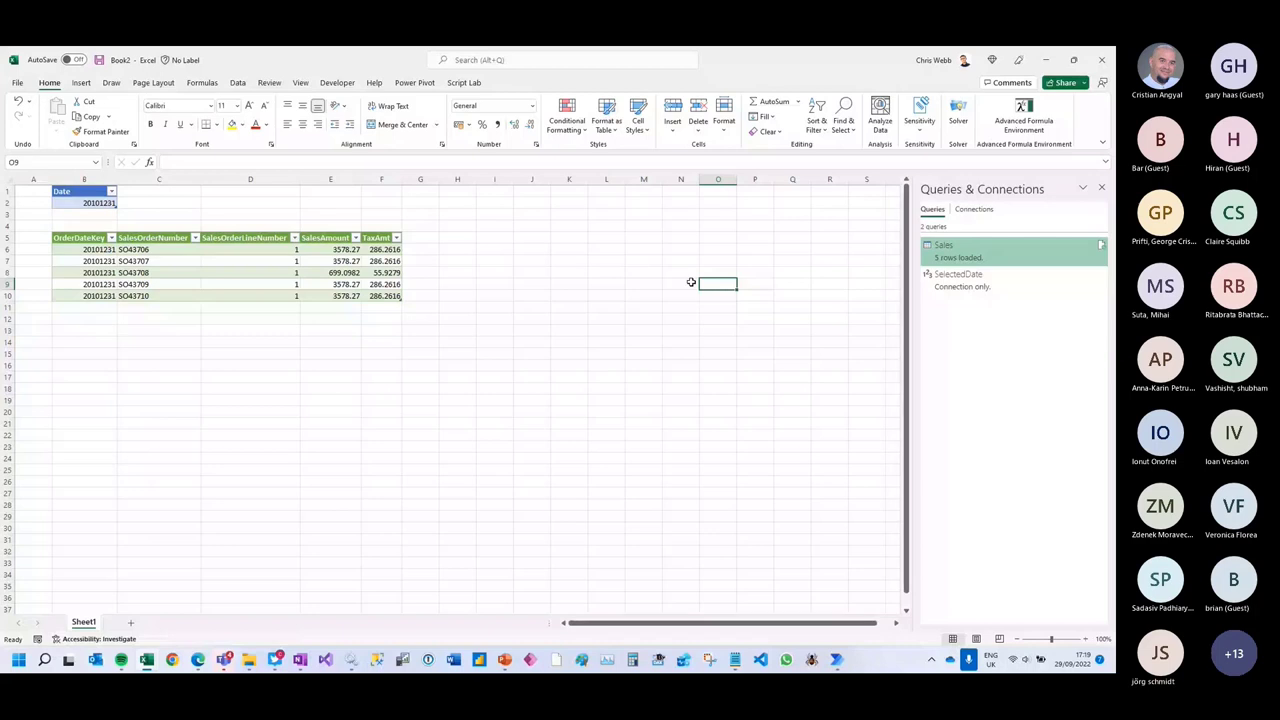
# - Switch to the PQ Parameterised Tables With Macro workbook and examine the SalesDate named cell on the SimpleDemo sheet
pyautogui.click(148, 662)
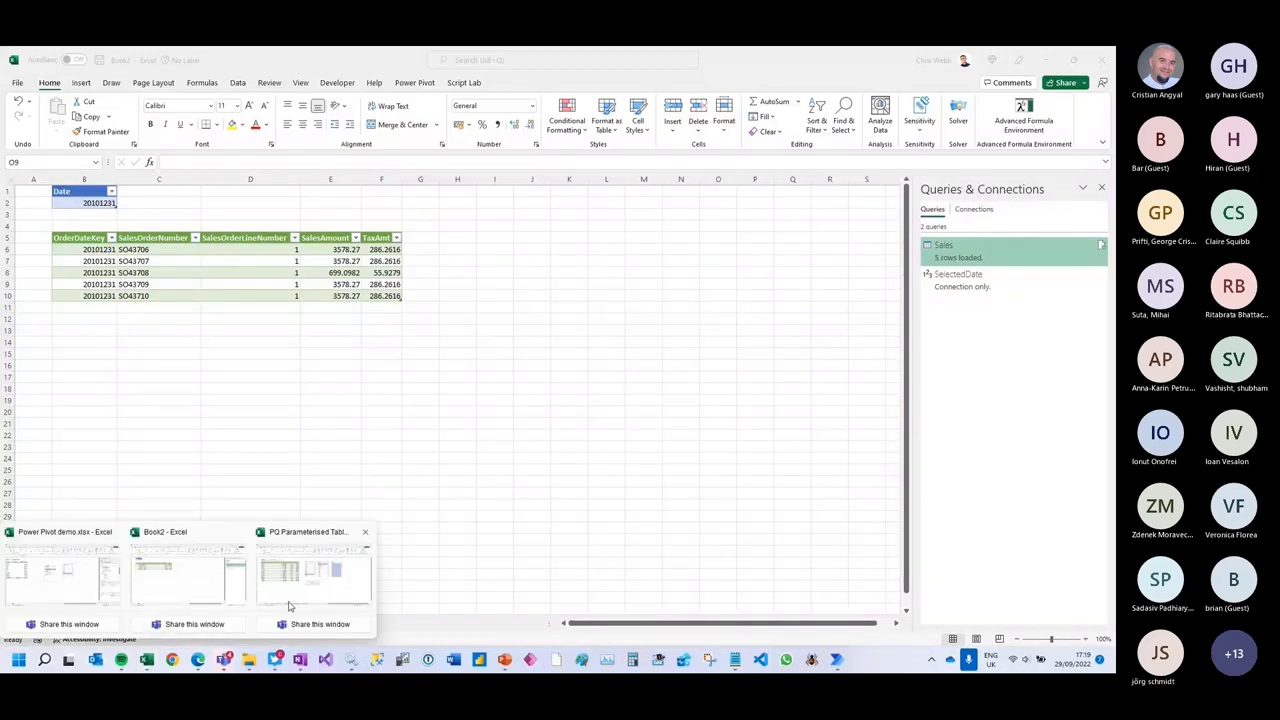
pyautogui.click(286, 597)
pyautogui.click(95, 623)
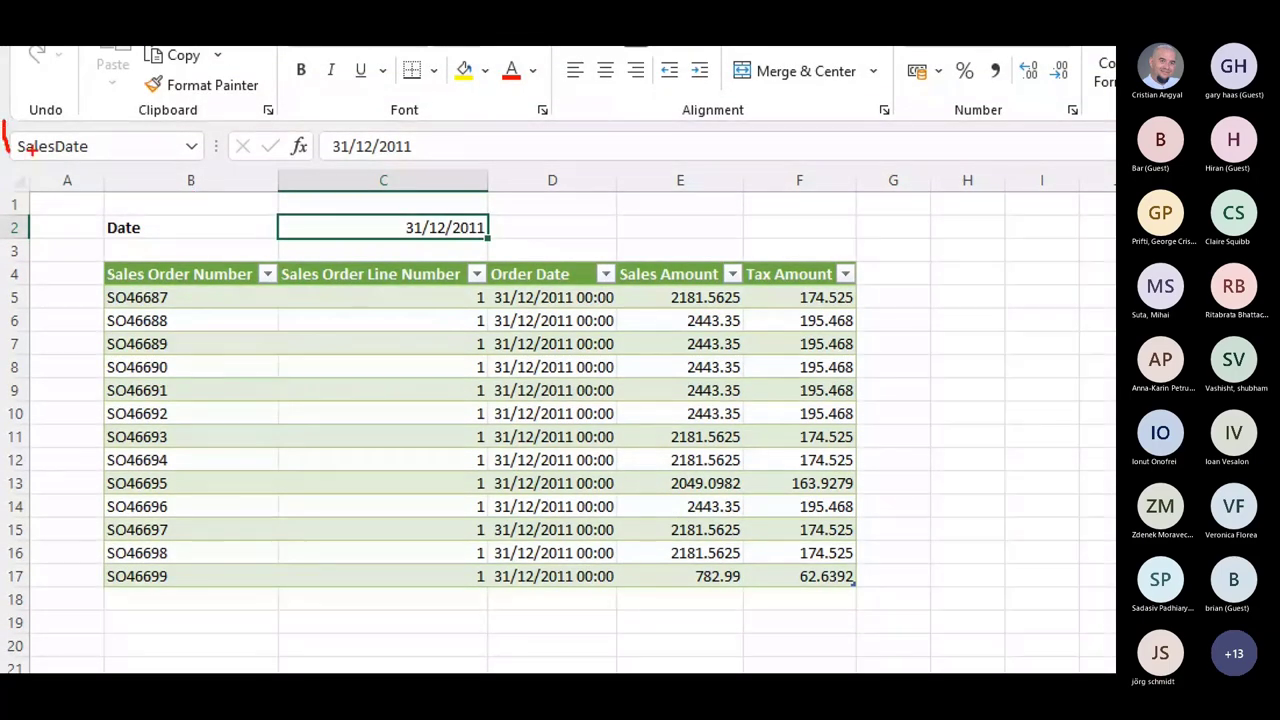
pyautogui.moveTo(268, 205); pyautogui.dragTo(270, 260)
pyautogui.moveTo(18, 161); pyautogui.dragTo(86, 158)
pyautogui.moveTo(324, 161); pyautogui.dragTo(412, 158)
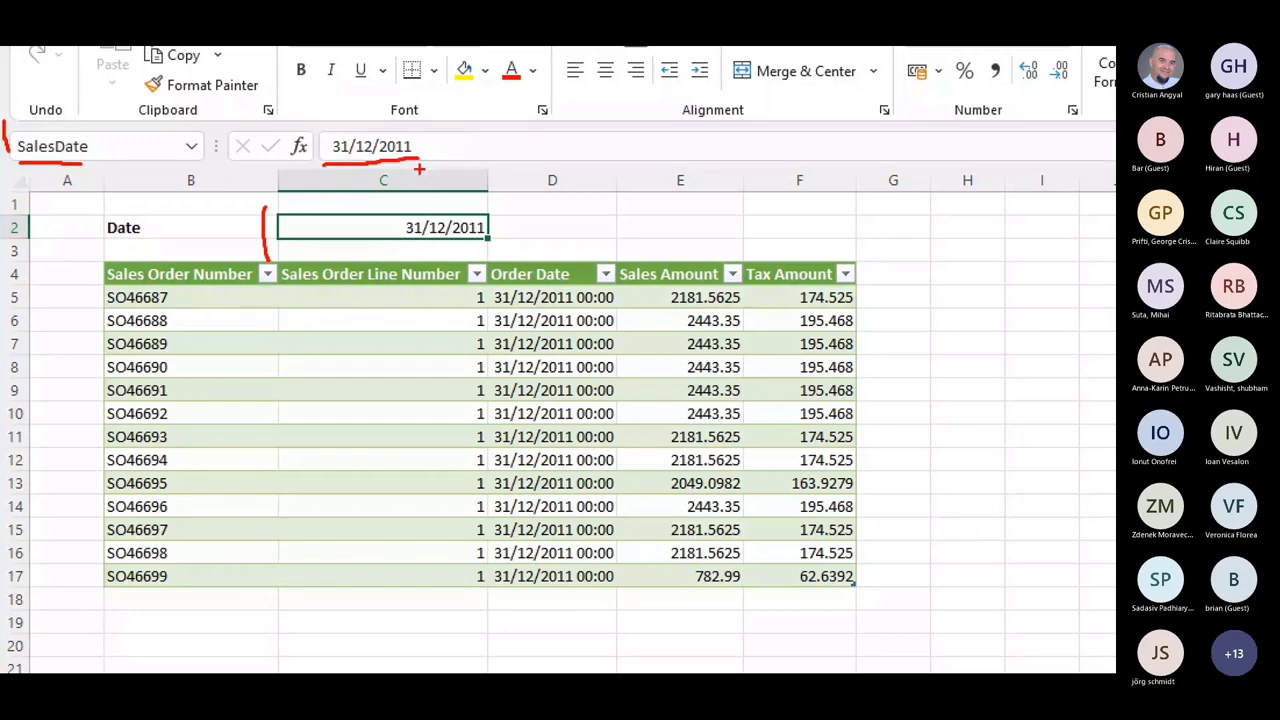
pyautogui.press('Escape')
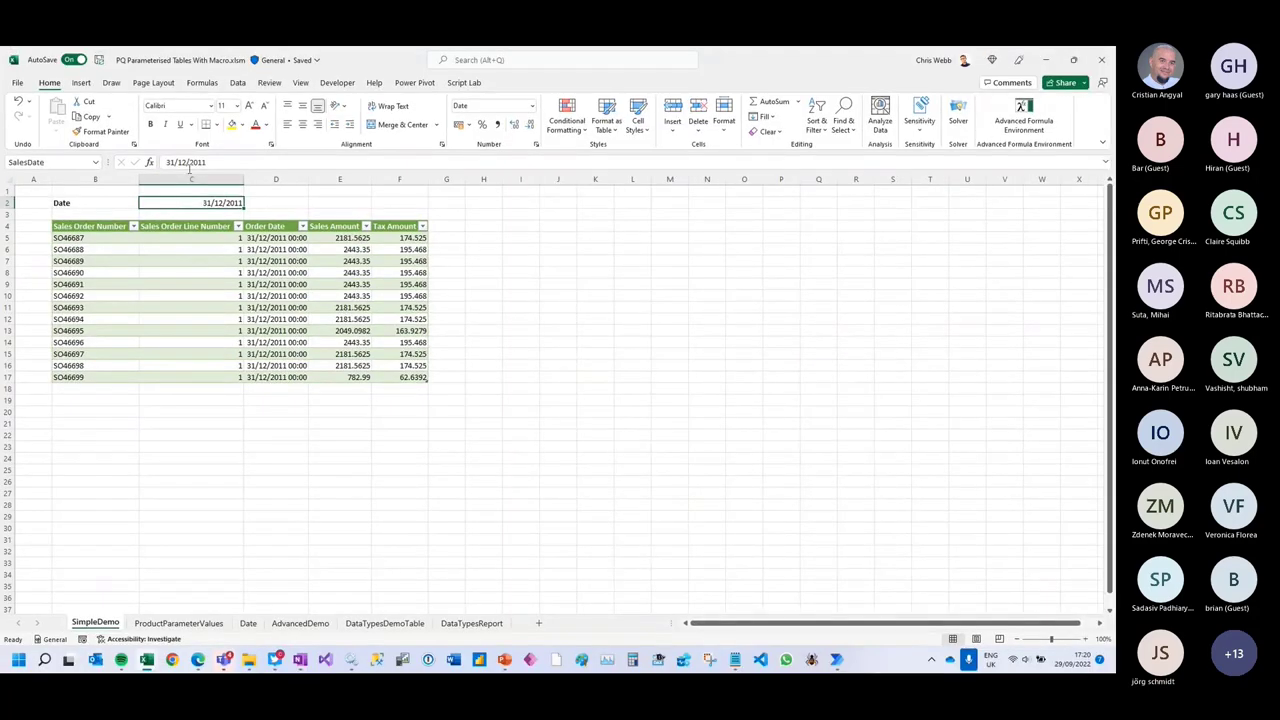
# - Set the SalesDate cell C2 to 30/12/2011 and select a cell inside the sales table
pyautogui.click(175, 162)
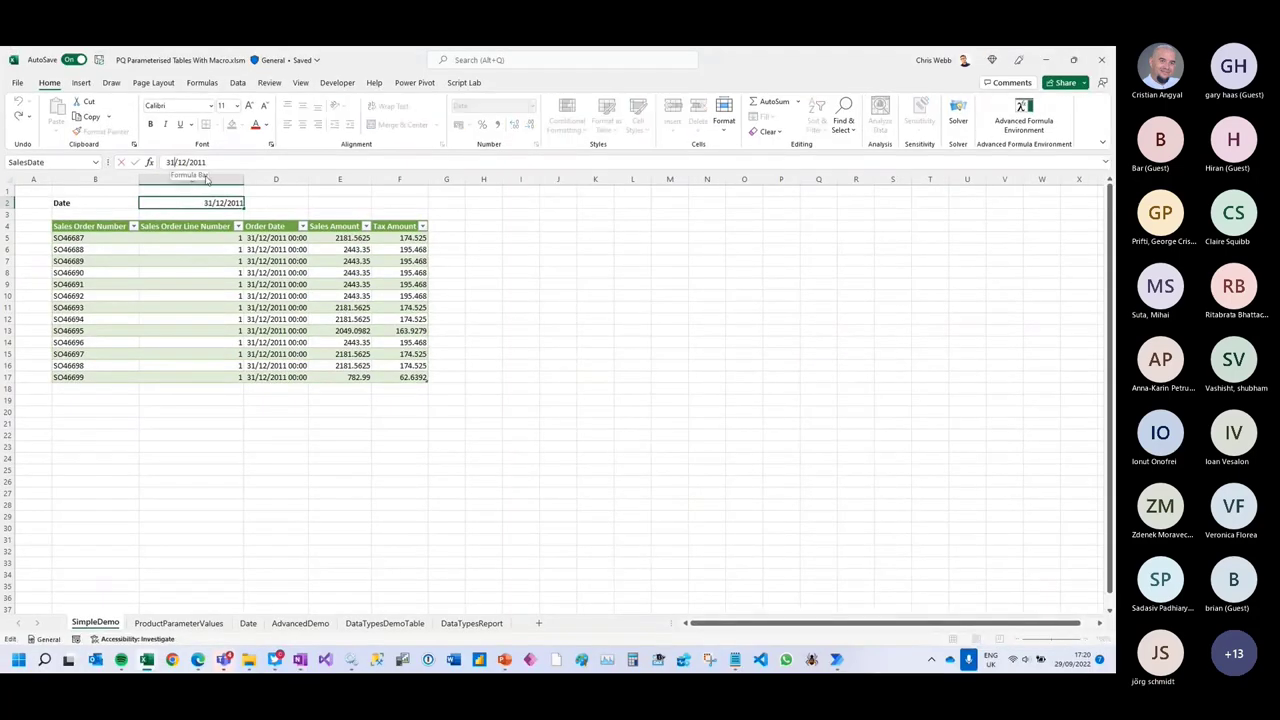
pyautogui.press('BackSpace')
pyautogui.write('0')
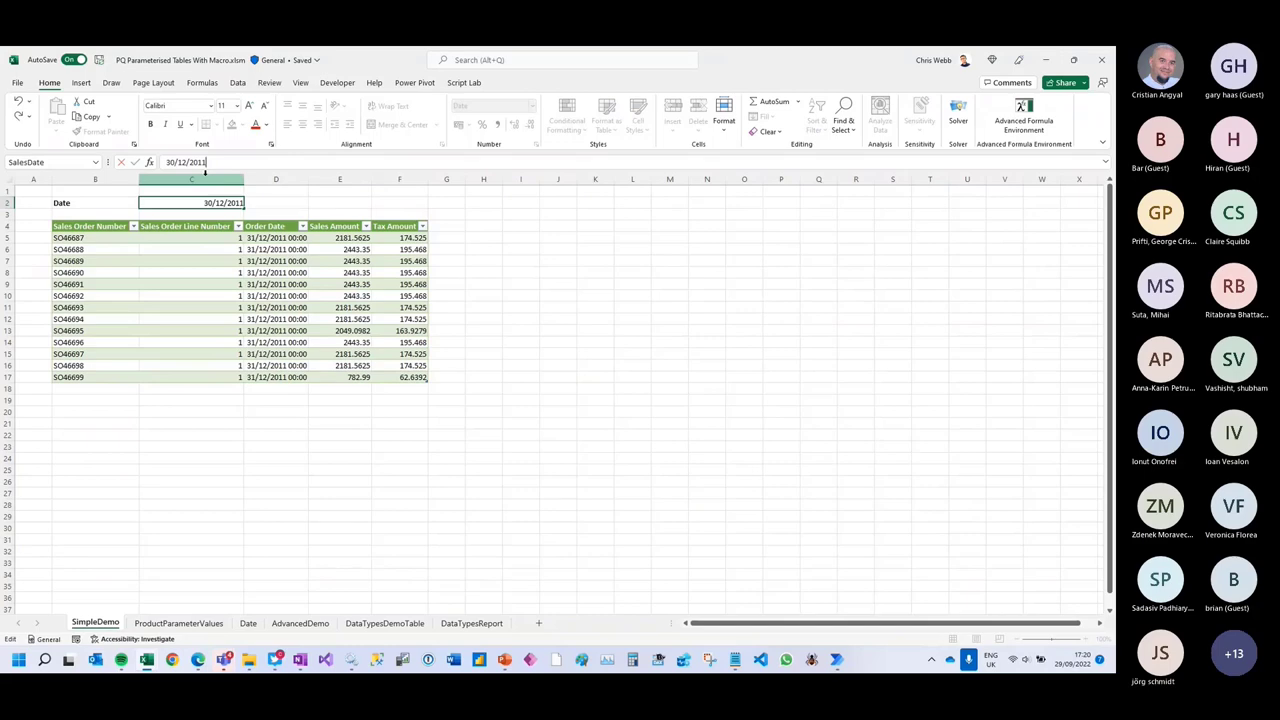
pyautogui.press('Return')
pyautogui.click(222, 306)
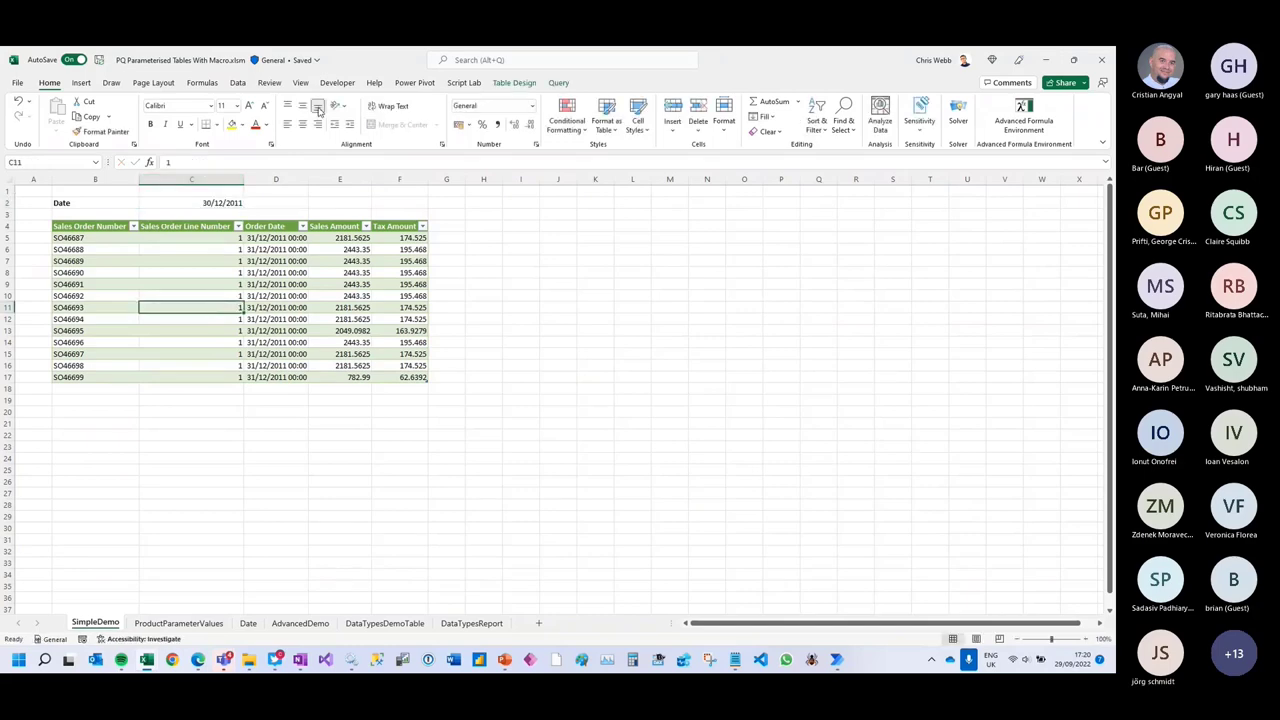
# - Display the workbook's queries and refresh the SimpleSalesReport query
pyautogui.click(237, 85)
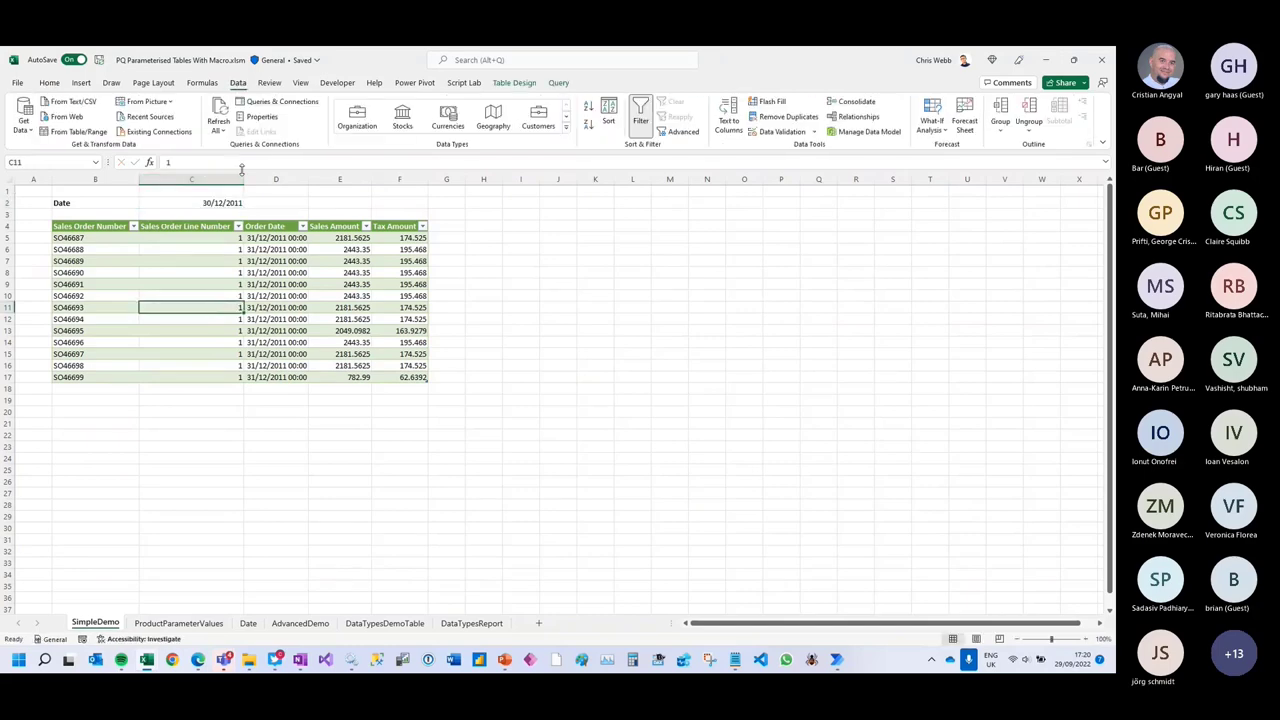
pyautogui.click(270, 102)
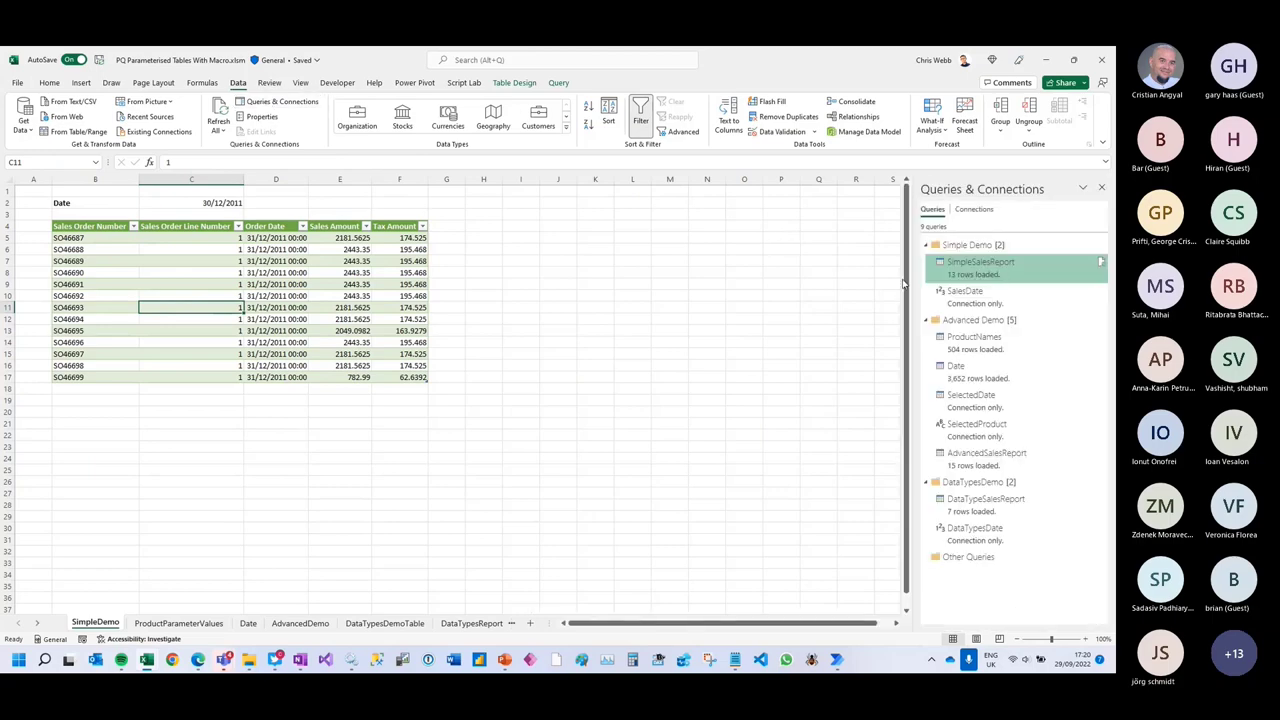
pyautogui.rightClick(963, 268)
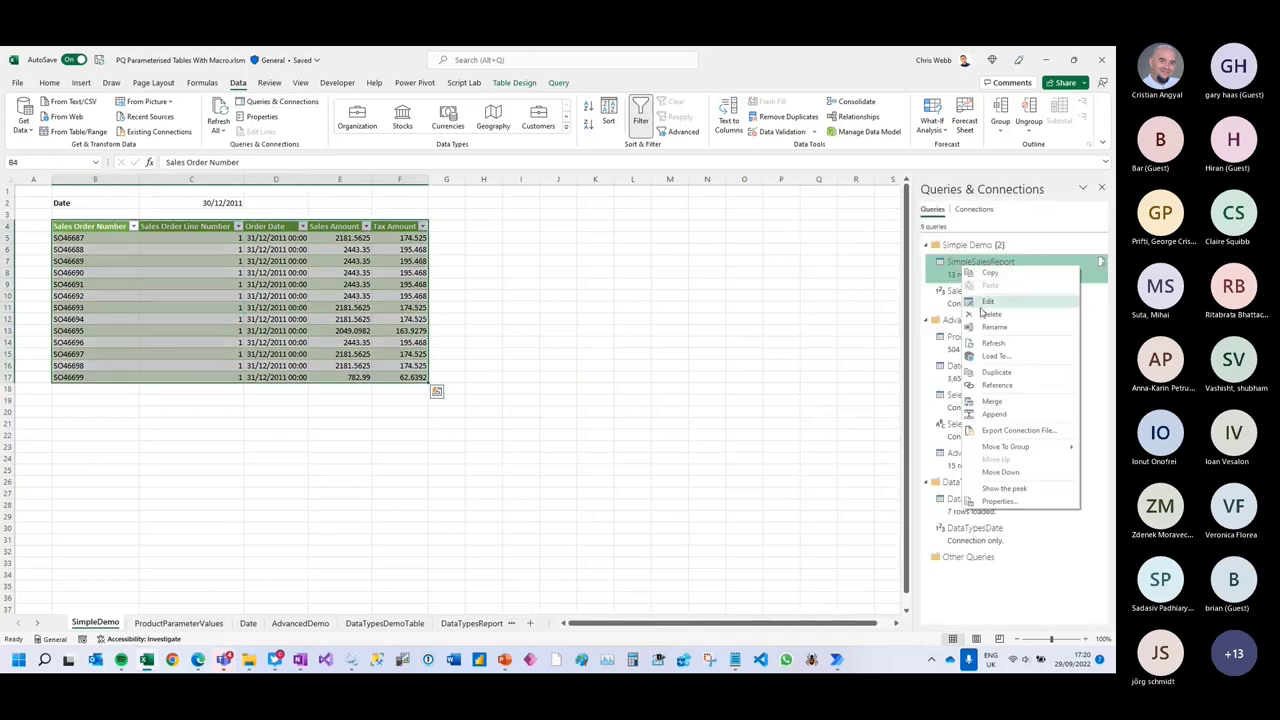
pyautogui.click(995, 344)
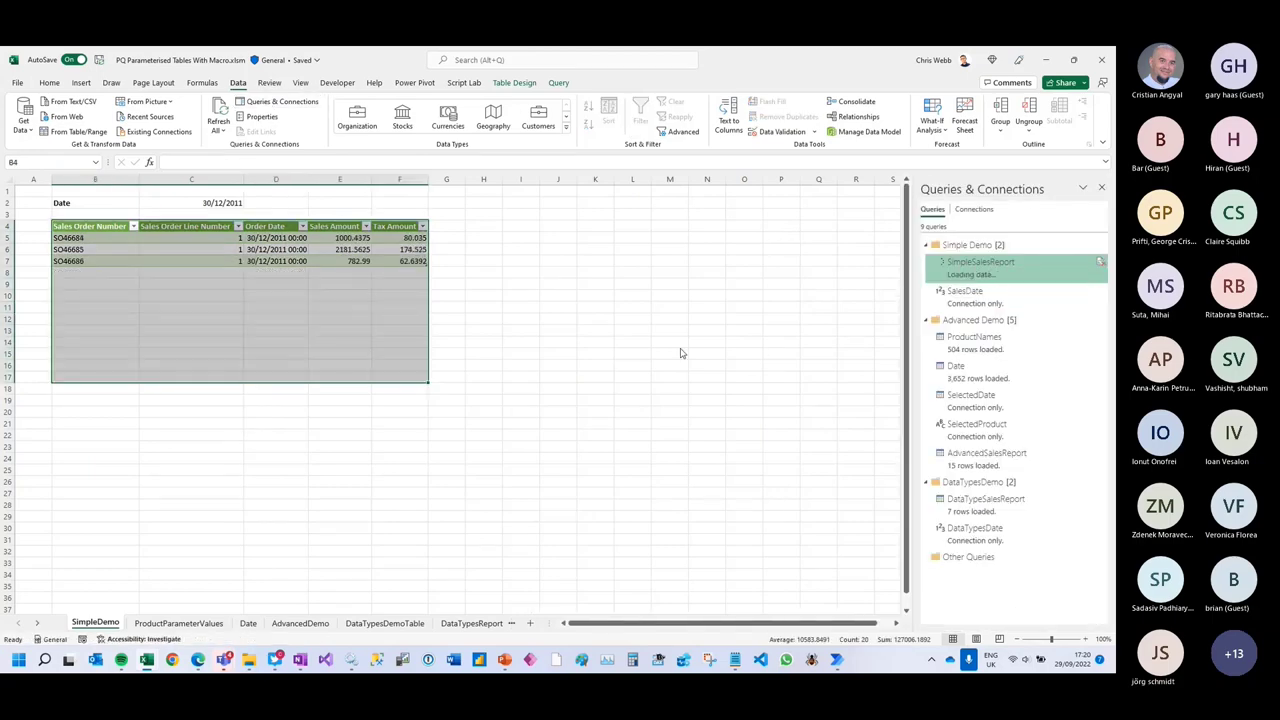
pyautogui.click(572, 285)
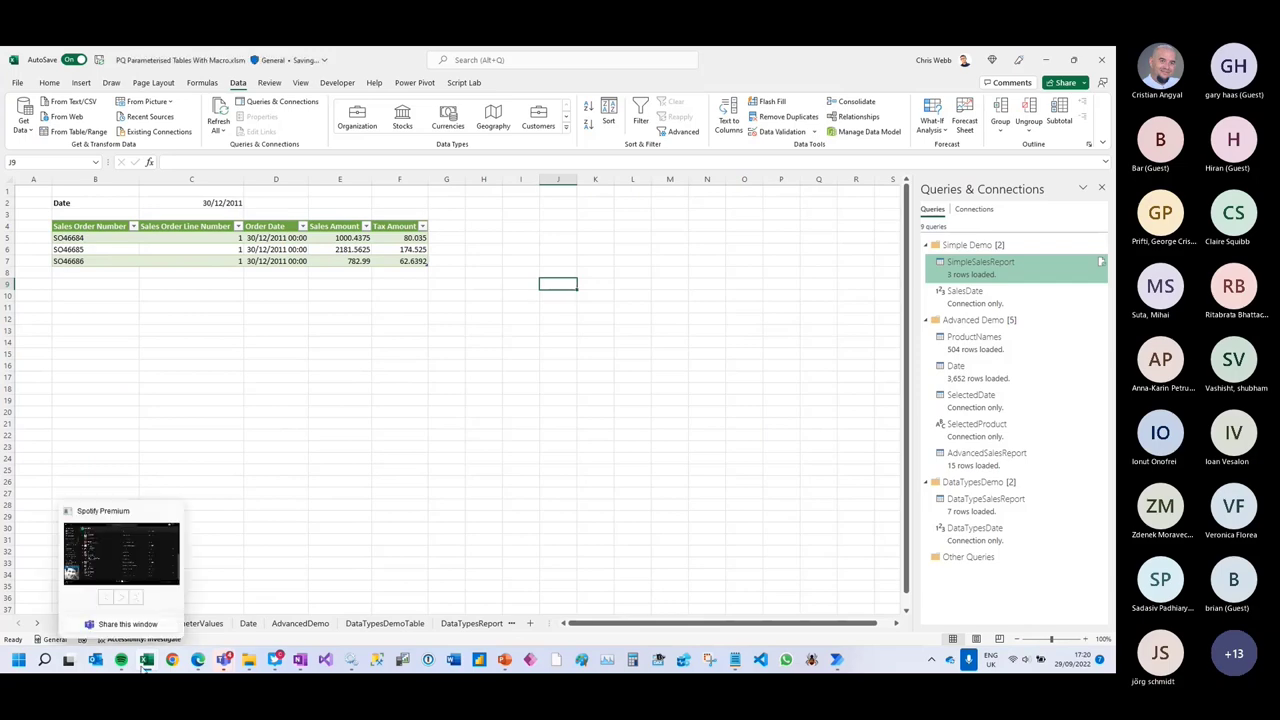
# - Display the AdvancedDemo sheet at 130% zoom without the queries list, with the Product Name value cell C2 selected
pyautogui.click(299, 624)
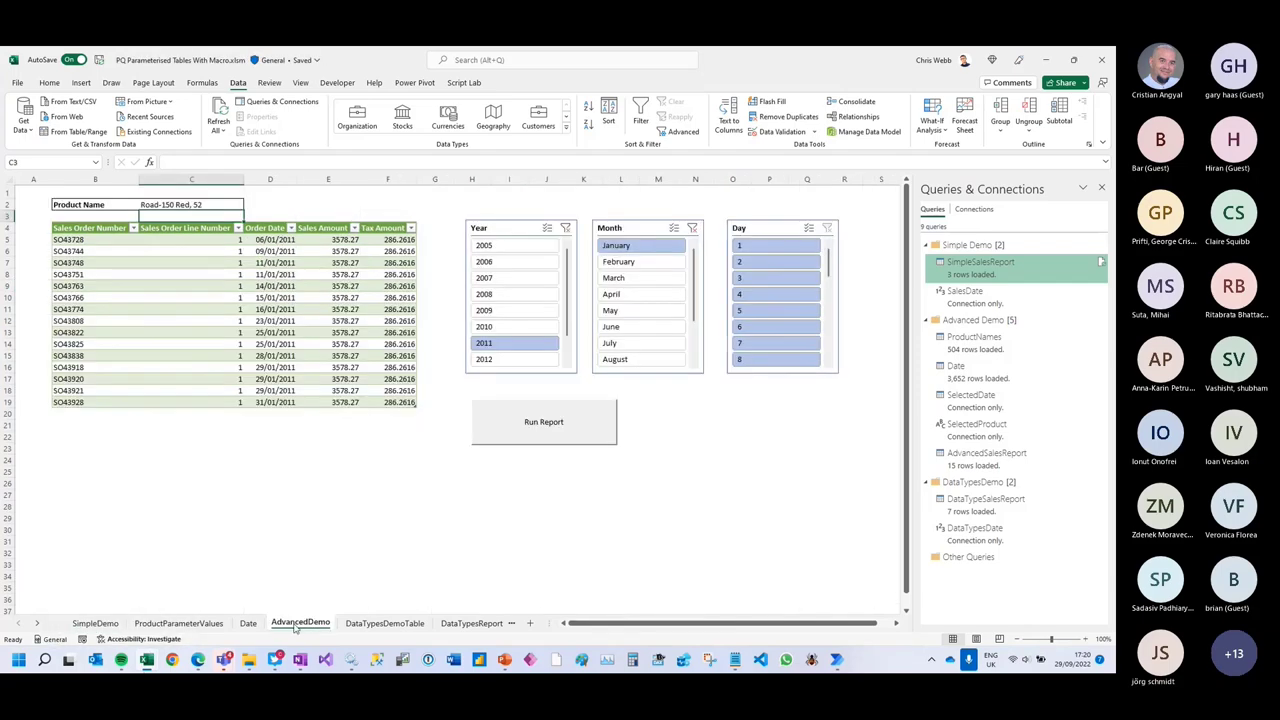
pyautogui.click(332, 470)
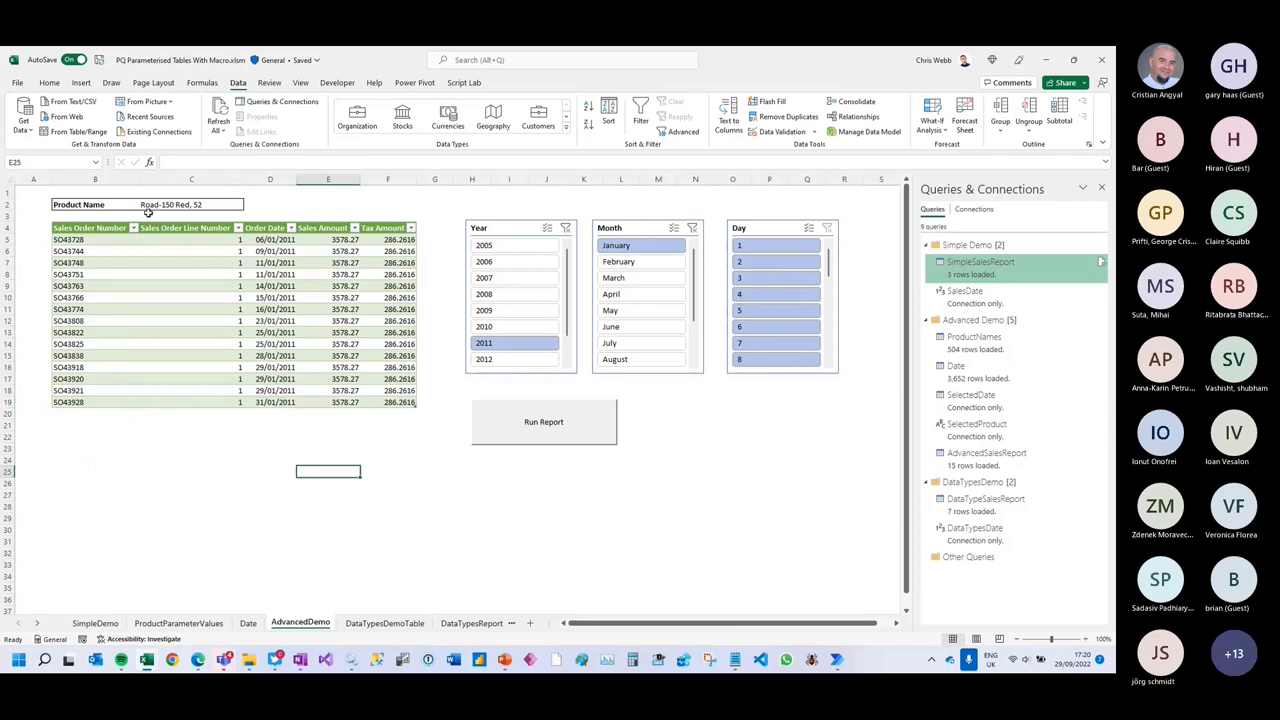
pyautogui.click(226, 205)
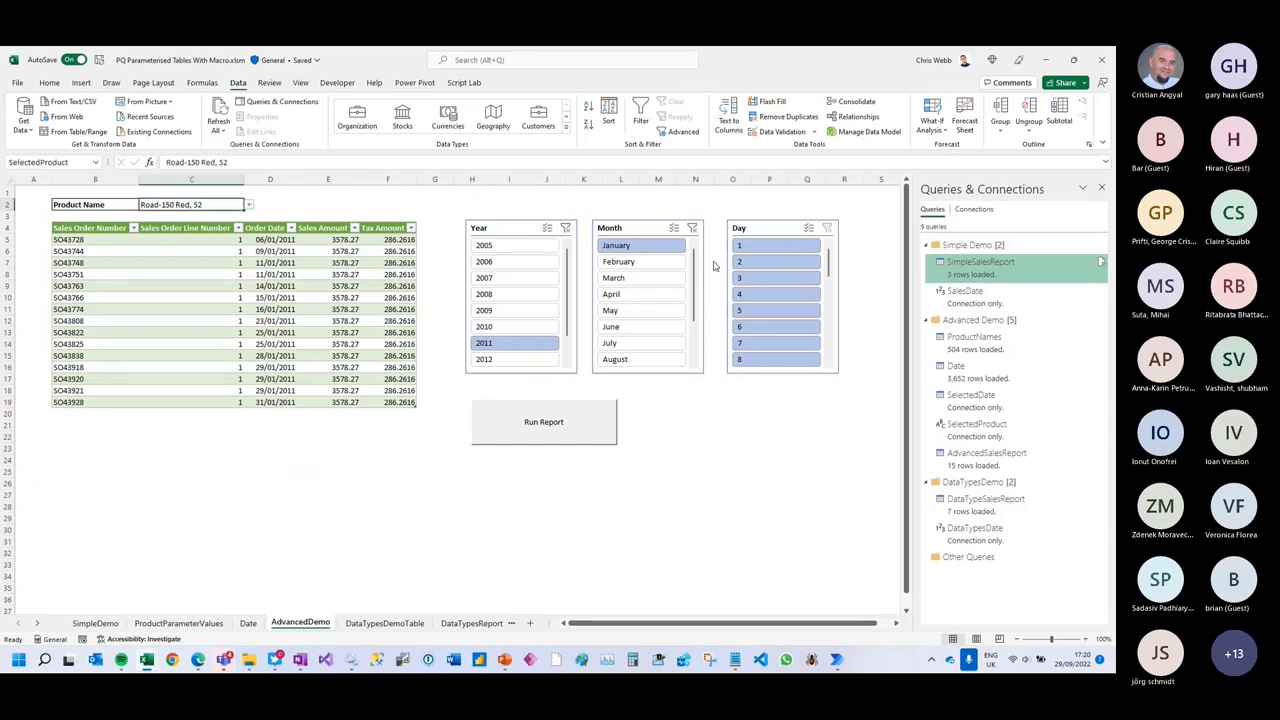
pyautogui.click(1101, 187)
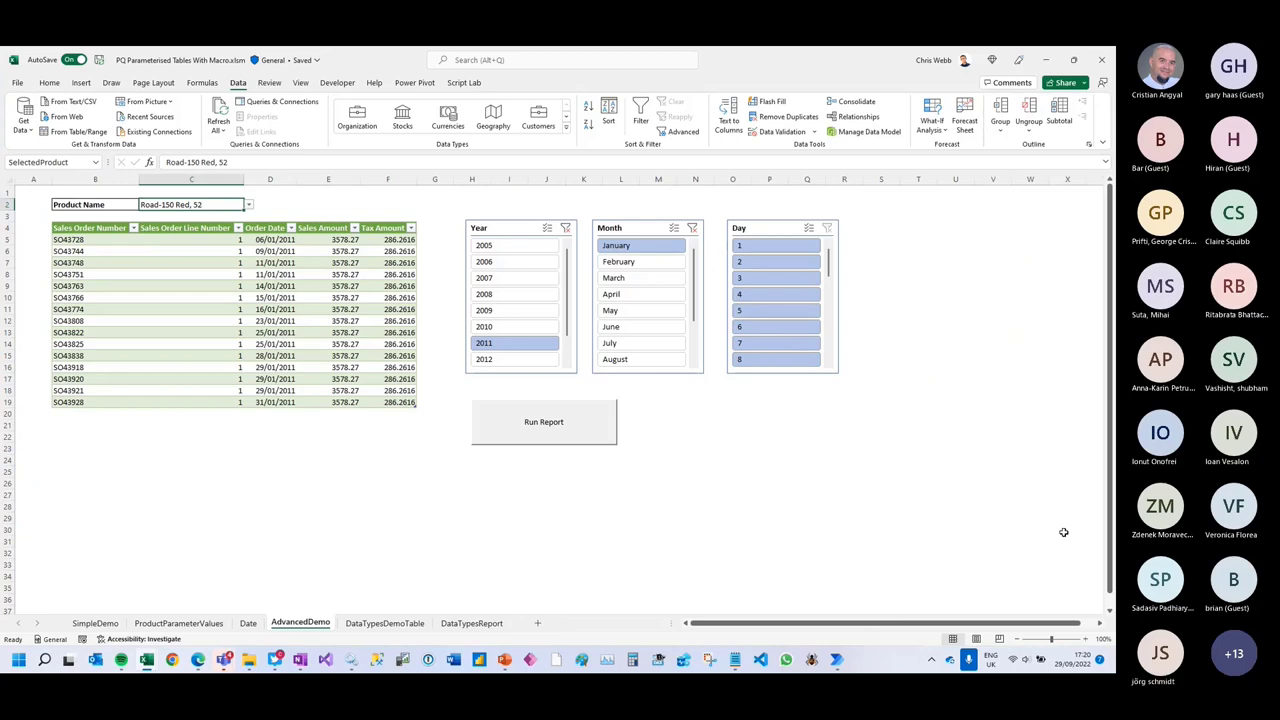
pyautogui.click(1088, 638)
pyautogui.click(1088, 638)
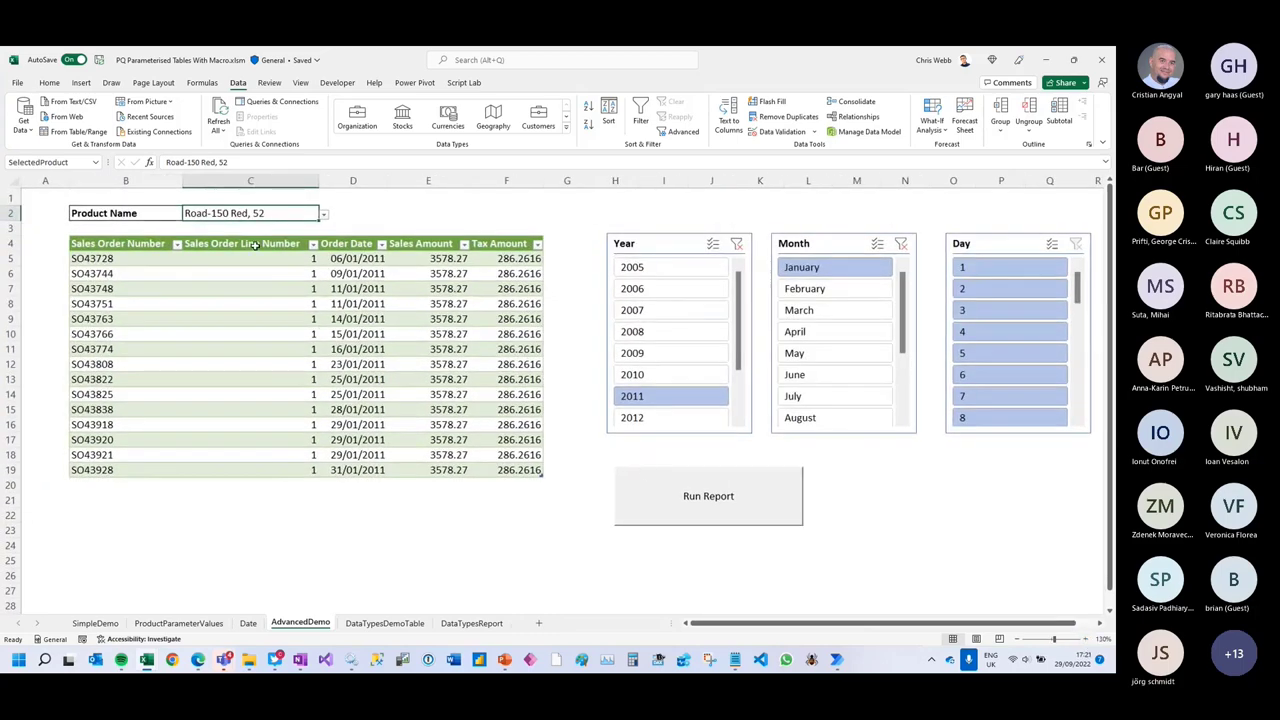
# - Set the Product Name to Road-150 Red, 48, filter the Month slicer to February and run the report
pyautogui.click(324, 214)
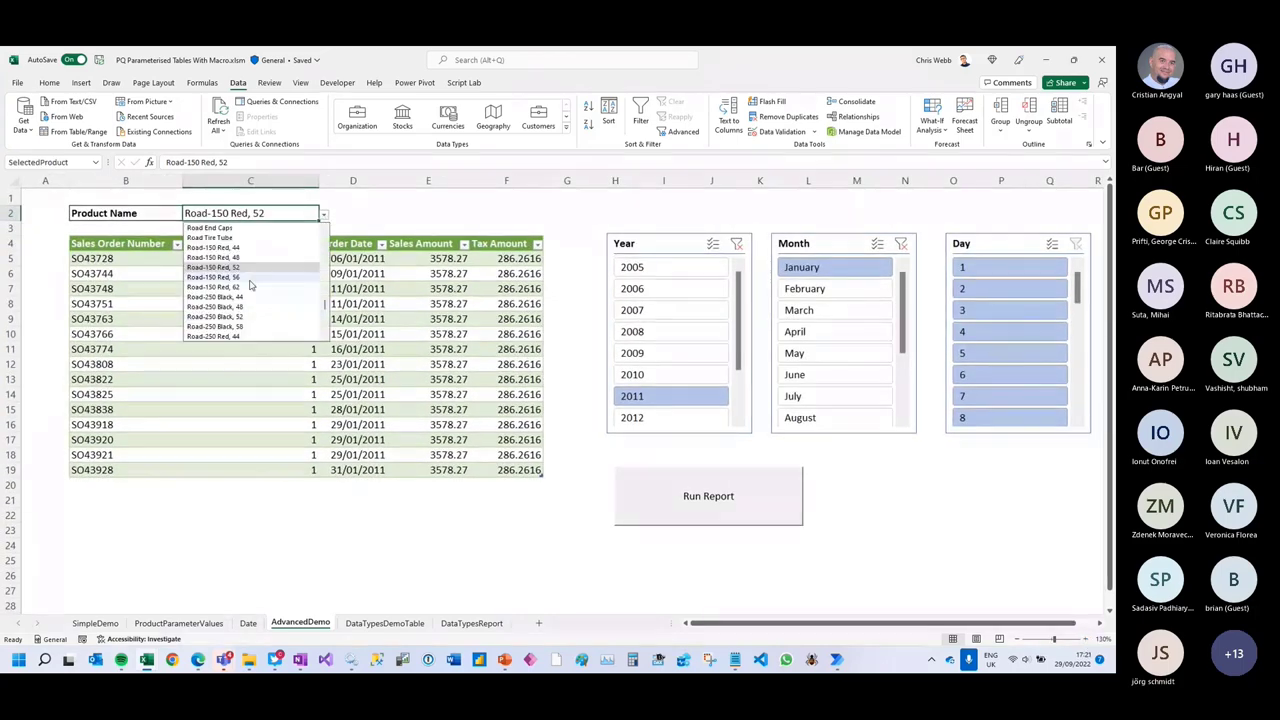
pyautogui.click(270, 212)
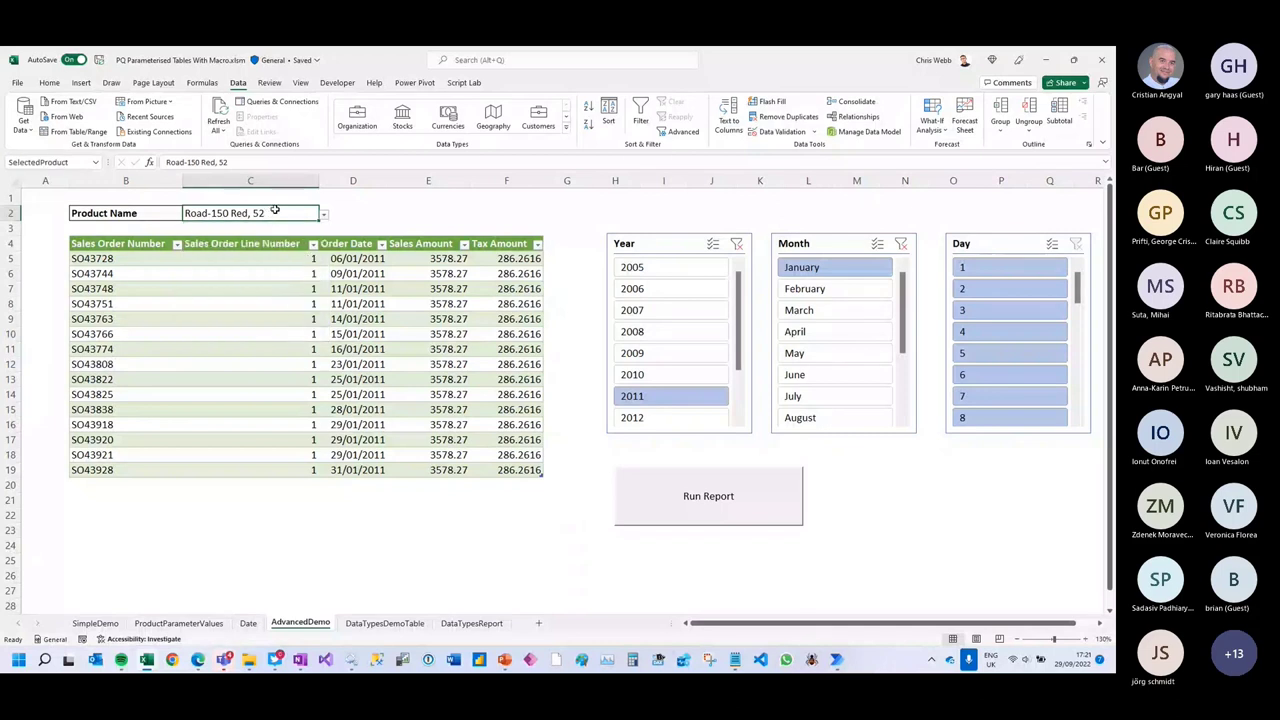
pyautogui.write('Road-')
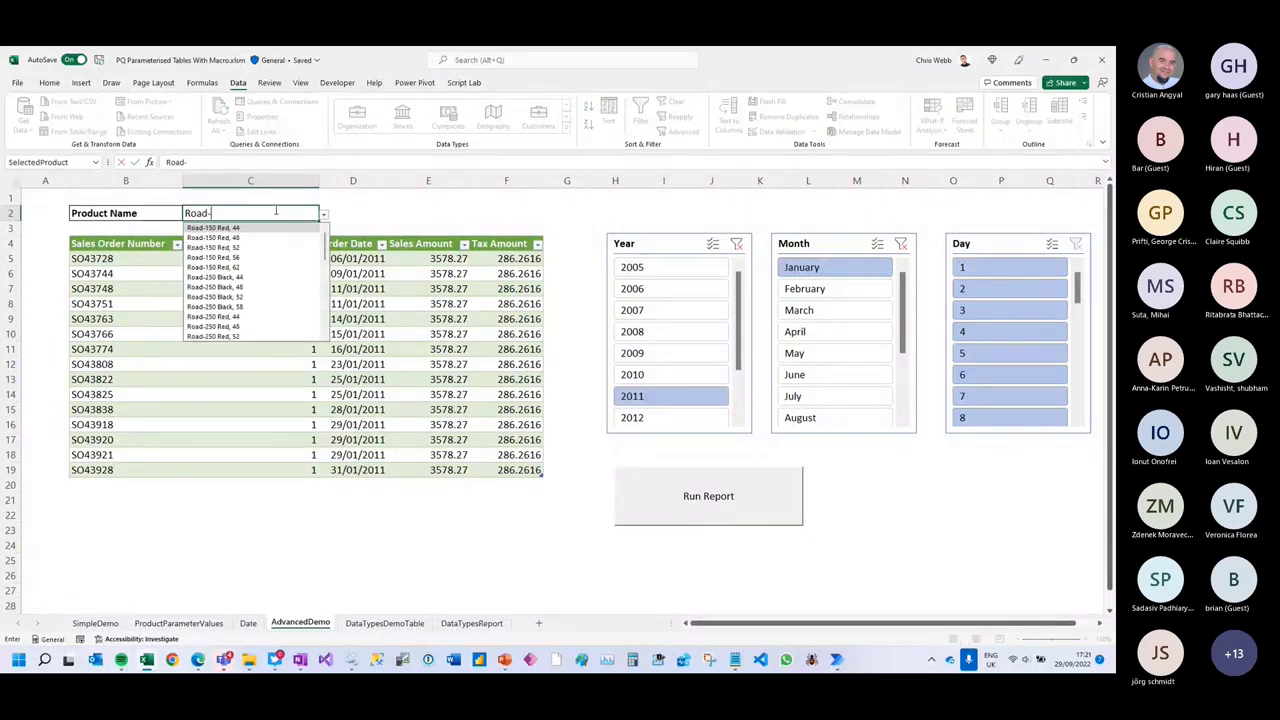
pyautogui.press('Down')
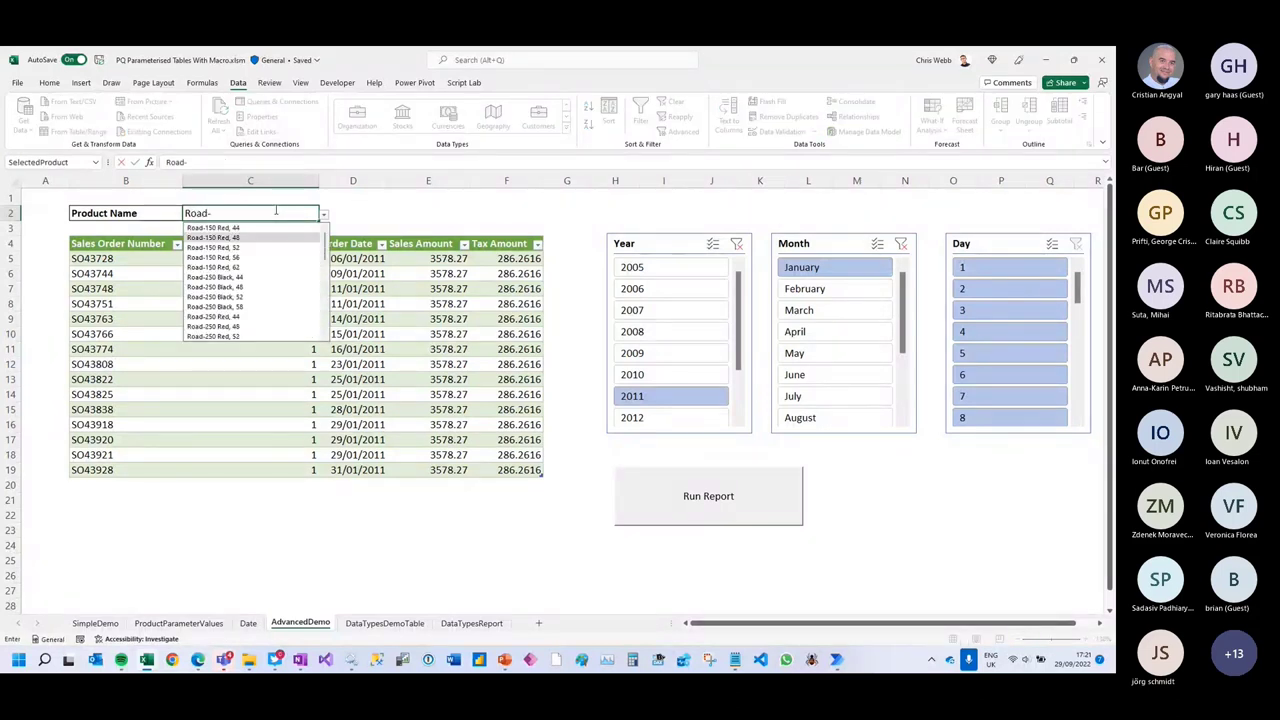
pyautogui.press('Return')
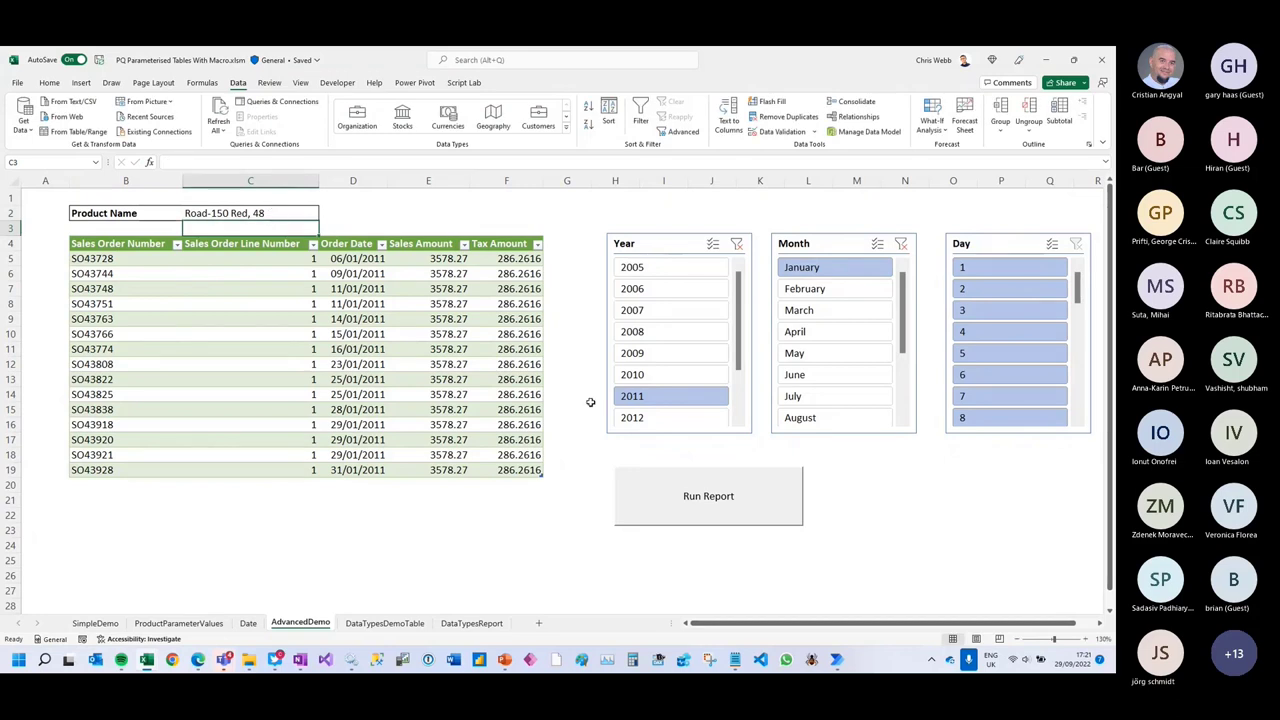
pyautogui.click(815, 288)
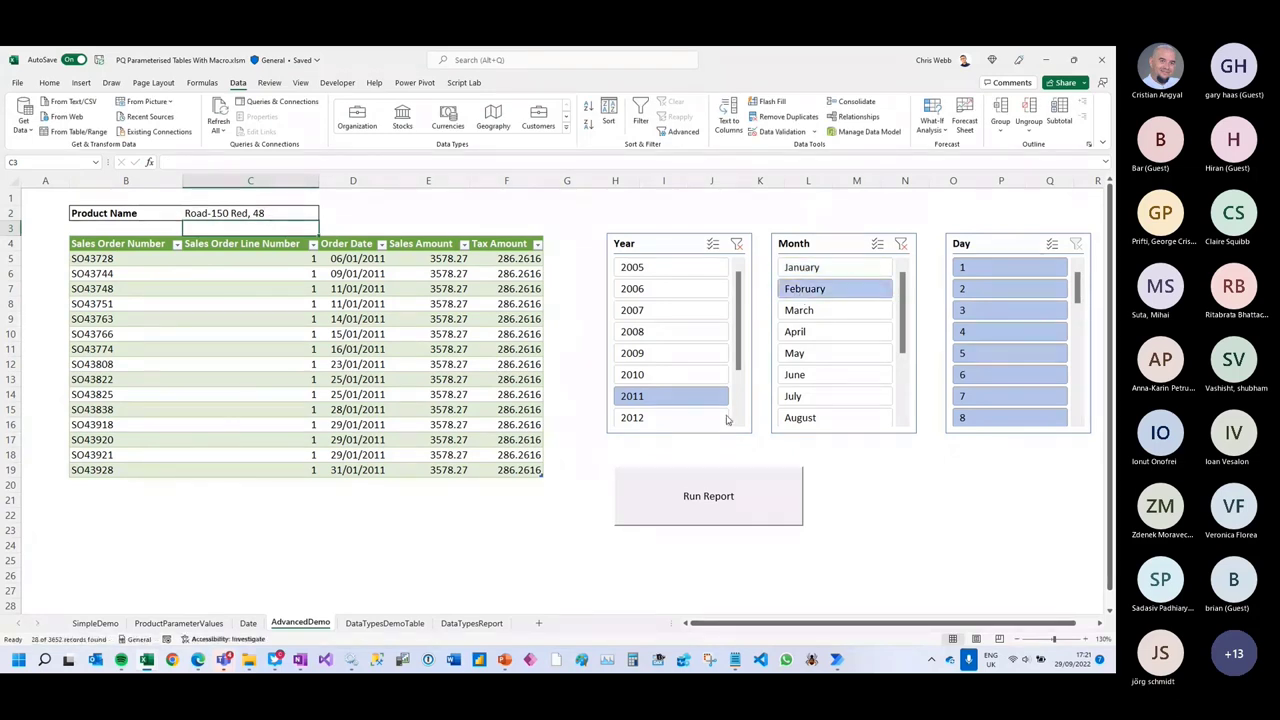
pyautogui.click(692, 496)
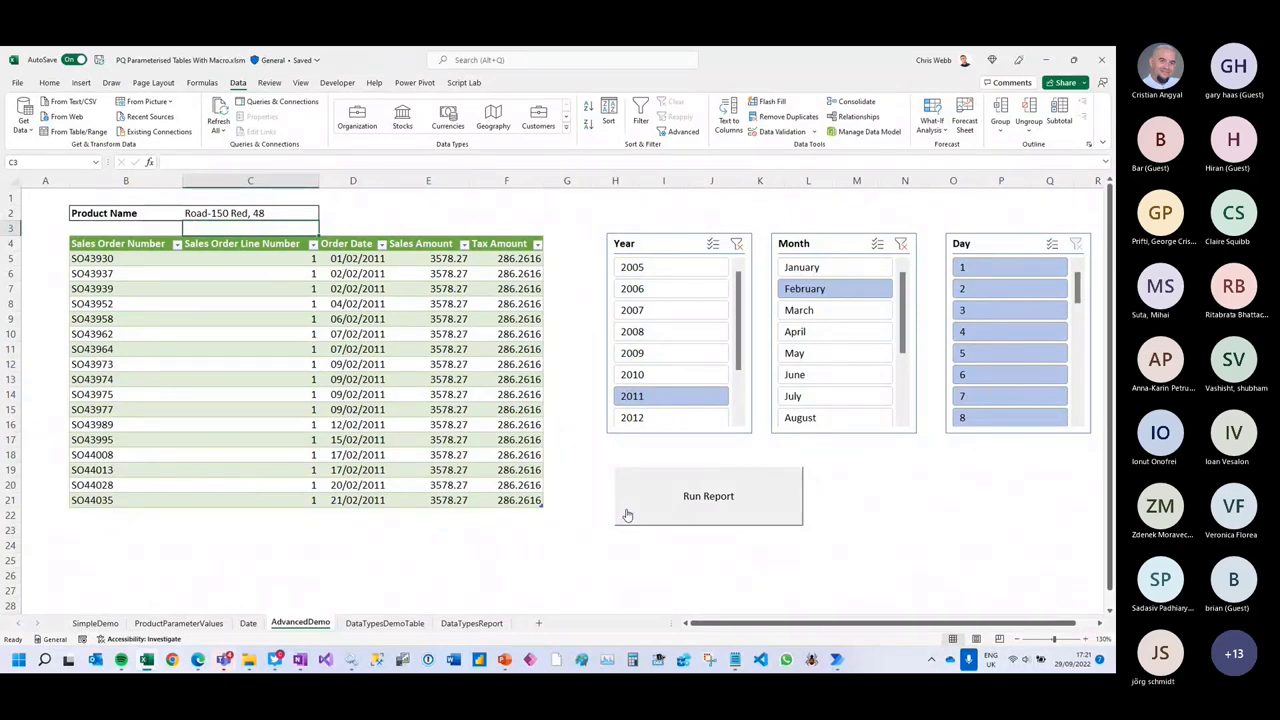
# - Change the Product Name in cell C2 to Adjustable Race
pyautogui.click(277, 217)
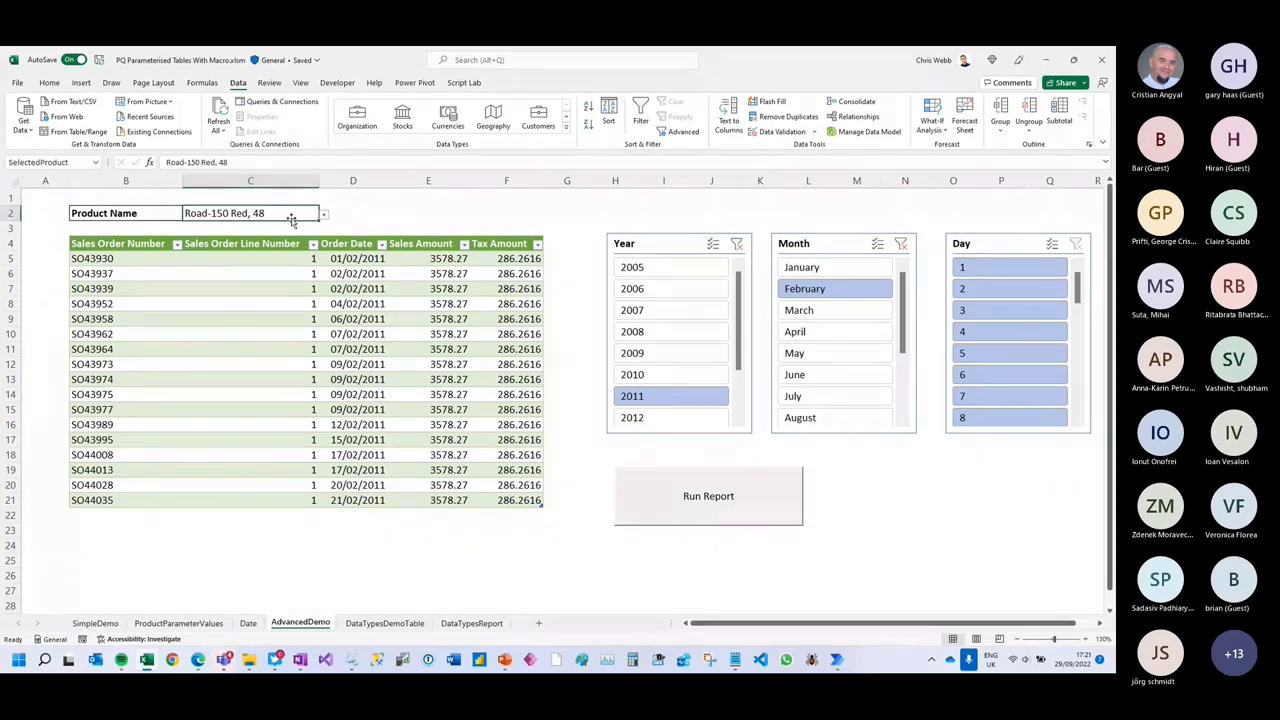
pyautogui.write('roa')
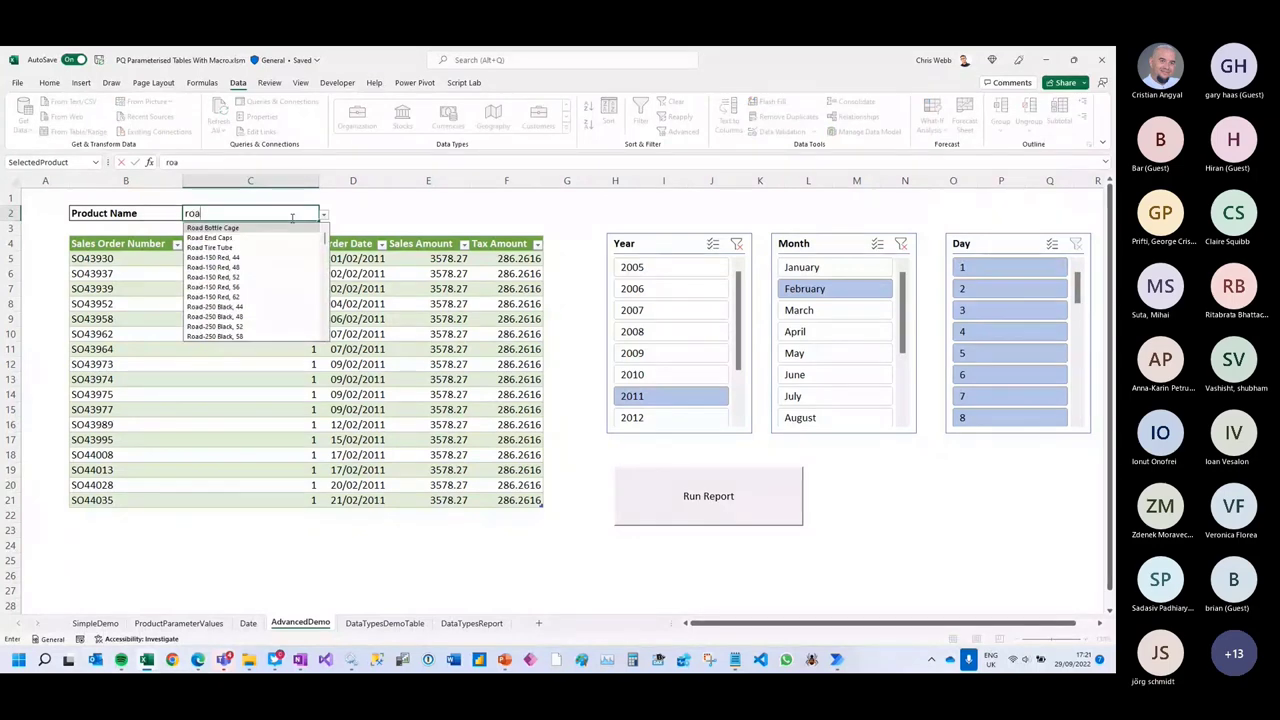
pyautogui.press('BackSpace')
pyautogui.press('BackSpace')
pyautogui.press('BackSpace')
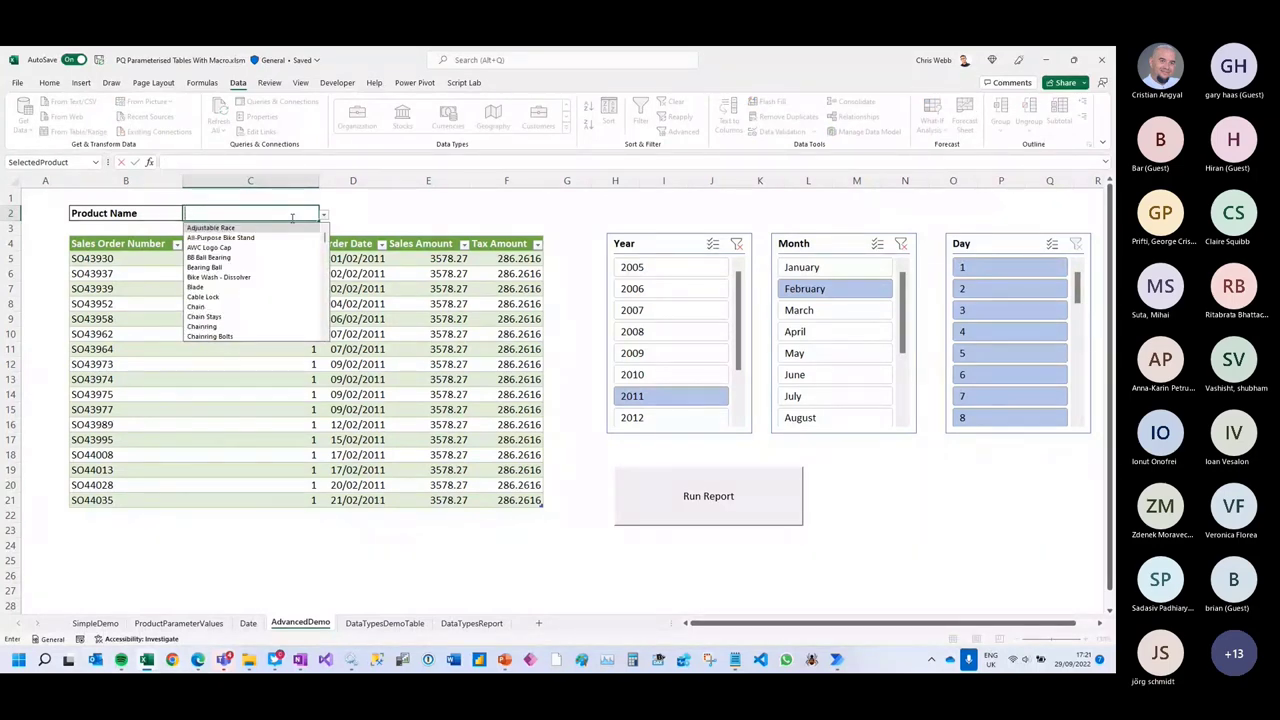
pyautogui.click(578, 258)
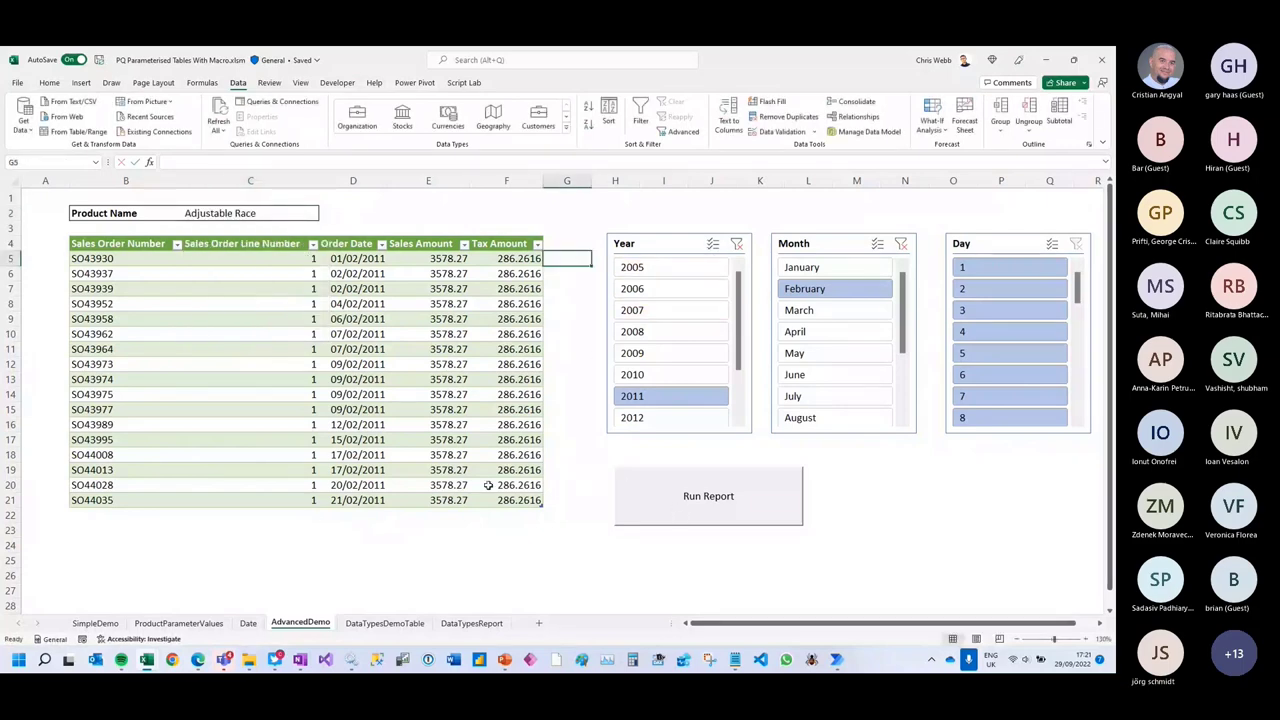
# - Review the product list on the ProductParameterValues sheet and widen the DateKey column of the table on the Date sheet
pyautogui.click(180, 623)
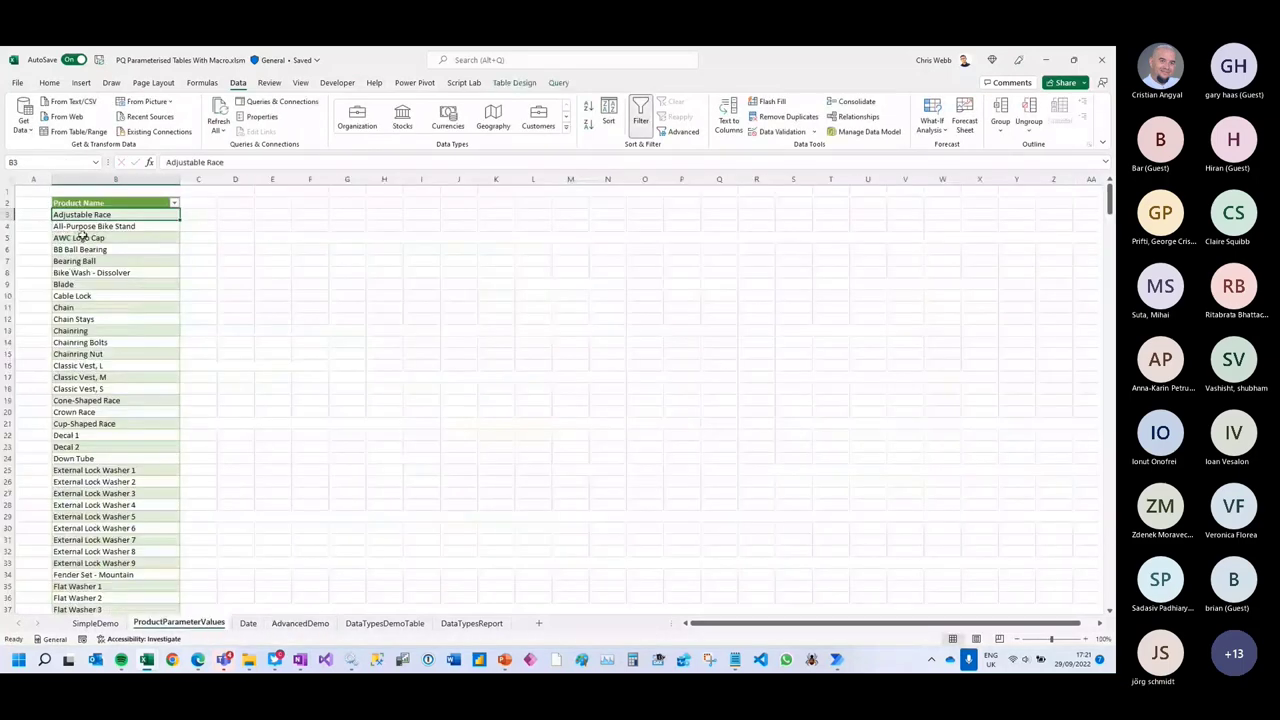
pyautogui.click(248, 623)
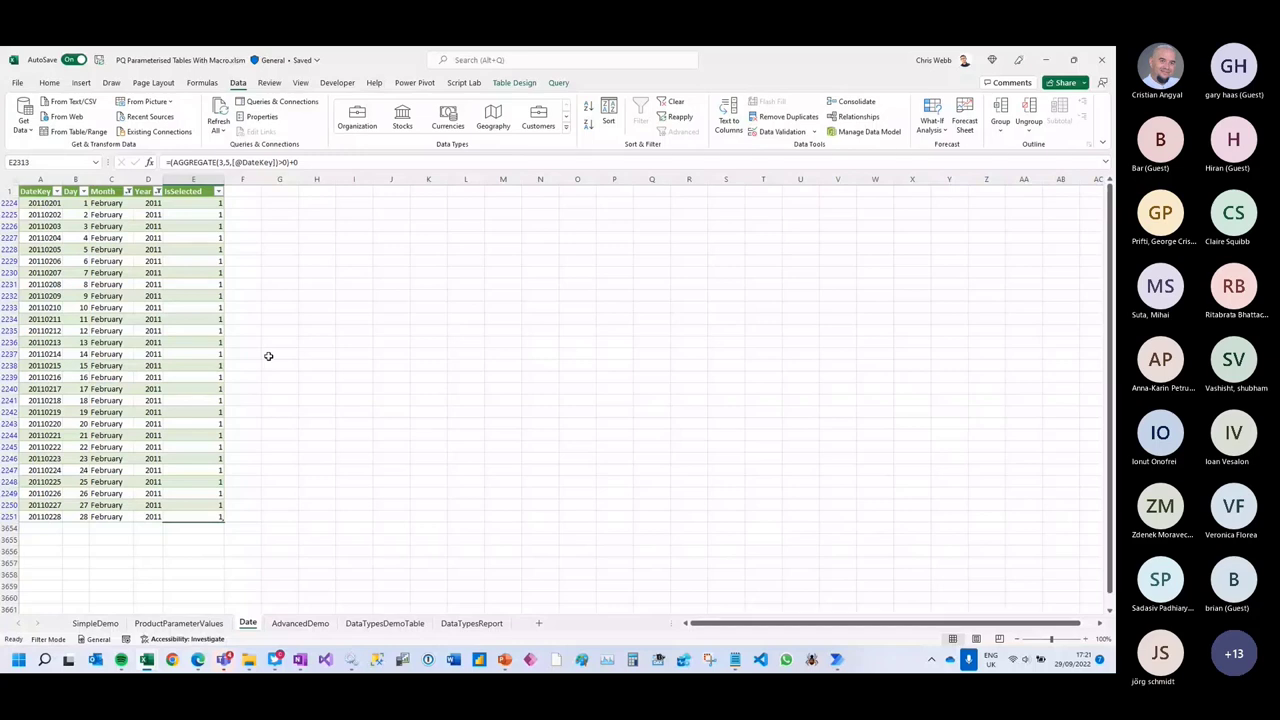
pyautogui.moveTo(61, 180); pyautogui.dragTo(83, 230)
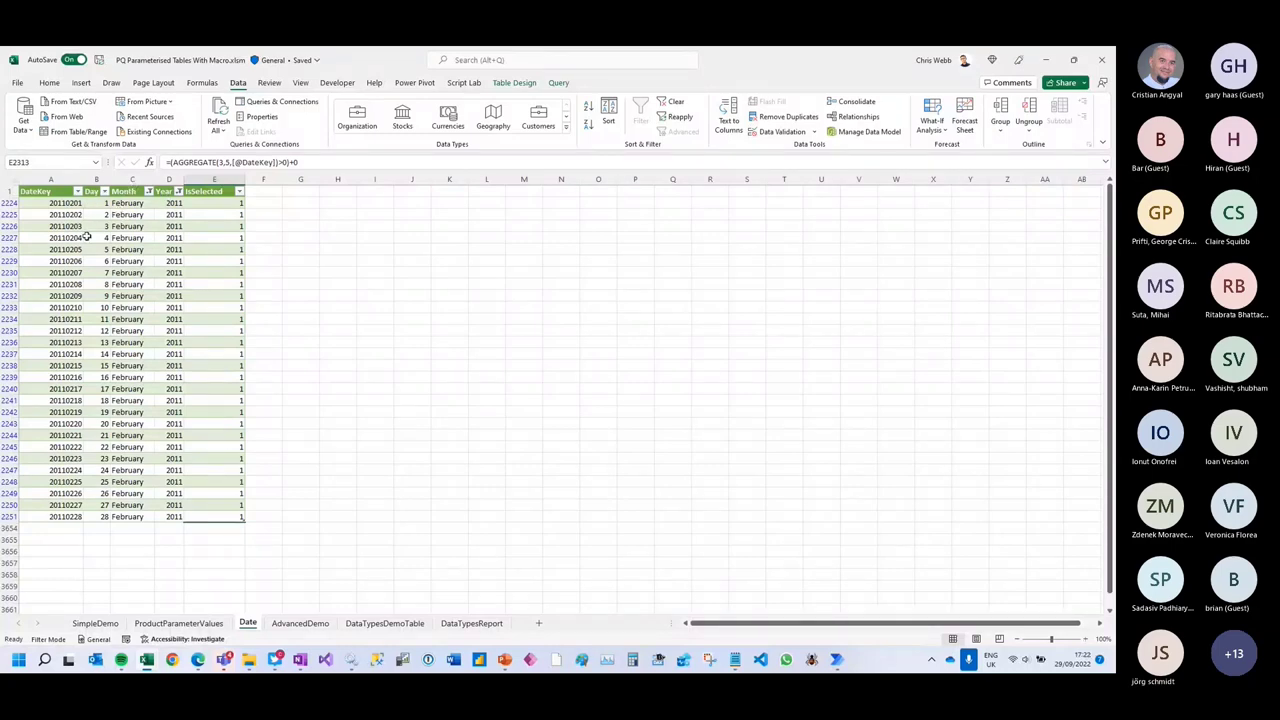
# - Set the AdvancedDemo sheet's slicers to year 2011, month January and day 1
pyautogui.click(314, 624)
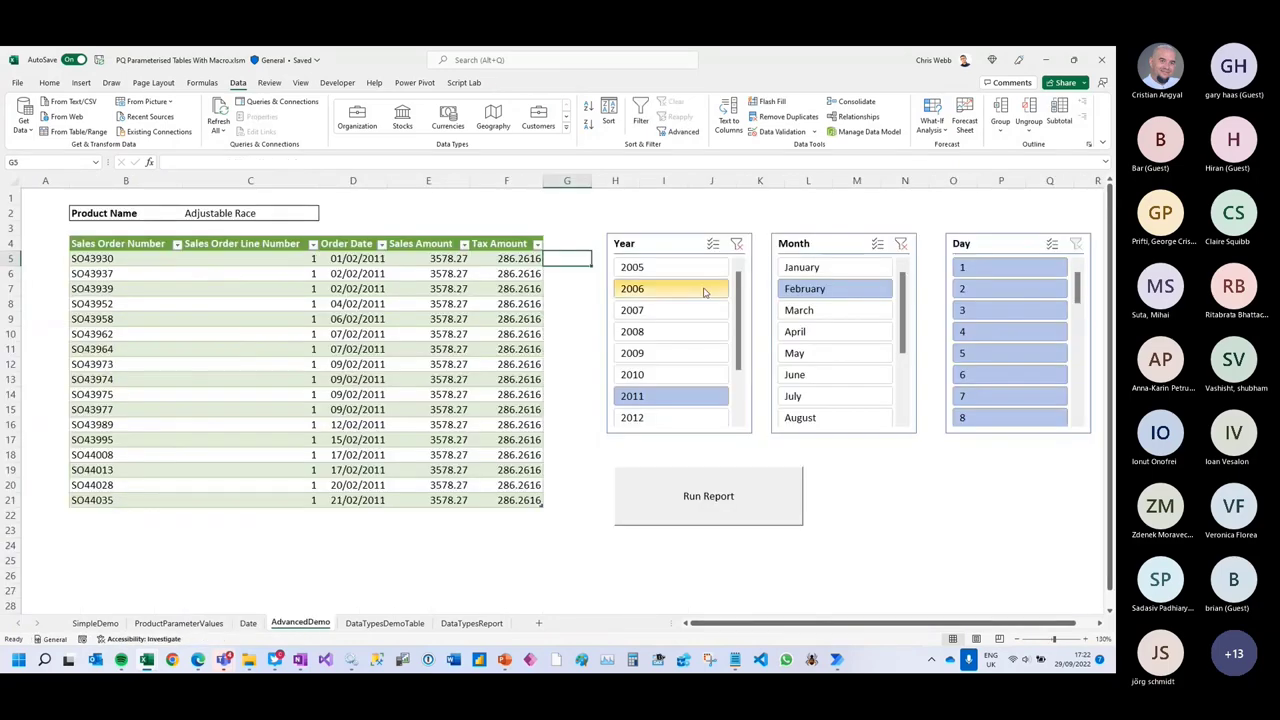
pyautogui.click(655, 396)
pyautogui.click(810, 268)
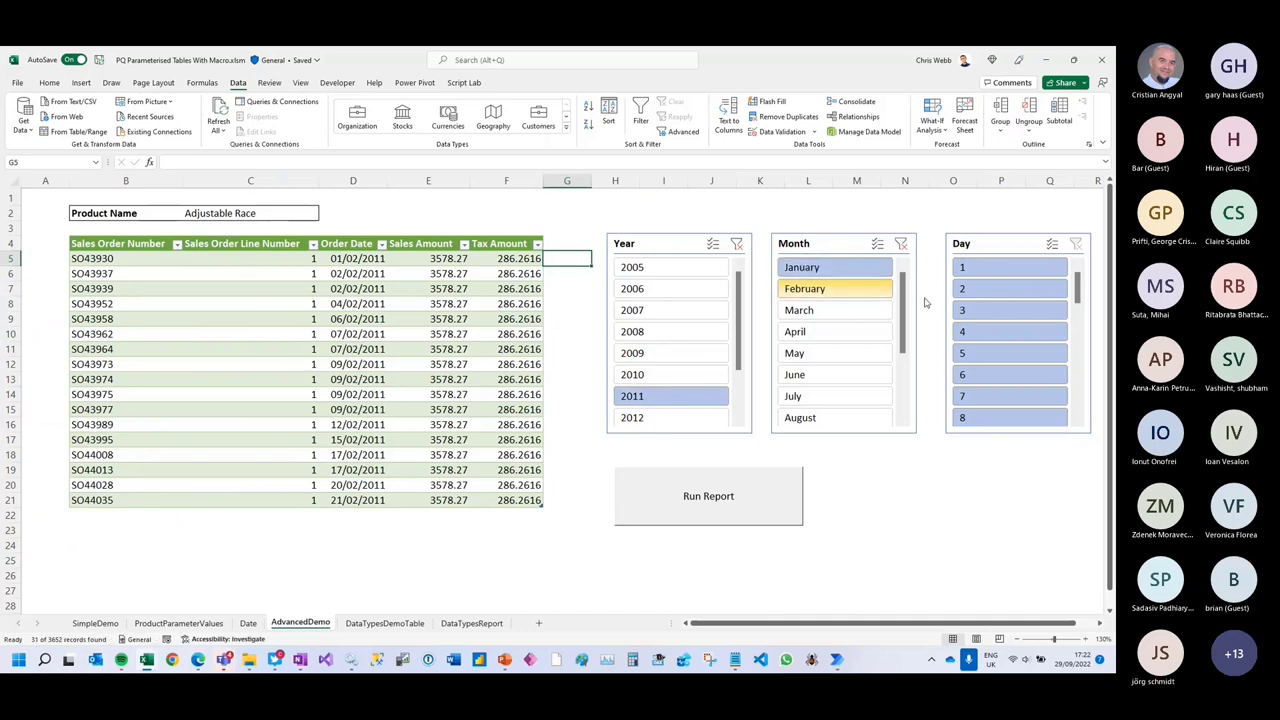
pyautogui.click(985, 270)
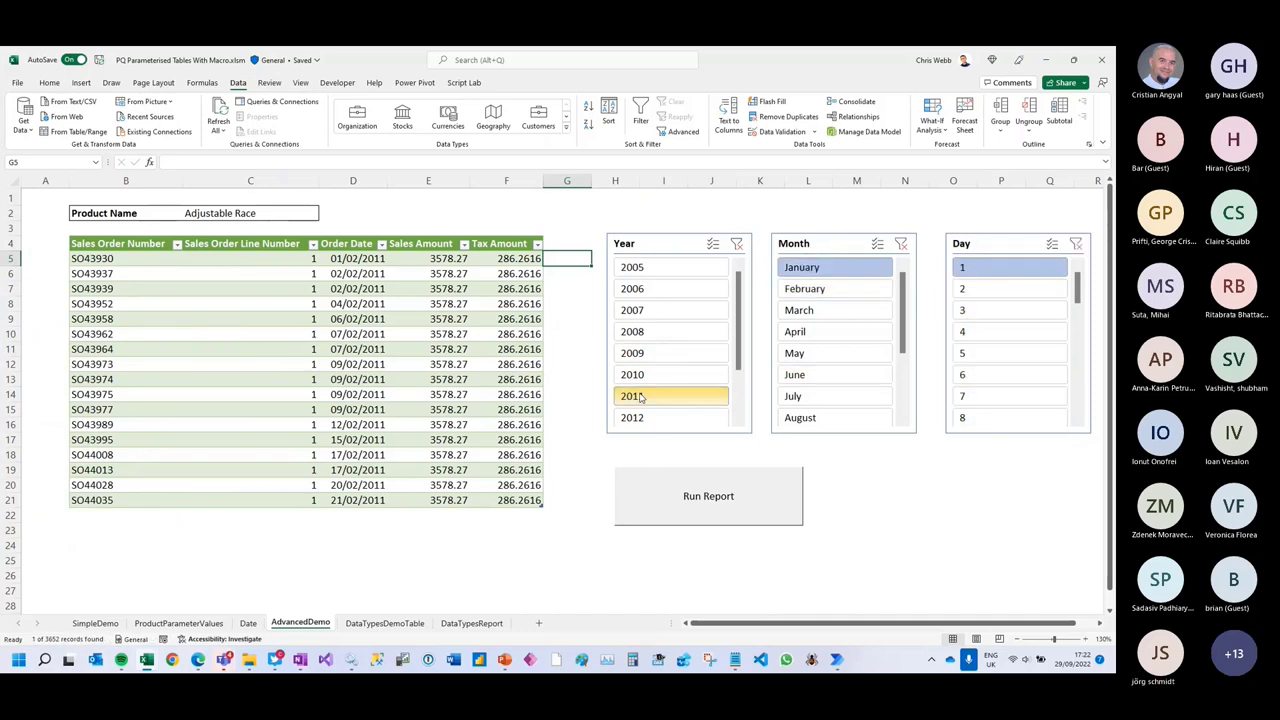
# - Check the IsSelected column in the Date sheet's filtered table, and run the report on the AdvancedDemo sheet
pyautogui.click(249, 623)
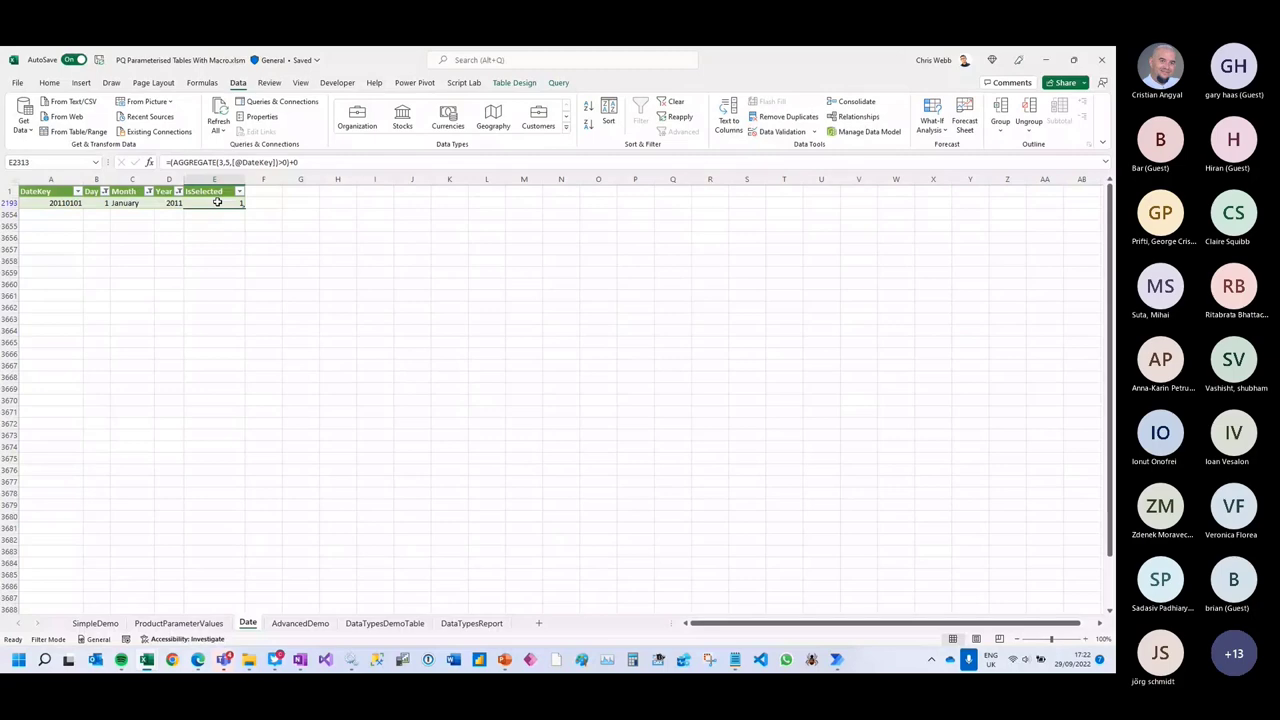
pyautogui.click(300, 623)
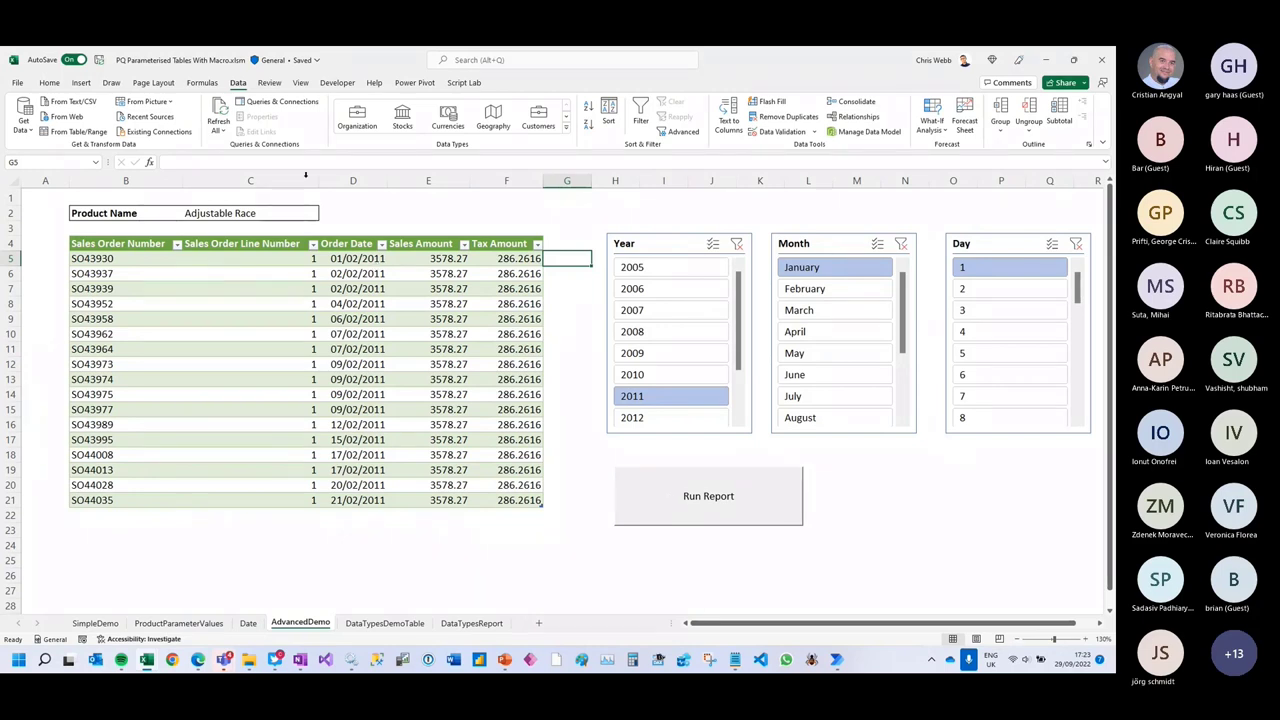
pyautogui.click(699, 506)
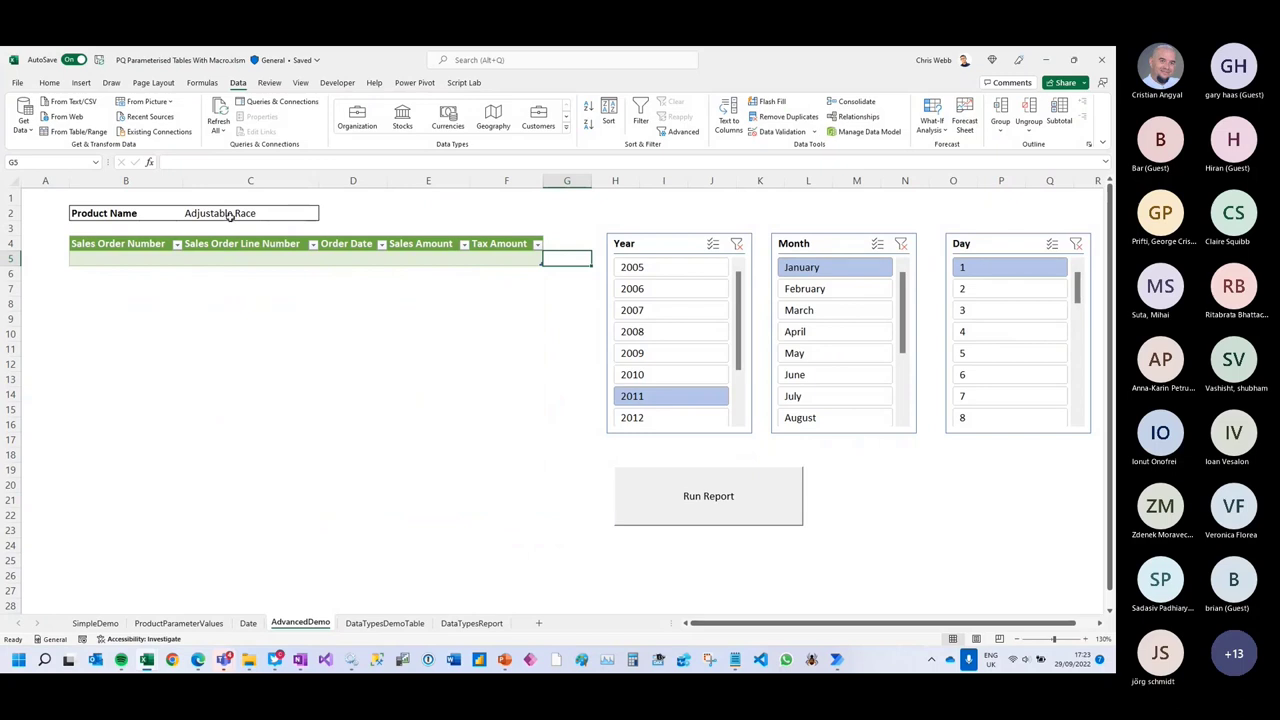
pyautogui.click(280, 215)
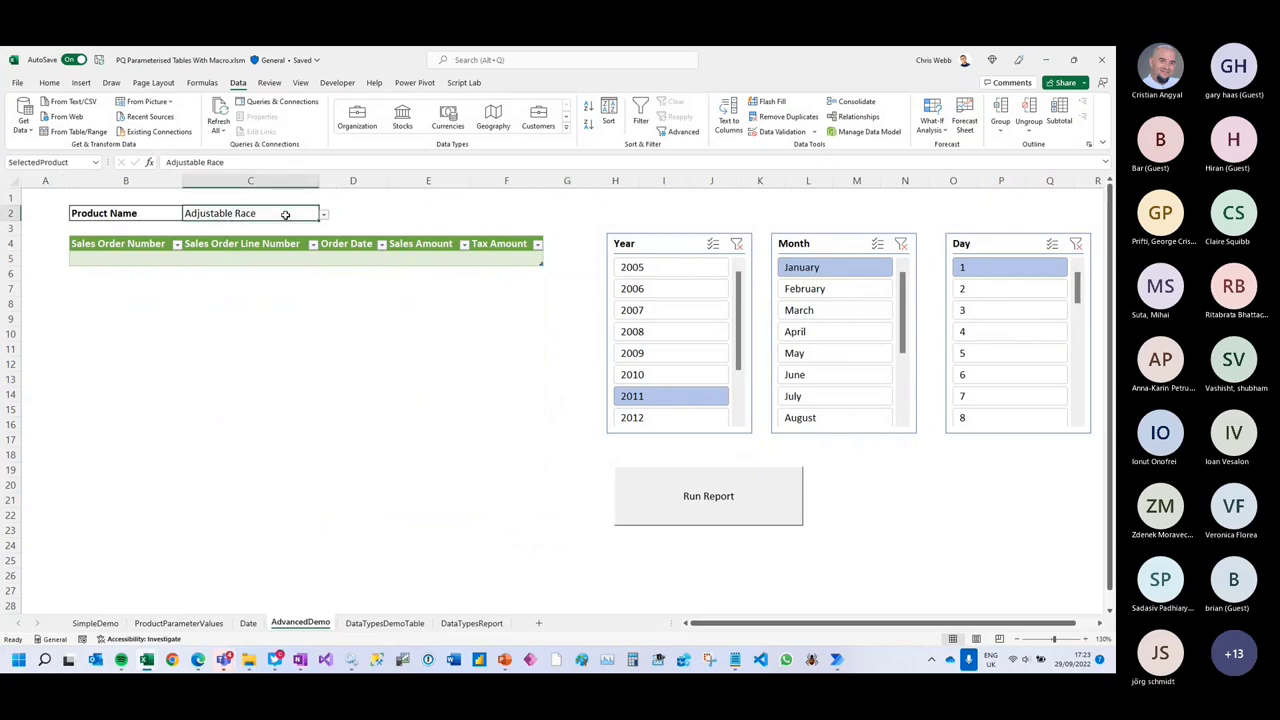
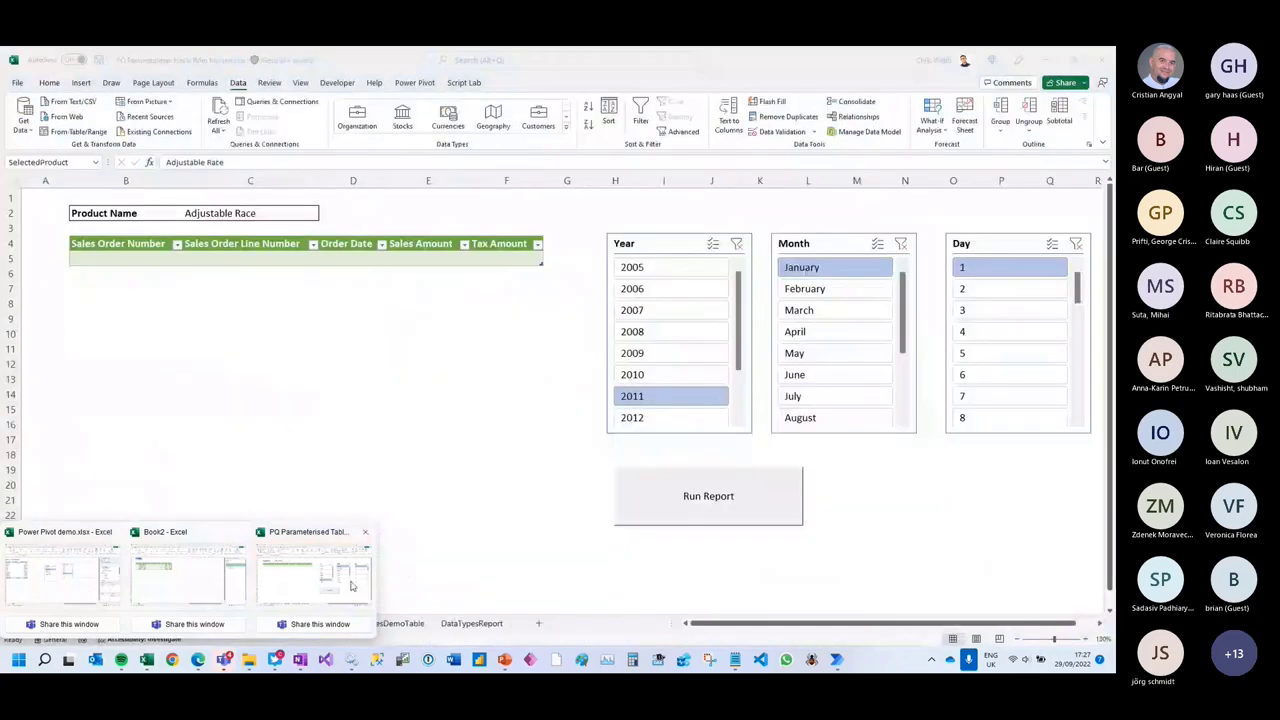
# - Display the DataTypesReport sheet and choose the fourth order in the list of the Sales Order Number cell D4
pyautogui.click(313, 575)
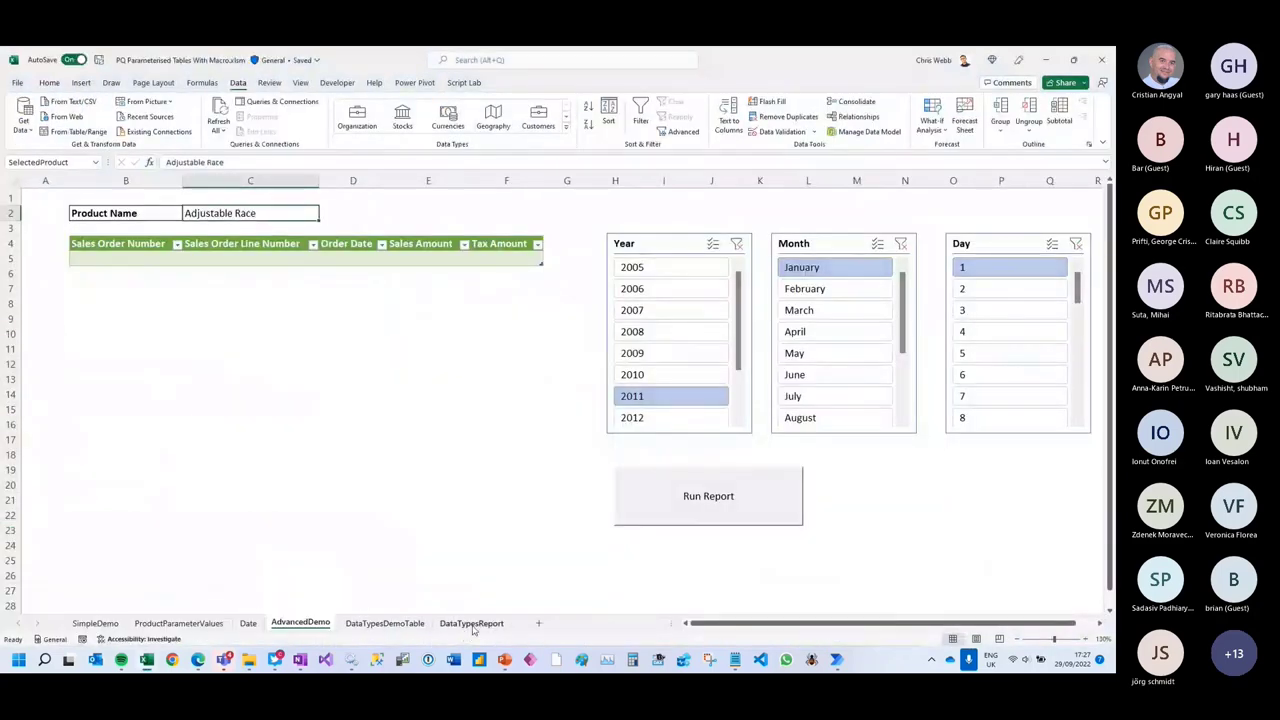
pyautogui.click(471, 624)
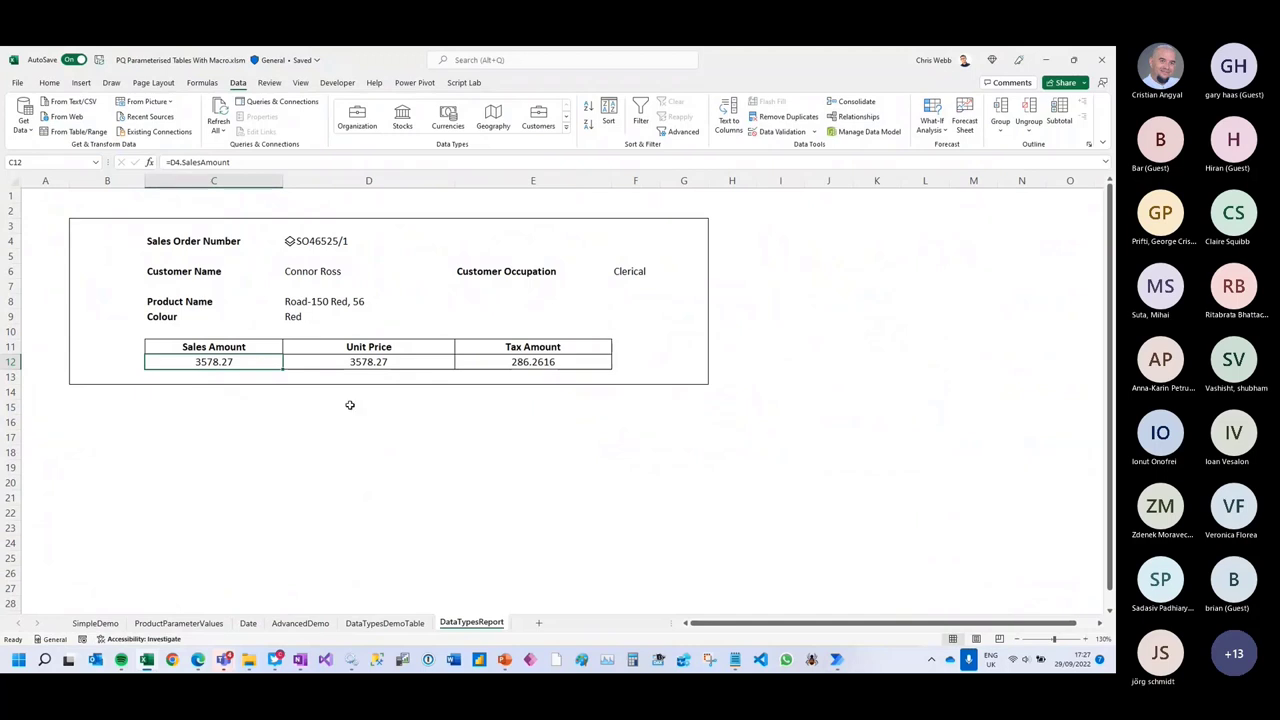
pyautogui.click(358, 243)
pyautogui.click(460, 244)
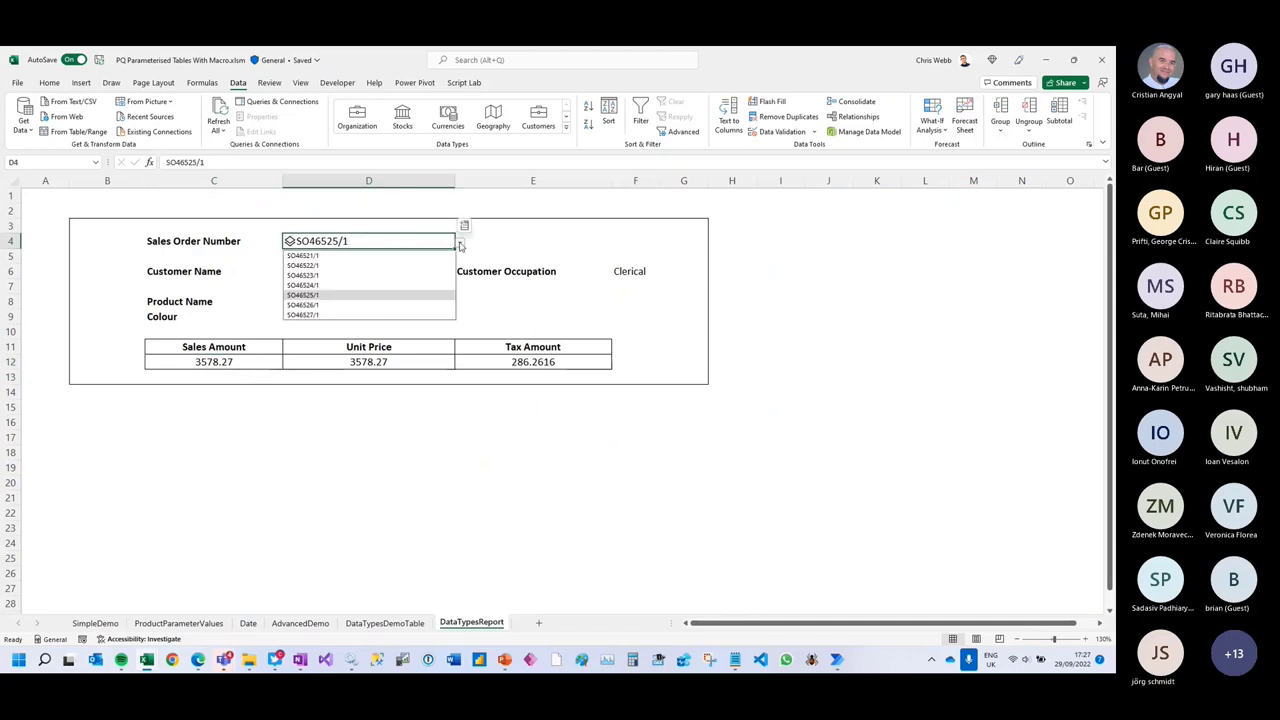
pyautogui.click(303, 286)
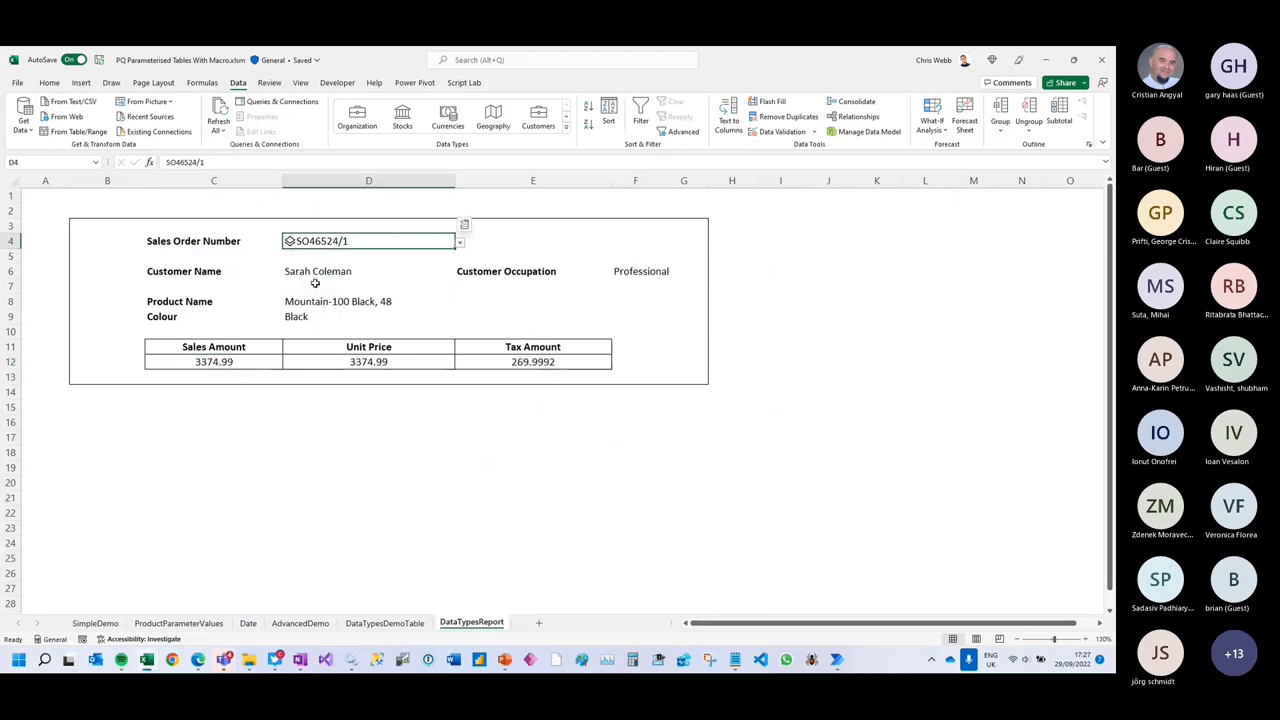
# - Switch the Sales Order Number in cell D4 to the third and then the second order in its list
pyautogui.click(460, 244)
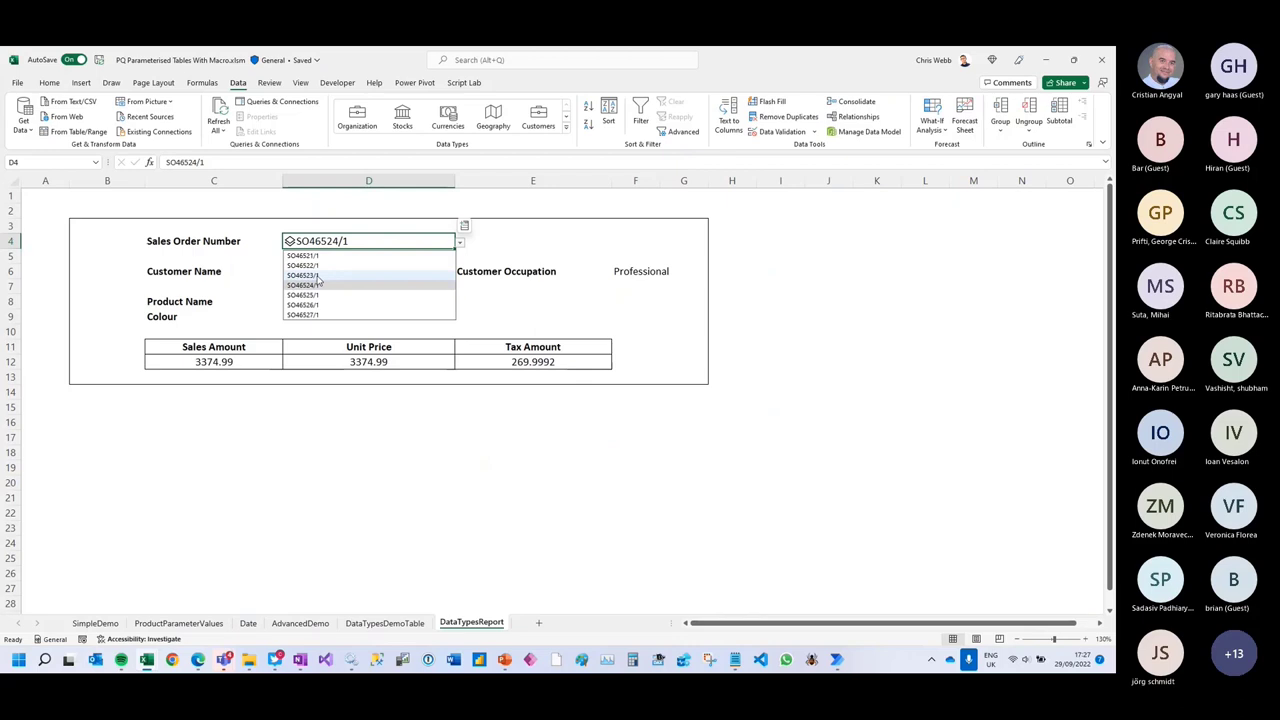
pyautogui.click(322, 275)
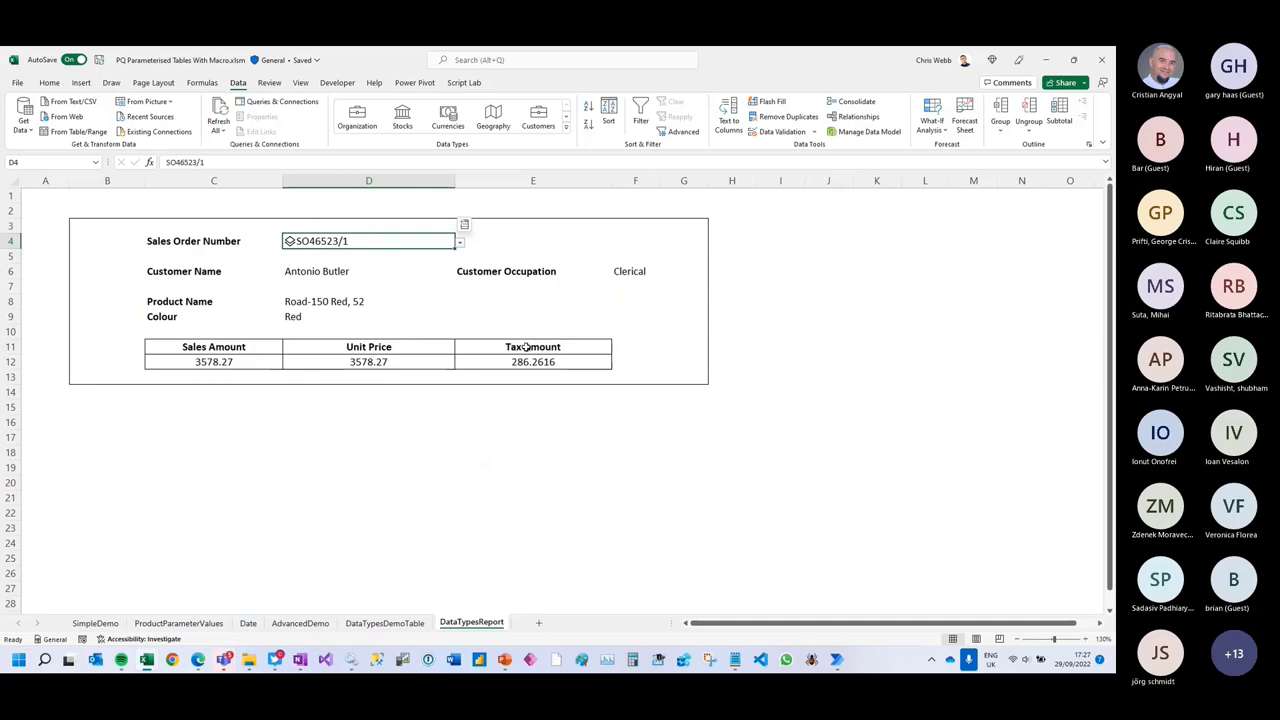
pyautogui.click(459, 243)
pyautogui.click(320, 268)
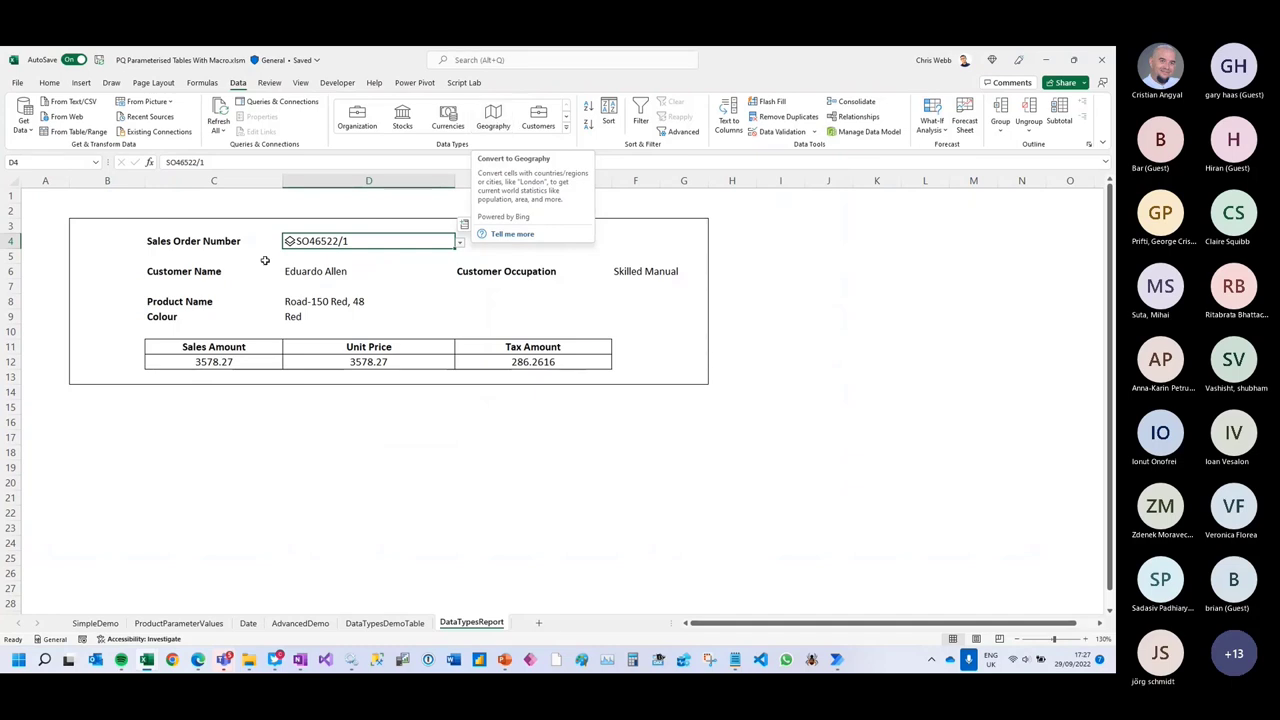
# - Launch the Power Query Editor, display the DataTypeSalesReport query and refresh its preview
pyautogui.click(29, 133)
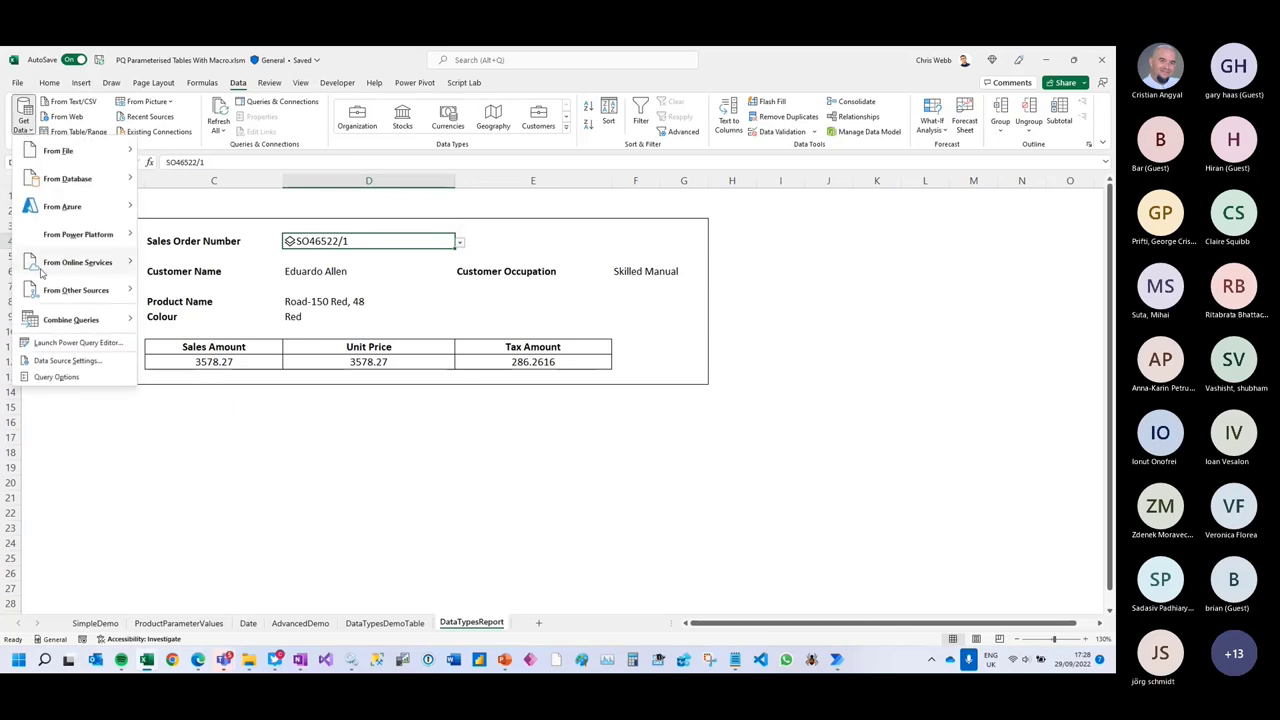
pyautogui.click(90, 344)
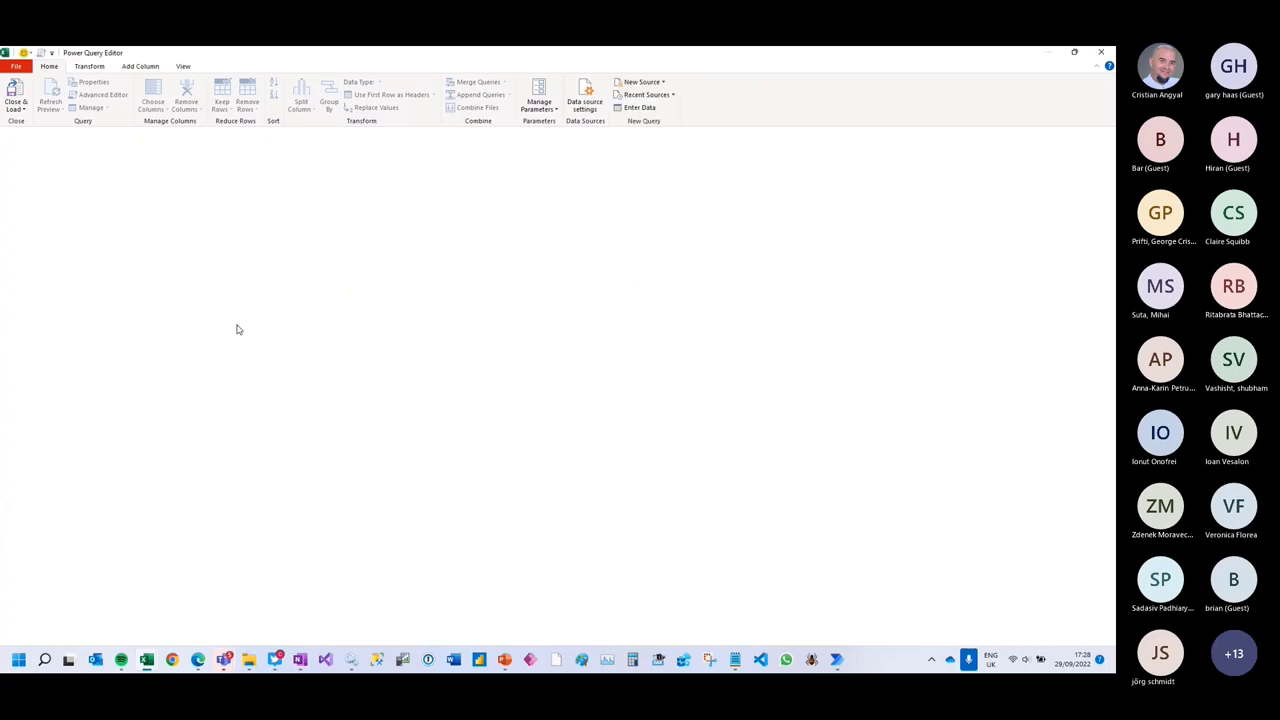
pyautogui.click(66, 290)
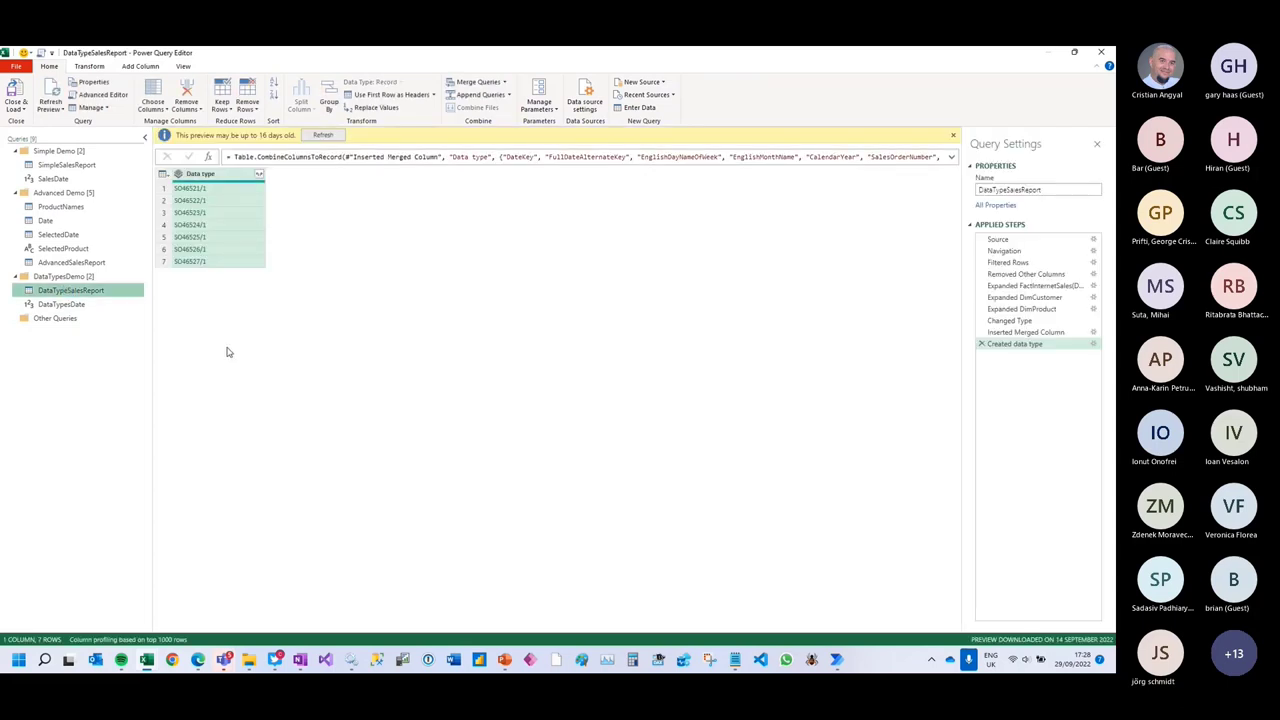
pyautogui.click(322, 134)
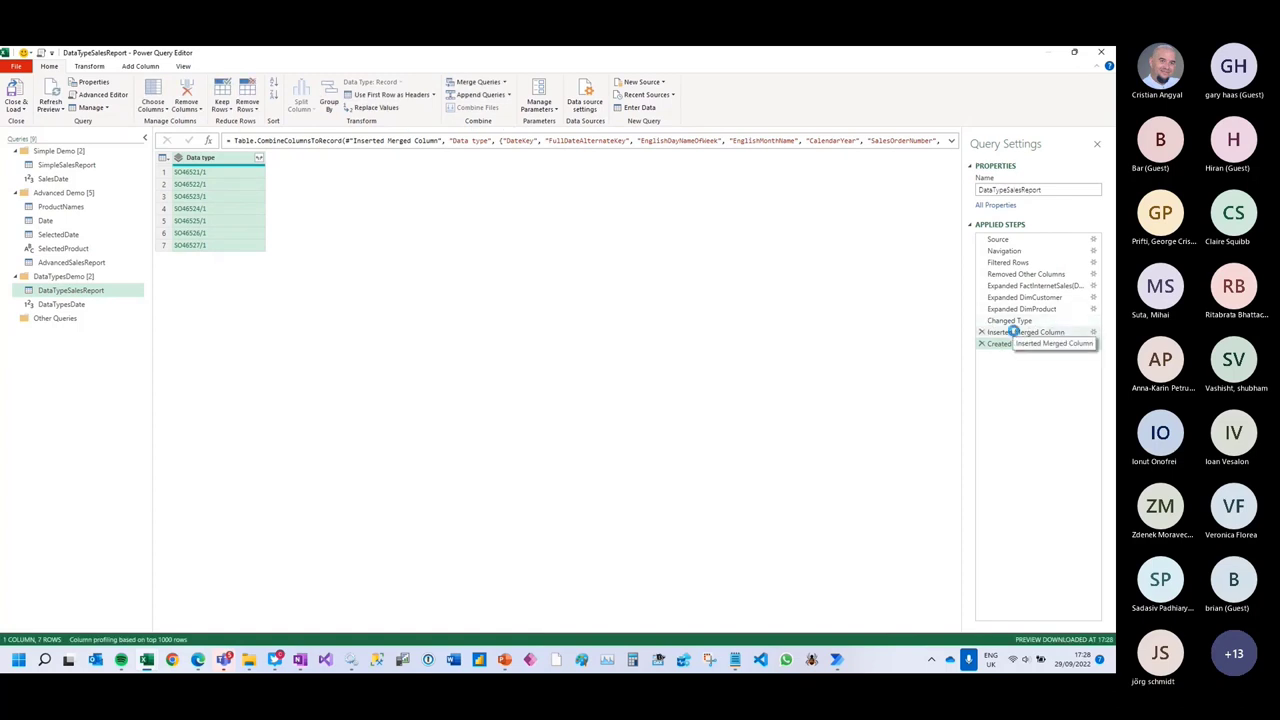
# - Examine all the columns of the DataTypeSalesReport query at its Inserted Merged Column step
pyautogui.click(1013, 331)
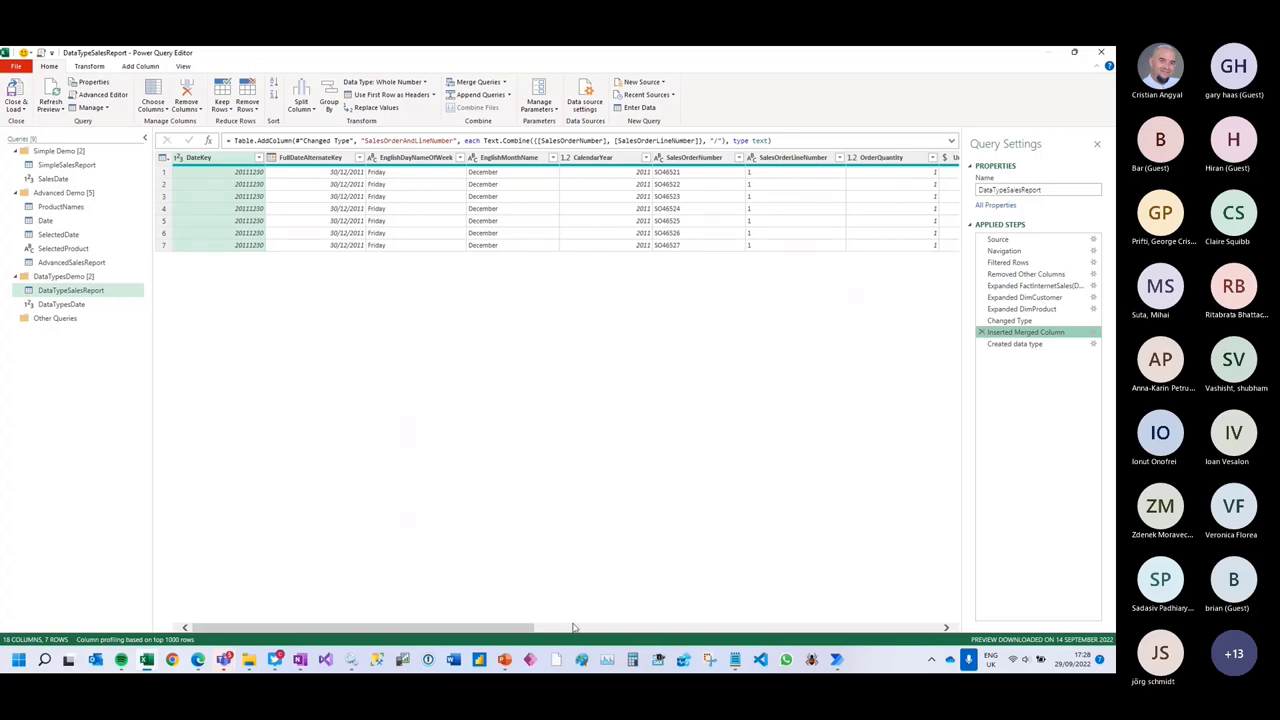
pyautogui.moveTo(472, 633); pyautogui.dragTo(786, 622)
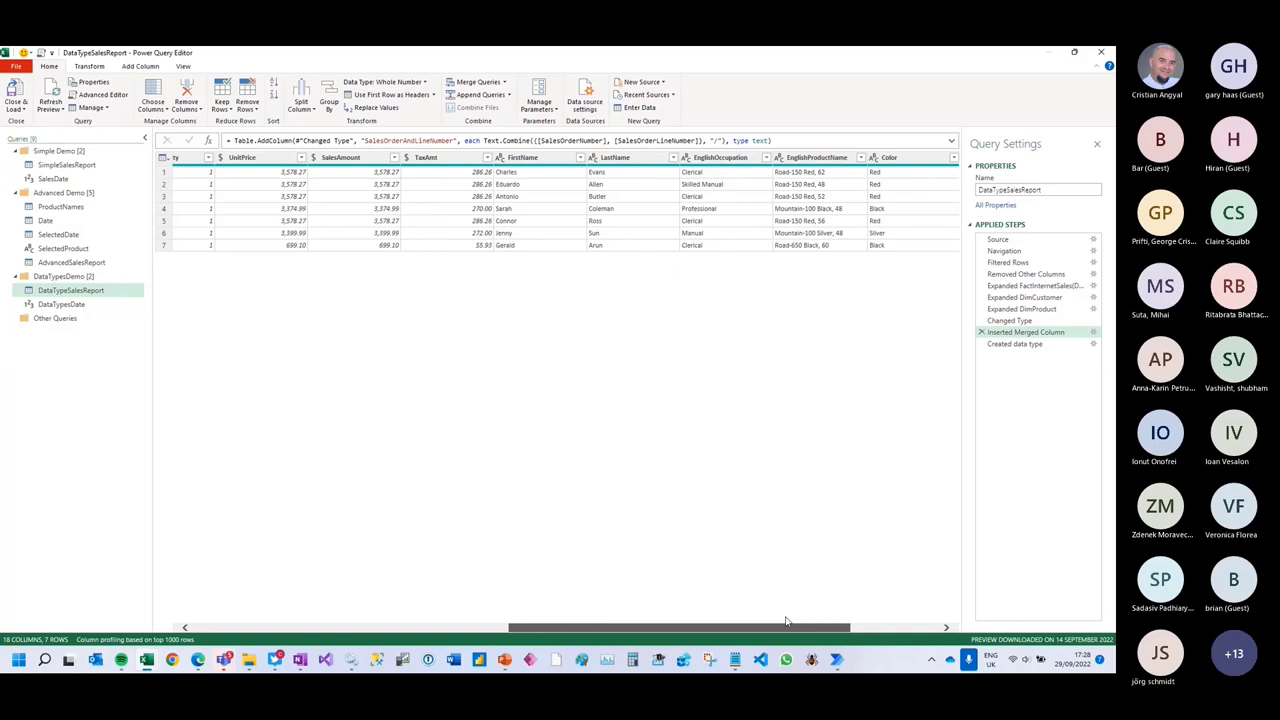
pyautogui.moveTo(786, 622); pyautogui.dragTo(388, 627)
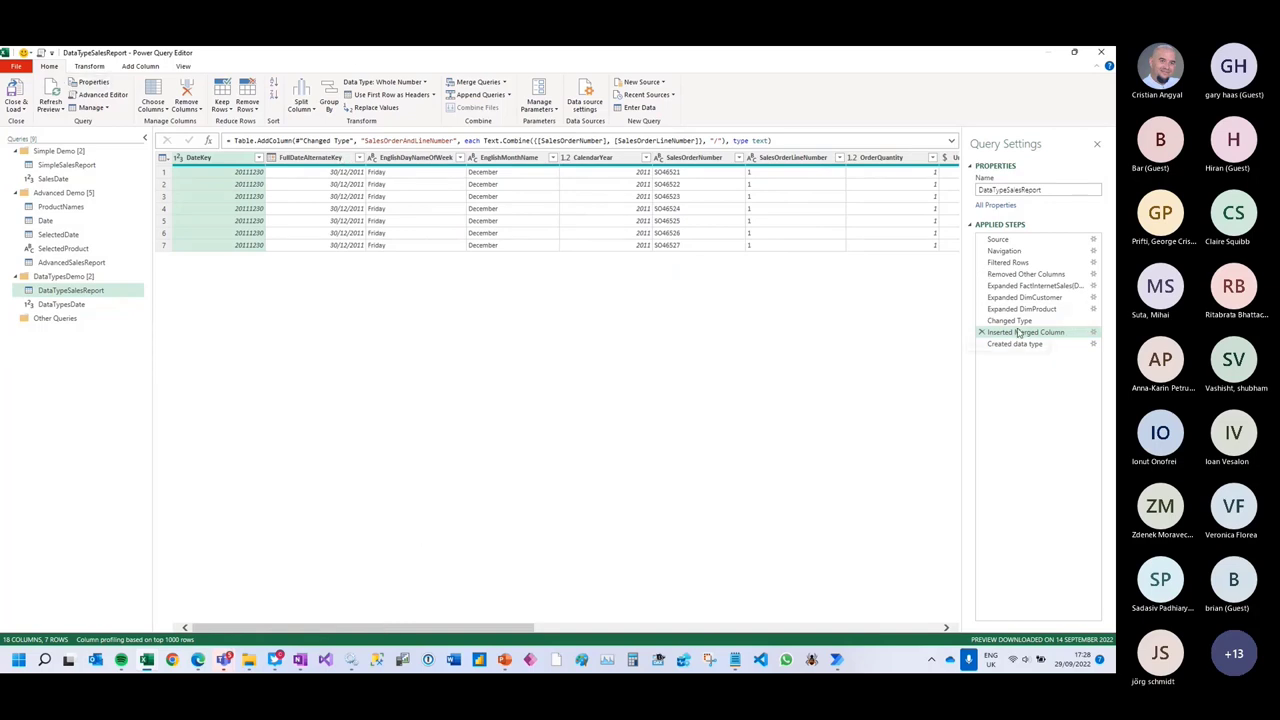
# - Locate the Create Data Type command, review the Created data type step's output and close the Power Query Editor
pyautogui.click(89, 67)
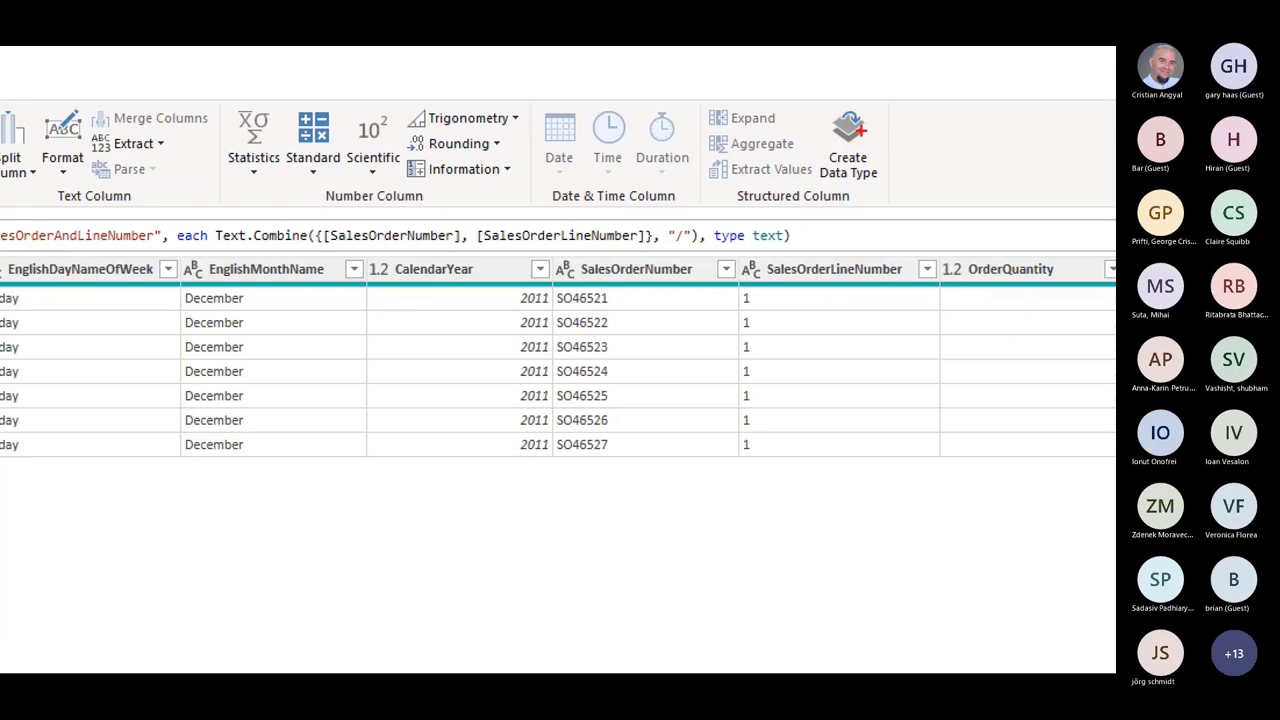
pyautogui.moveTo(868, 104)
pyautogui.mouseDown()
pyautogui.moveTo(800, 200)
pyautogui.moveTo(890, 110)
pyautogui.moveTo(850, 97)
pyautogui.mouseUp()
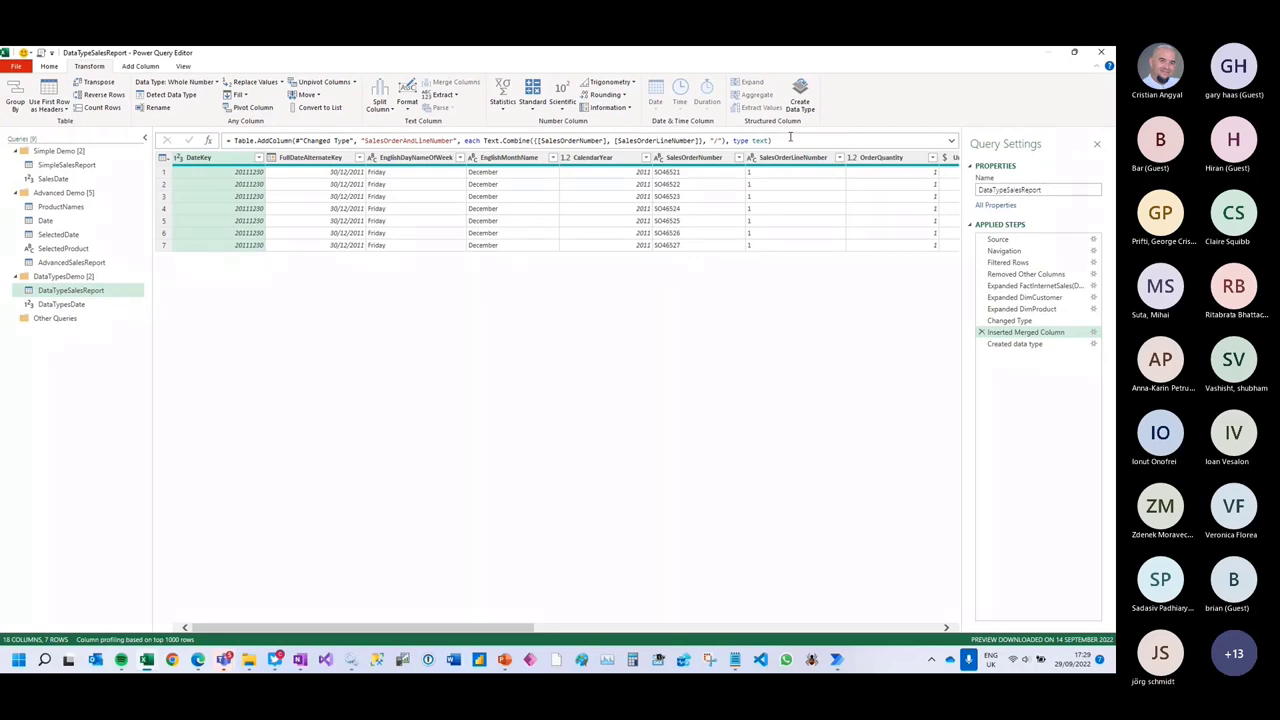
pyautogui.click(1033, 347)
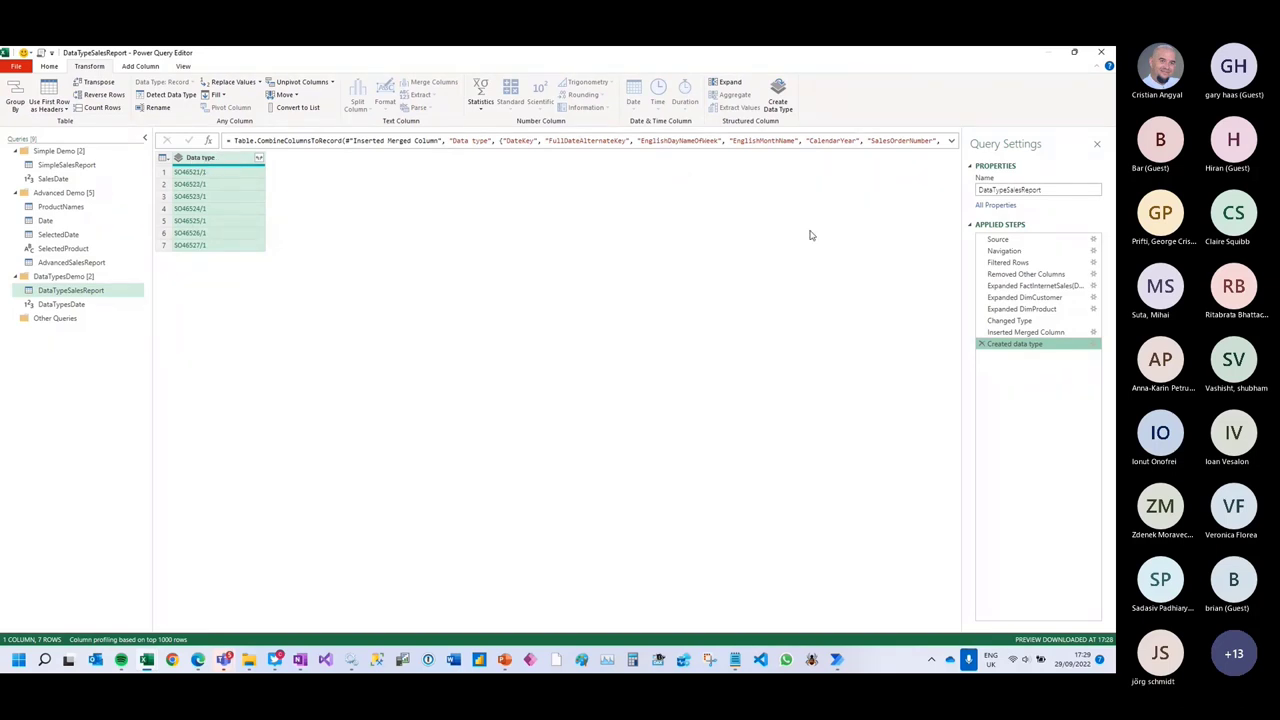
pyautogui.click(1101, 52)
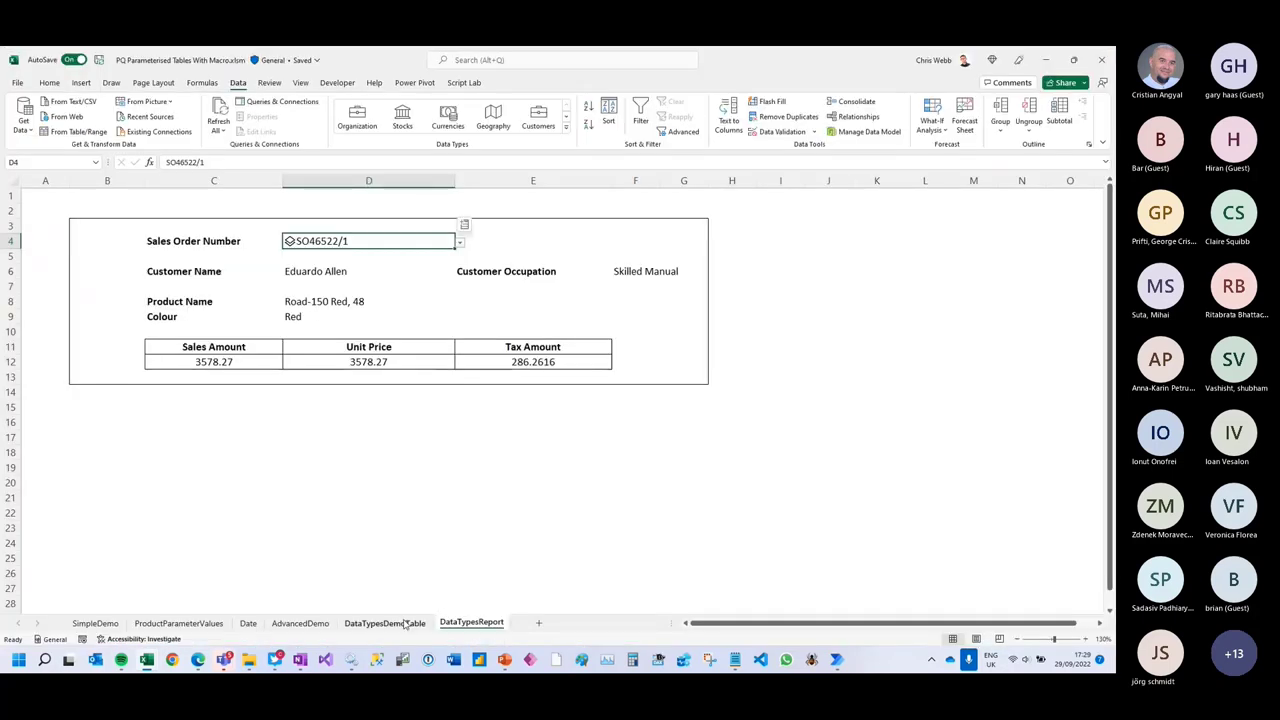
# - Inspect the date in cell C2 and the first three Data type entries on the DataTypesDemoTable sheet
pyautogui.click(403, 624)
pyautogui.click(248, 202)
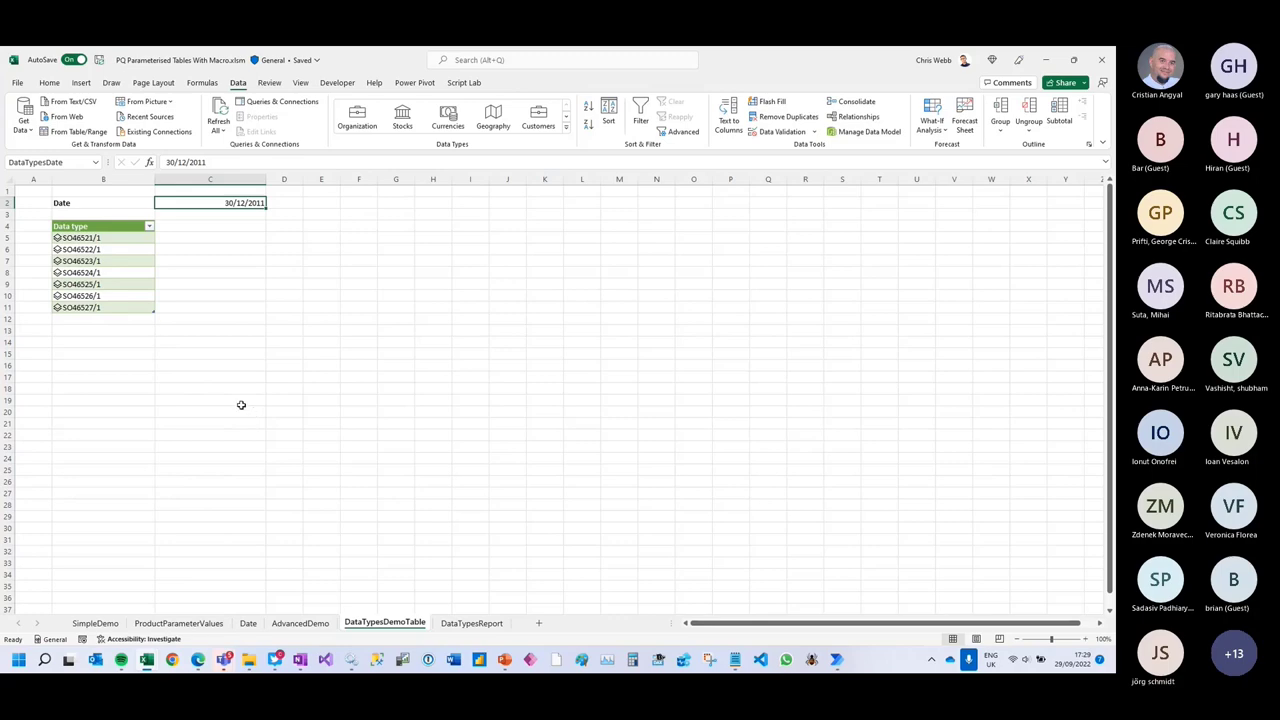
pyautogui.click(127, 238)
pyautogui.click(120, 252)
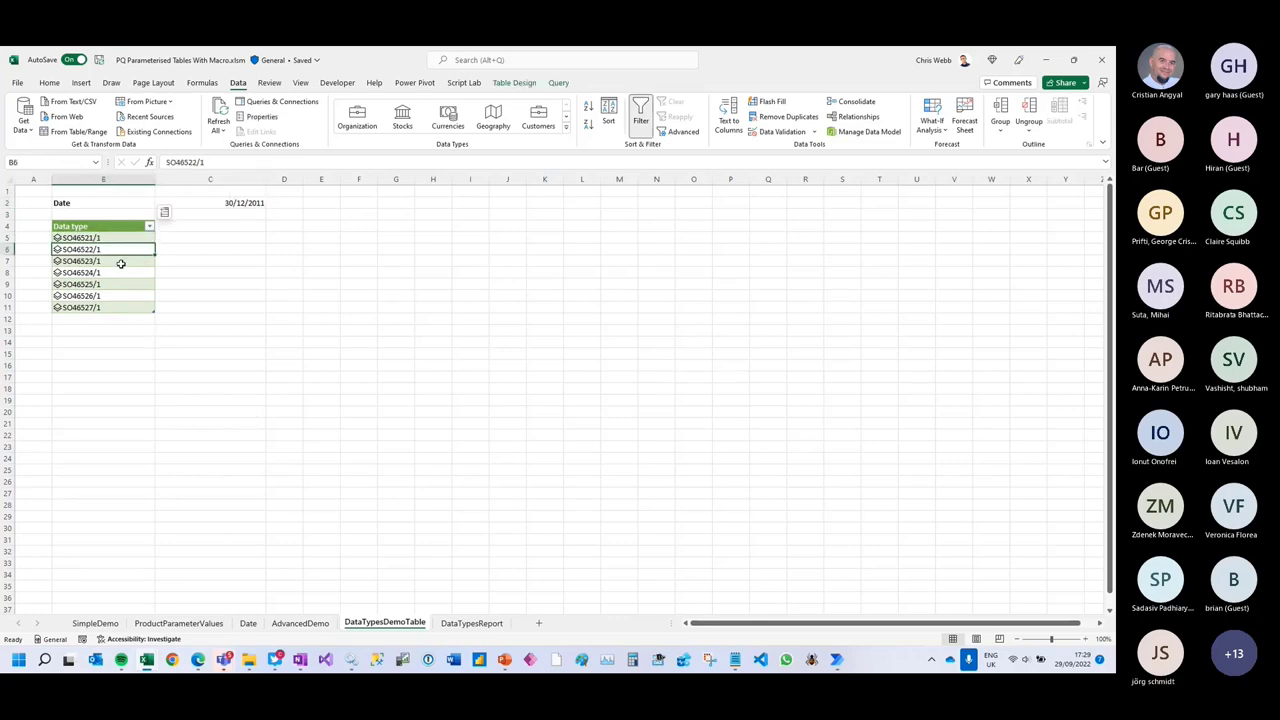
pyautogui.click(120, 261)
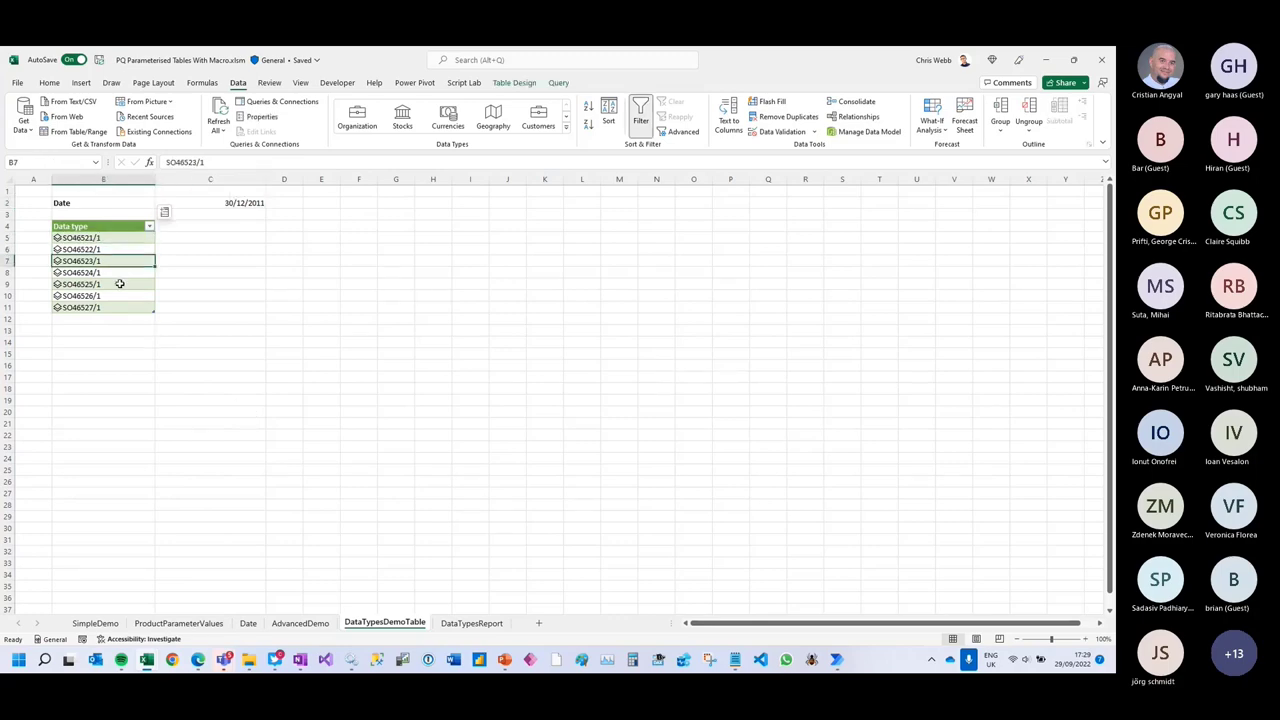
# - Choose the fifth order in the Sales Order Number list of cell D4 on the DataTypesReport sheet
pyautogui.click(471, 623)
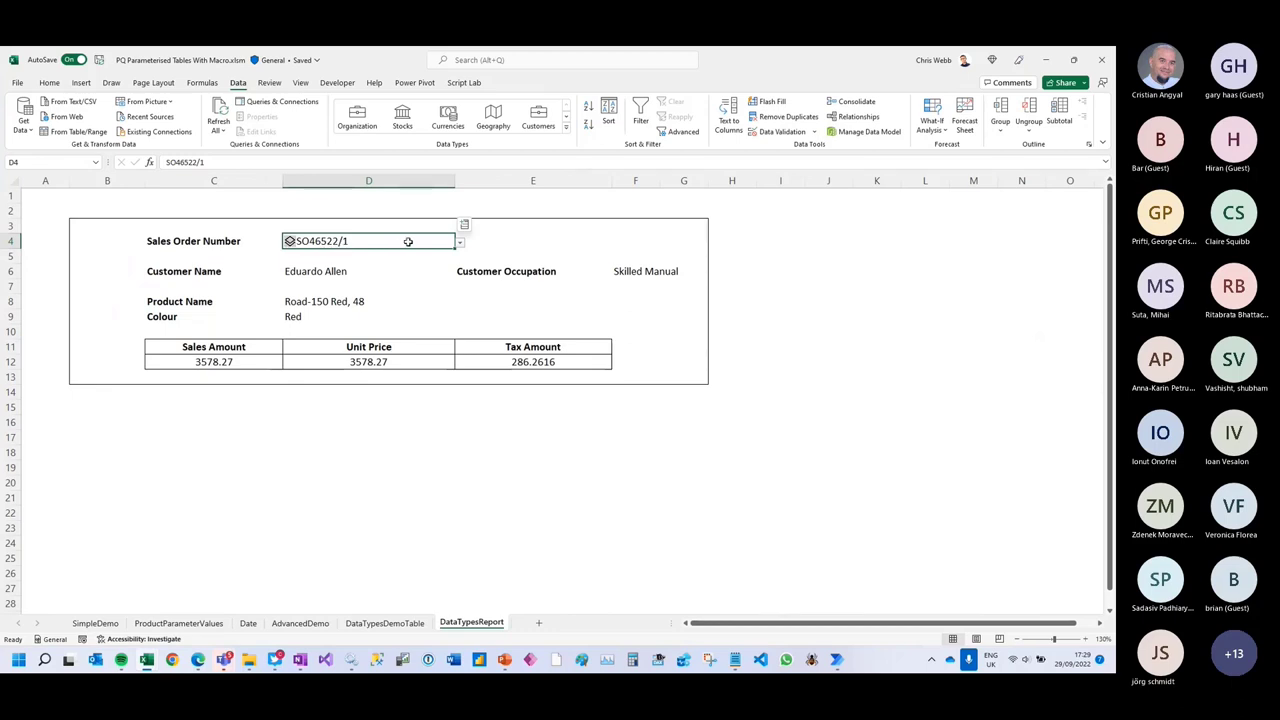
pyautogui.click(460, 243)
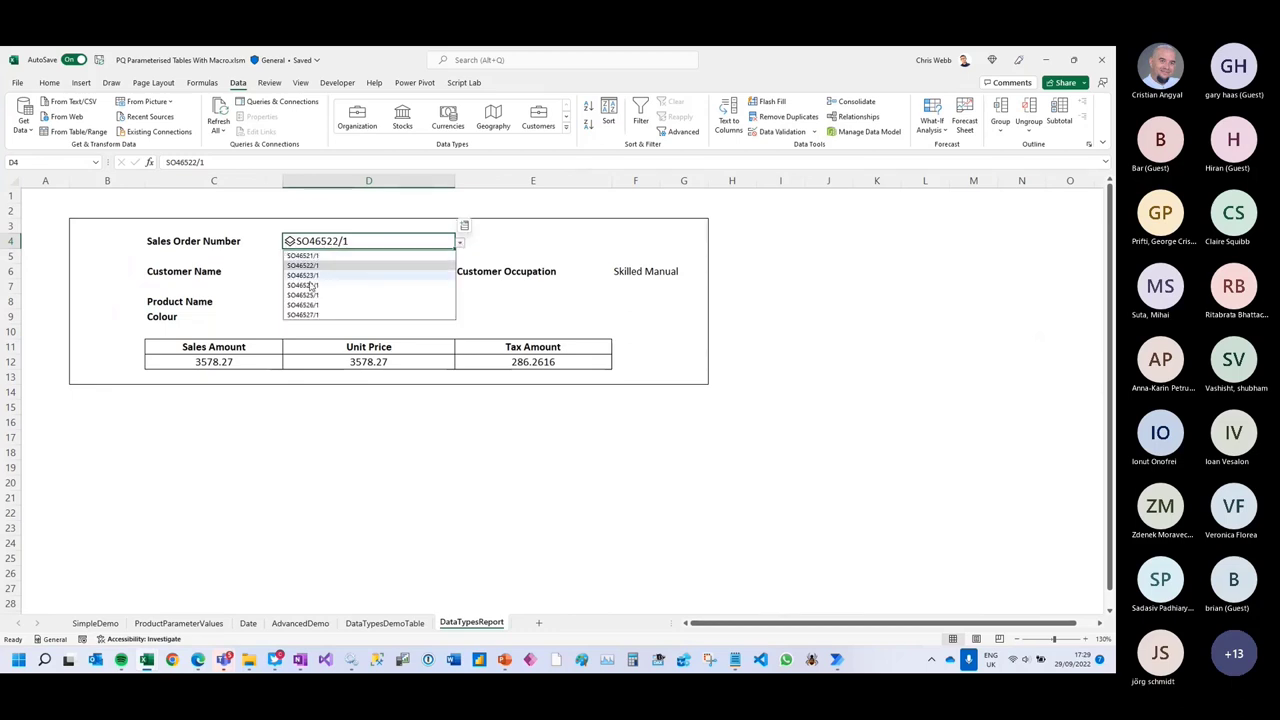
pyautogui.click(440, 295)
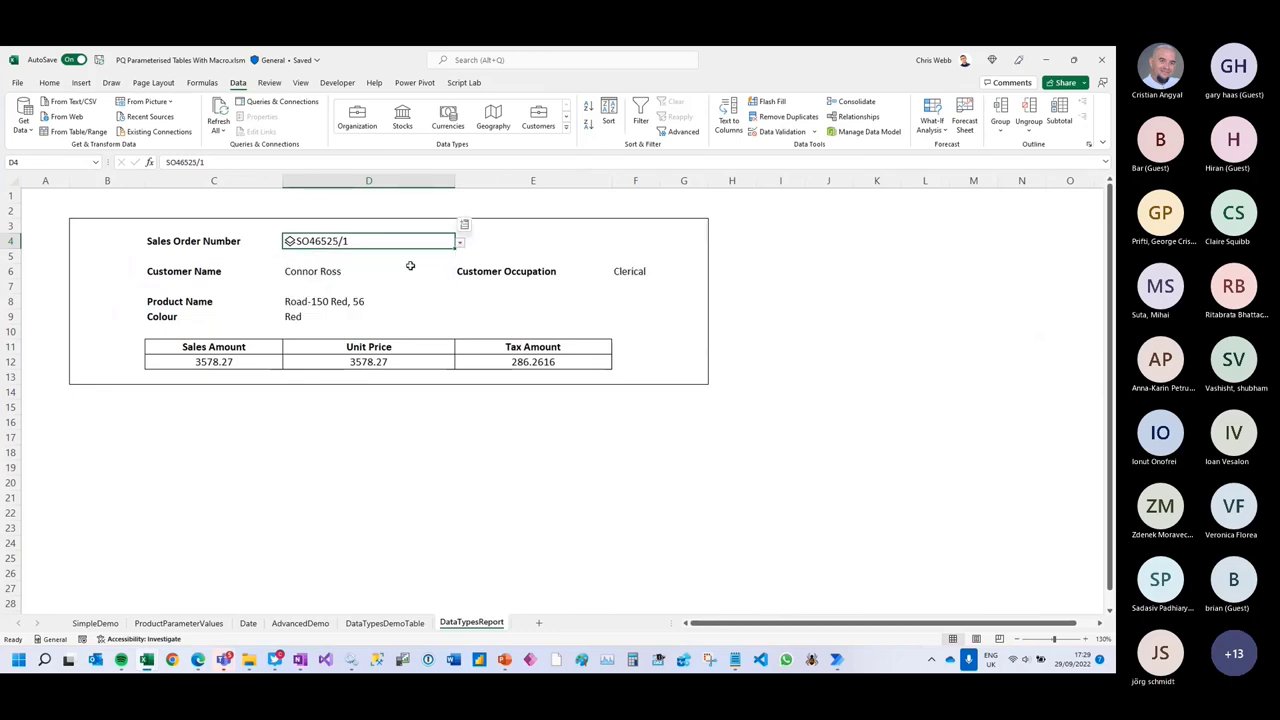
# - Inspect the Customer Name formula in D6, marking its two D4 field references and the Sales Order Number cell
pyautogui.click(338, 272)
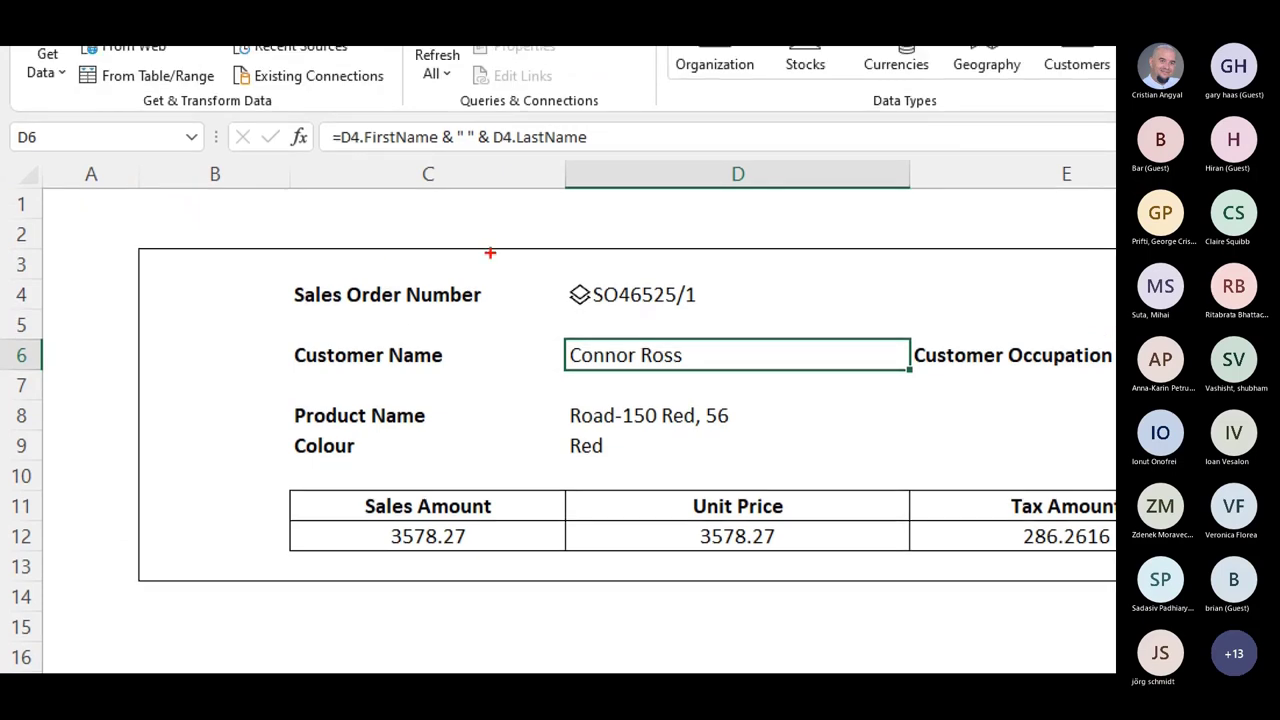
pyautogui.moveTo(335, 150); pyautogui.dragTo(408, 149)
pyautogui.moveTo(494, 149); pyautogui.dragTo(586, 145)
pyautogui.moveTo(605, 265)
pyautogui.mouseDown()
pyautogui.moveTo(566, 274)
pyautogui.moveTo(828, 272)
pyautogui.moveTo(550, 282)
pyautogui.mouseUp()
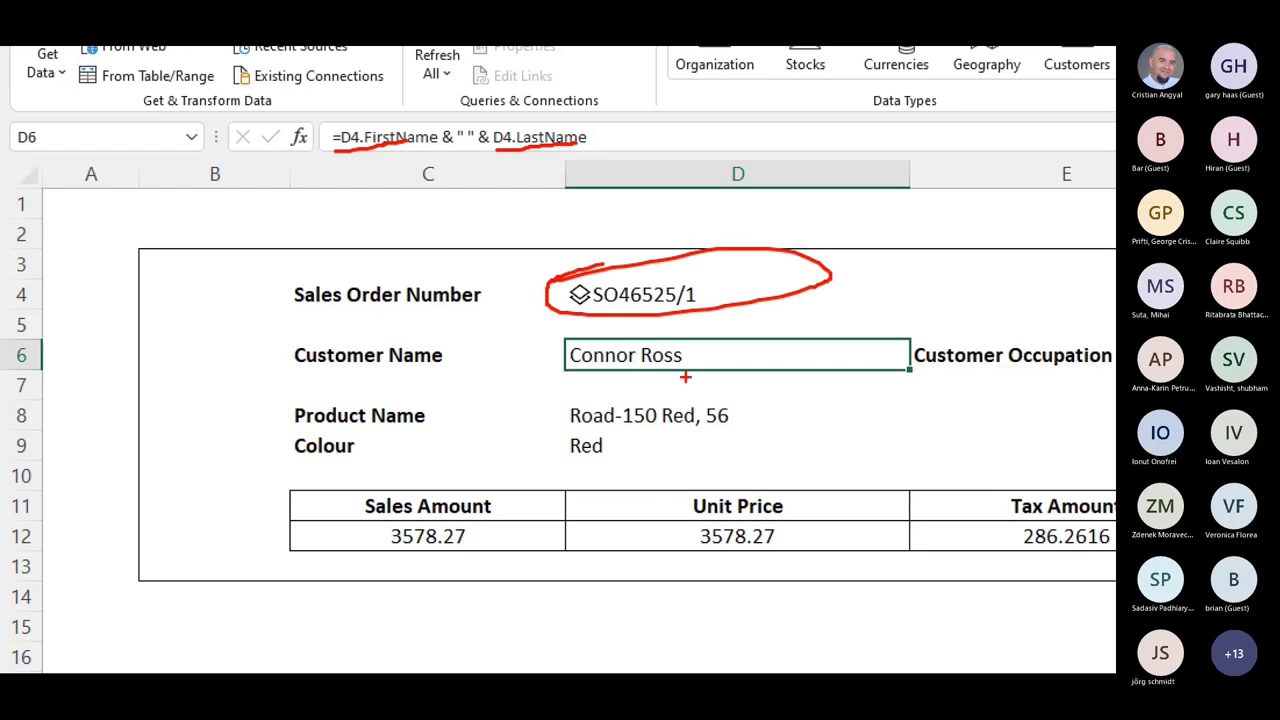
pyautogui.press('Escape')
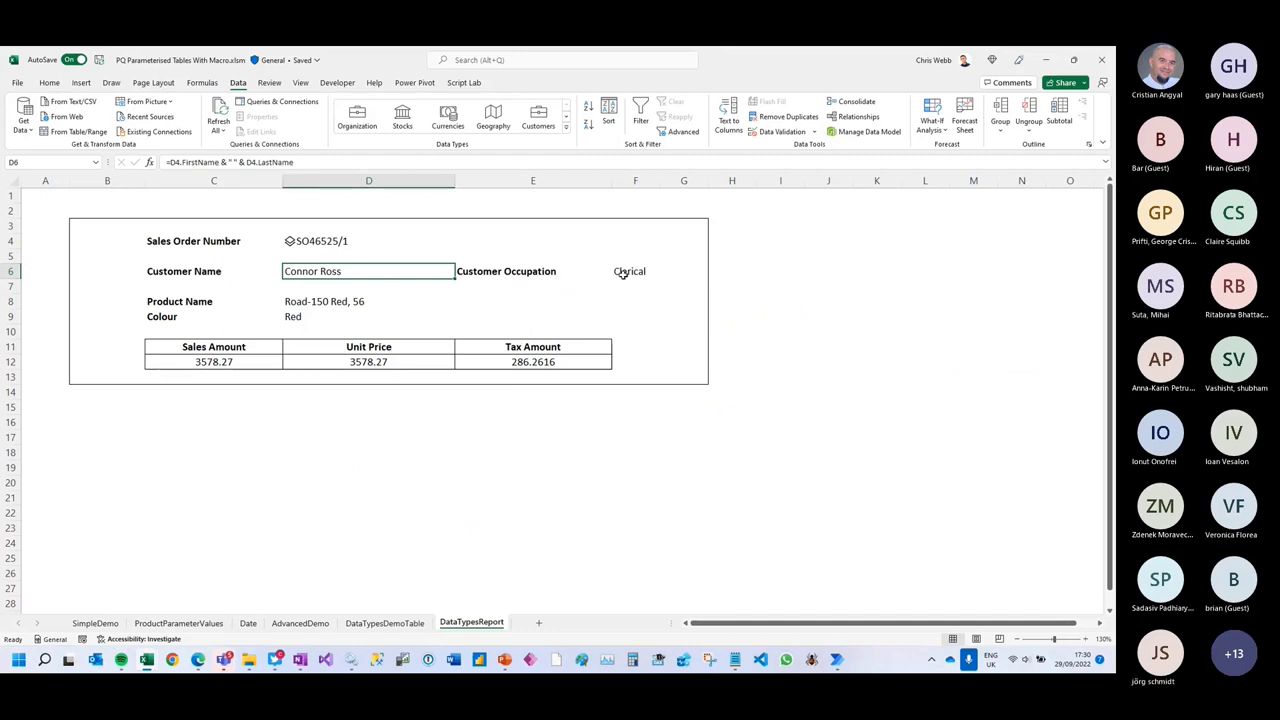
# - Inspect the Colour formula in D9 and the Sales Amount formula in C12, underlining the Sales Order Number they reference
pyautogui.click(319, 314)
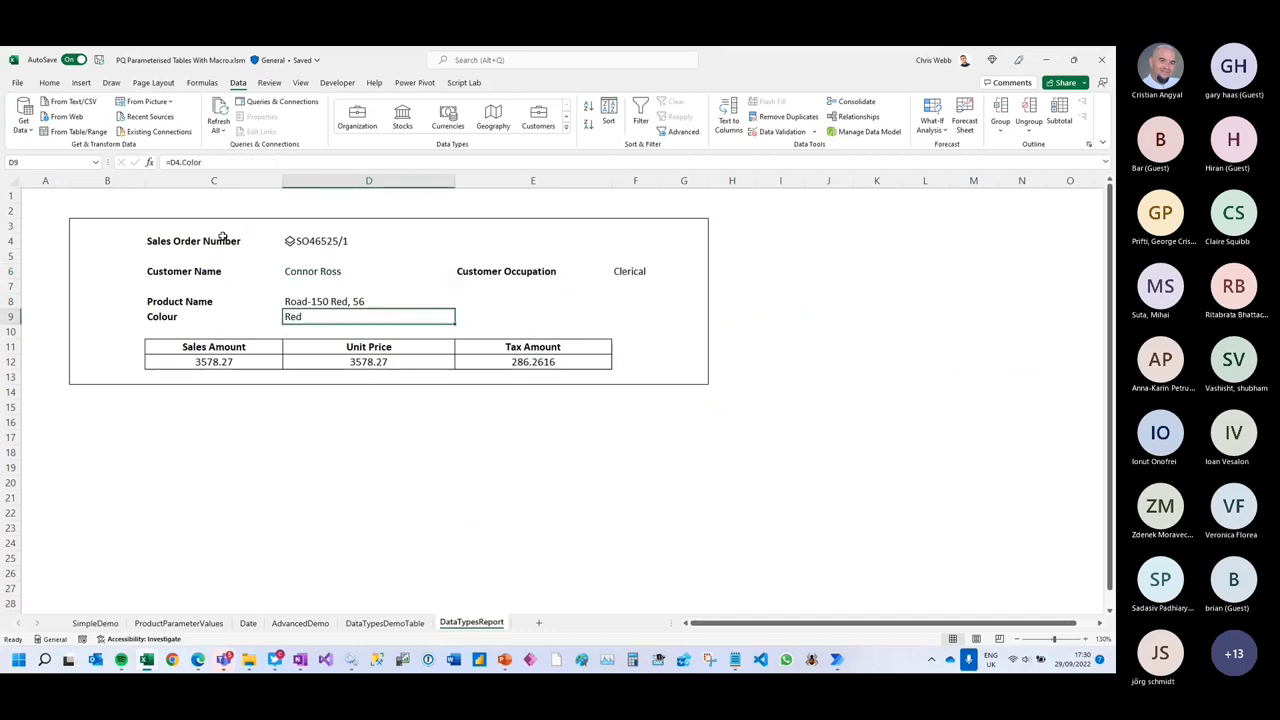
pyautogui.hotkey('ctrl', '1')
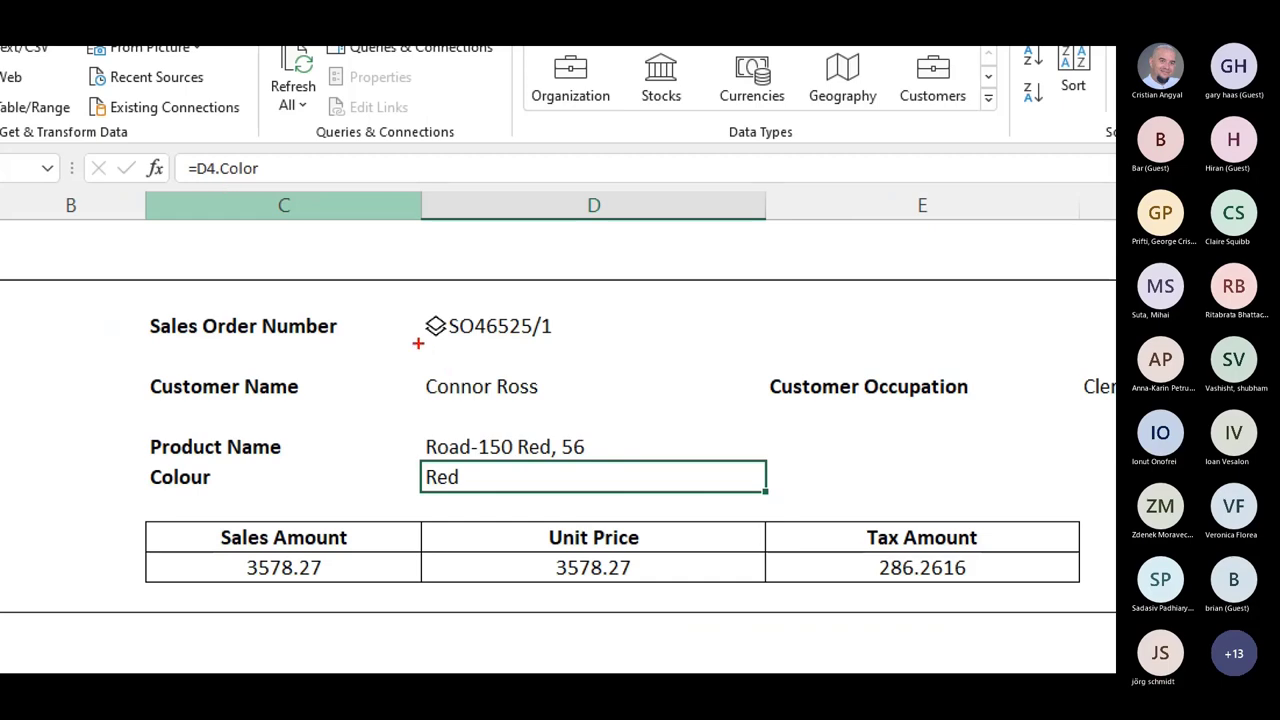
pyautogui.moveTo(420, 343); pyautogui.dragTo(544, 339)
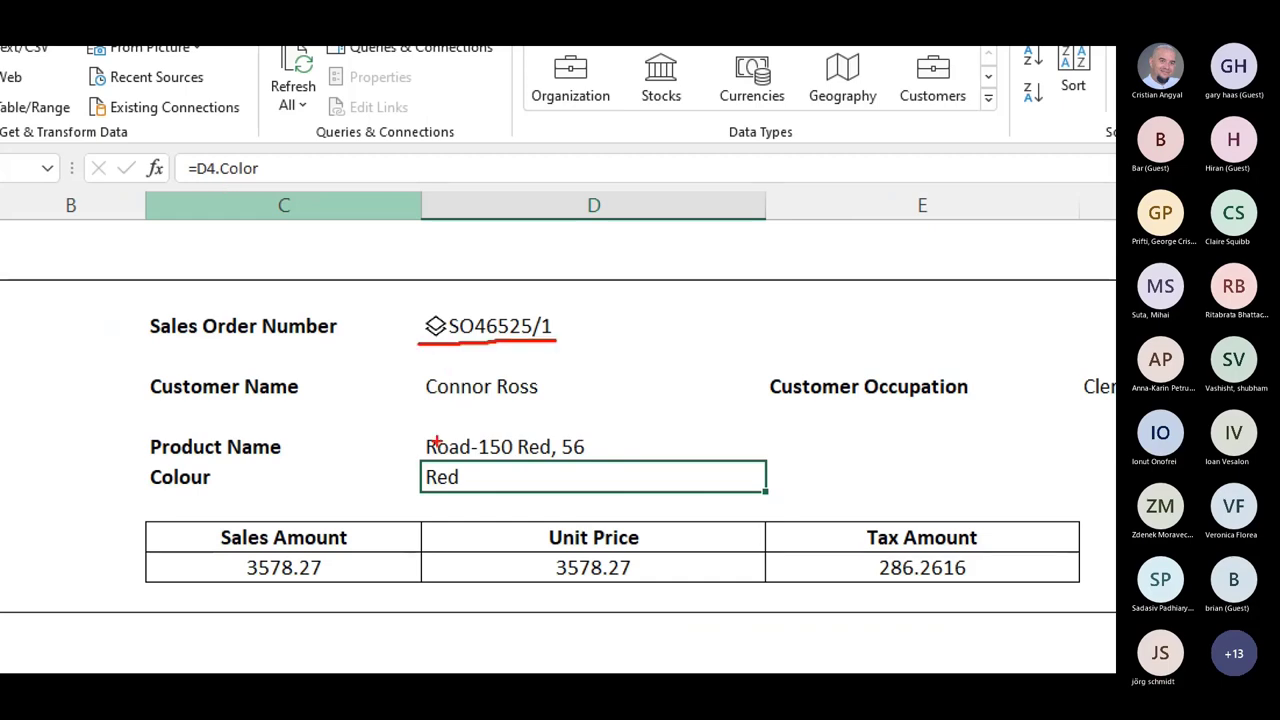
pyautogui.click(221, 362)
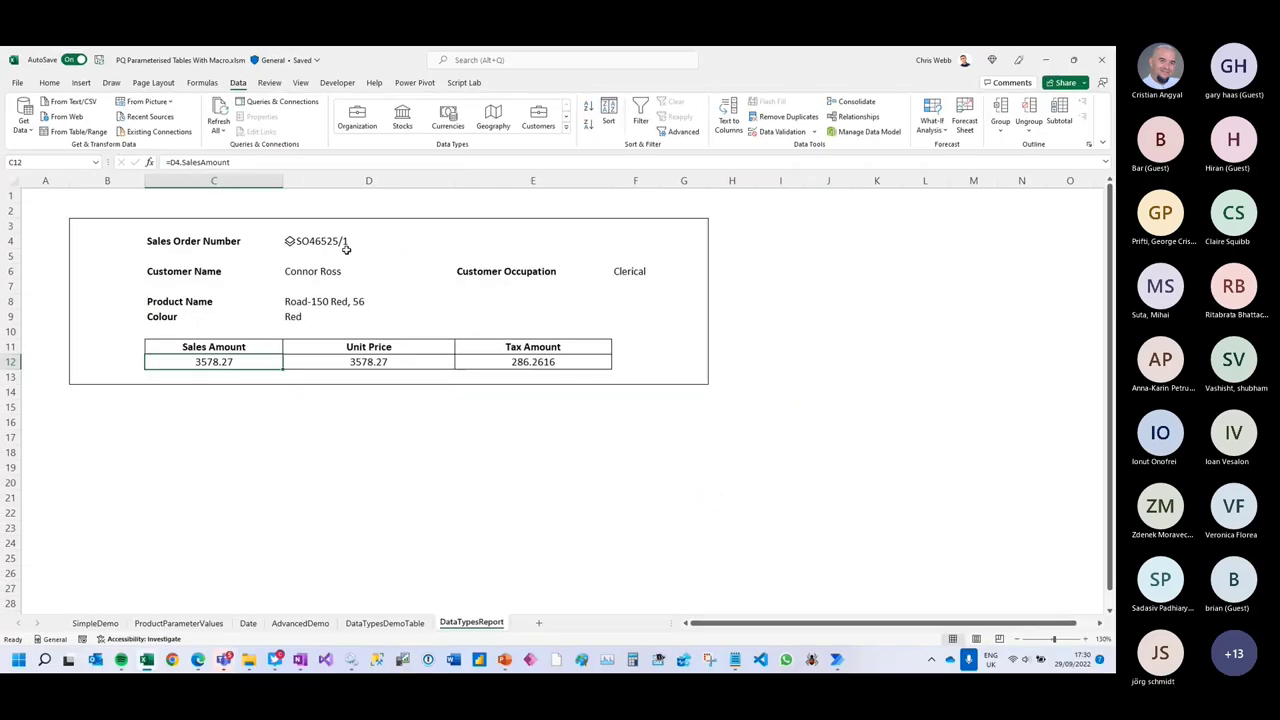
# - Switch to PowerPoint and present the slide on more complex layouts with Linked Data Types
pyautogui.click(504, 659)
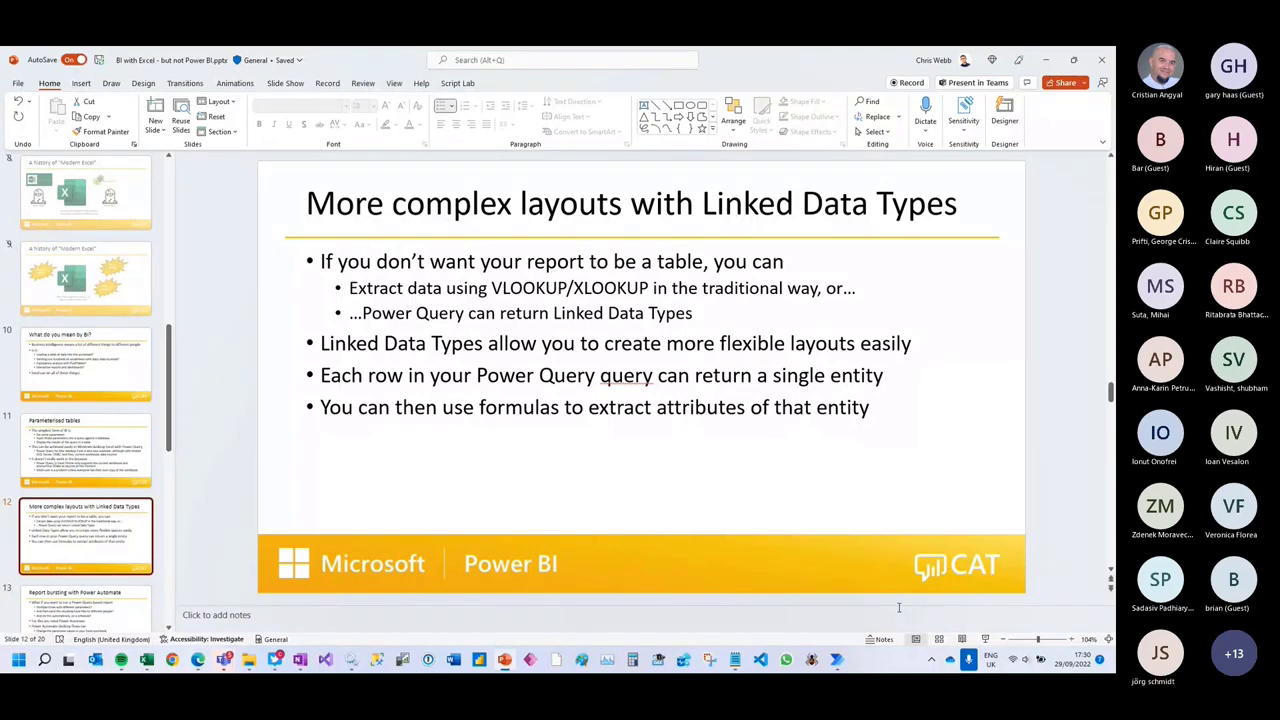
pyautogui.click(985, 637)
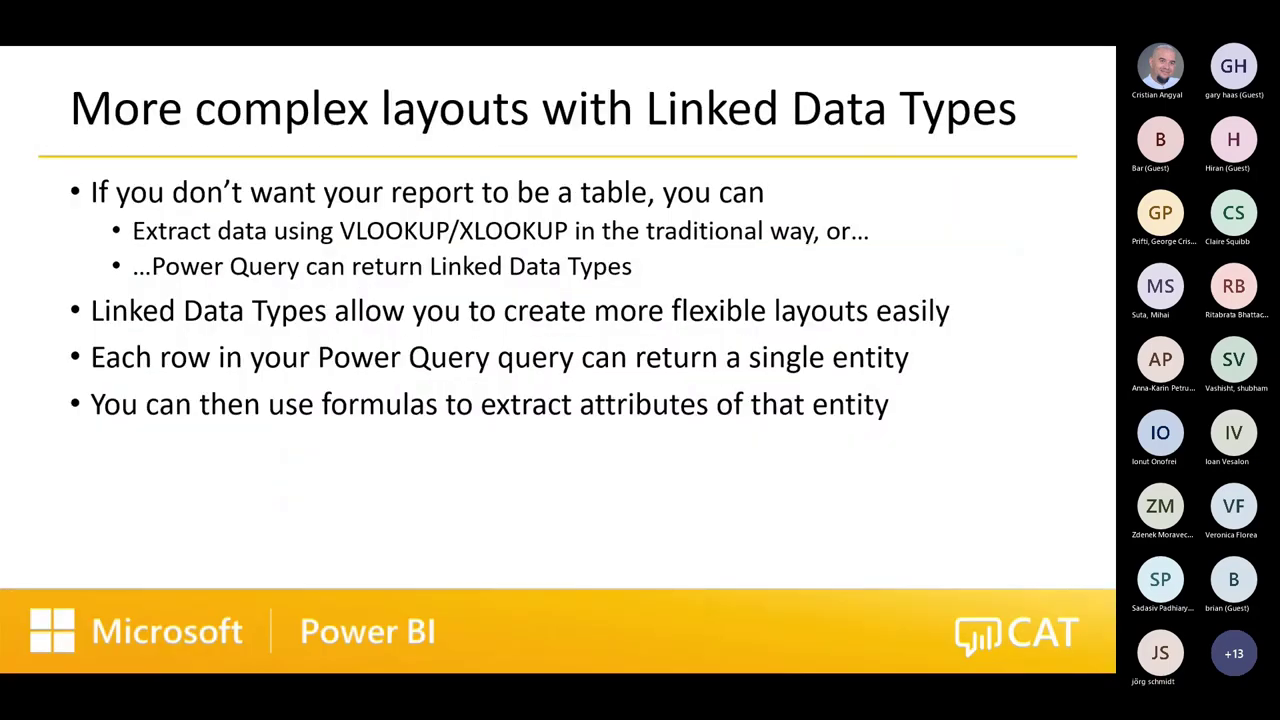
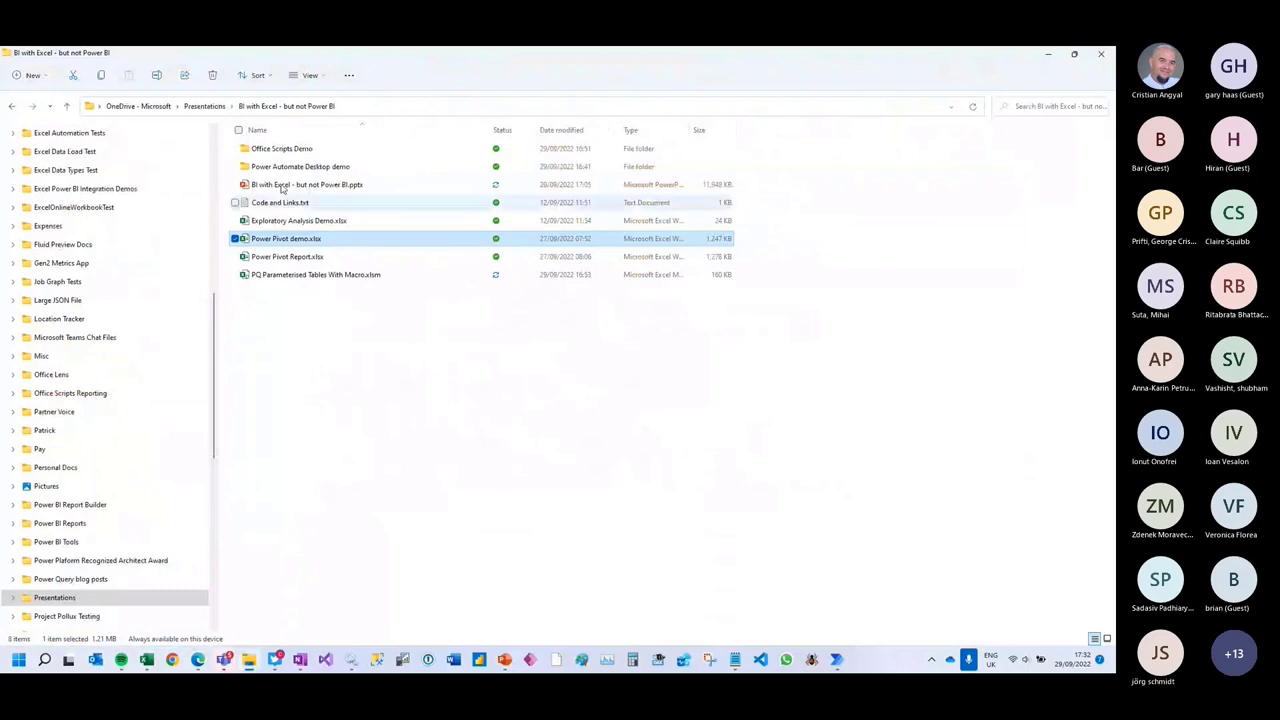
# - Open ReportDates.xlsx from the Power Automate Desktop demo folder, review its list of dates and close the workbook
pyautogui.doubleClick(281, 169)
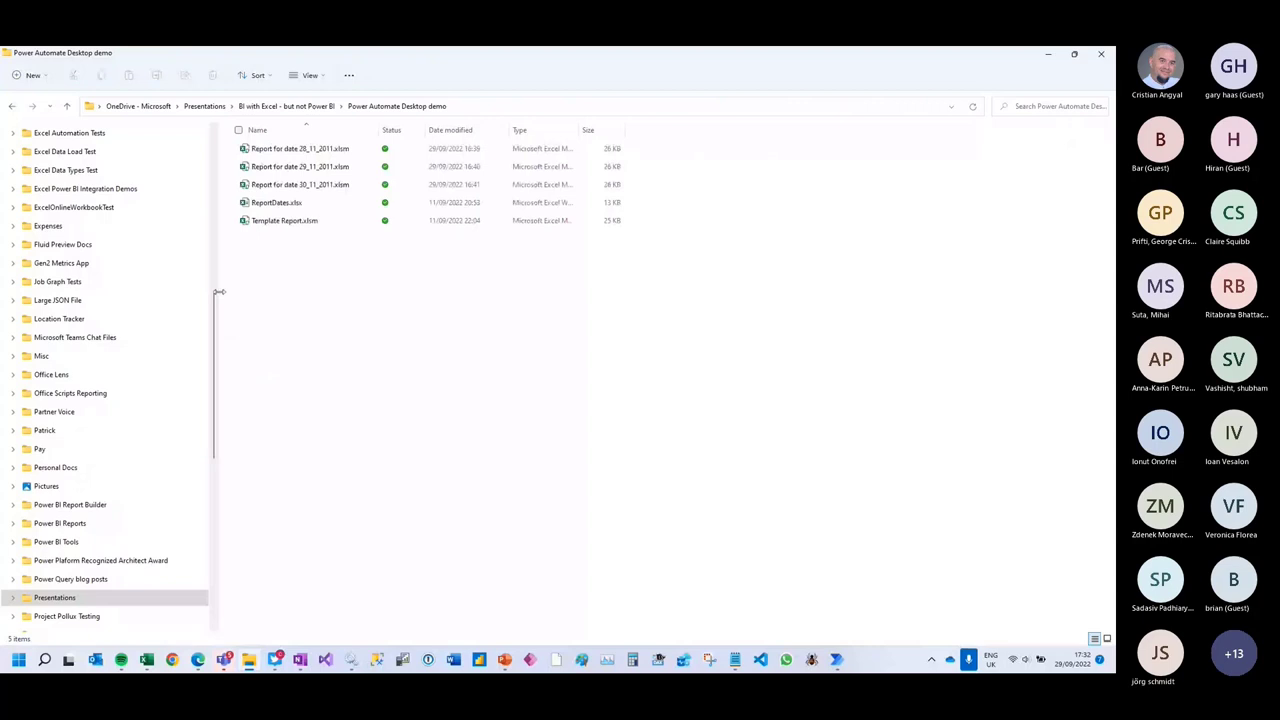
pyautogui.doubleClick(272, 205)
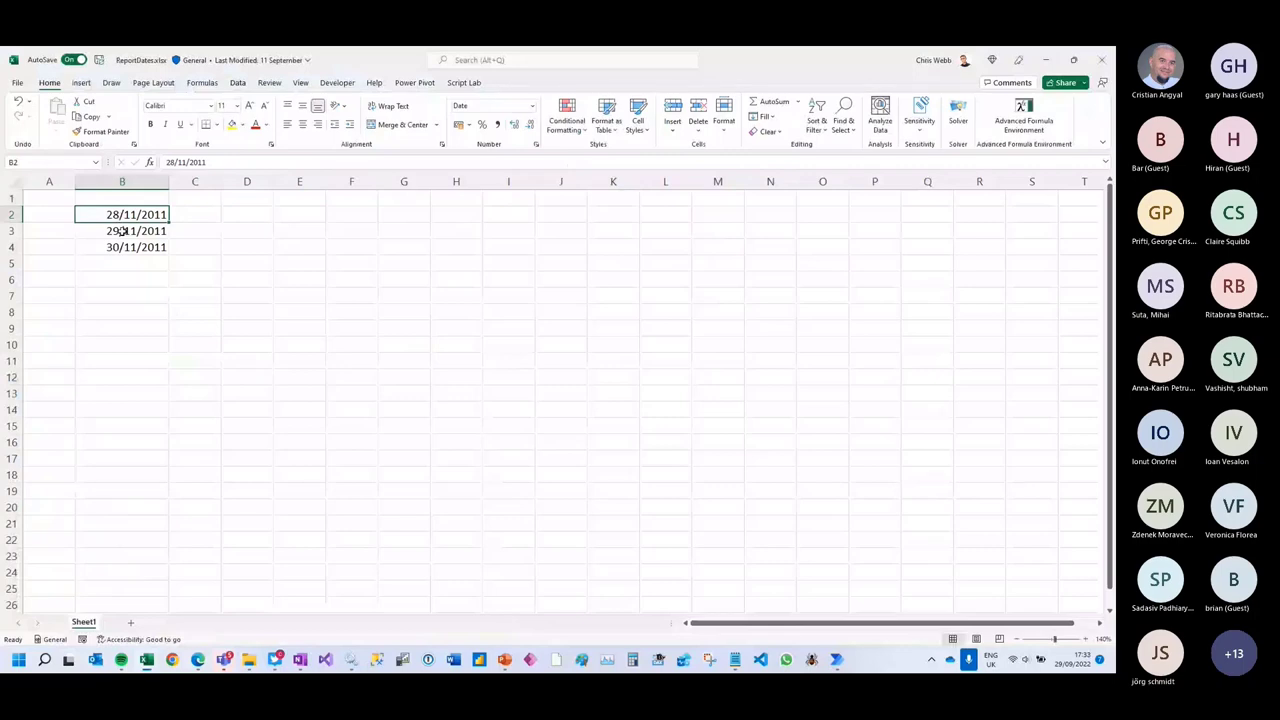
pyautogui.click(1102, 60)
# - Open Template Report.xlsm from the demo folder, inspect its Date cell and sales table, and close it
pyautogui.click(249, 660)
pyautogui.click(266, 223)
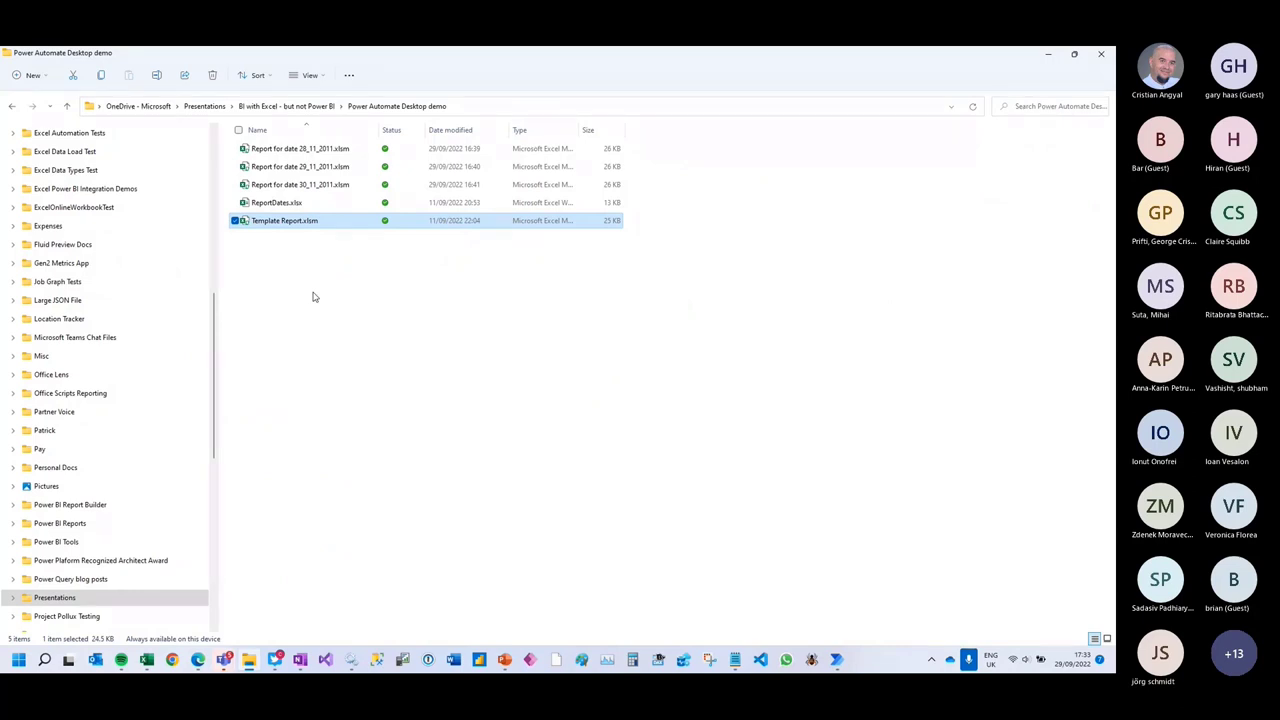
pyautogui.doubleClick(256, 222)
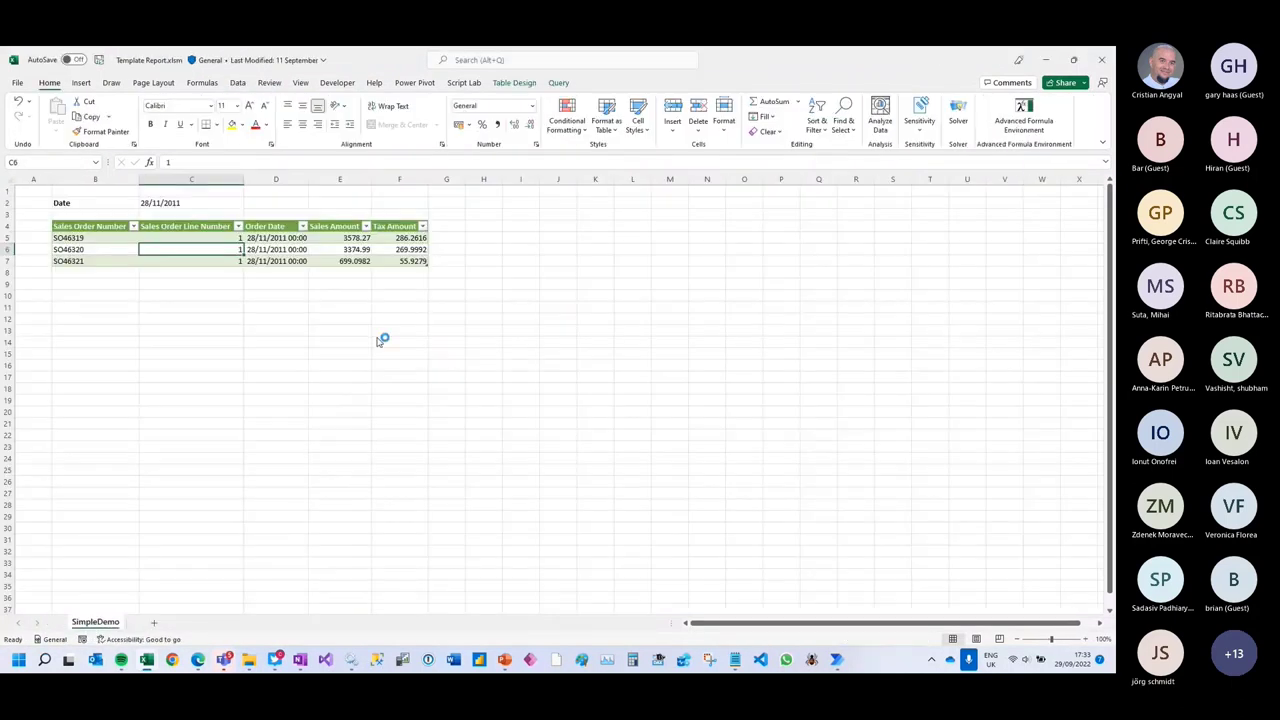
pyautogui.click(171, 203)
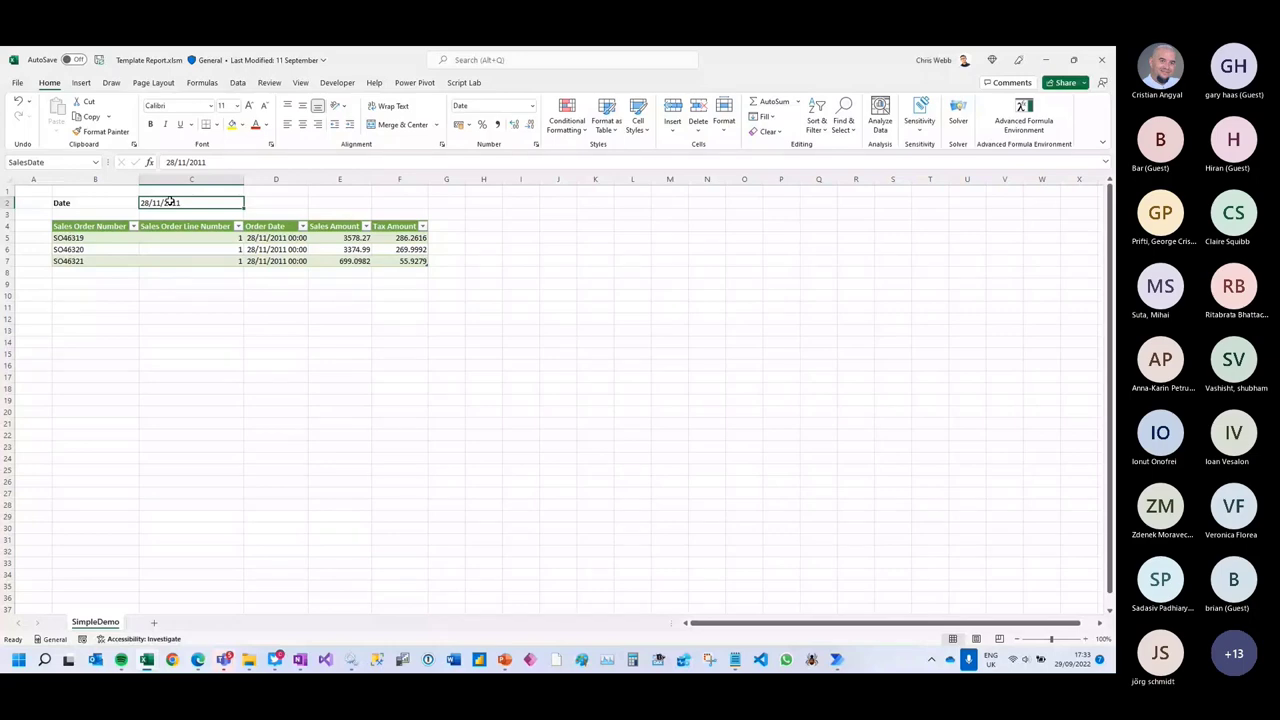
pyautogui.click(183, 248)
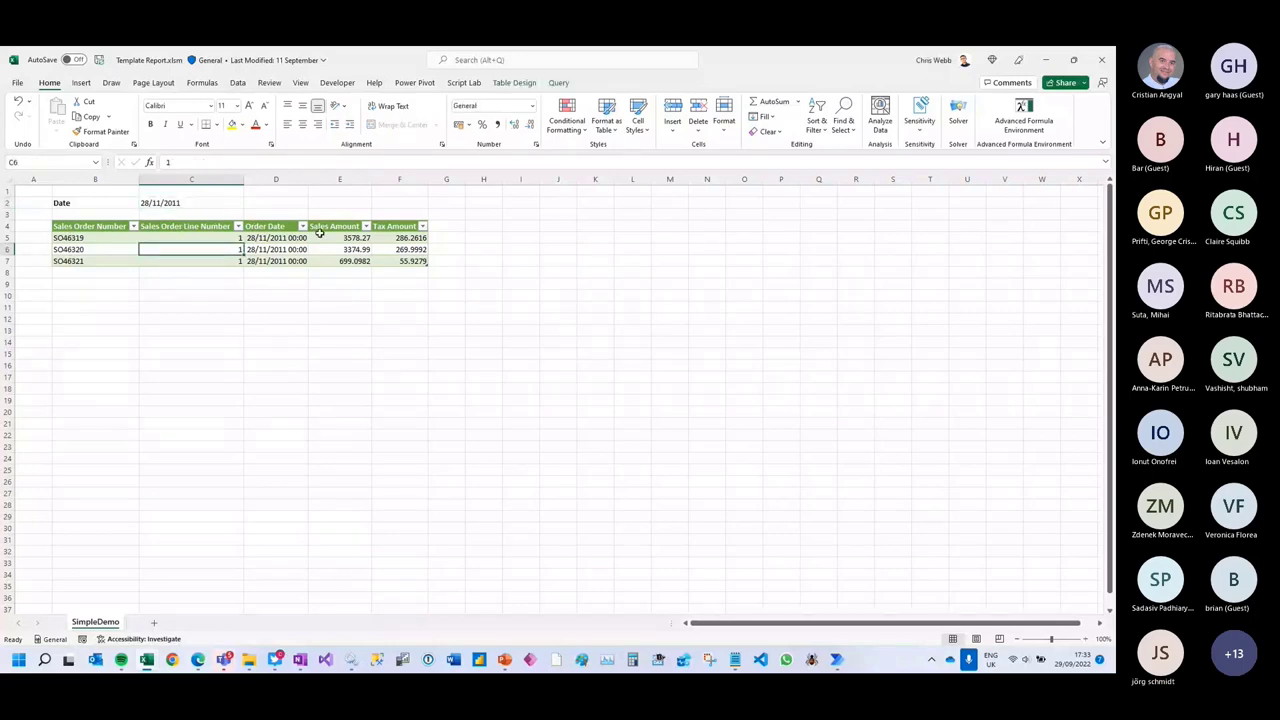
pyautogui.click(1102, 60)
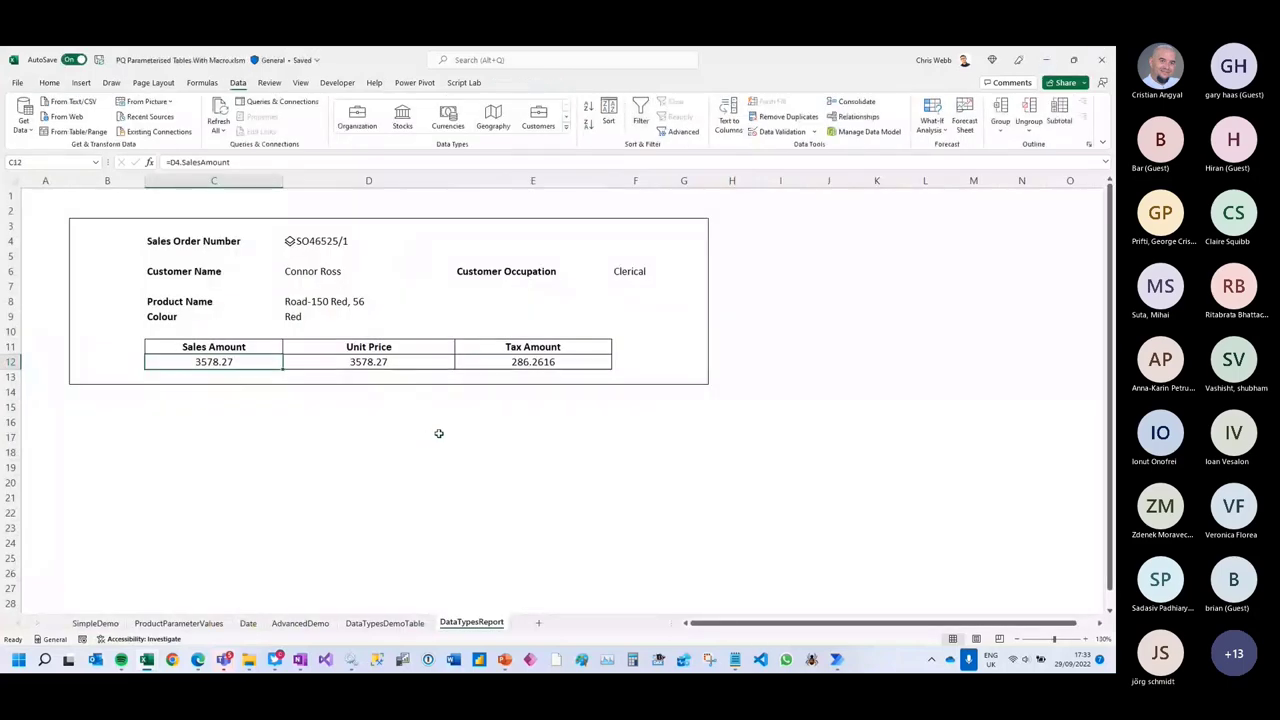
# - Switch to the ReportBursting flow in Power Automate Desktop and examine its Excel, macro, wait, text replacement and save actions
pyautogui.click(837, 660)
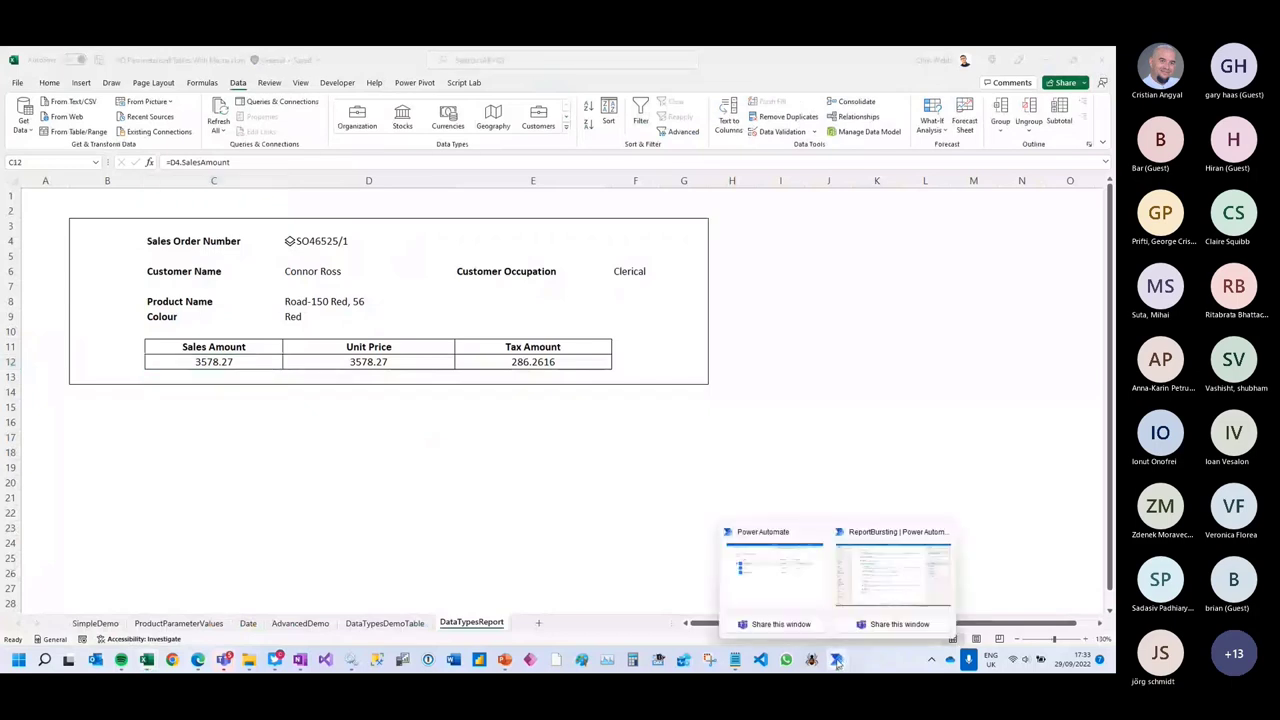
pyautogui.click(870, 590)
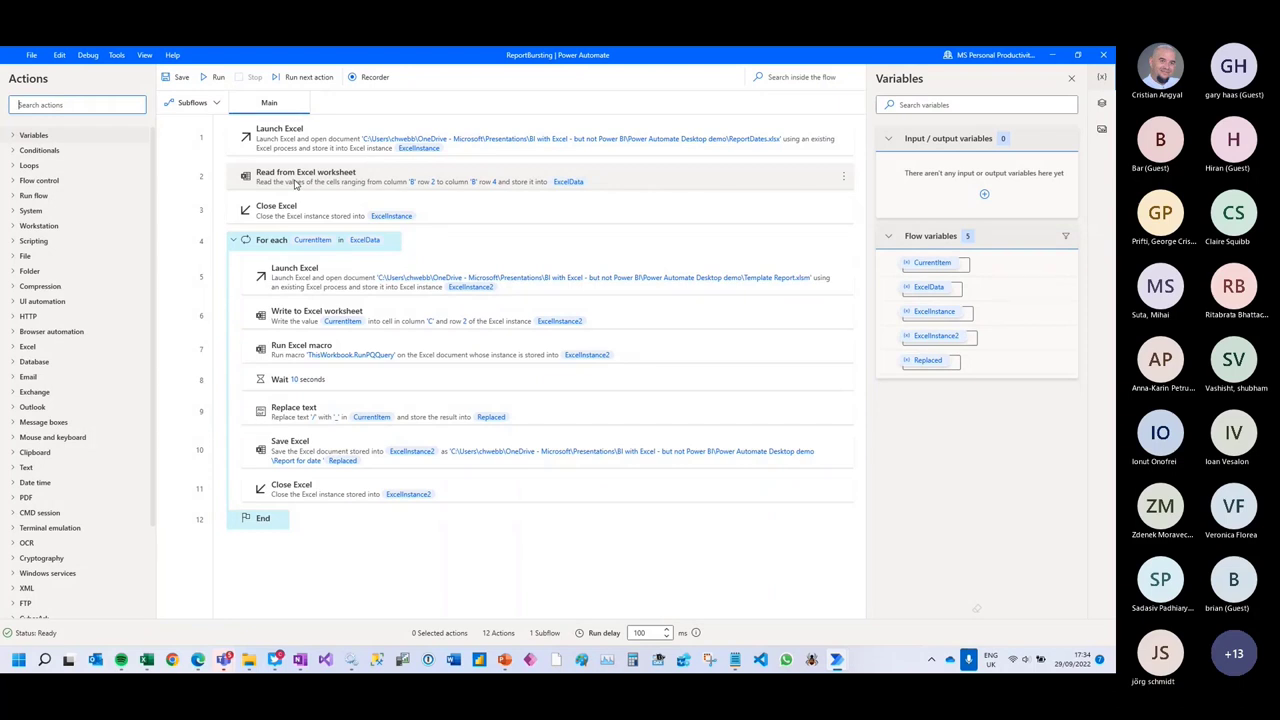
pyautogui.click(293, 215)
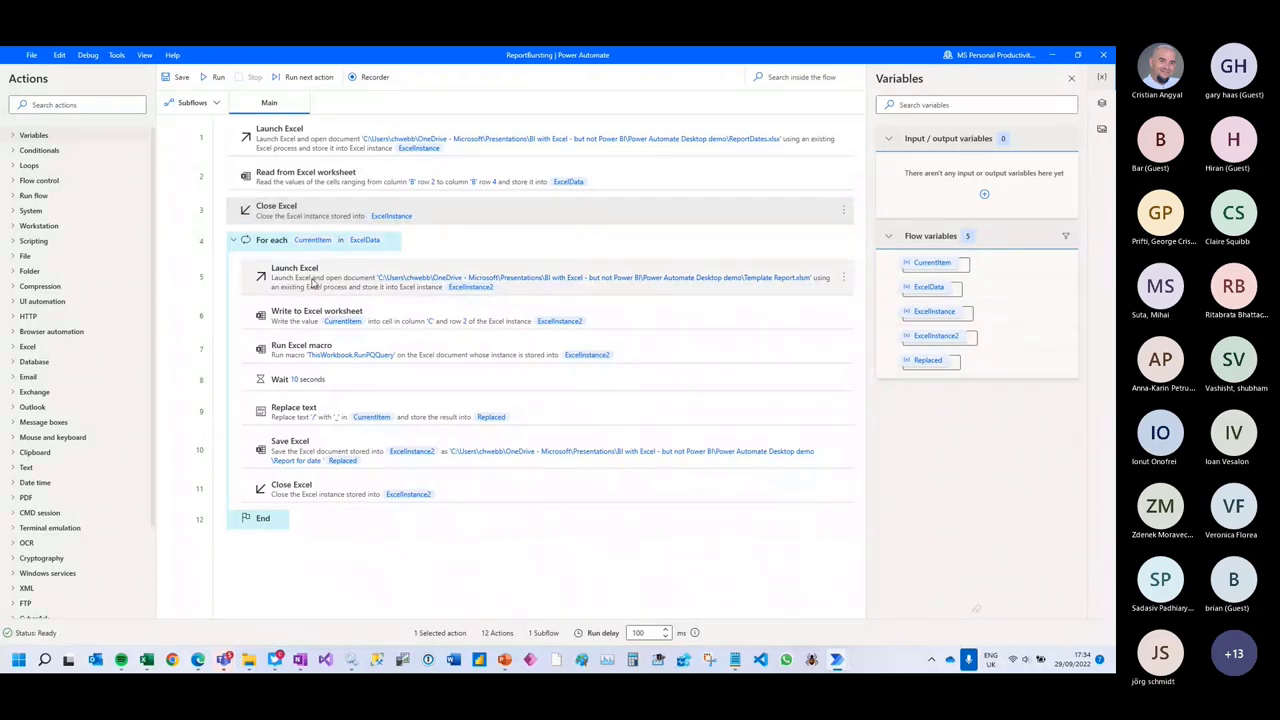
pyautogui.click(292, 323)
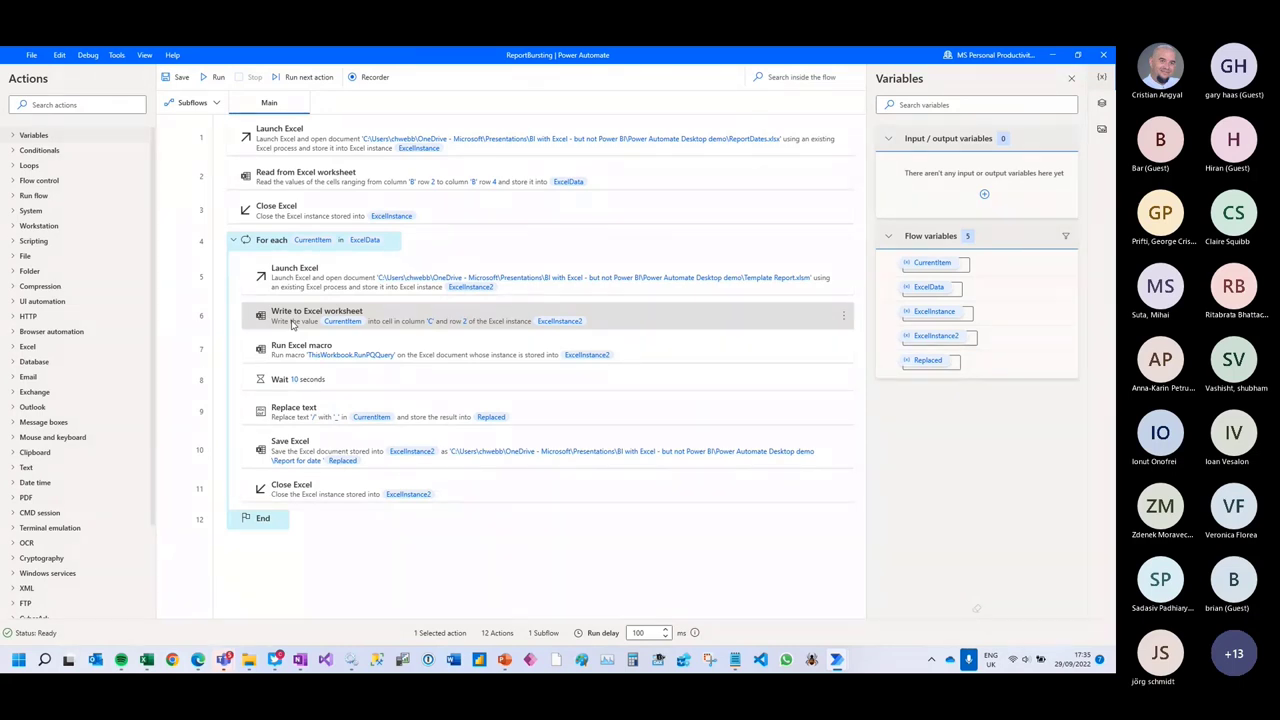
pyautogui.click(288, 360)
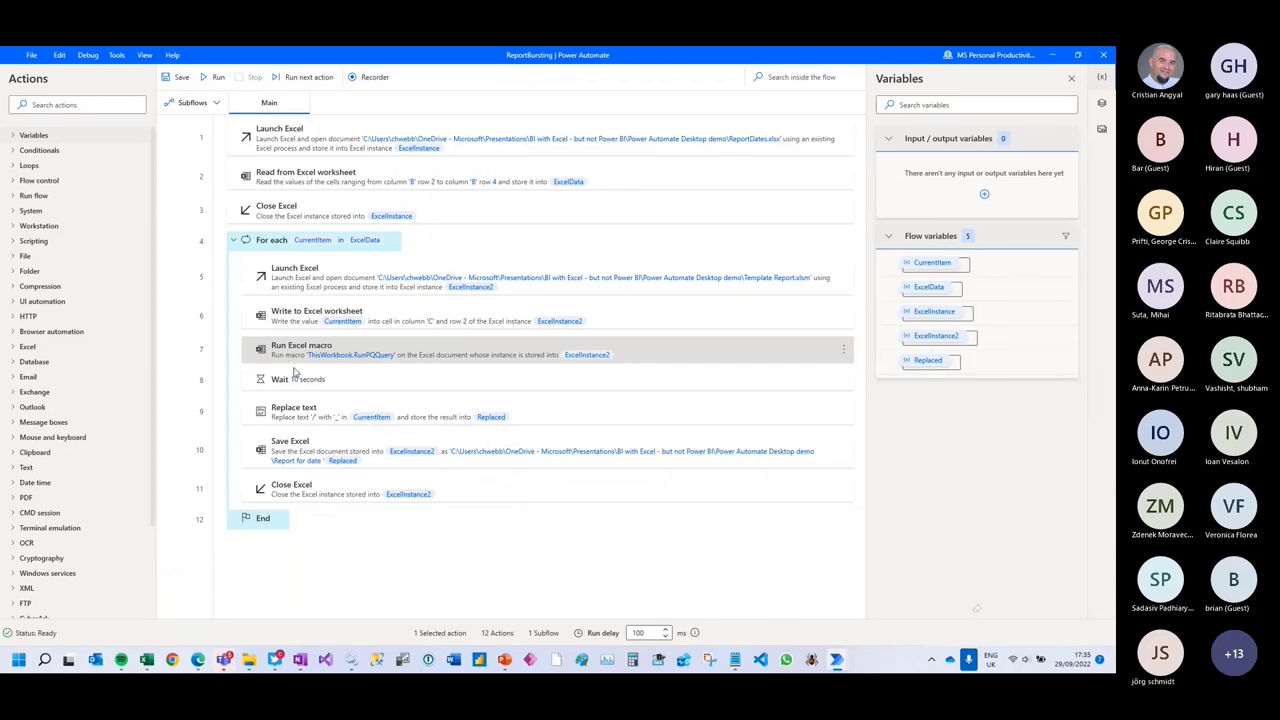
pyautogui.click(357, 388)
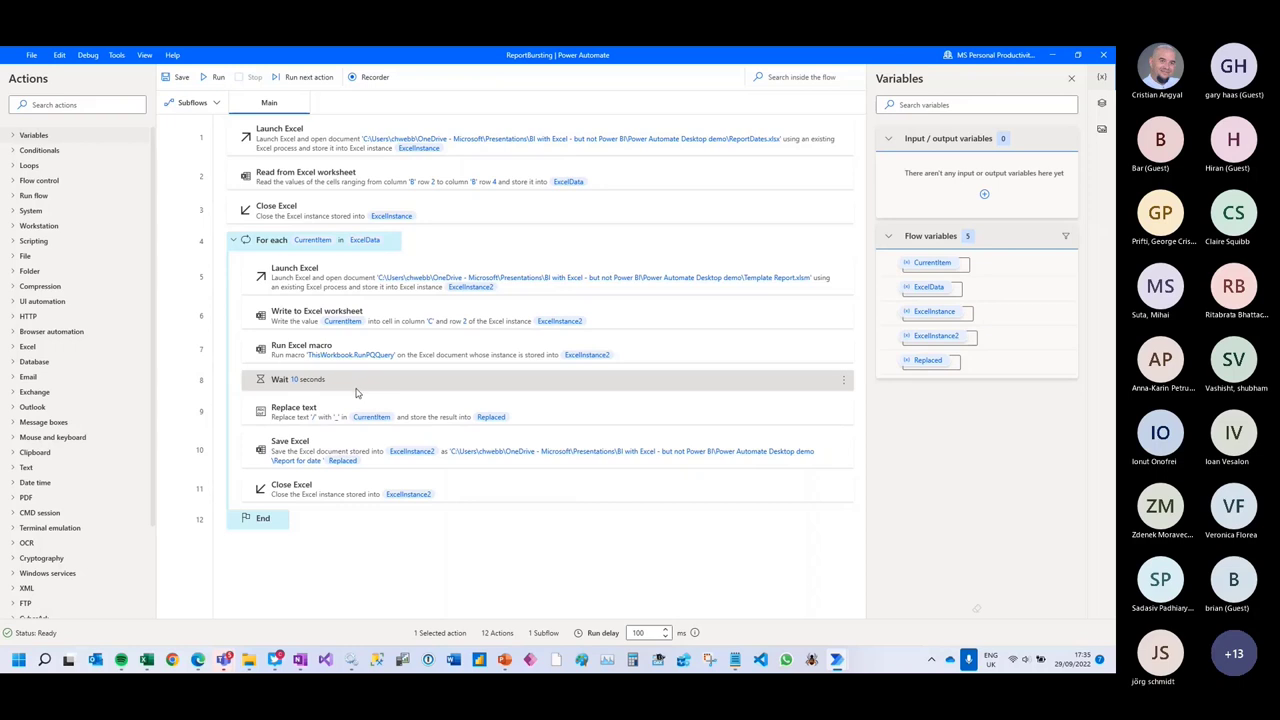
pyautogui.click(440, 418)
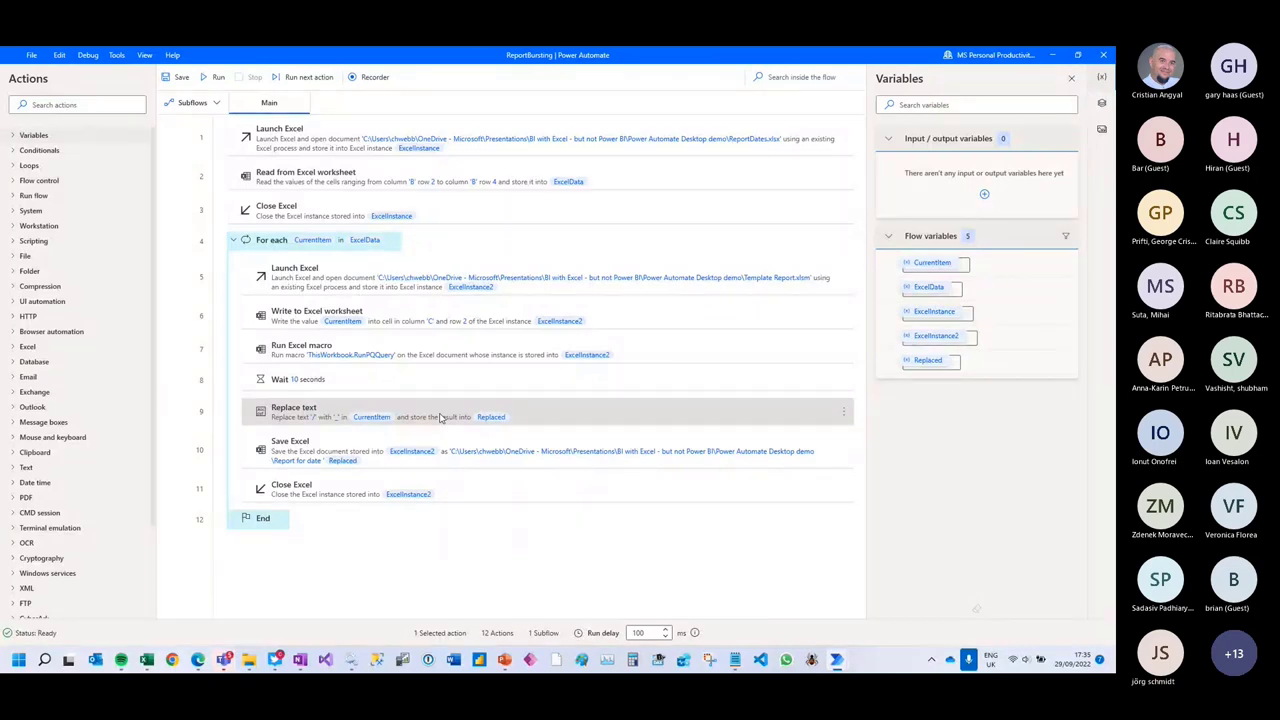
pyautogui.click(335, 447)
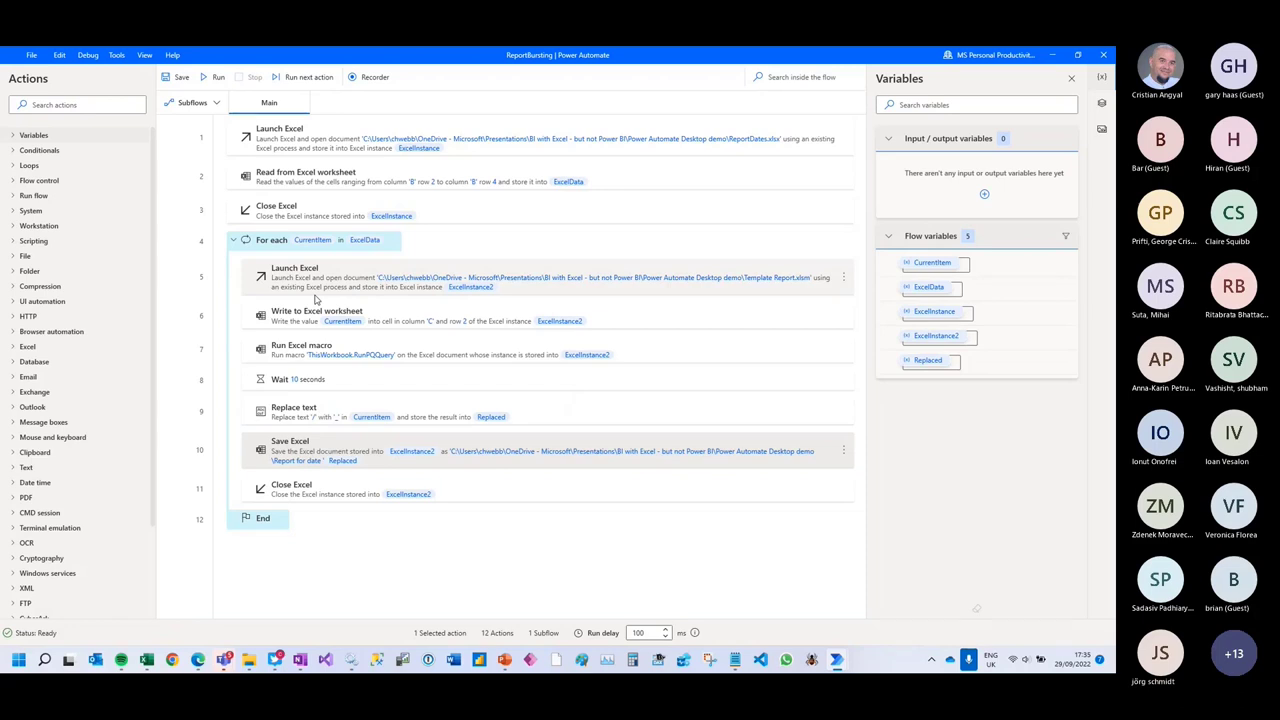
# - In the demo folder, mark the three dated report files, open Report for date 30_11_2011.xlsm to review it, and close it
pyautogui.click(248, 660)
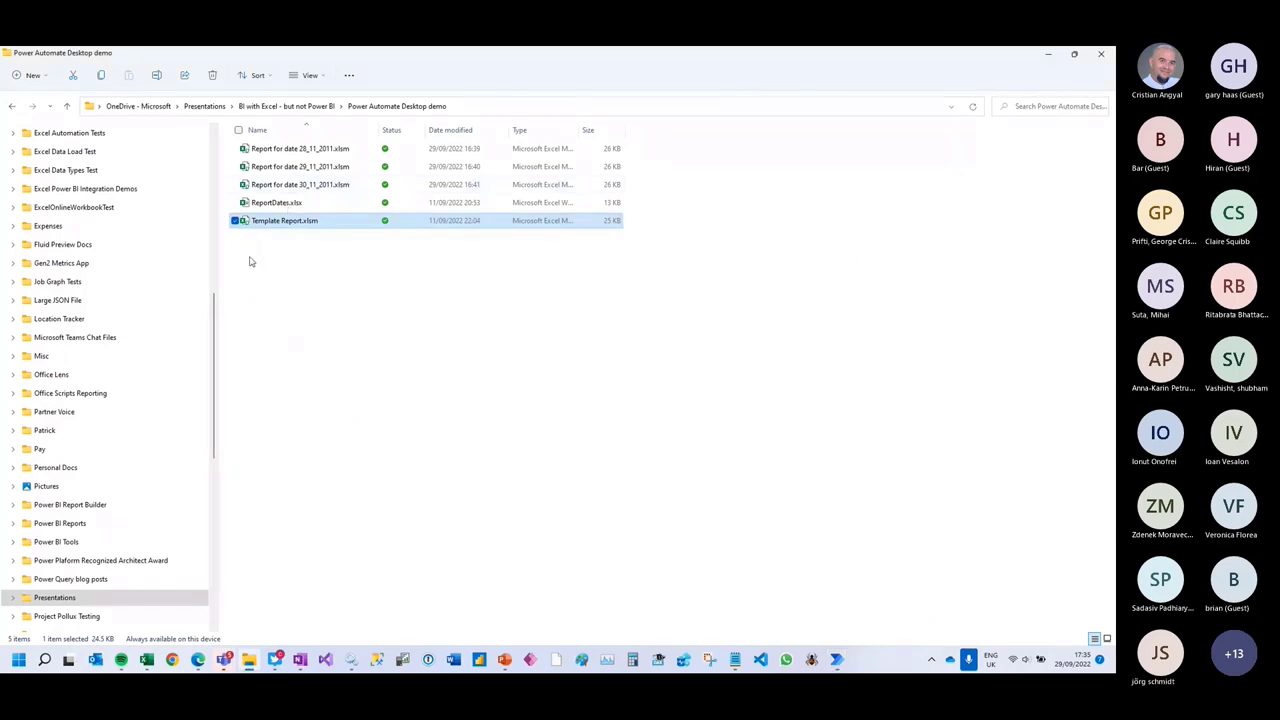
pyautogui.moveTo(235, 142); pyautogui.dragTo(226, 234)
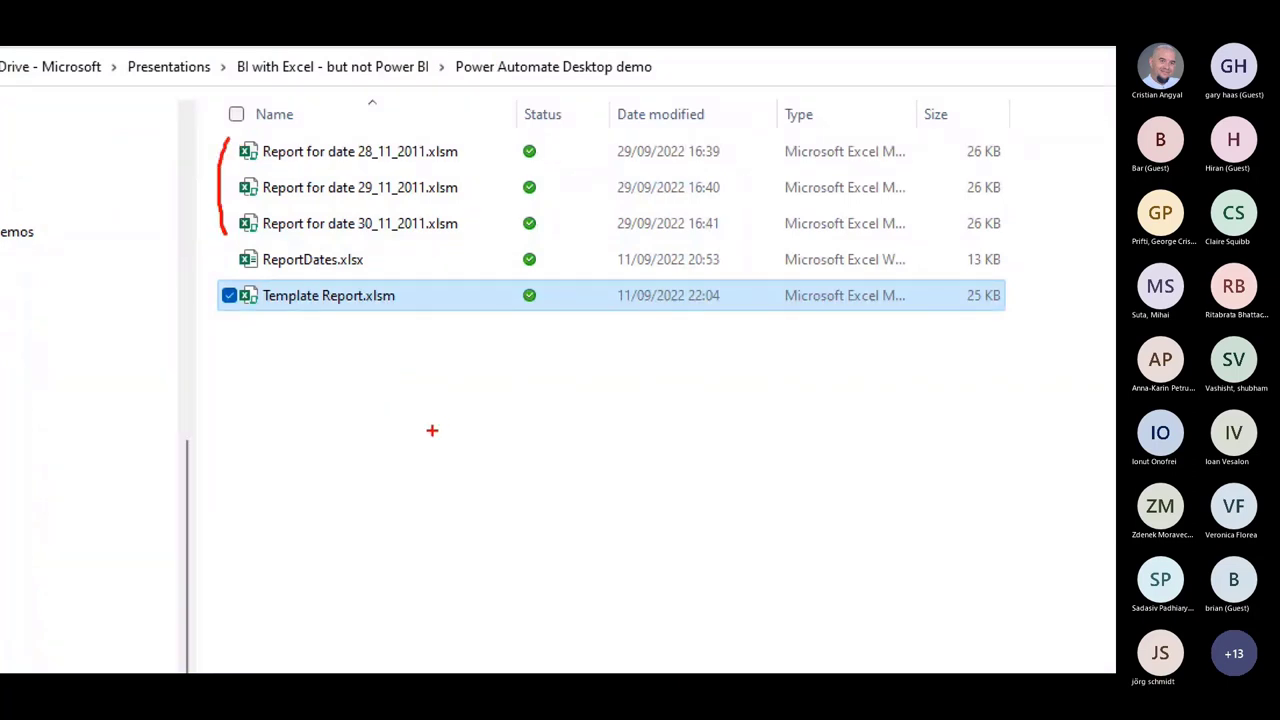
pyautogui.press('Escape')
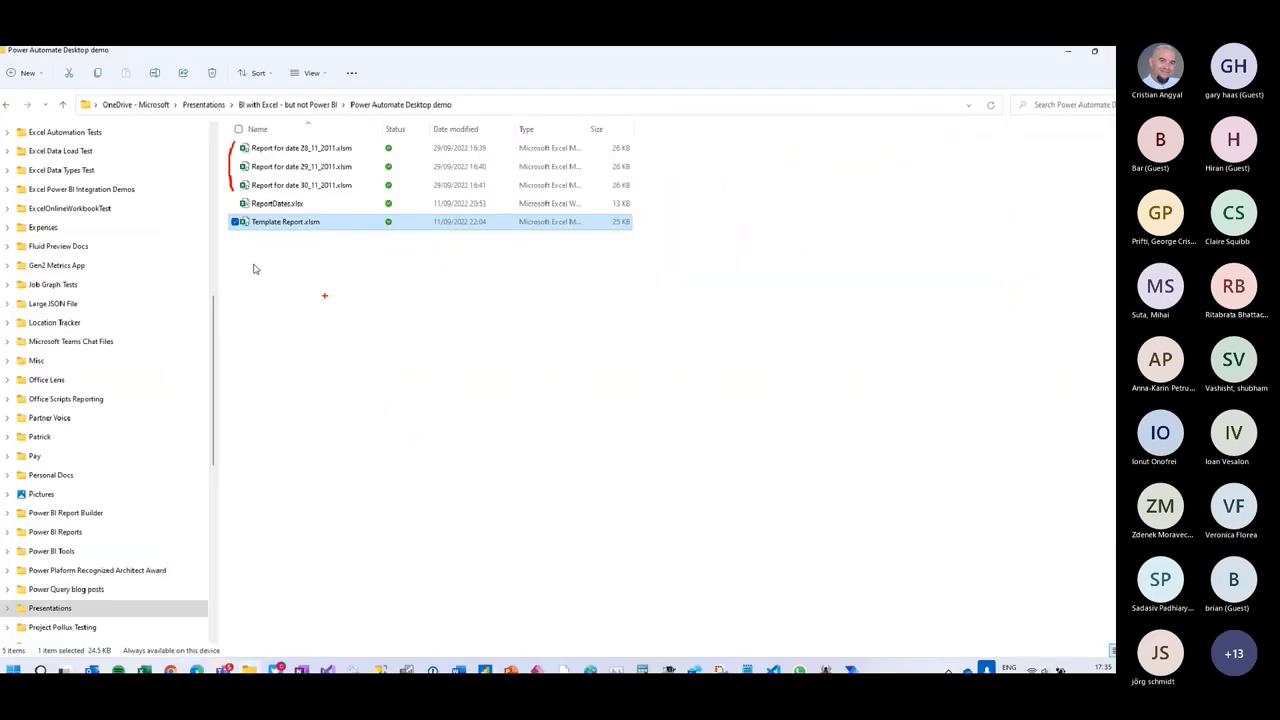
pyautogui.doubleClick(303, 186)
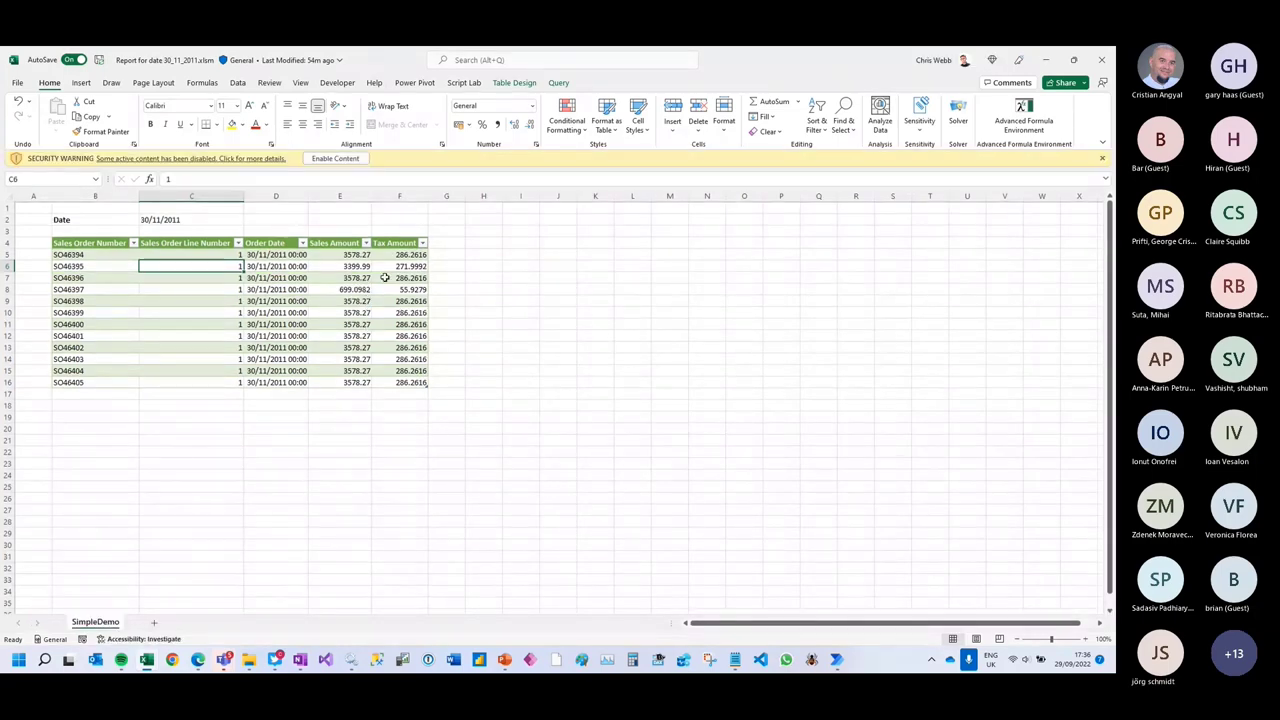
pyautogui.click(1092, 60)
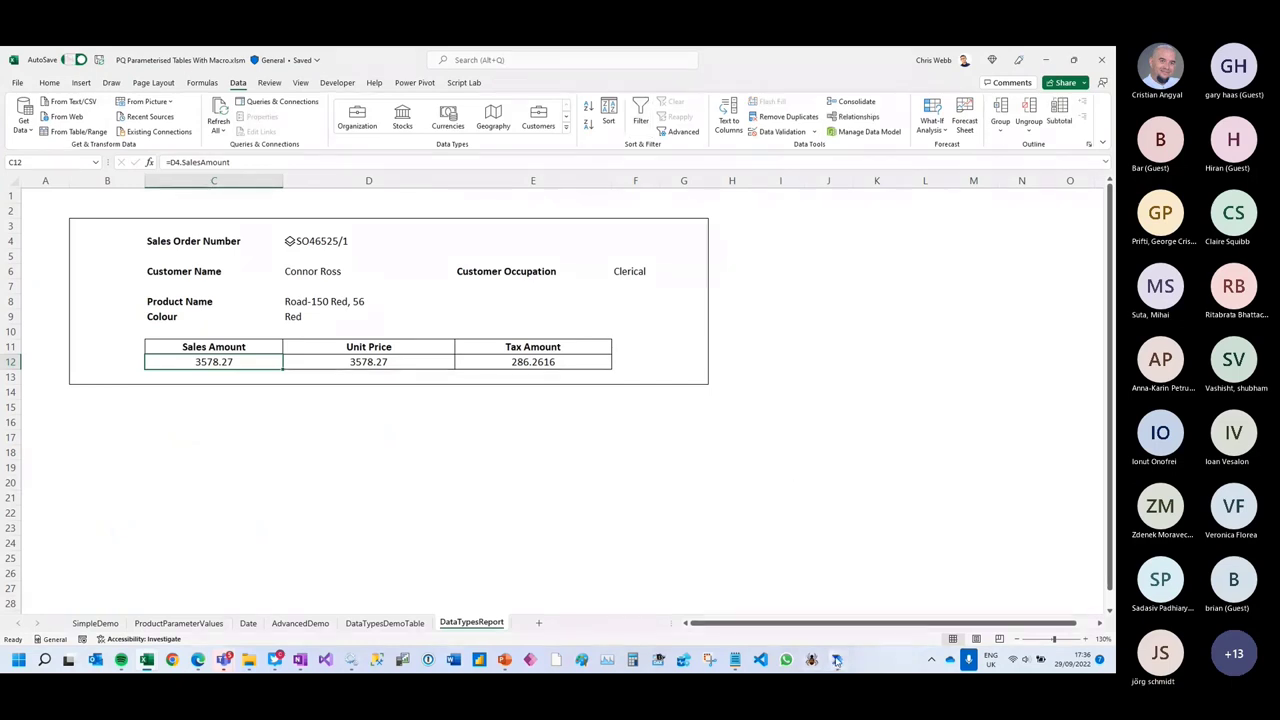
# - Revisit the ReportBursting flow, switch to PowerPoint and present the Report bursting with Power Automate slide
pyautogui.moveTo(837, 659)
pyautogui.click(893, 568)
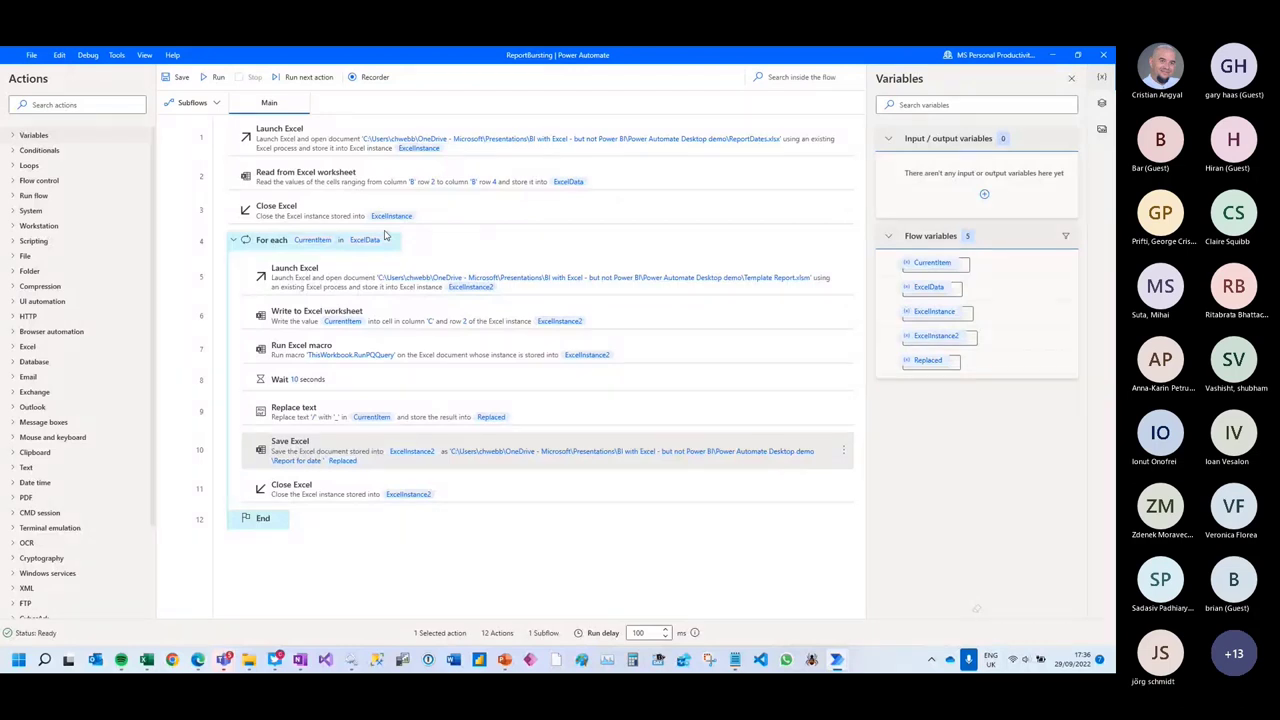
pyautogui.click(505, 660)
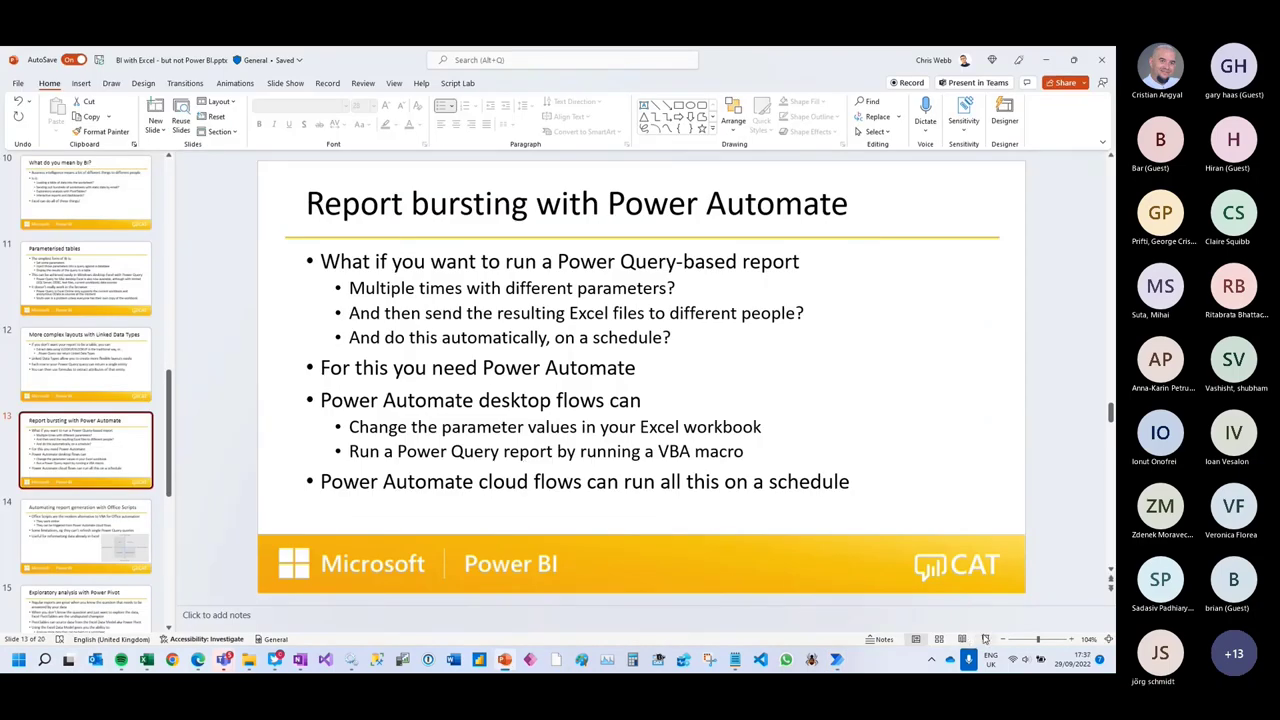
pyautogui.click(985, 638)
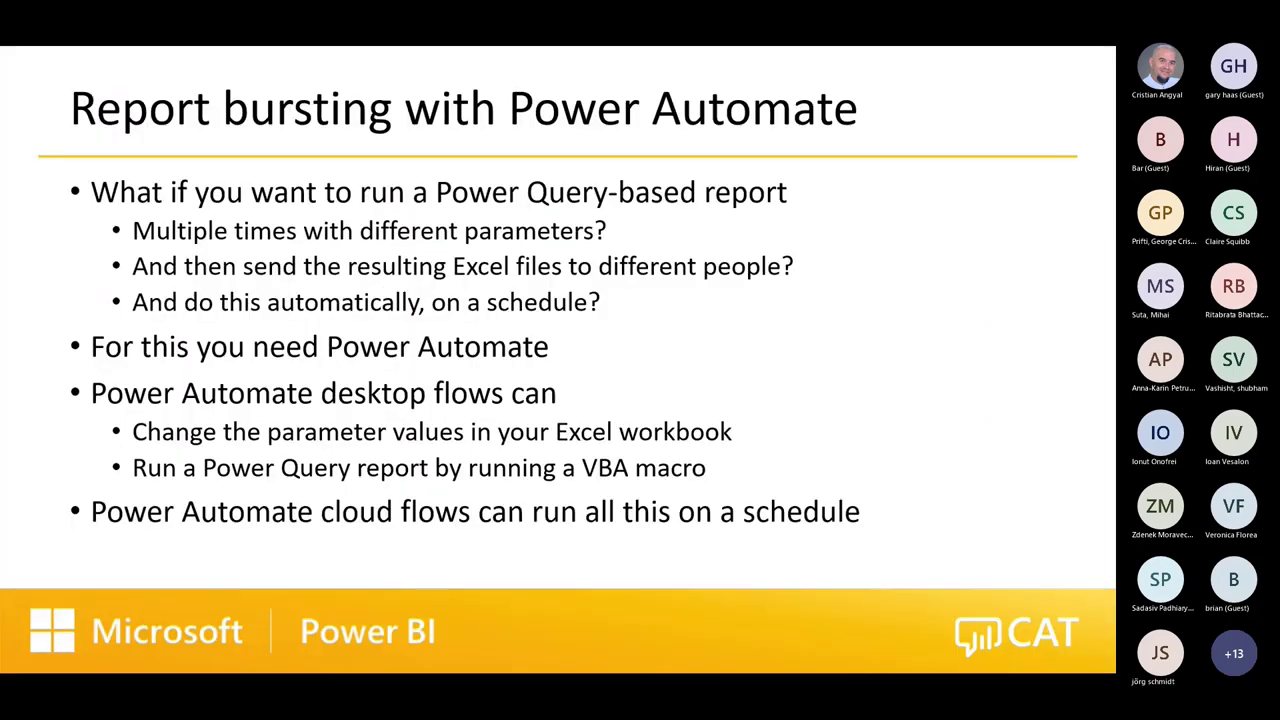
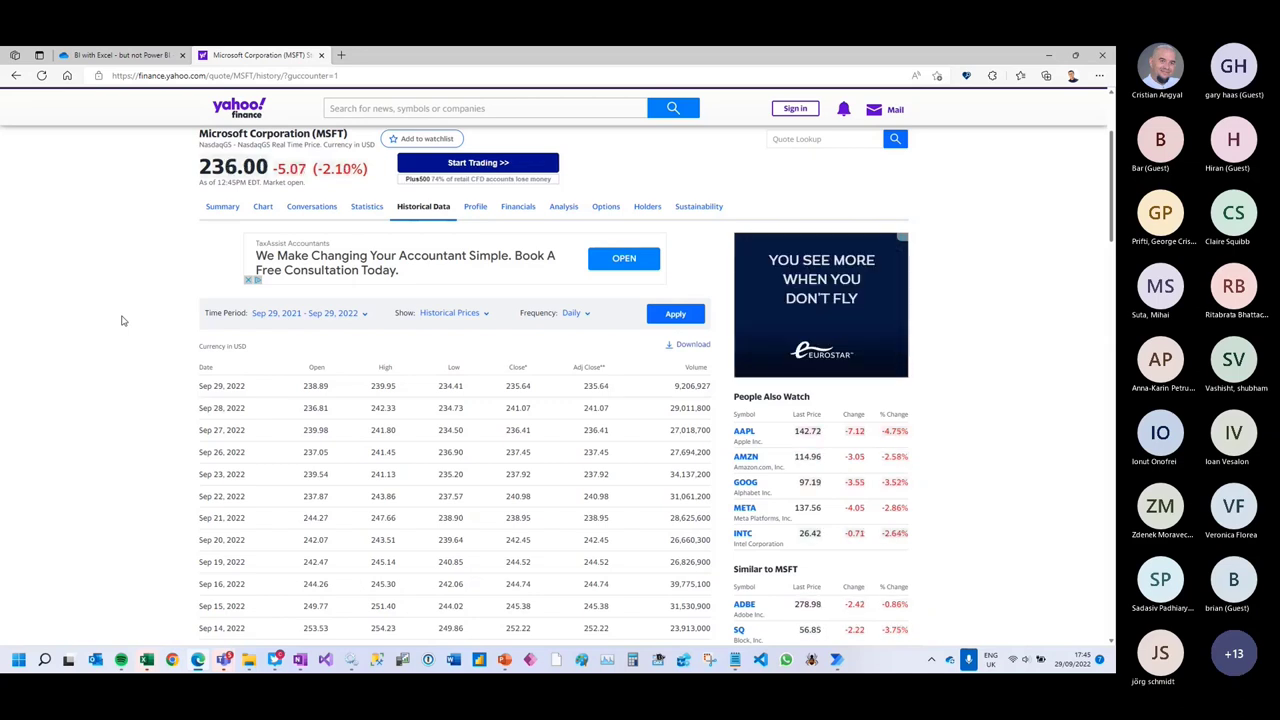
# - Try to snip the Microsoft historical price table on Yahoo Finance, and close the OneNote window
pyautogui.scroll(-2, 123, 320)
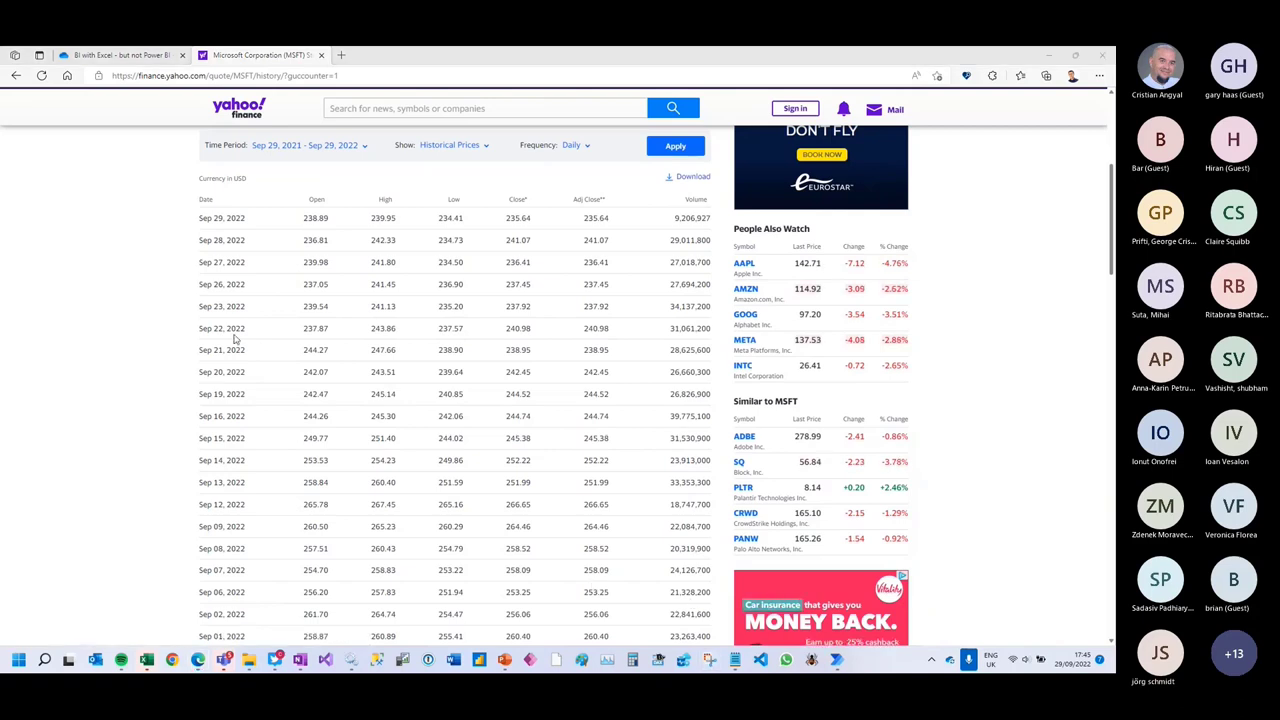
pyautogui.press('super+shift+s')
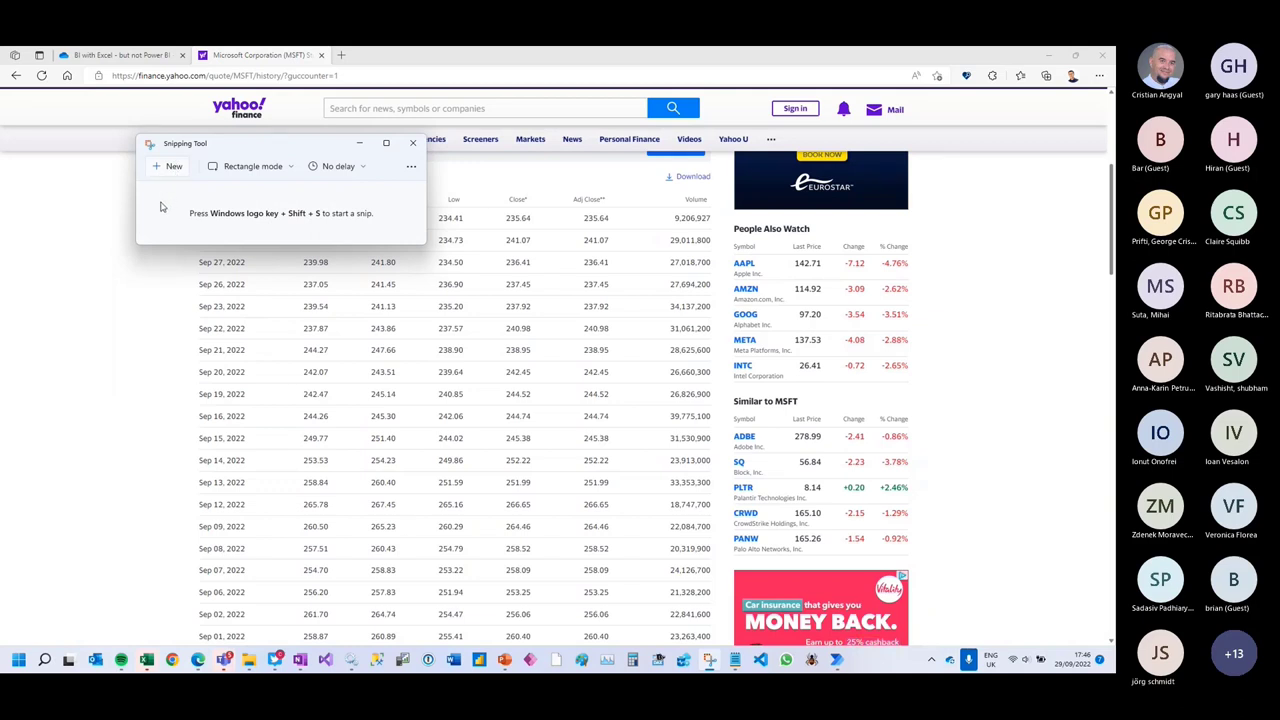
pyautogui.press('super+shift+s')
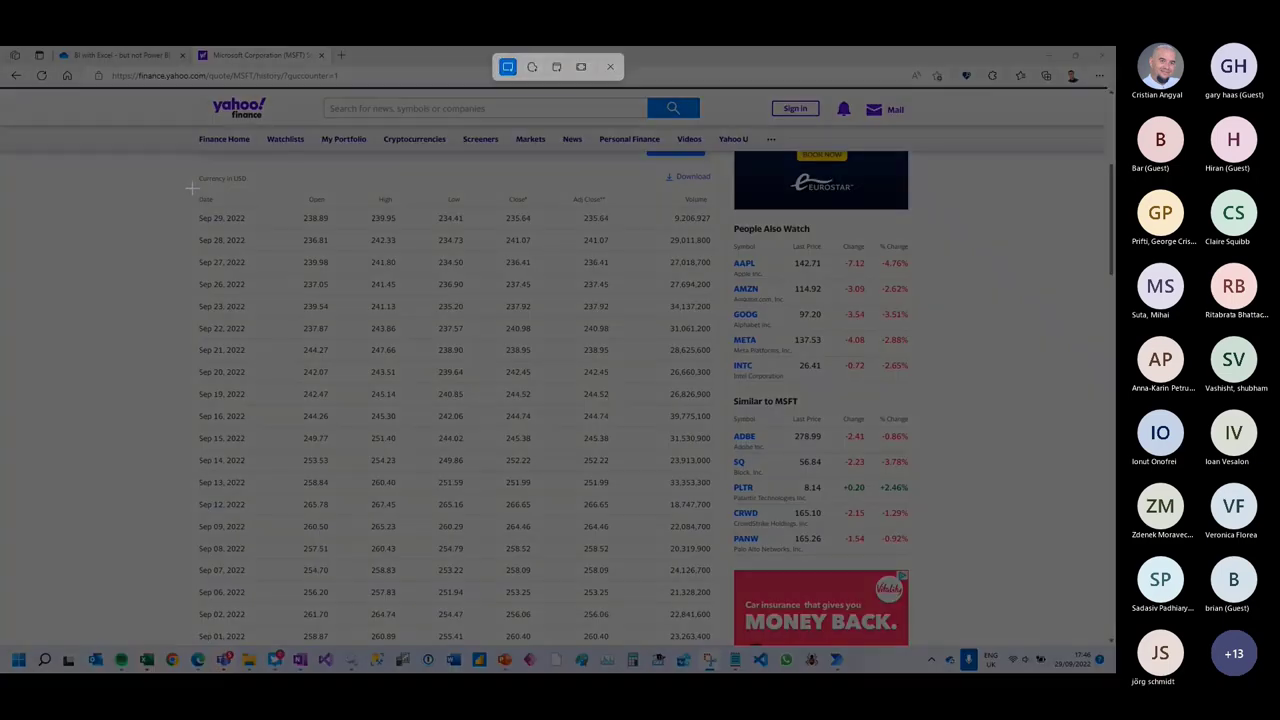
pyautogui.moveTo(191, 187); pyautogui.dragTo(716, 624)
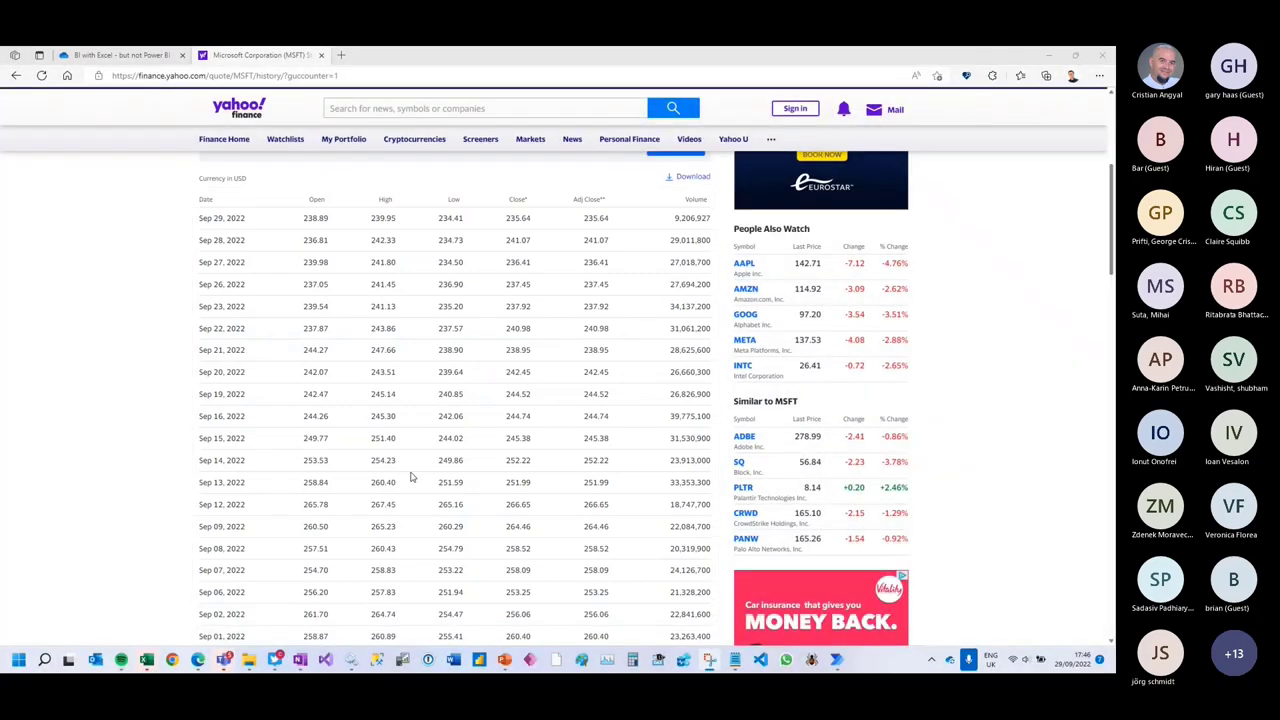
pyautogui.hotkey('alt', 'Tab')
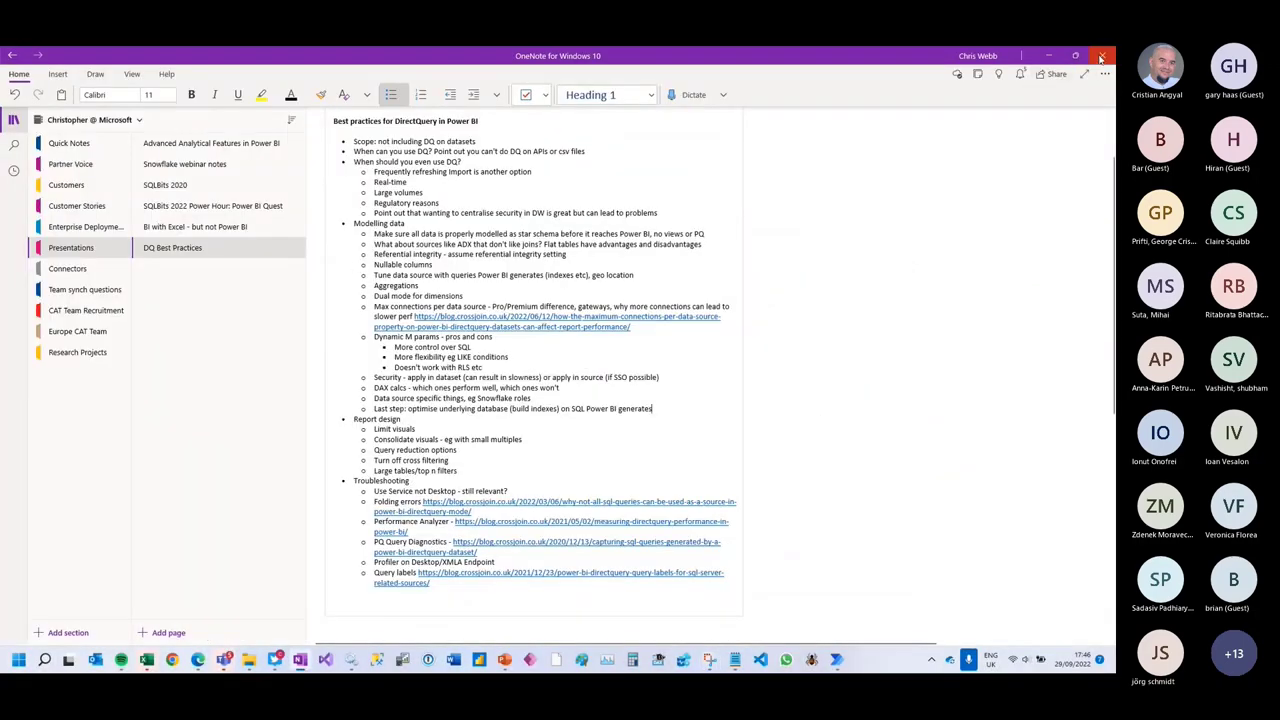
pyautogui.click(1104, 57)
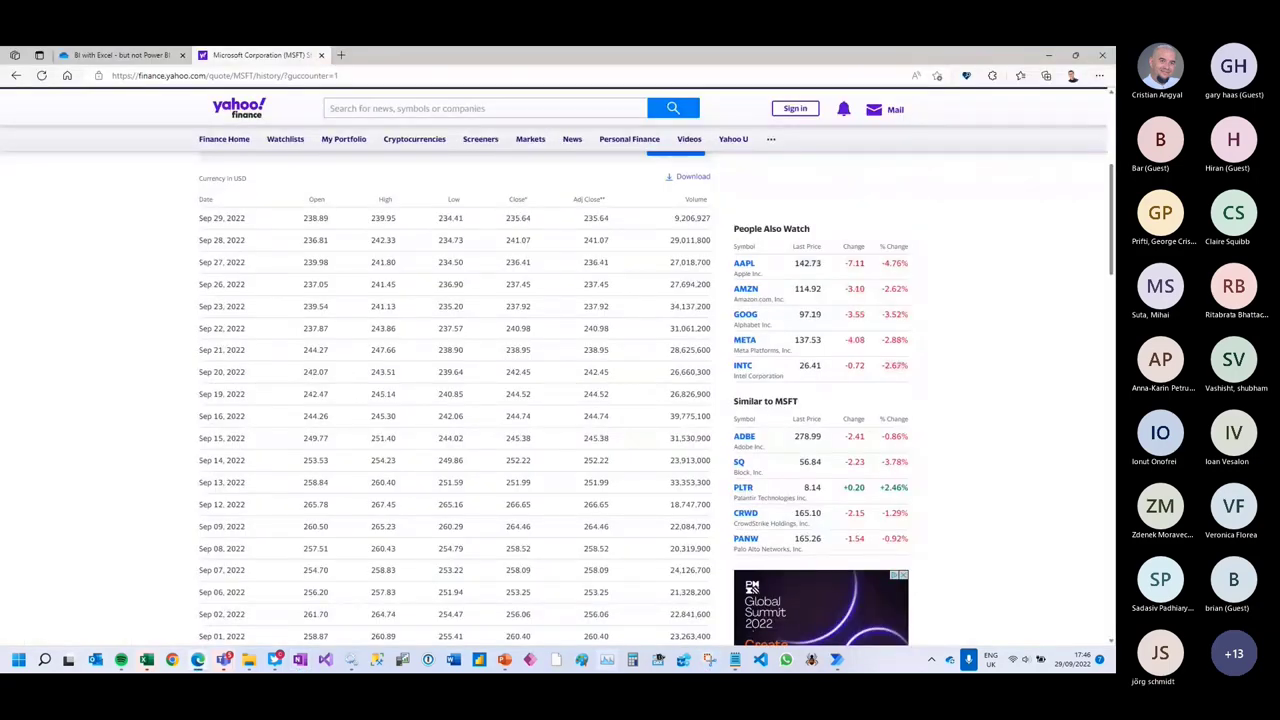
# - Snip the Yahoo Finance historical price table from its header row through the September 2022 rows and copy the image
pyautogui.moveTo(745, 671)
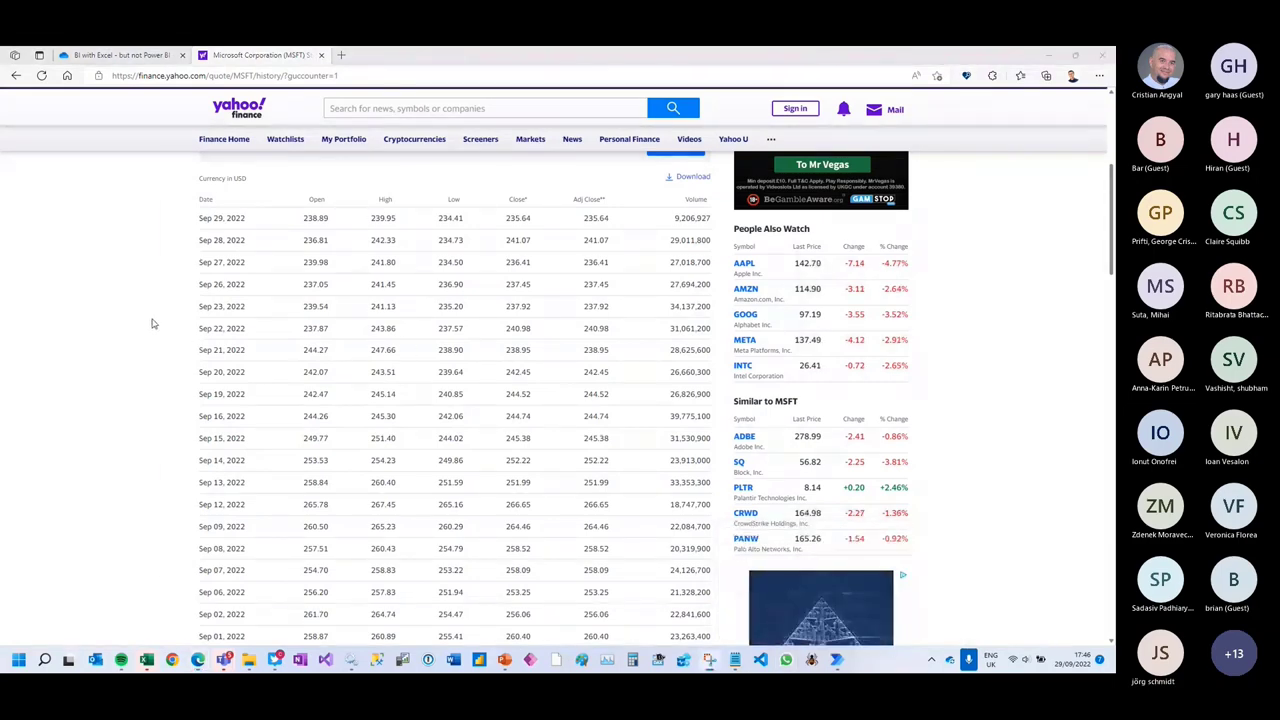
pyautogui.press('super+shift+s')
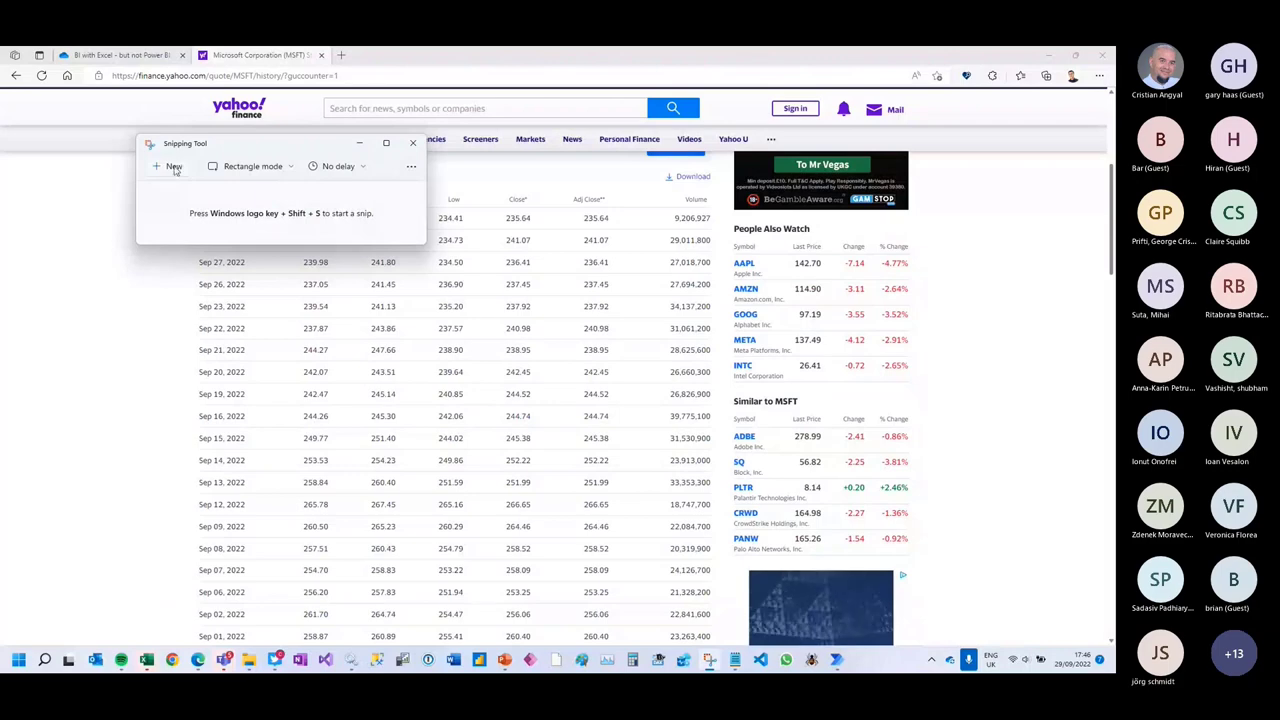
pyautogui.click(186, 187)
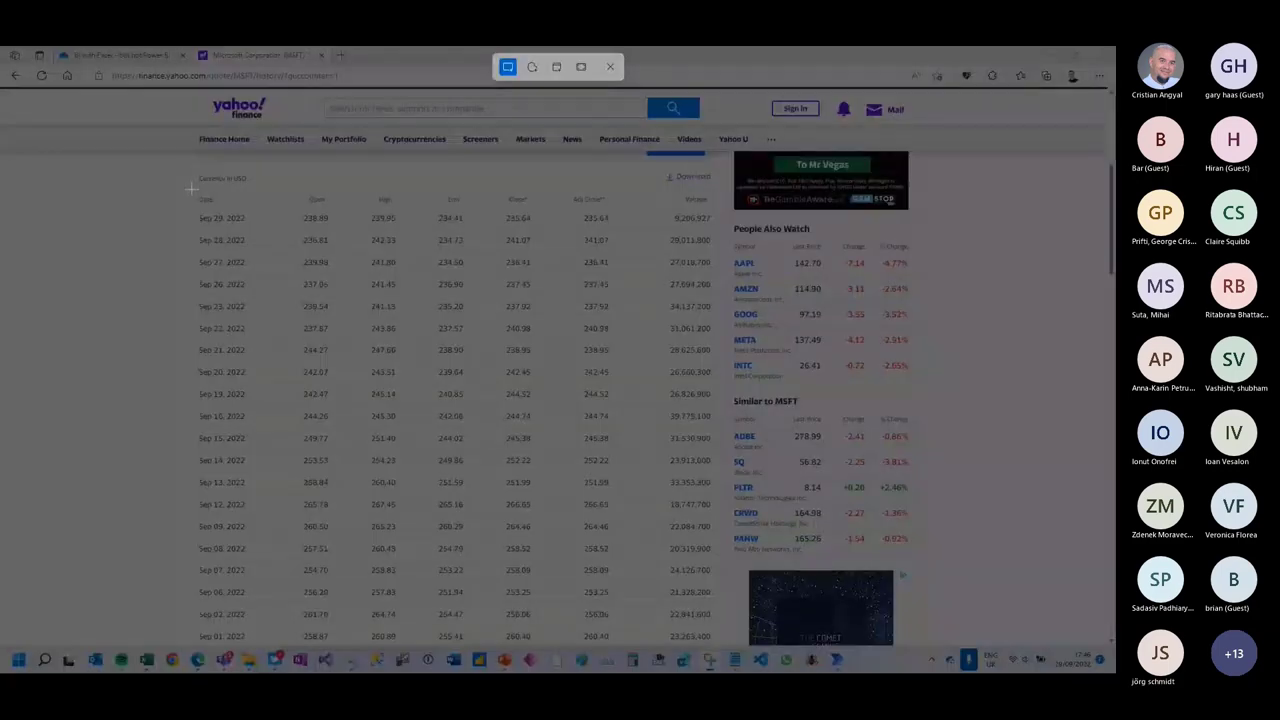
pyautogui.moveTo(191, 189); pyautogui.dragTo(716, 624)
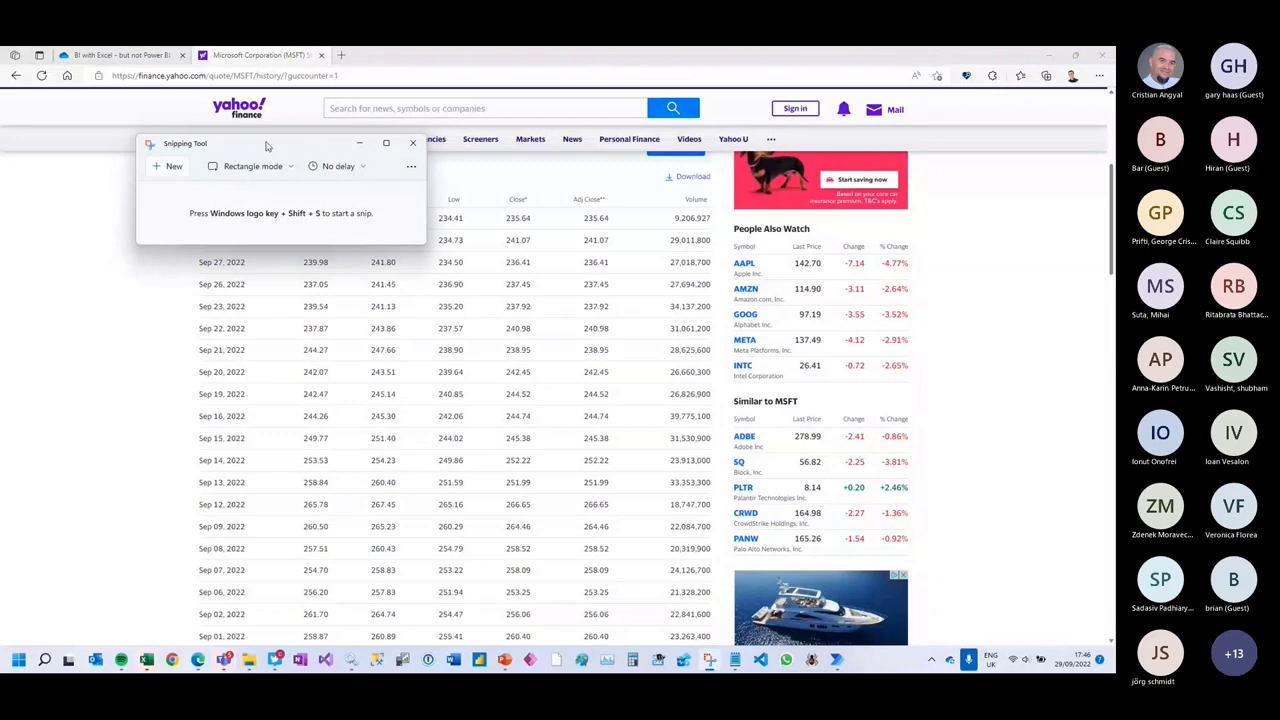
pyautogui.moveTo(266, 146); pyautogui.dragTo(231, 171)
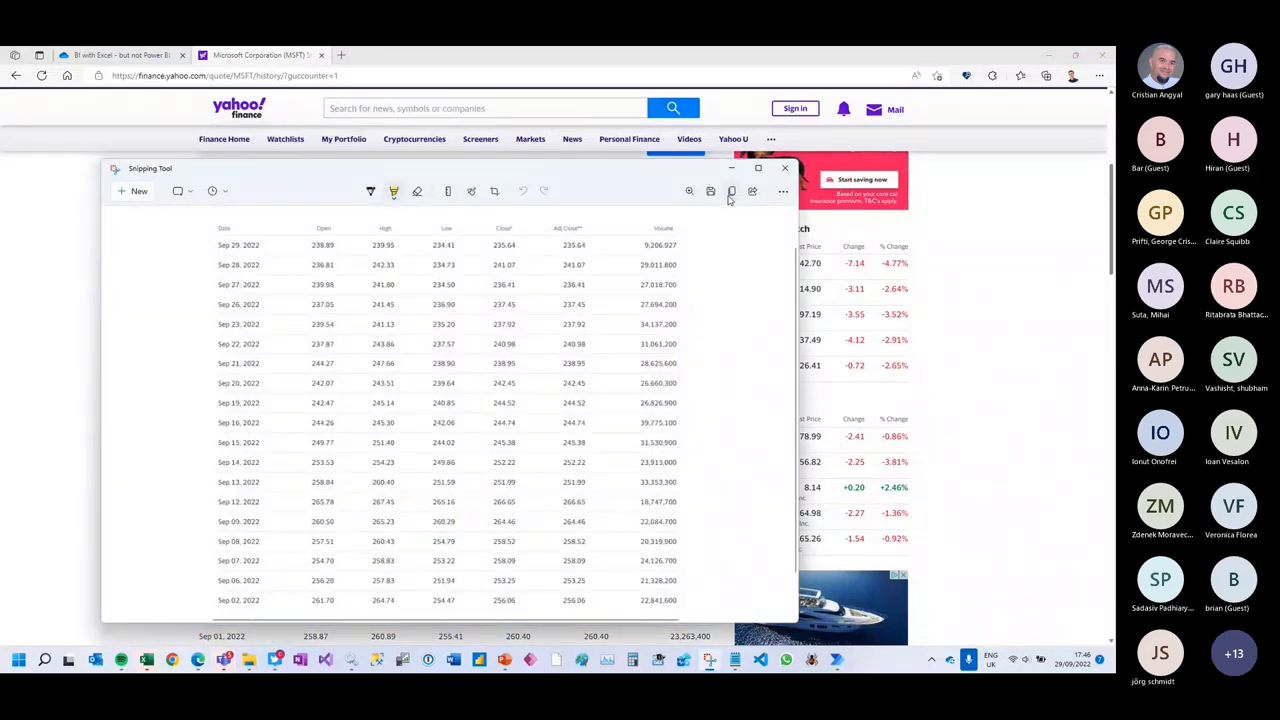
pyautogui.click(732, 194)
# - Switch to the Book3 window in Excel and create a blank workbook
pyautogui.click(146, 660)
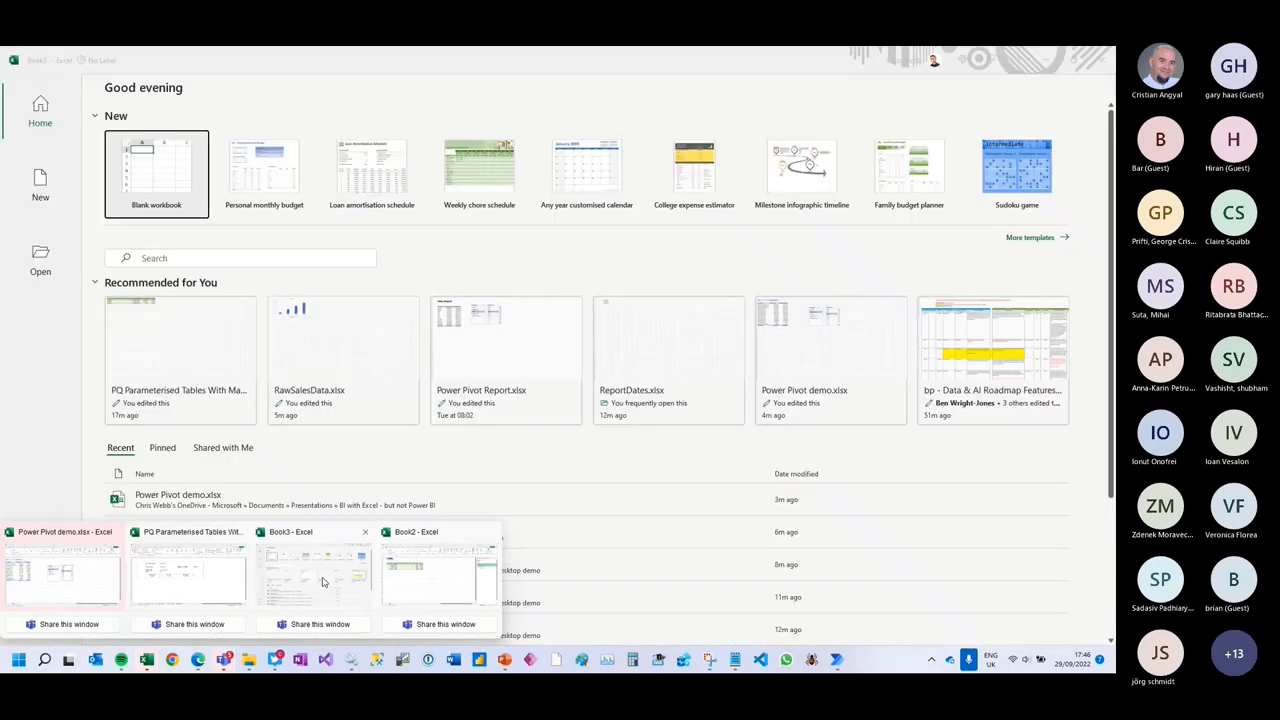
pyautogui.click(323, 582)
pyautogui.click(156, 175)
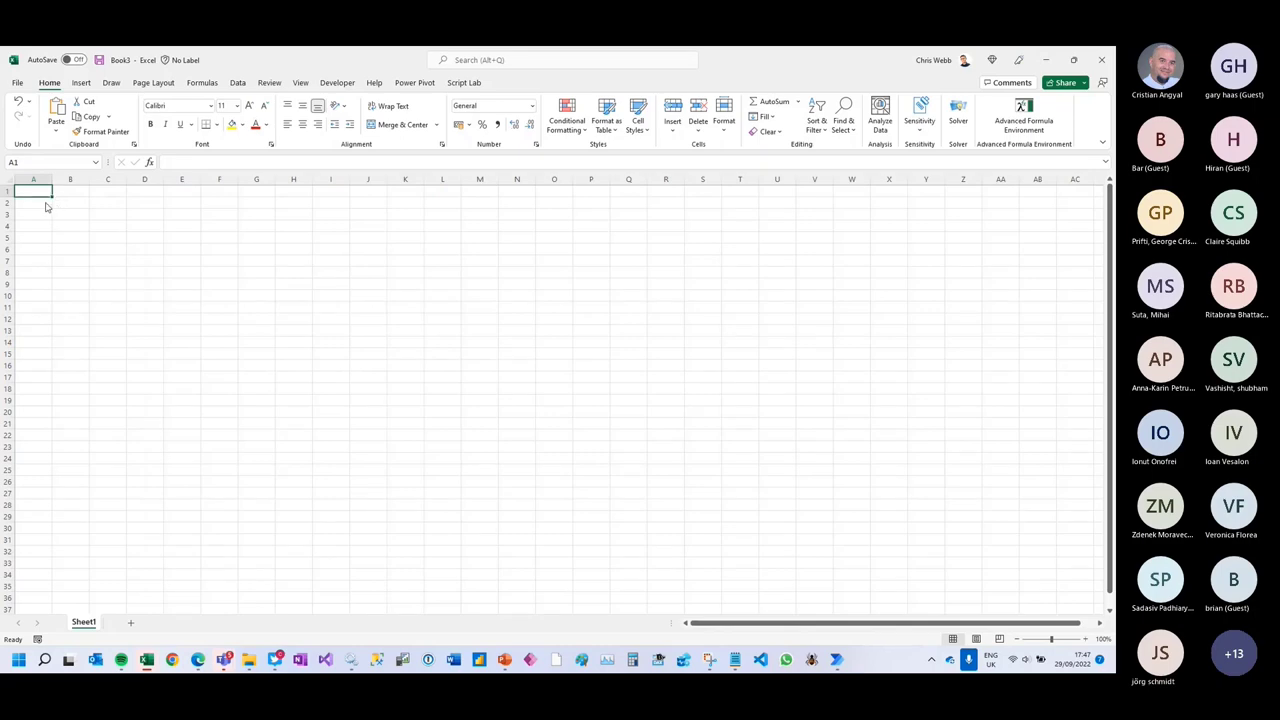
# - Load the copied price table into Data from Picture from the clipboard and widen the preview to show all columns
pyautogui.click(238, 83)
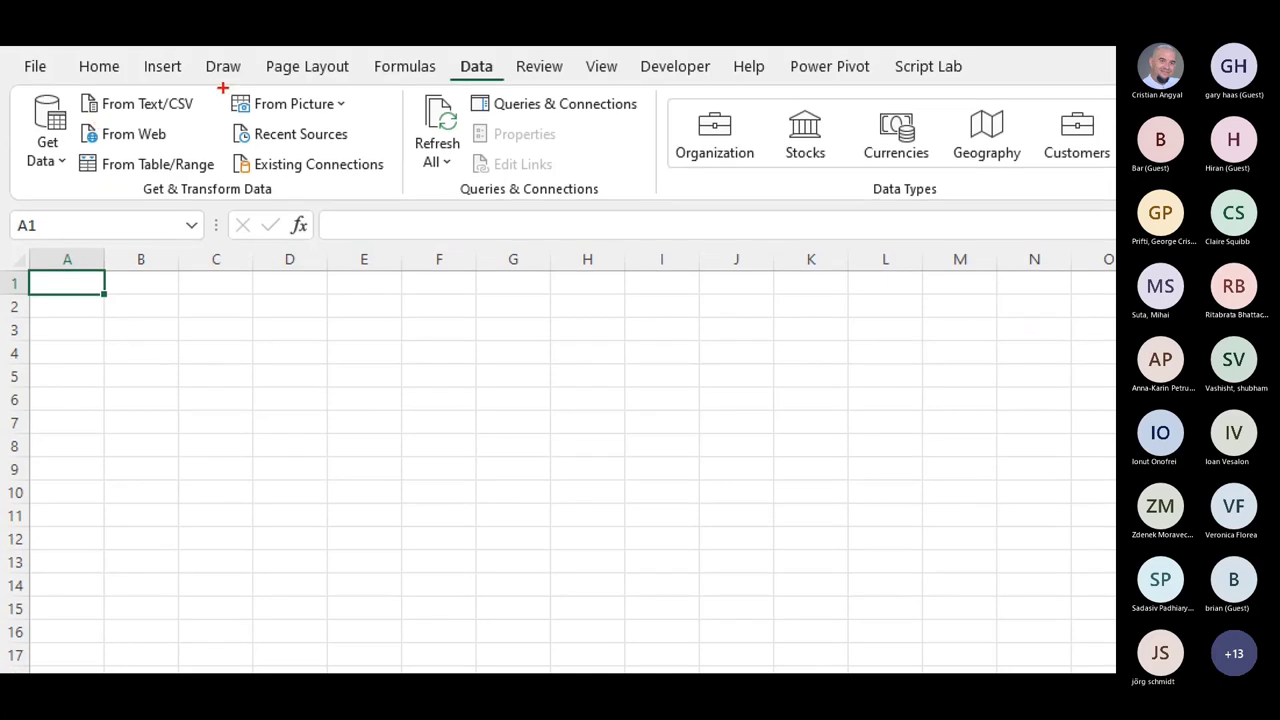
pyautogui.moveTo(222, 88); pyautogui.dragTo(226, 115)
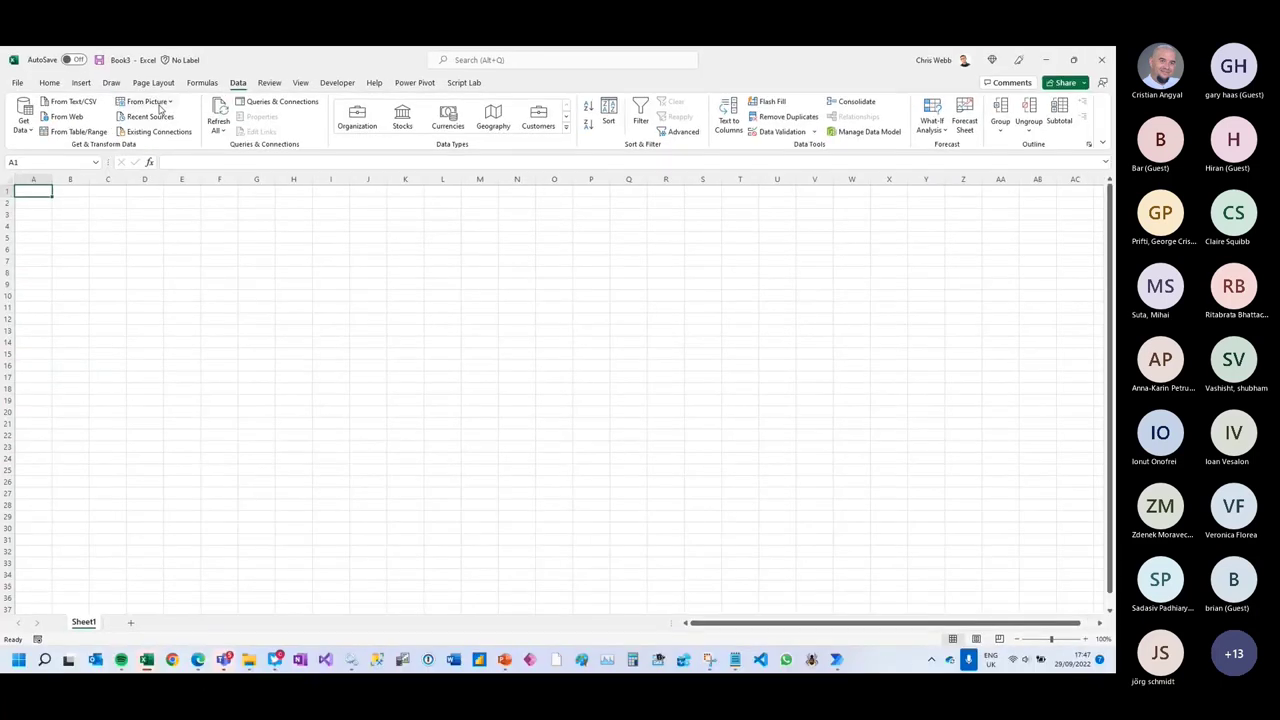
pyautogui.click(159, 104)
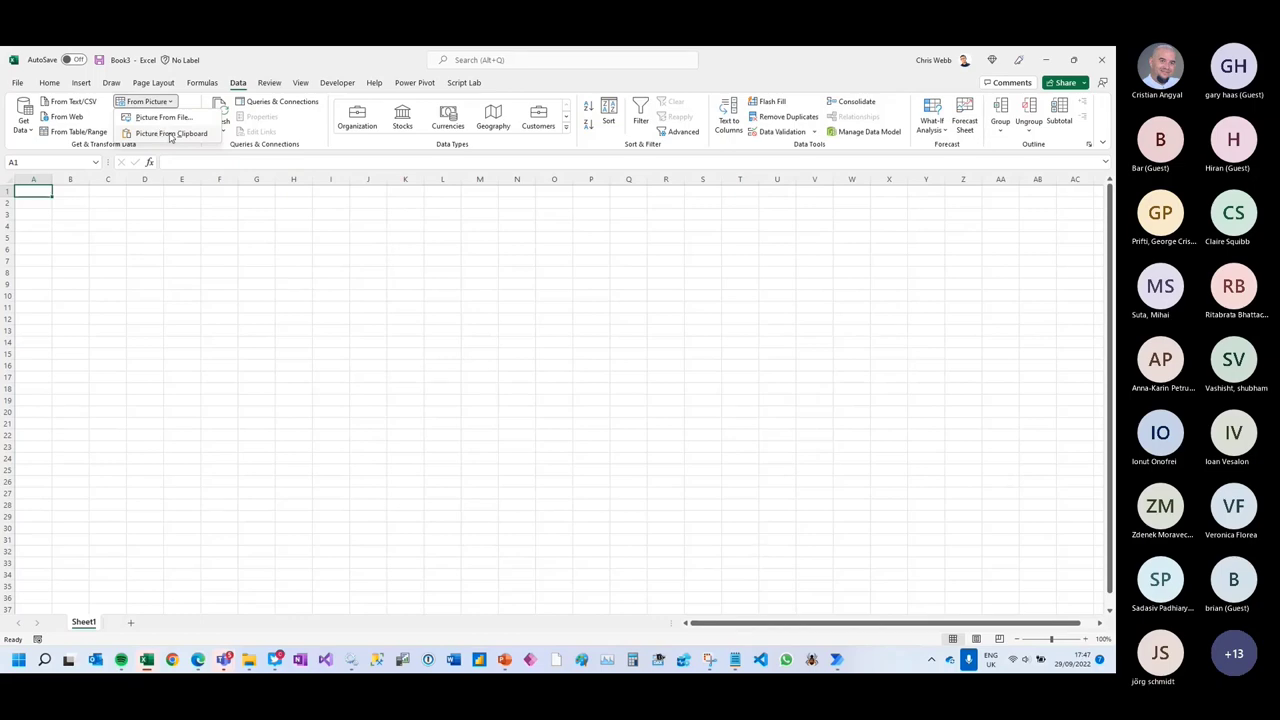
pyautogui.click(170, 135)
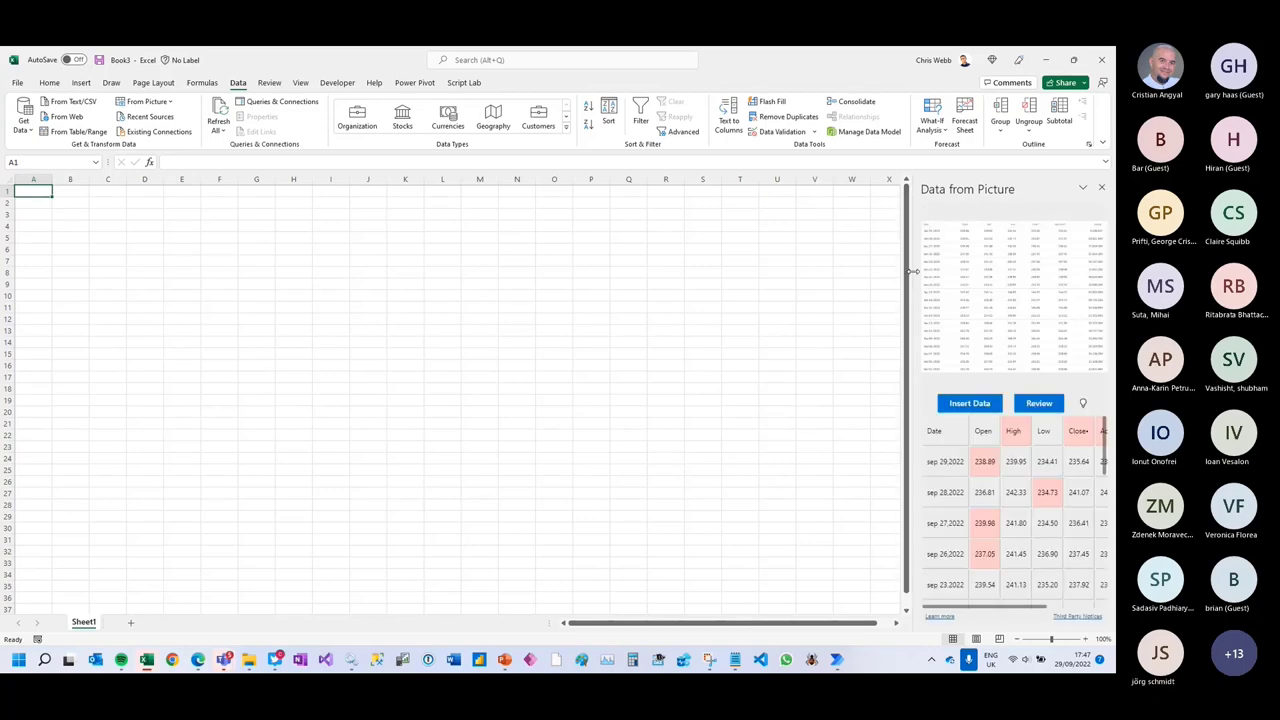
pyautogui.moveTo(913, 271); pyautogui.dragTo(768, 296)
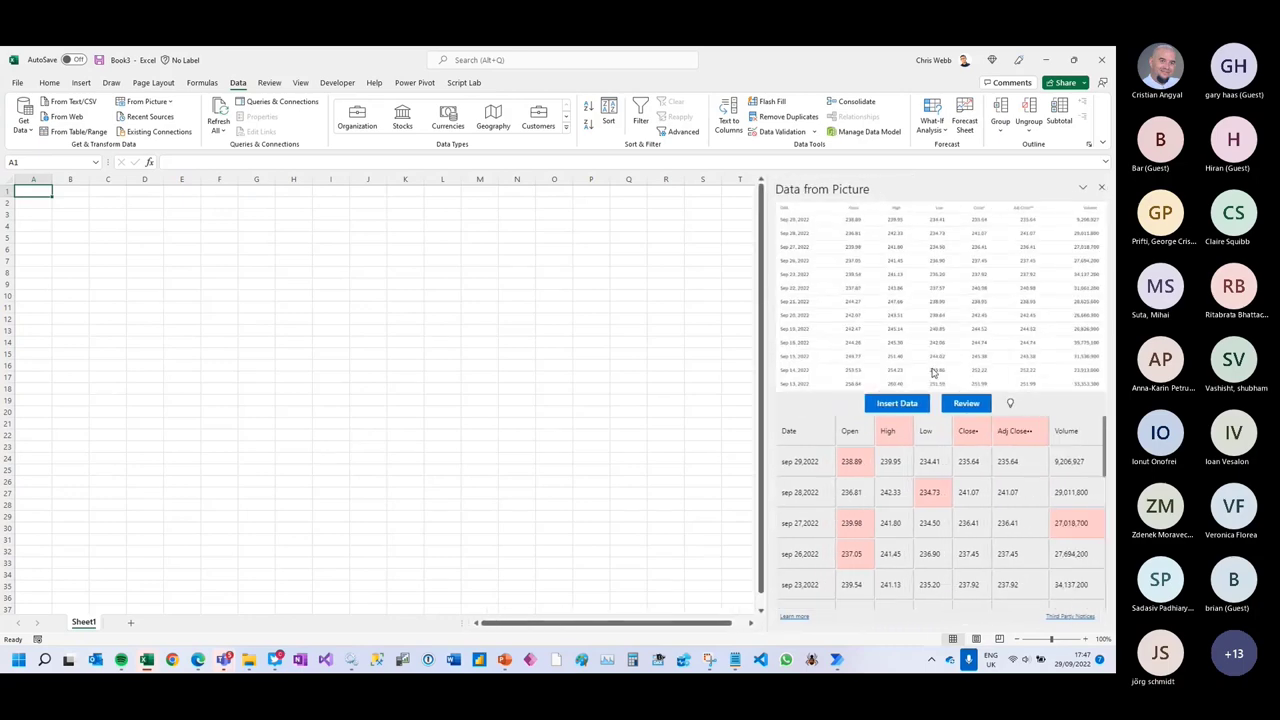
# - Correct the two flagged column headers in the Data from Picture preview to Close and Adj Close
pyautogui.click(975, 432)
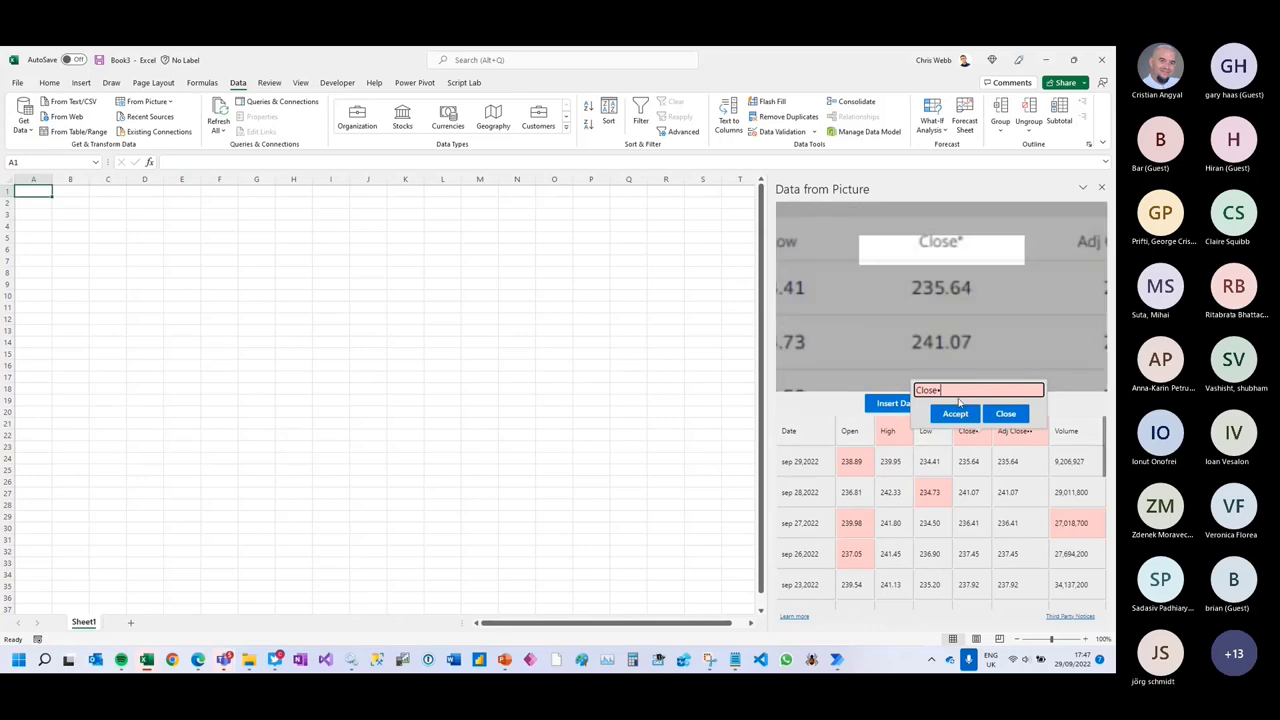
pyautogui.click(955, 414)
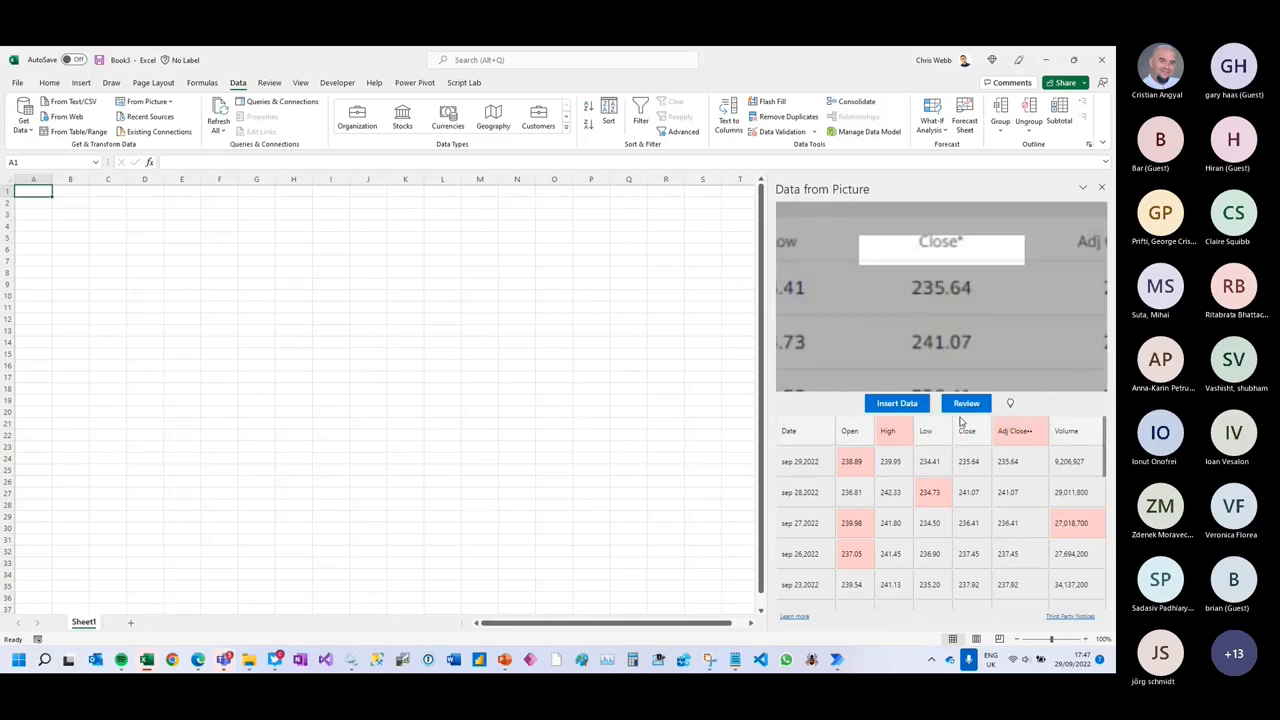
pyautogui.click(1018, 434)
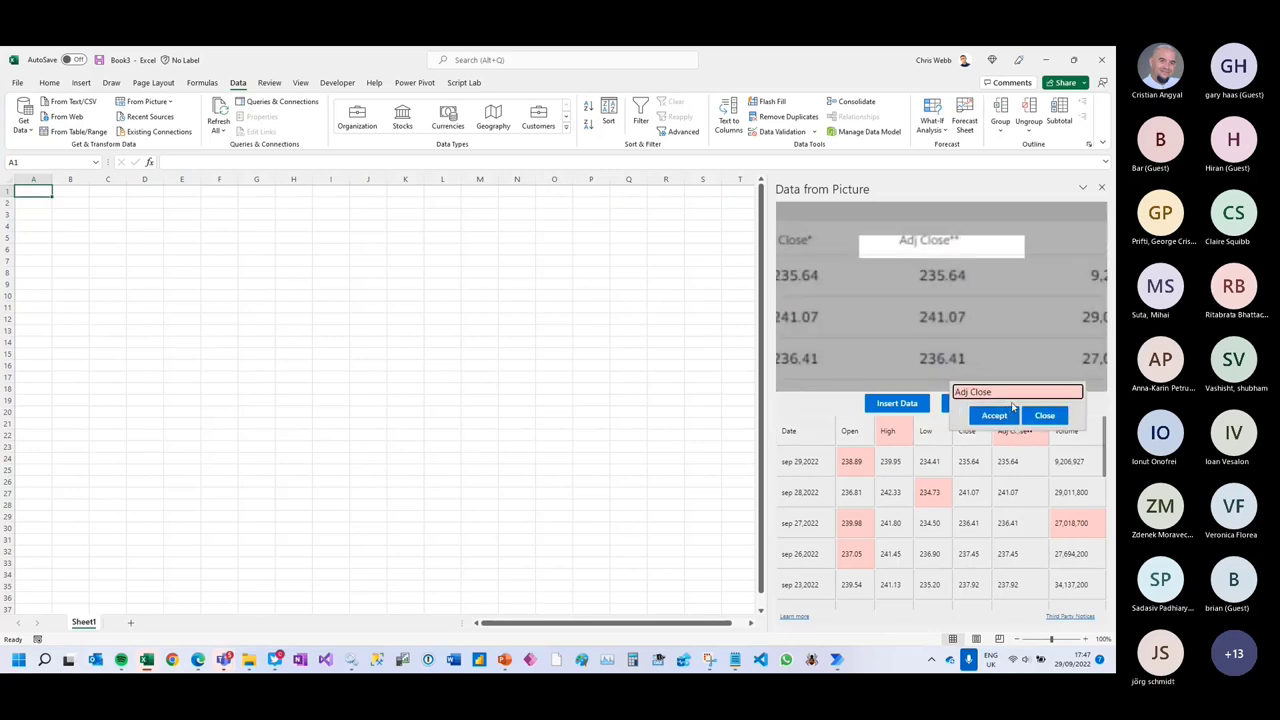
pyautogui.click(1002, 415)
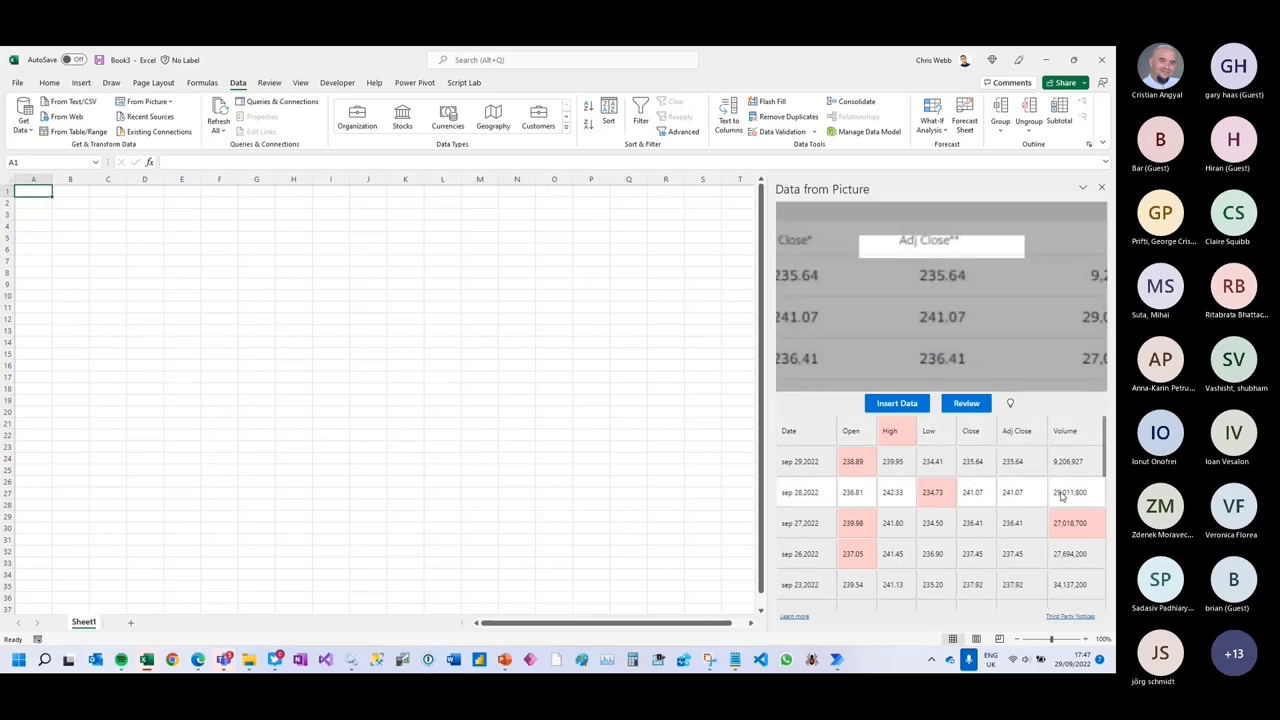
# - Review the extracted rows and compare the flagged September 29 Open and September 28 Low values with the picture
pyautogui.scroll(-3, 1040, 470)
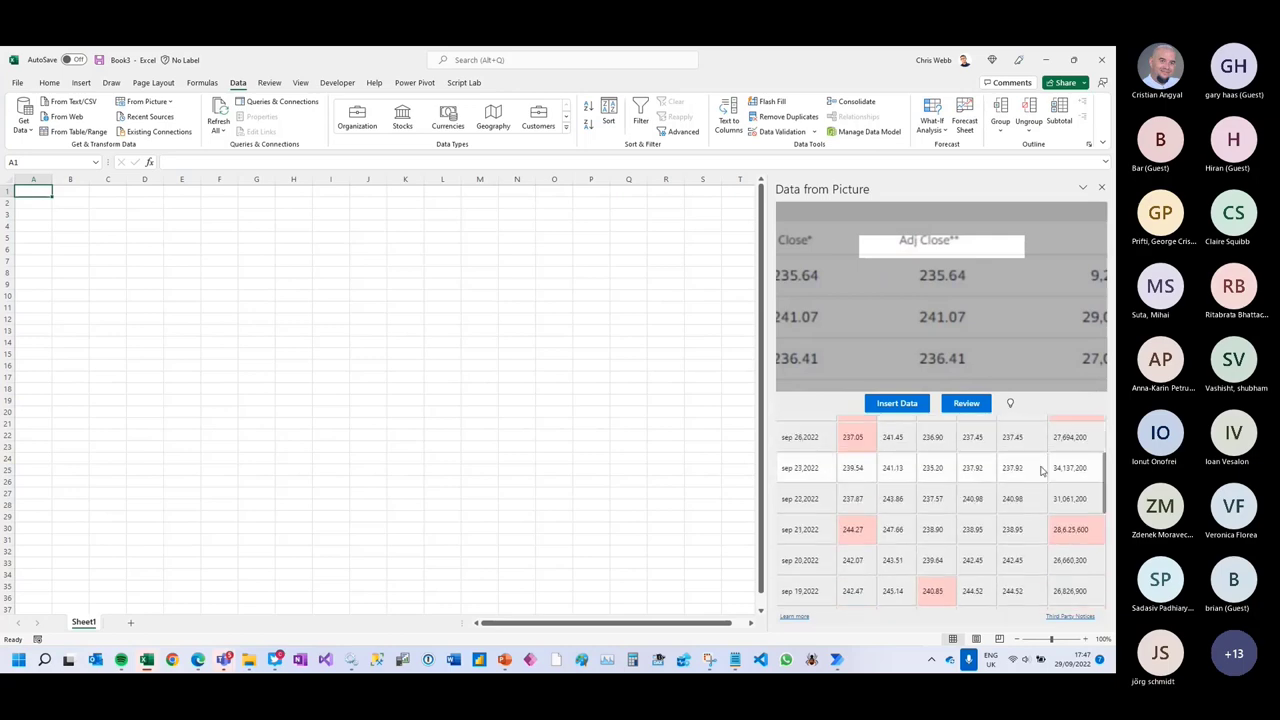
pyautogui.scroll(-5, 1040, 470)
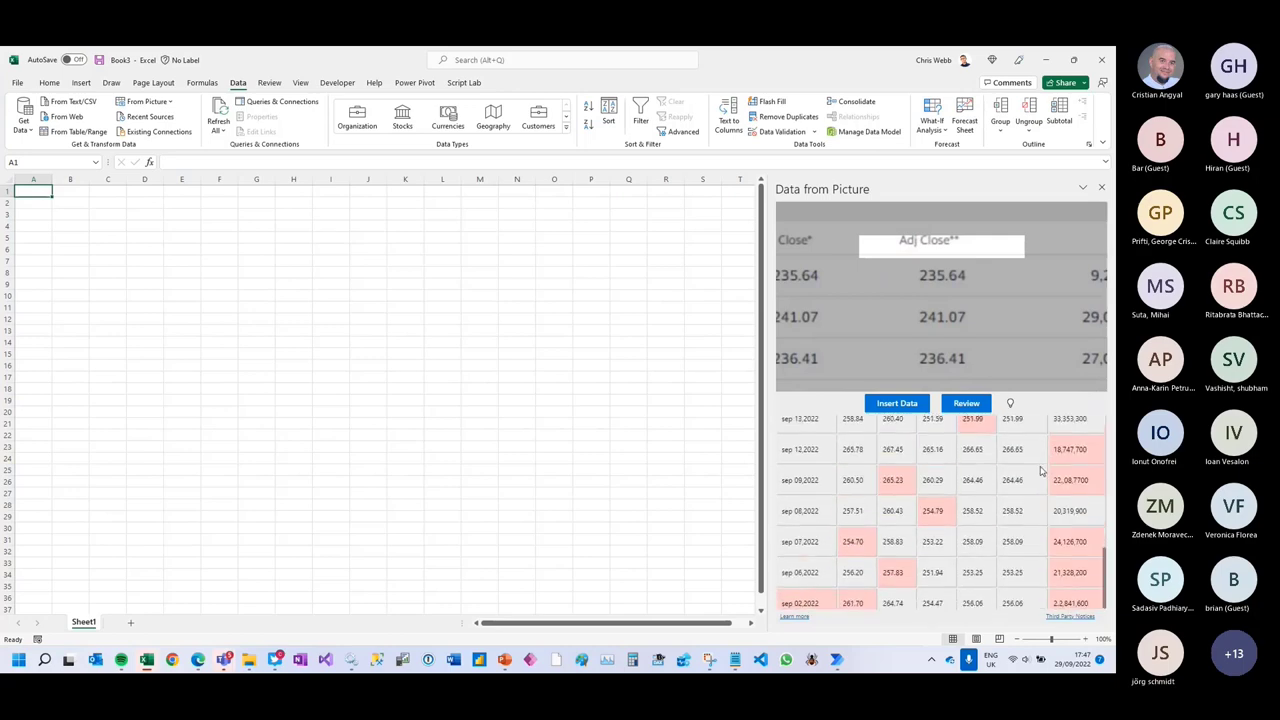
pyautogui.scroll(8, 1040, 470)
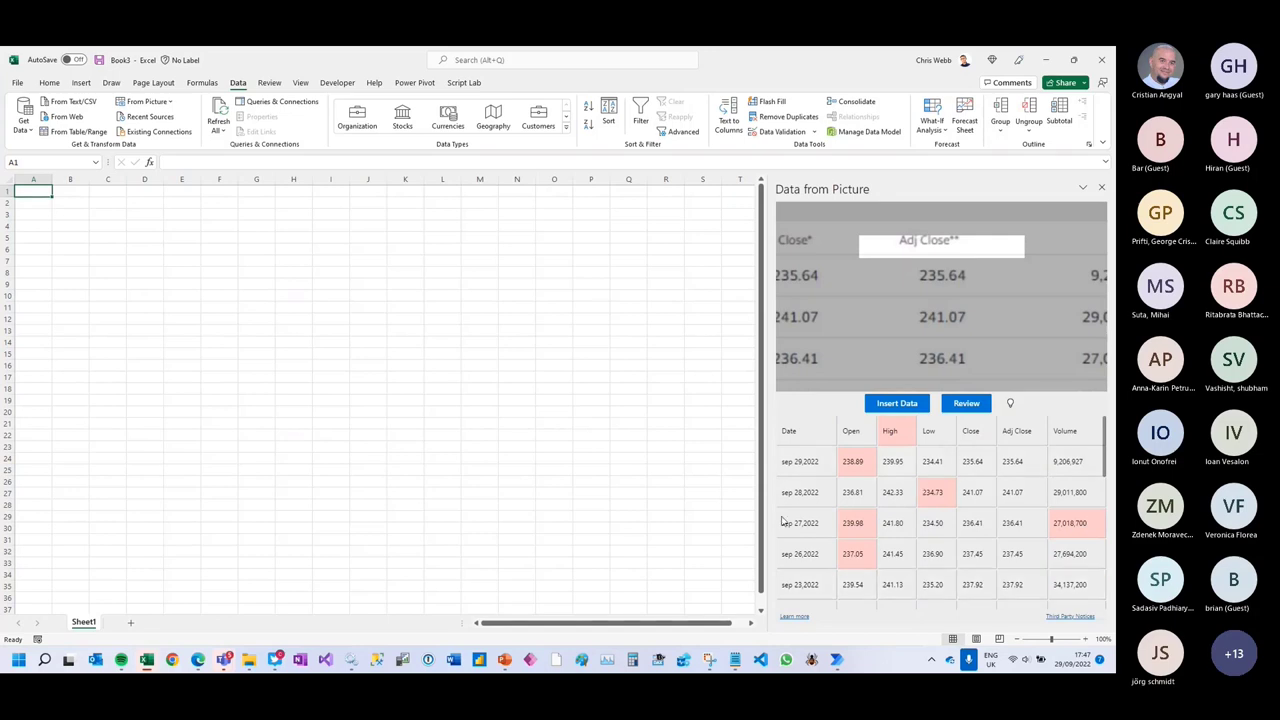
pyautogui.click(862, 466)
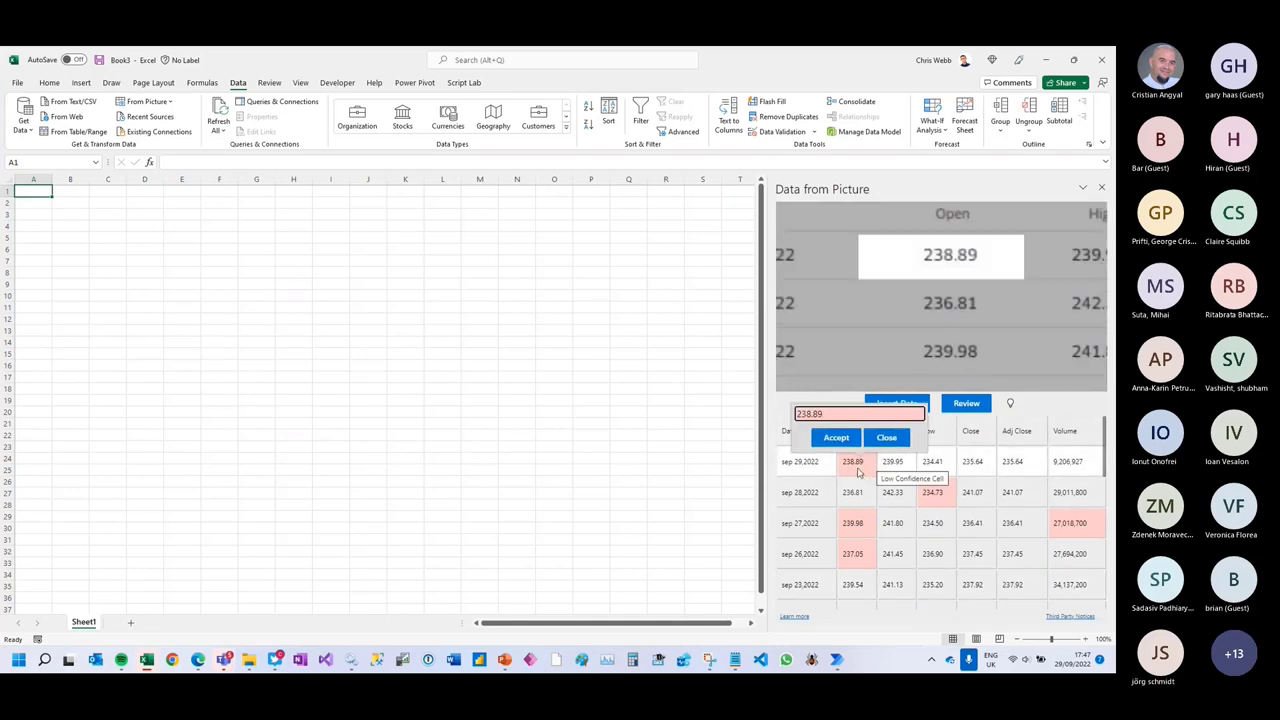
pyautogui.click(945, 494)
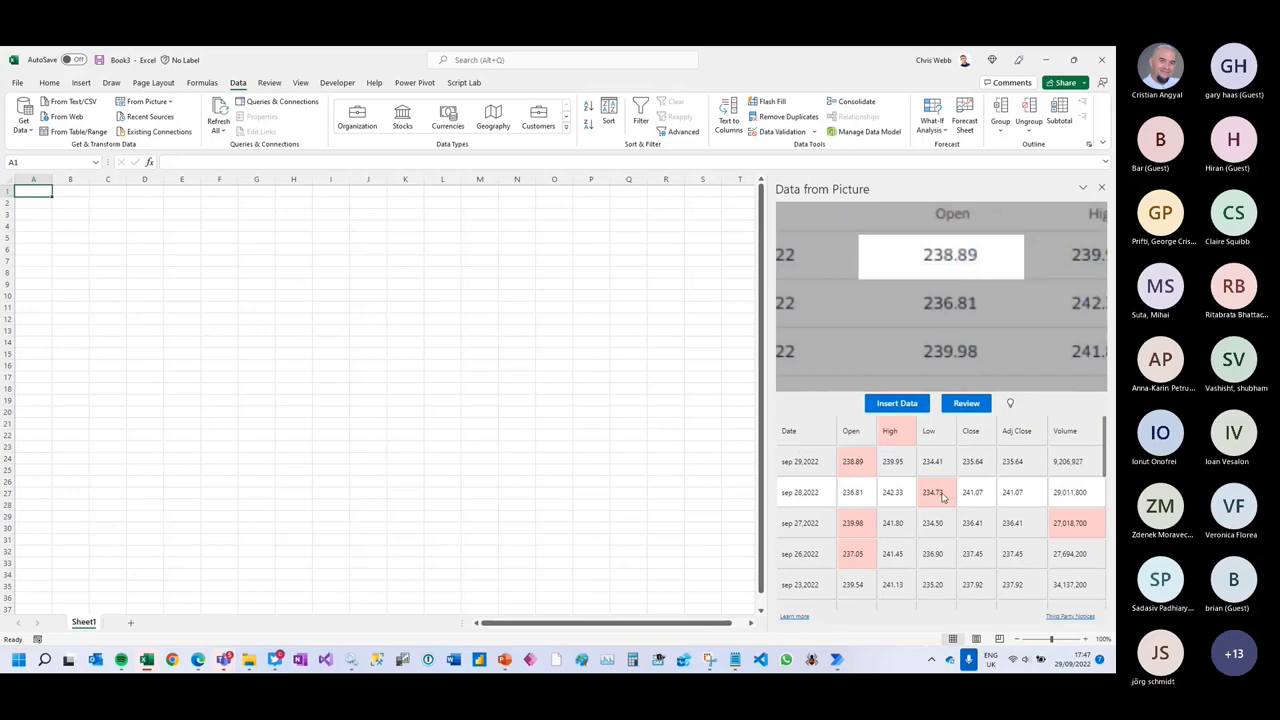
pyautogui.click(942, 497)
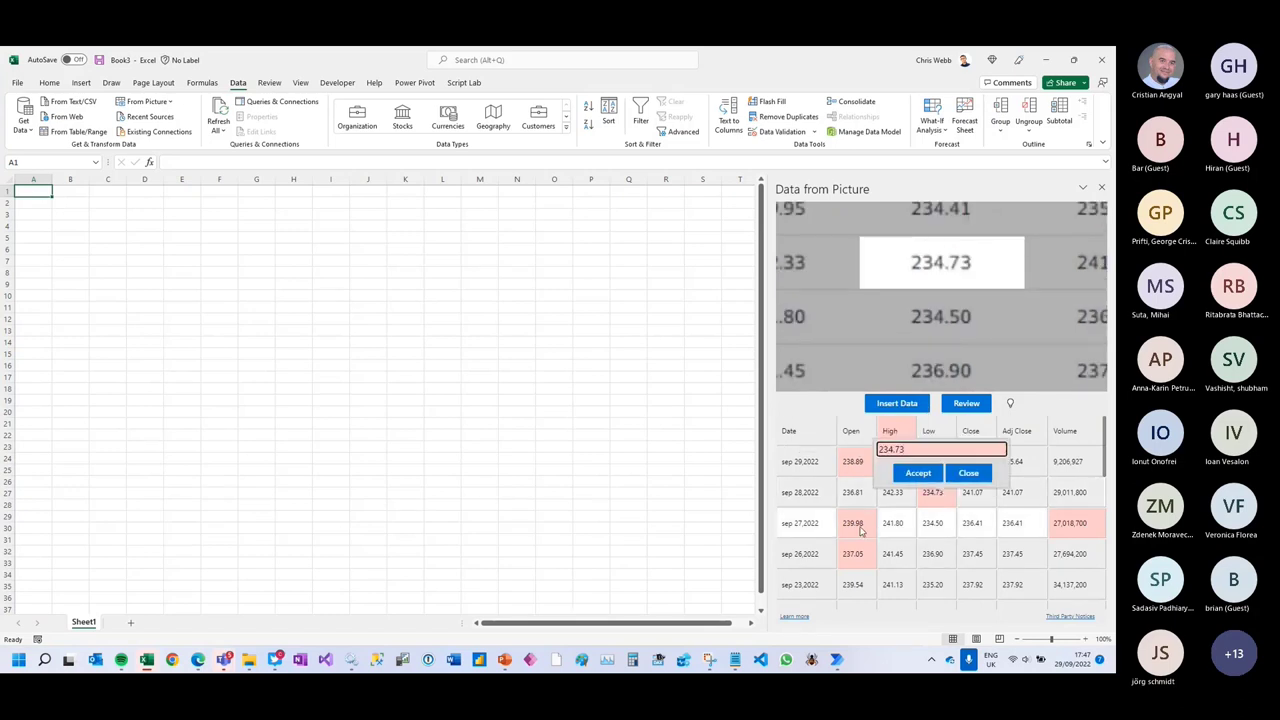
# - Insert the extracted price data into the worksheet at A1 without reviewing the remaining flagged cells
pyautogui.click(905, 407)
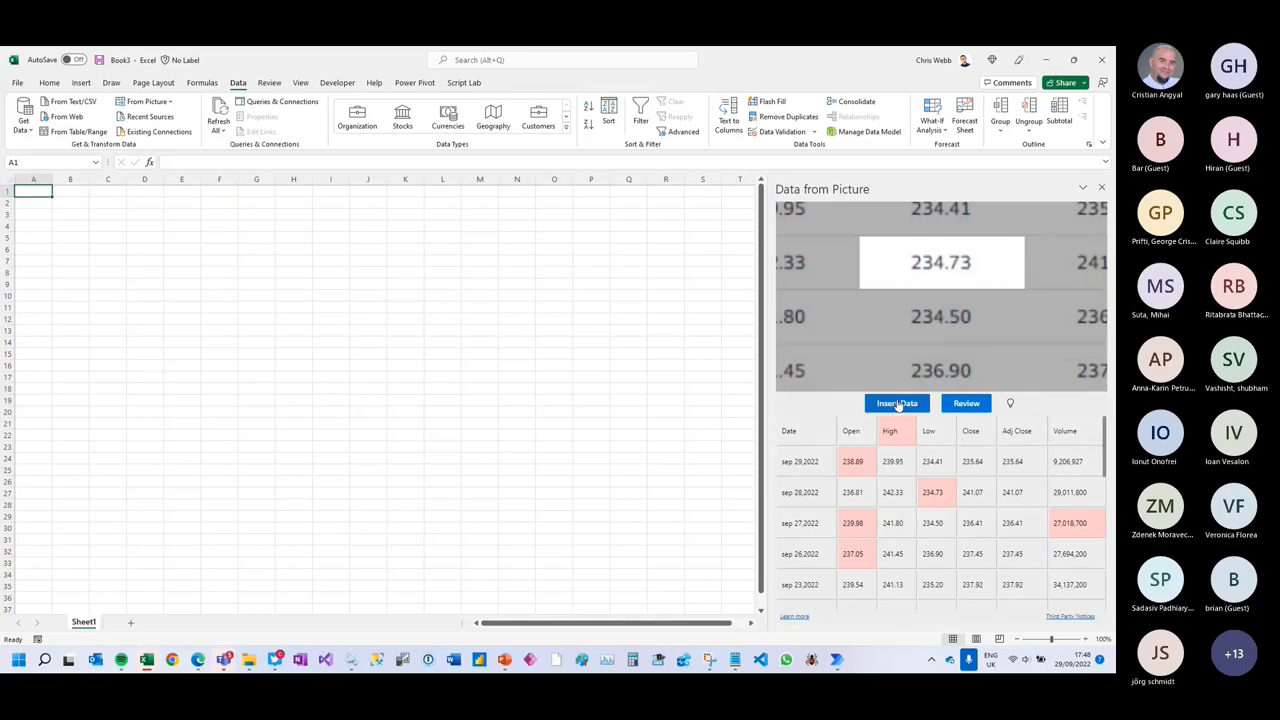
pyautogui.click(898, 403)
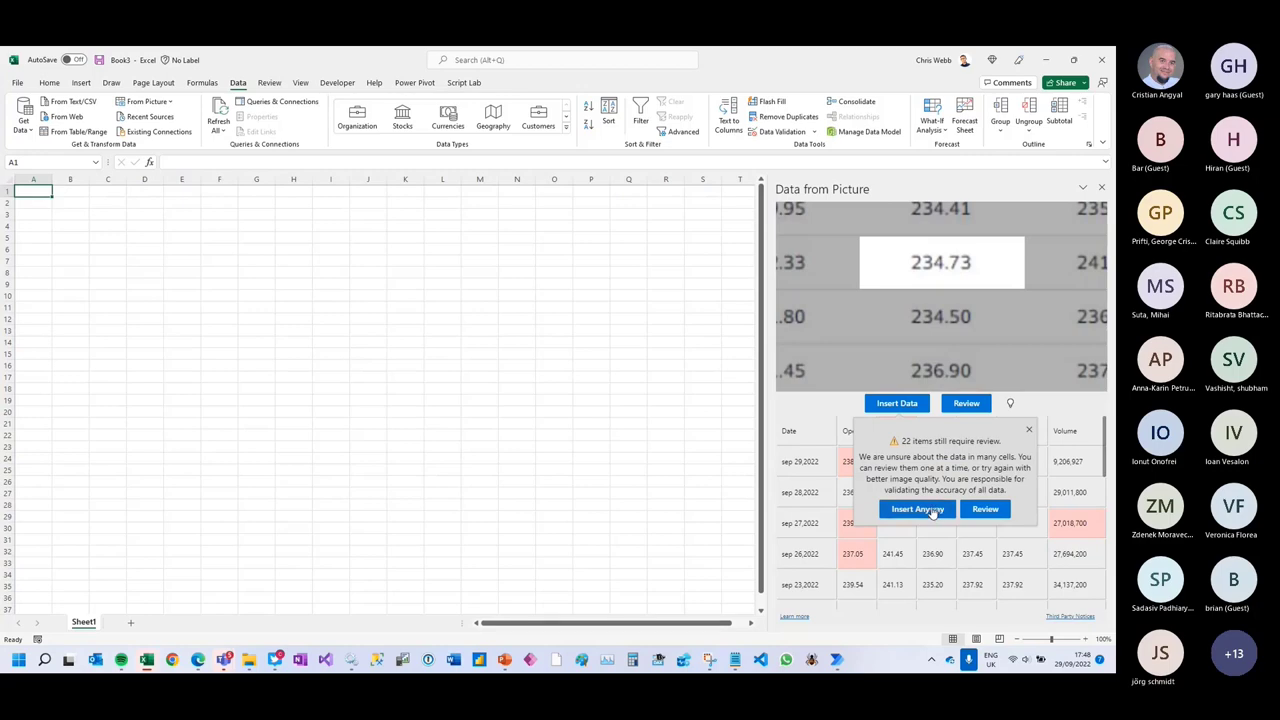
pyautogui.click(930, 510)
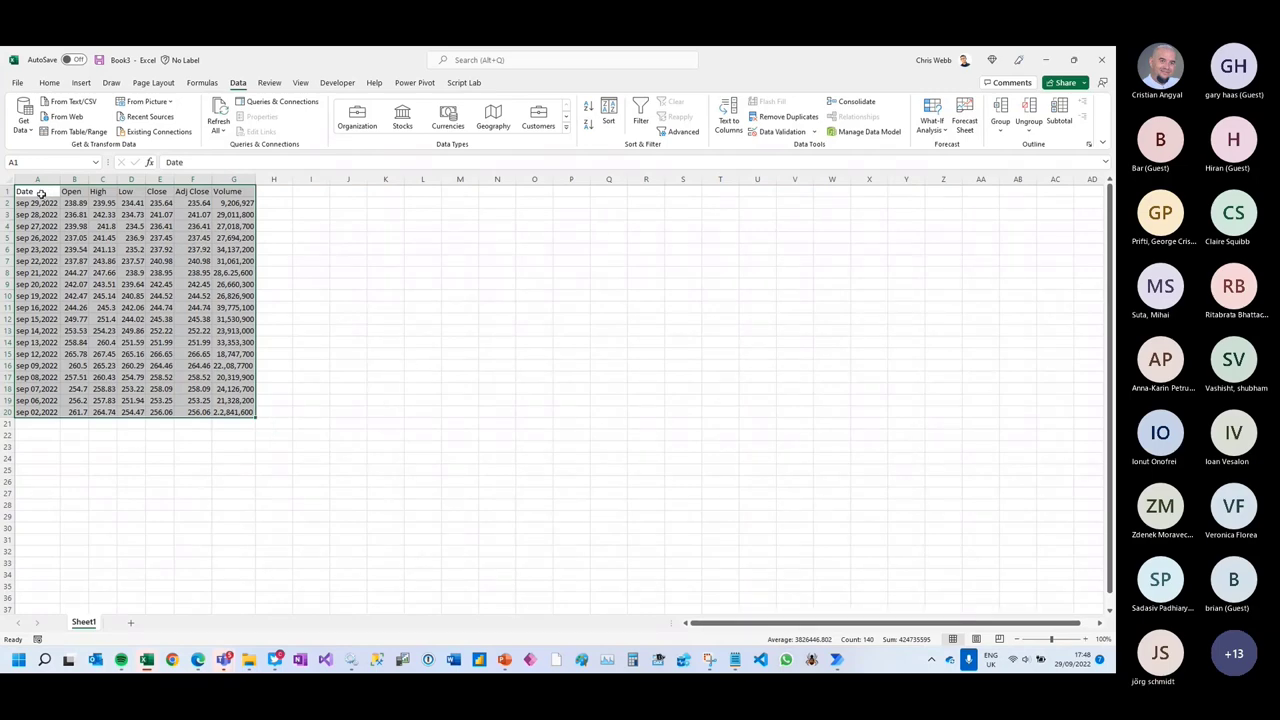
# - Convert the price data in A1:G20 to a table with headers, and widen its Date and Volume columns
pyautogui.moveTo(41, 194); pyautogui.dragTo(262, 419)
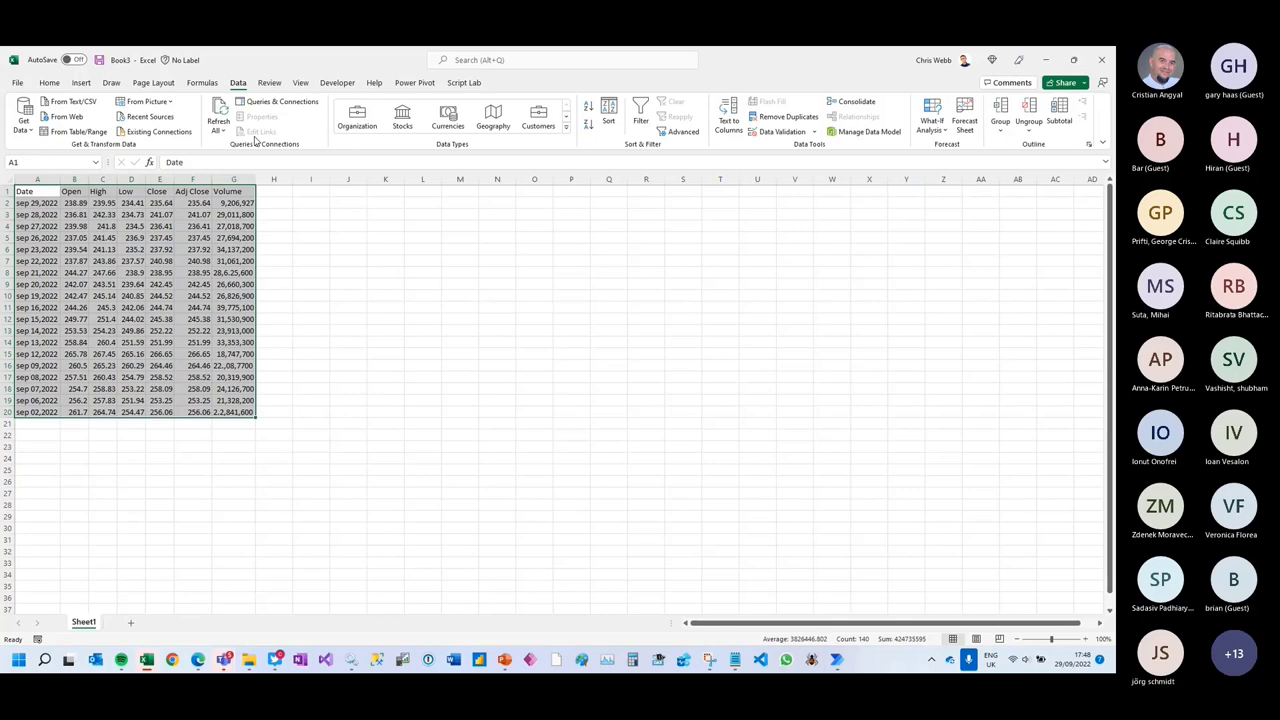
pyautogui.click(82, 84)
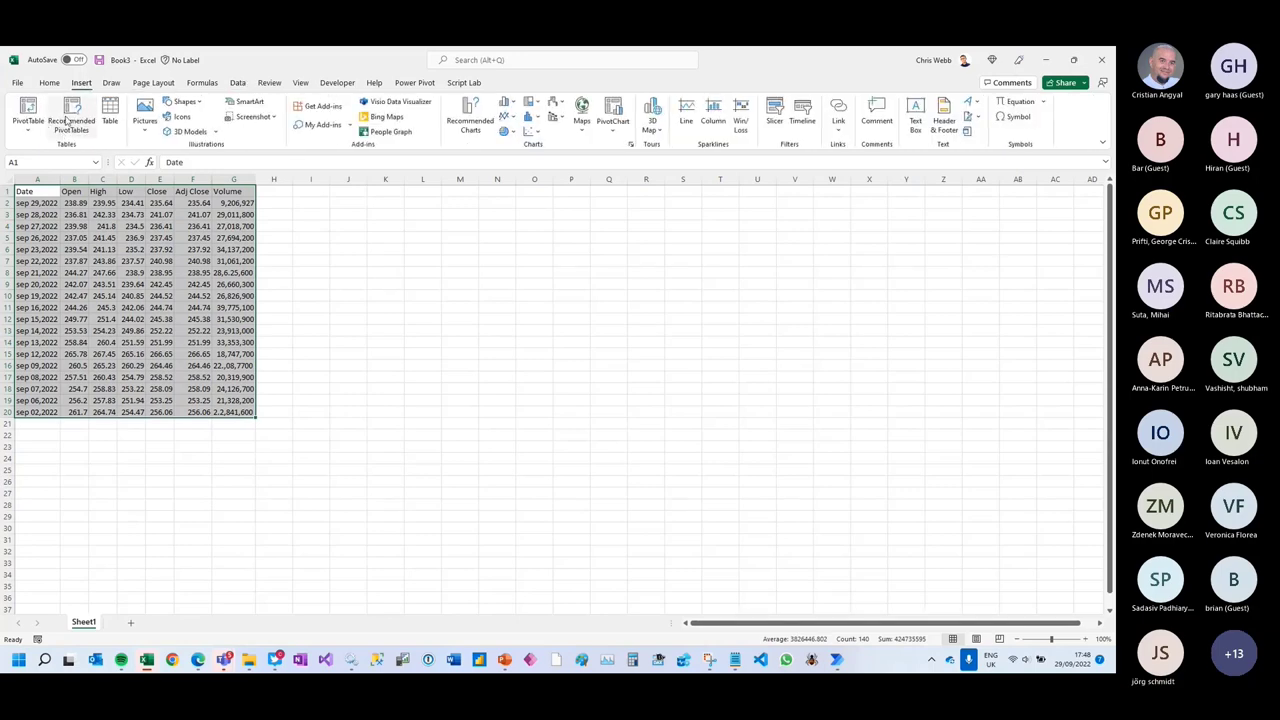
pyautogui.hotkey('ctrl', 't')
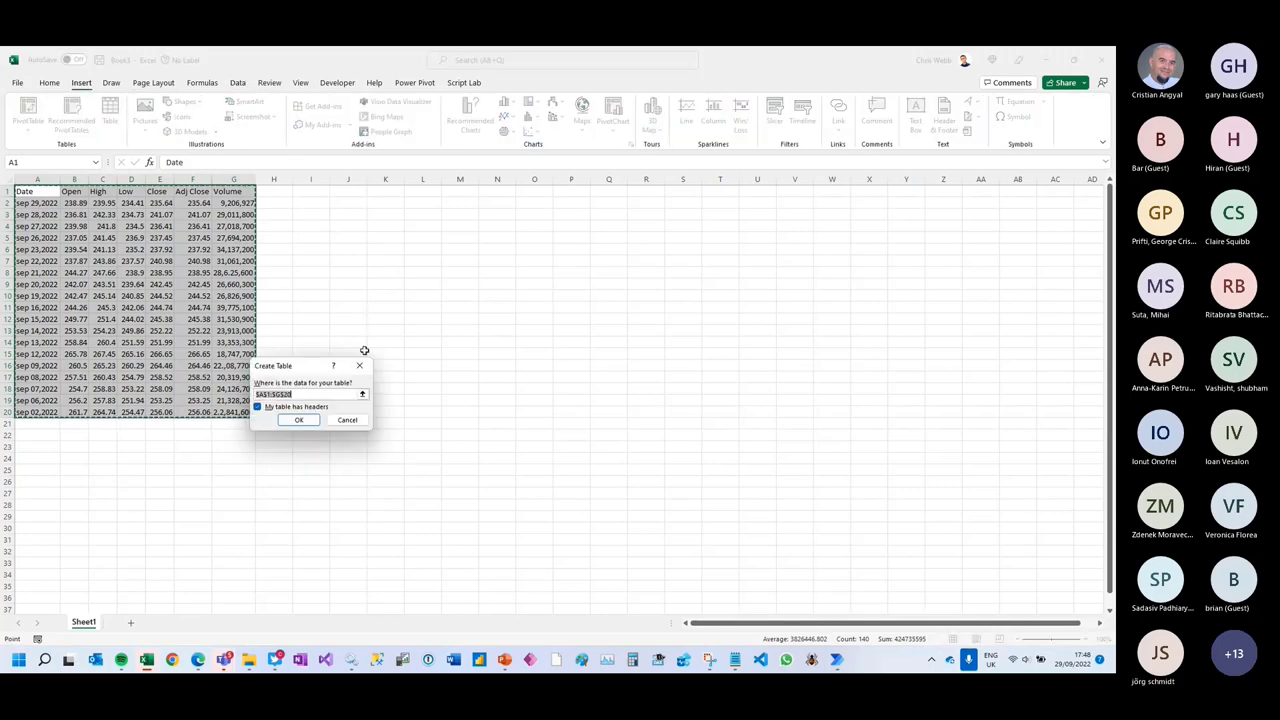
pyautogui.click(298, 418)
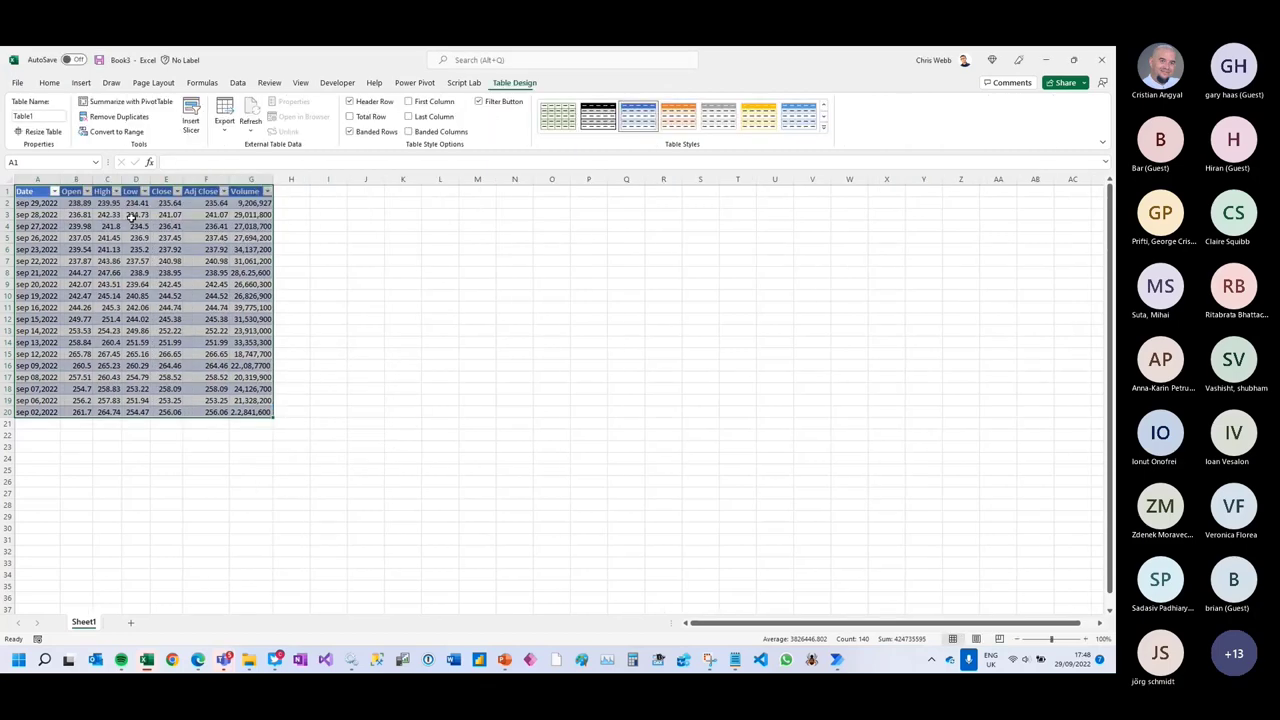
pyautogui.moveTo(81, 176); pyautogui.dragTo(81, 176)
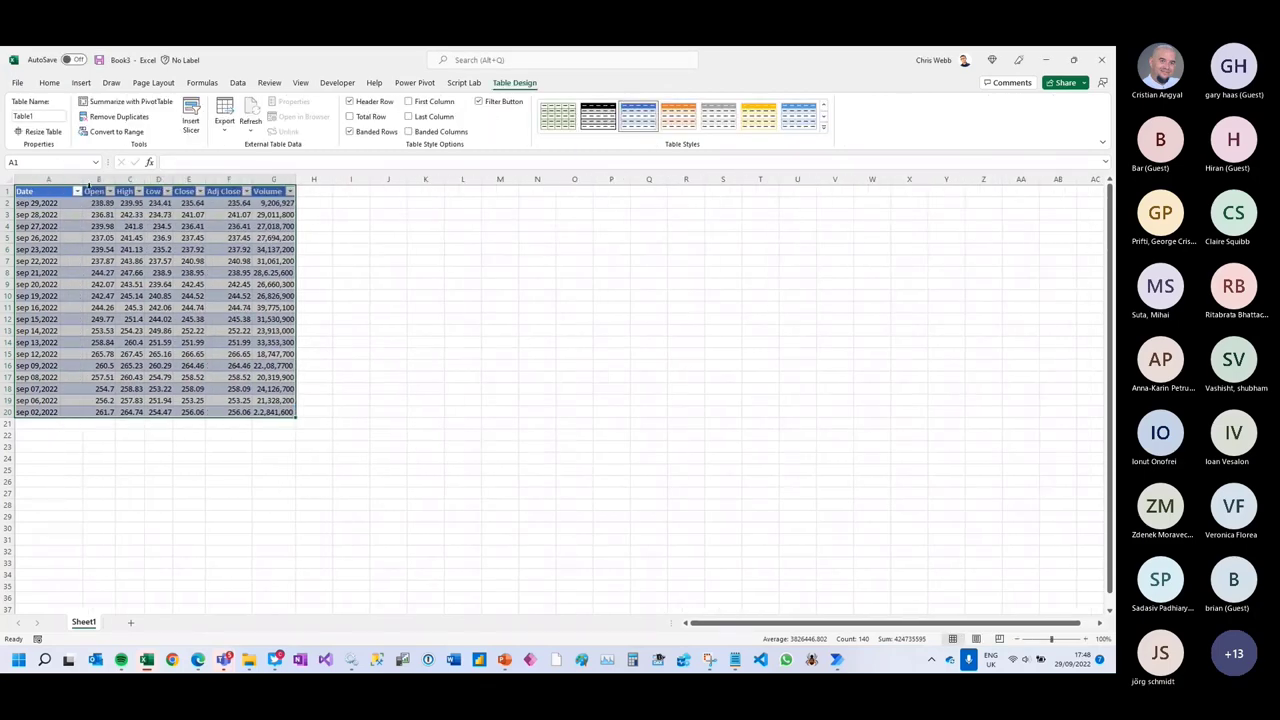
pyautogui.moveTo(294, 178); pyautogui.dragTo(313, 178)
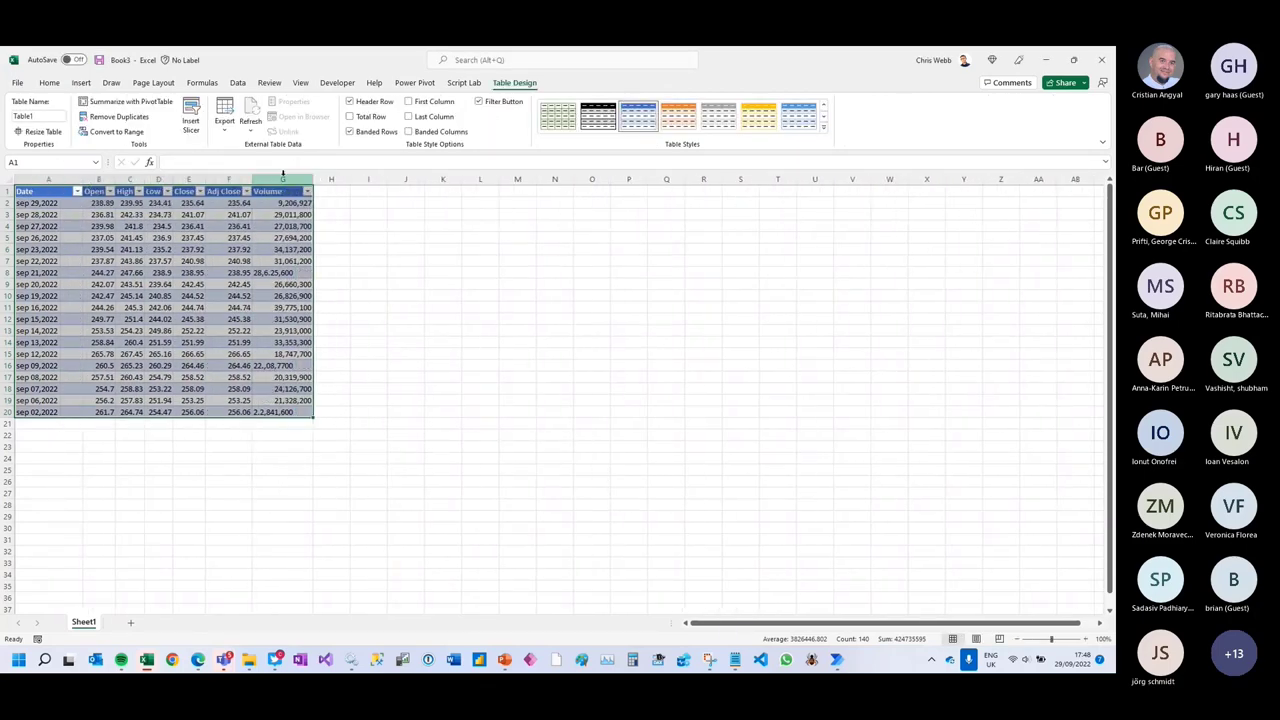
# - Run Analyze Data on the table, insert the suggested 'Open', 'High', 'Low' by 'Date' line chart, and enlarge it in height and width
pyautogui.click(49, 83)
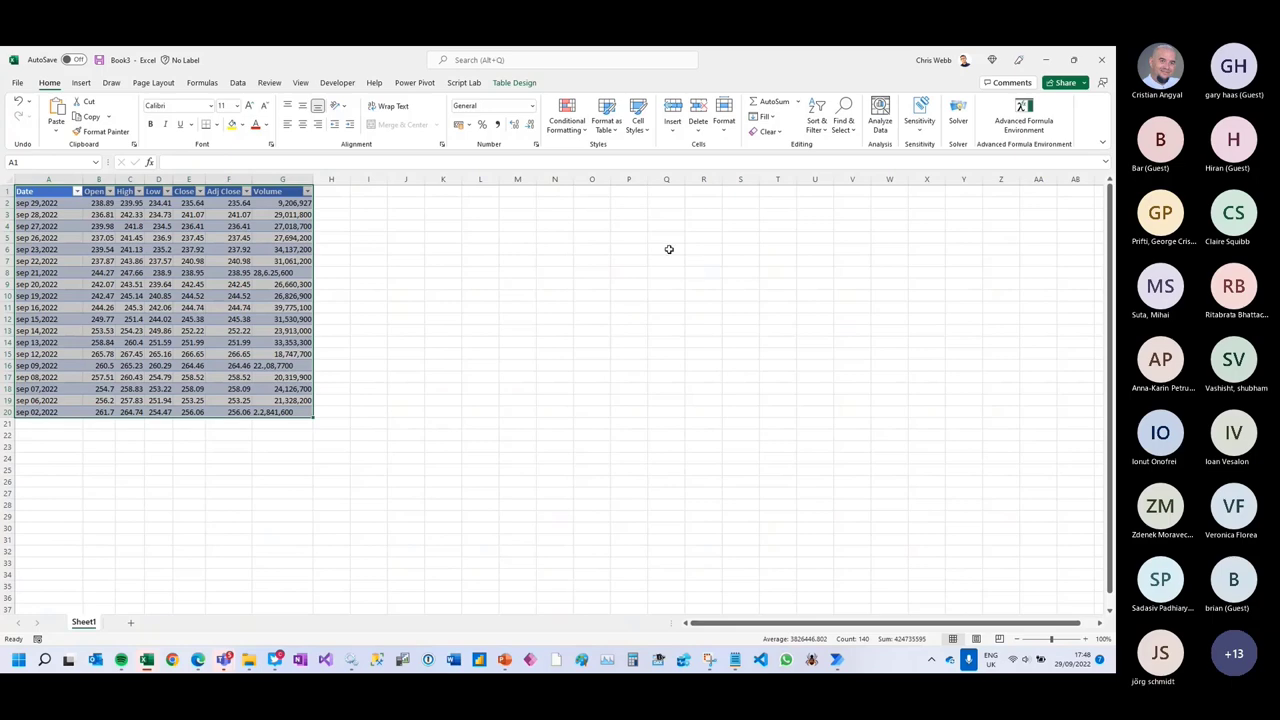
pyautogui.click(881, 112)
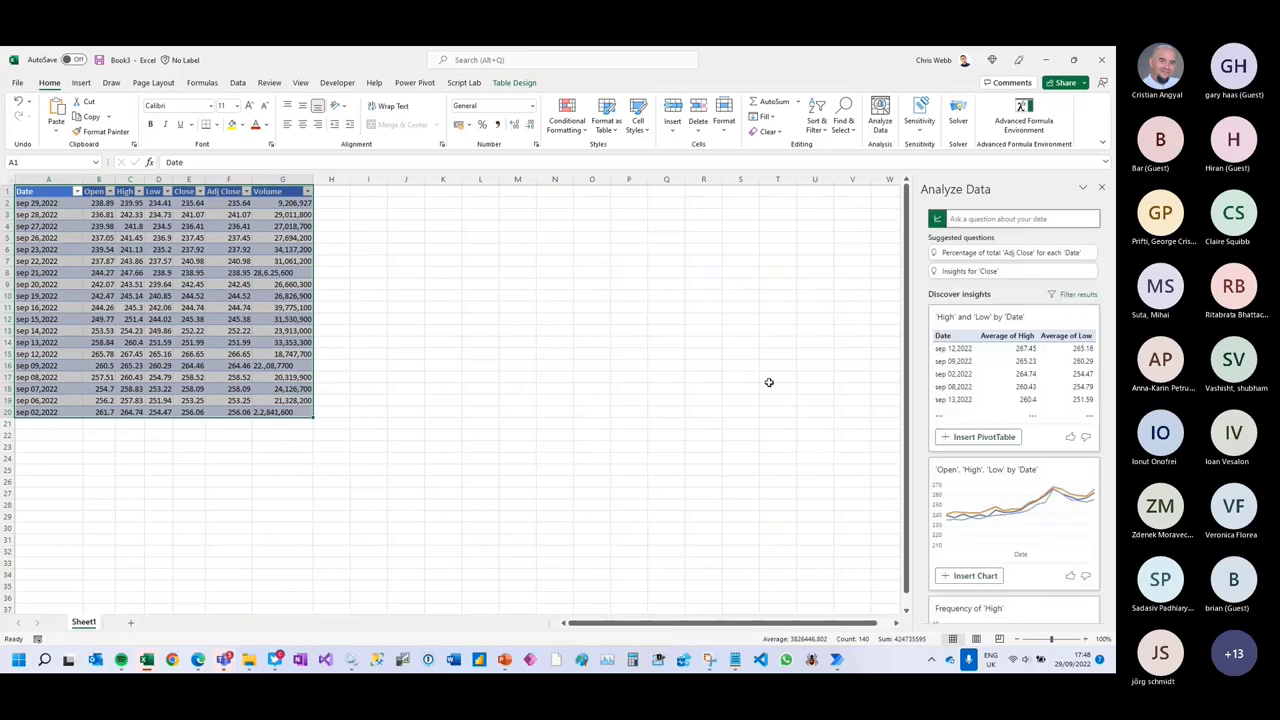
pyautogui.scroll(-3, 985, 395)
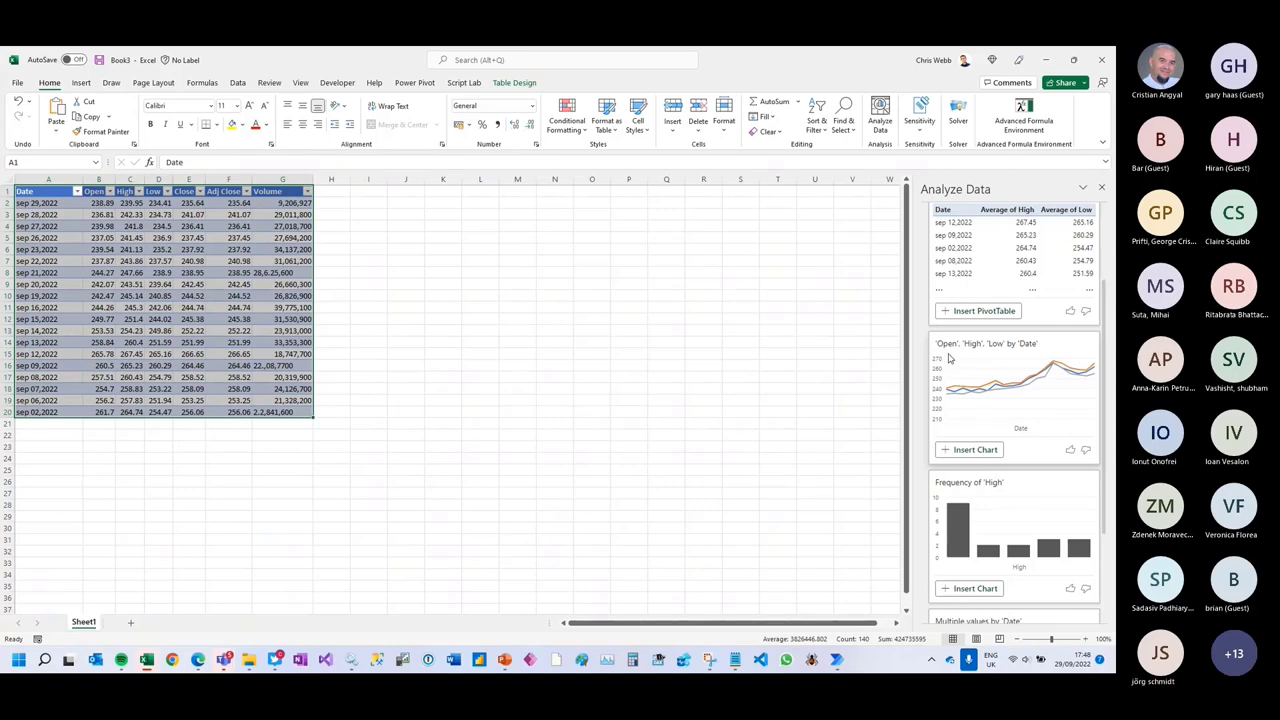
pyautogui.click(989, 453)
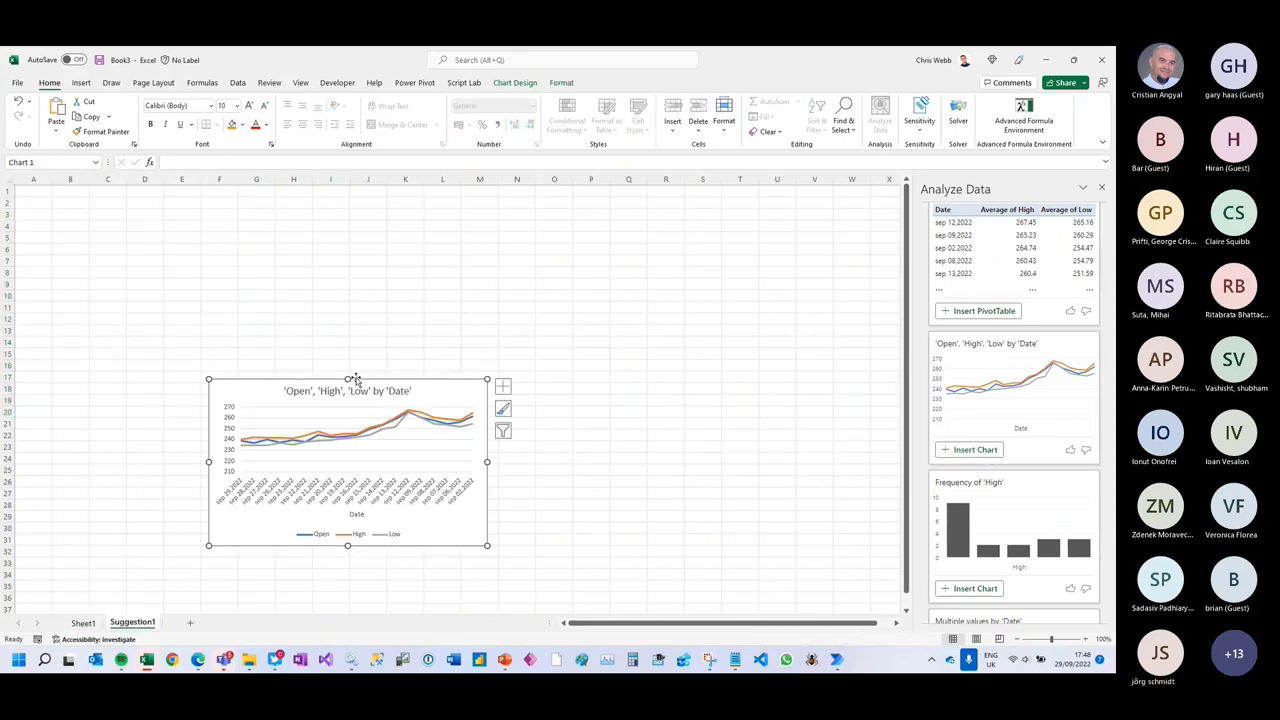
pyautogui.moveTo(347, 378); pyautogui.dragTo(338, 309)
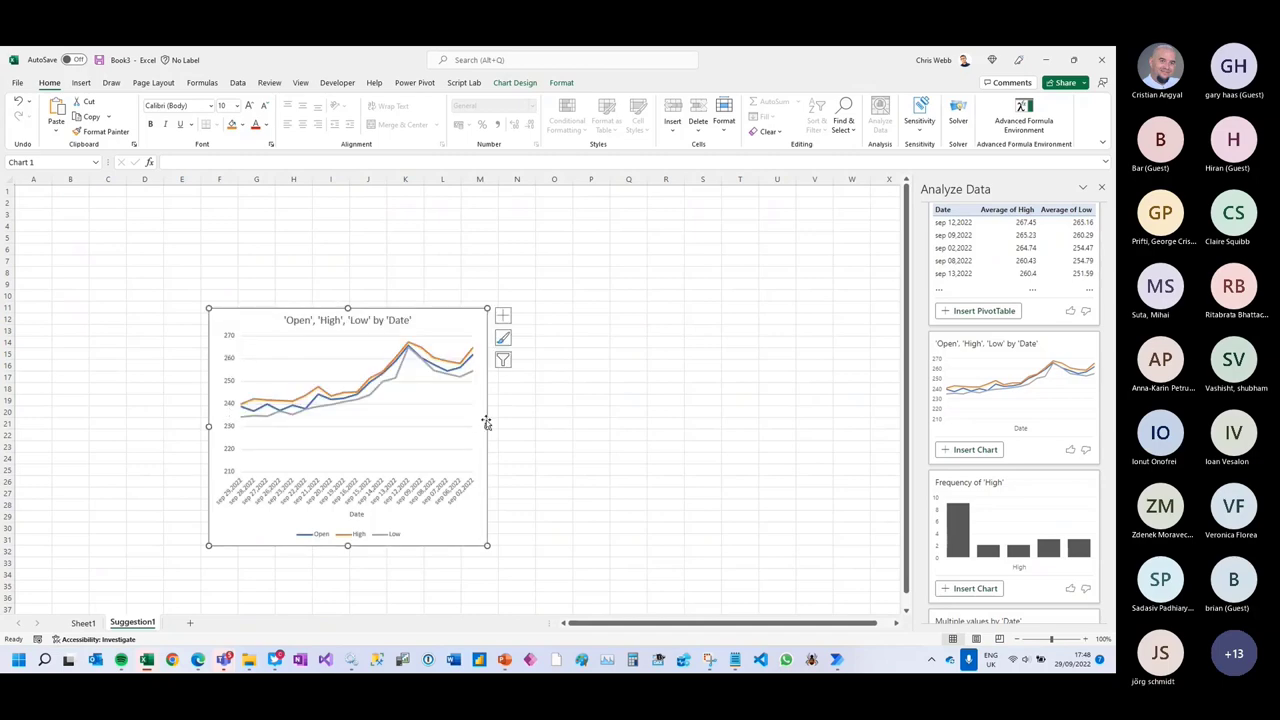
pyautogui.moveTo(487, 426); pyautogui.dragTo(660, 426)
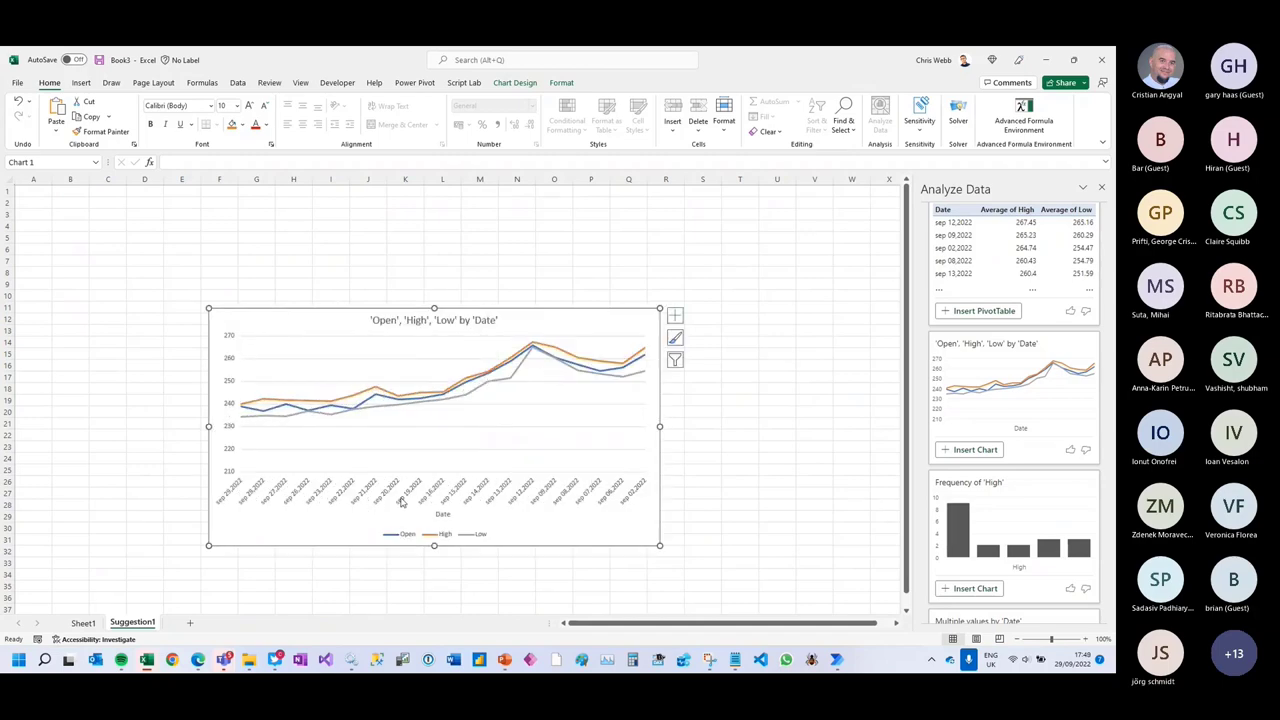
# - Ask Analyze Data on the Sheet1 table "dates where open greater 260" and insert the answer as a PivotChart
pyautogui.click(83, 622)
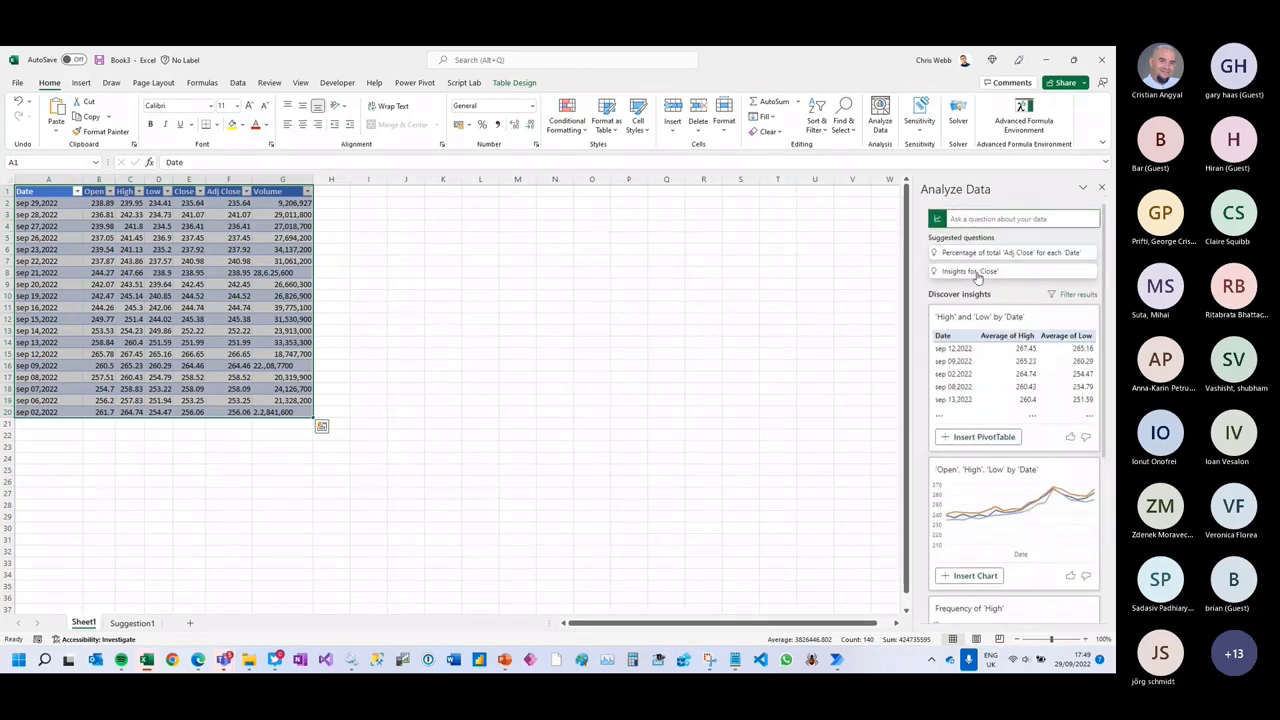
pyautogui.click(982, 221)
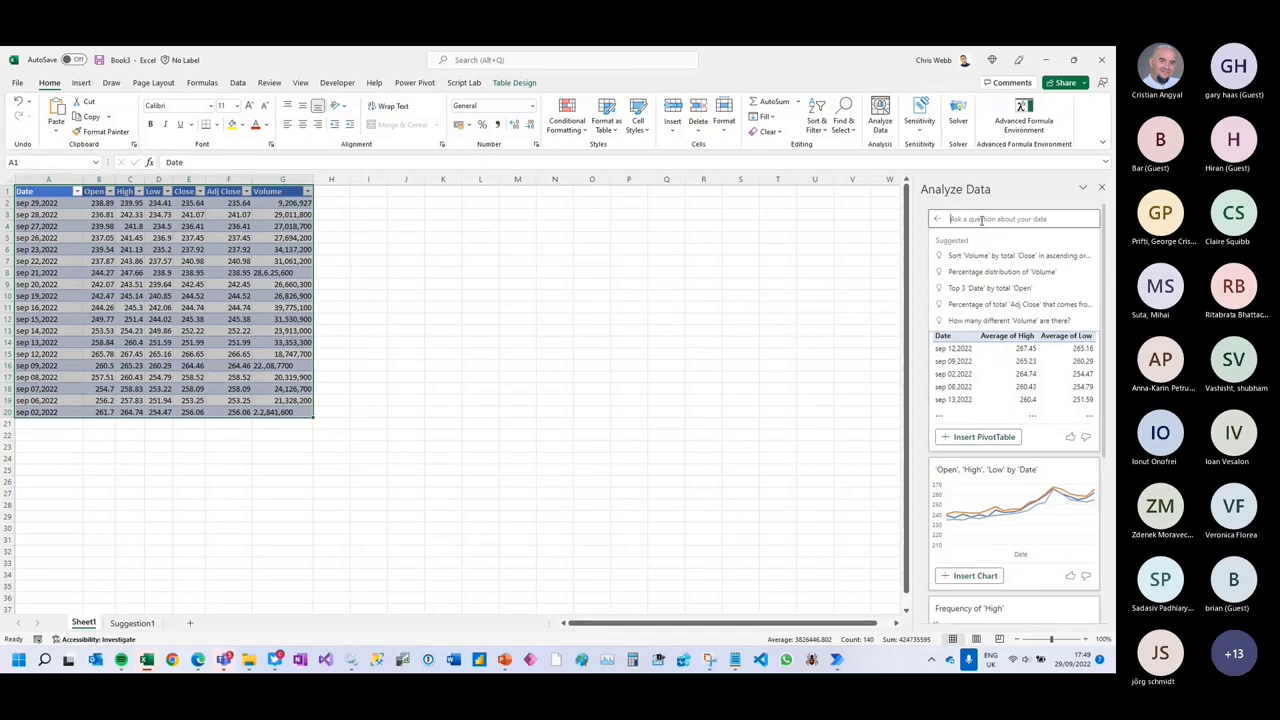
pyautogui.write('dat')
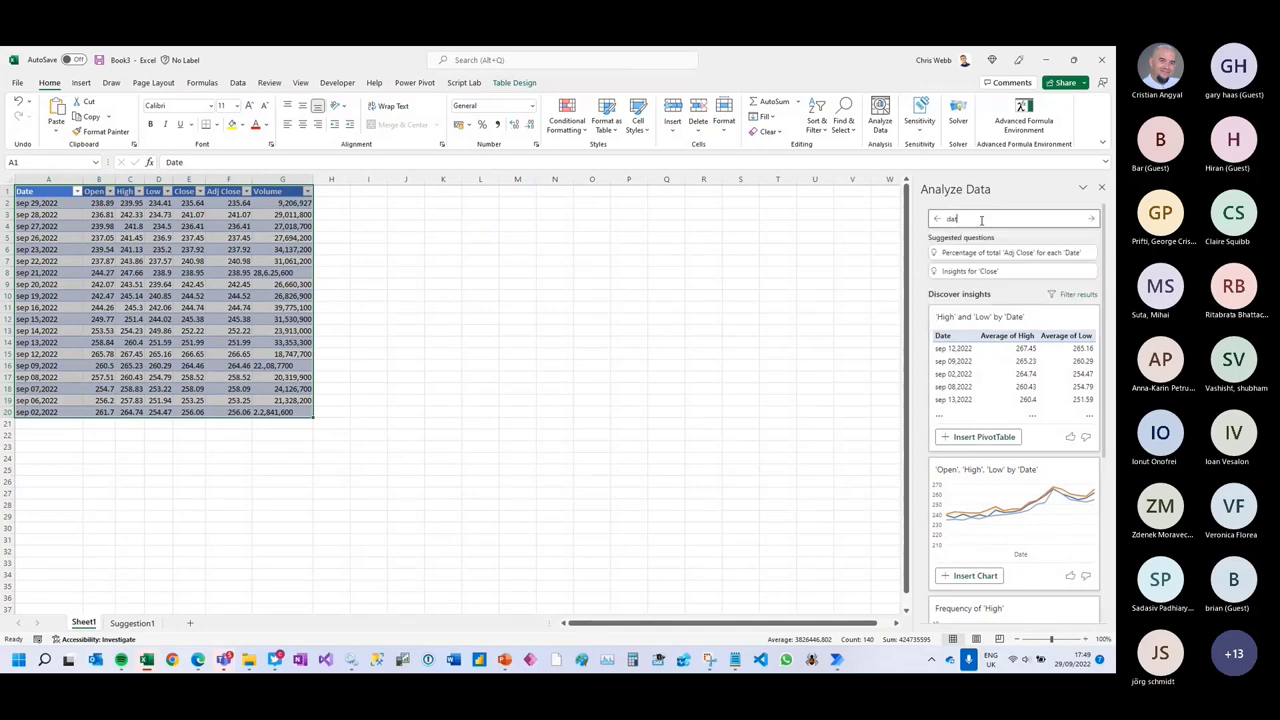
pyautogui.write('es where open')
pyautogui.write(' greater')
pyautogui.write(' 25')
pyautogui.write('0')
pyautogui.press('Return')
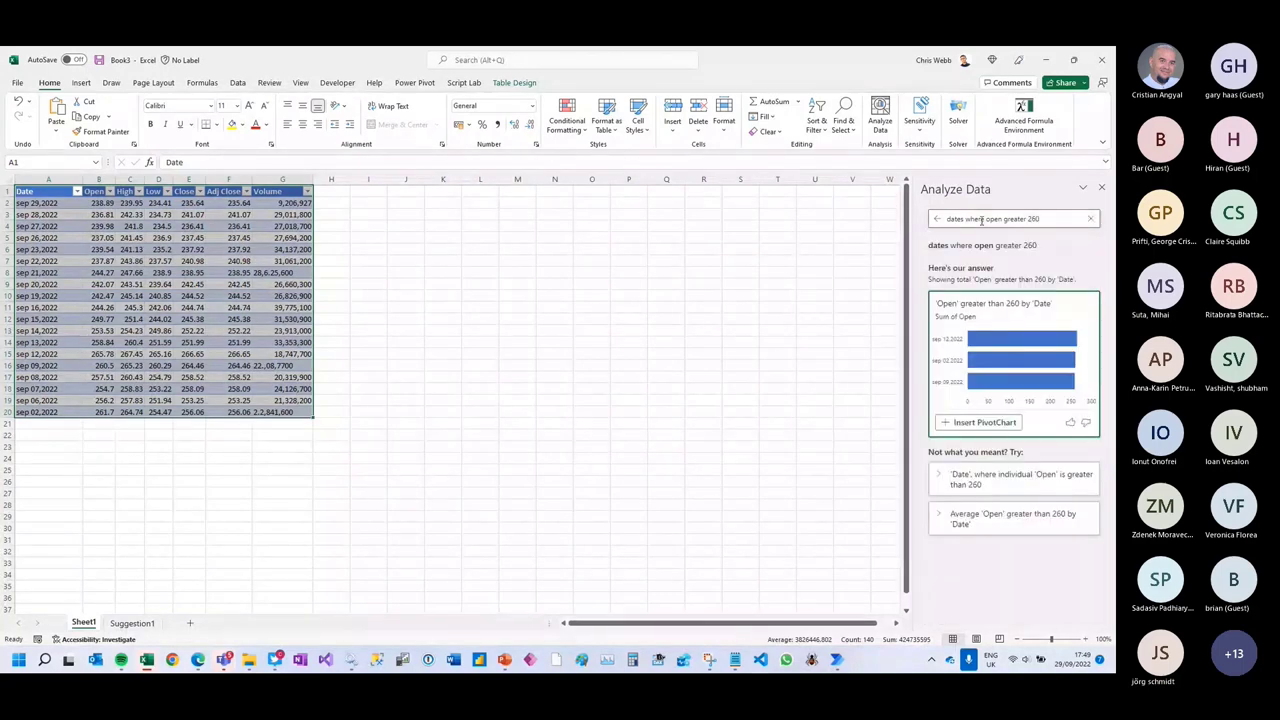
pyautogui.click(984, 422)
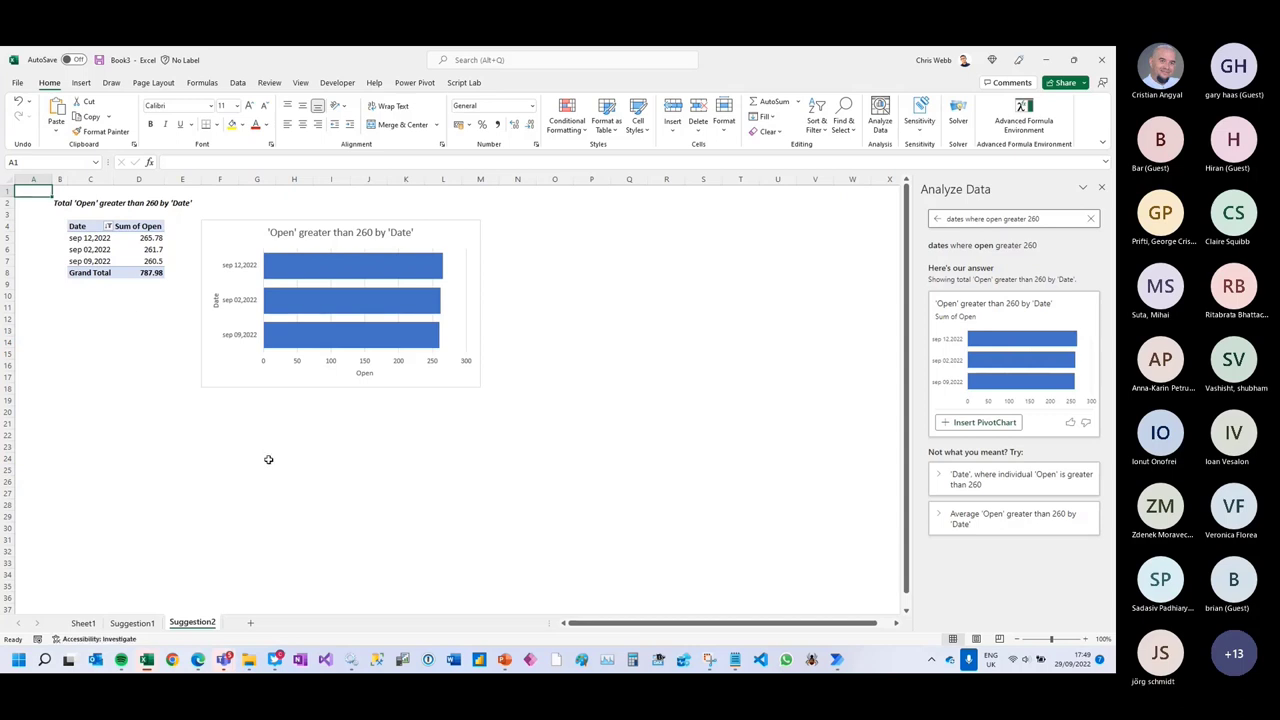
# - Return to the price table on Sheet1 and select the empty cell A25 below it
pyautogui.click(140, 624)
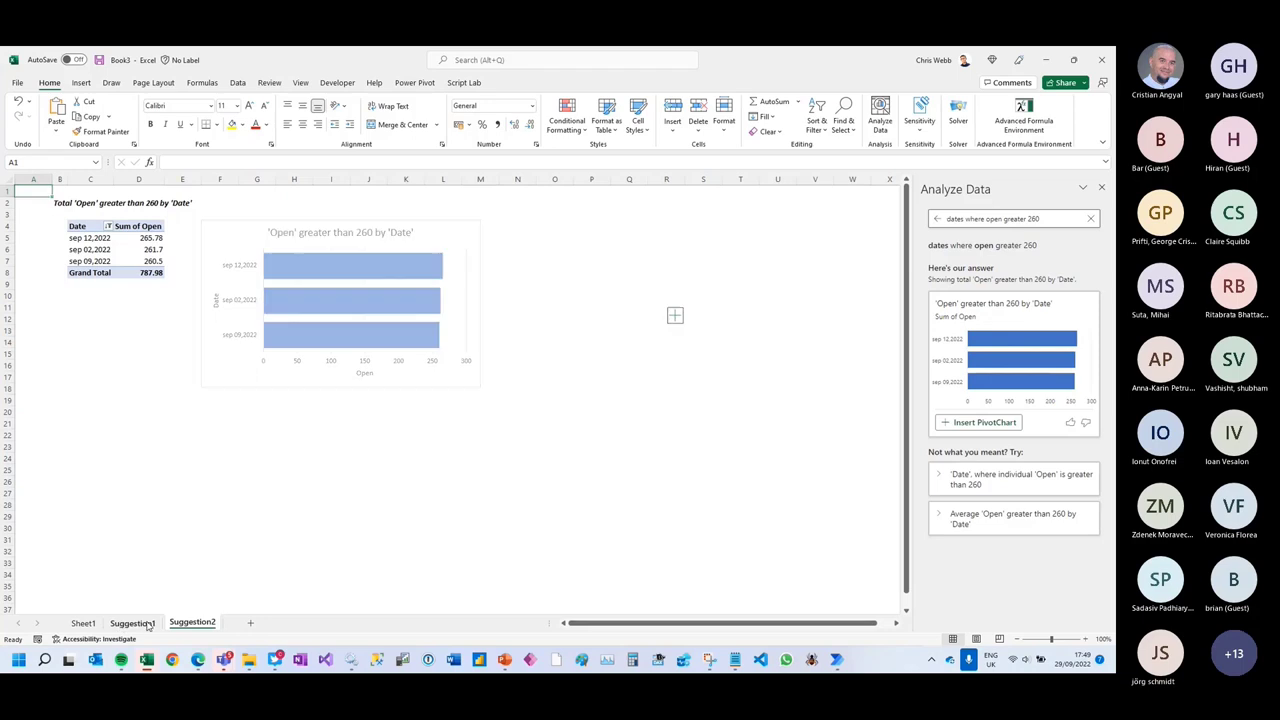
pyautogui.click(84, 623)
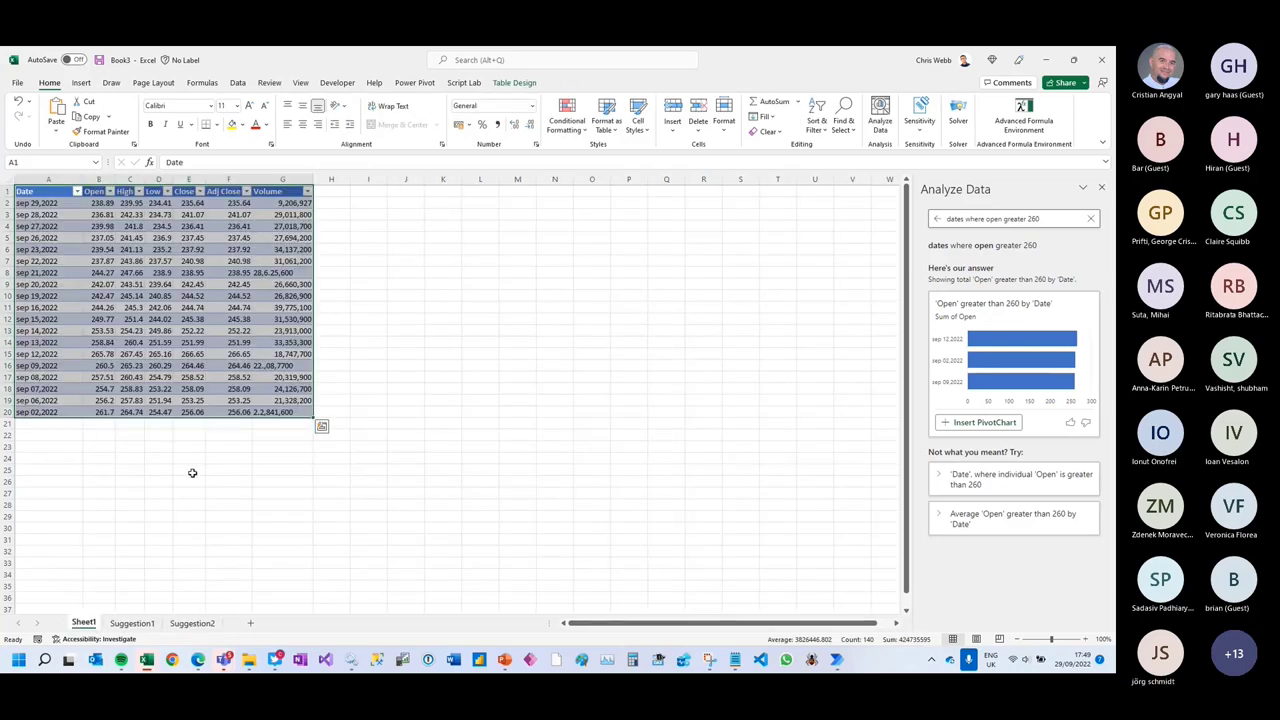
pyautogui.click(44, 446)
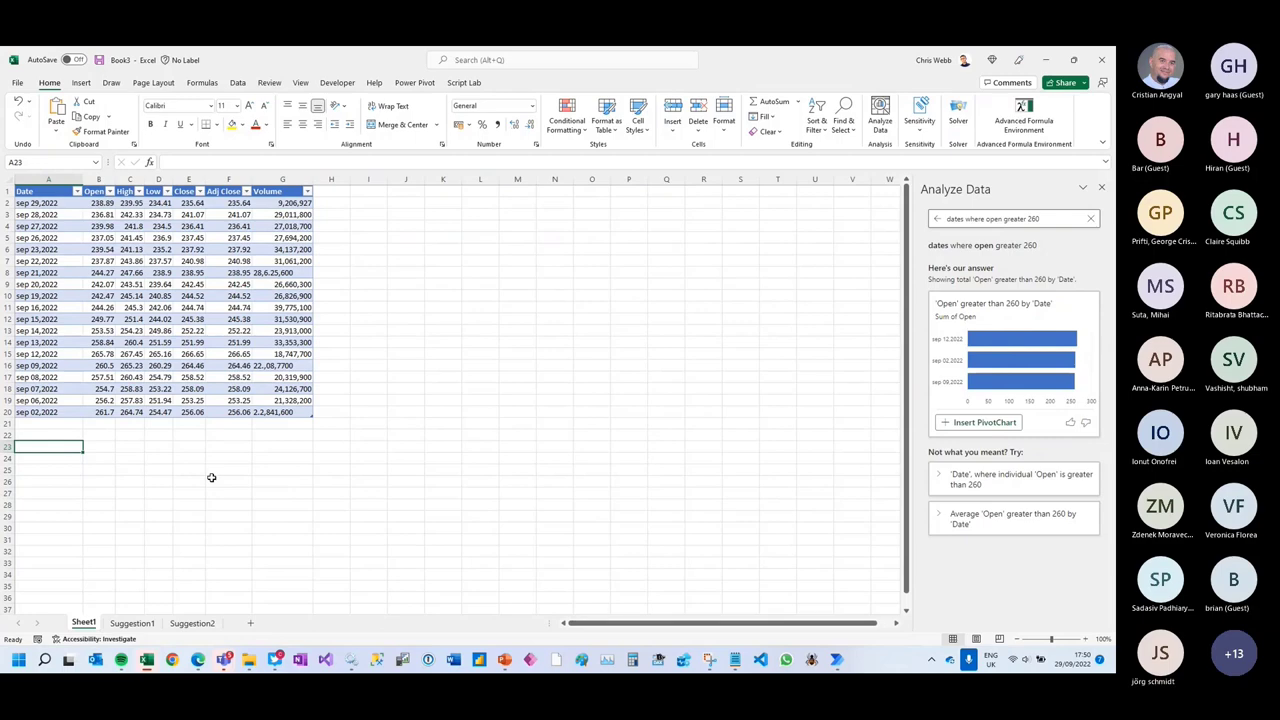
pyautogui.click(234, 162)
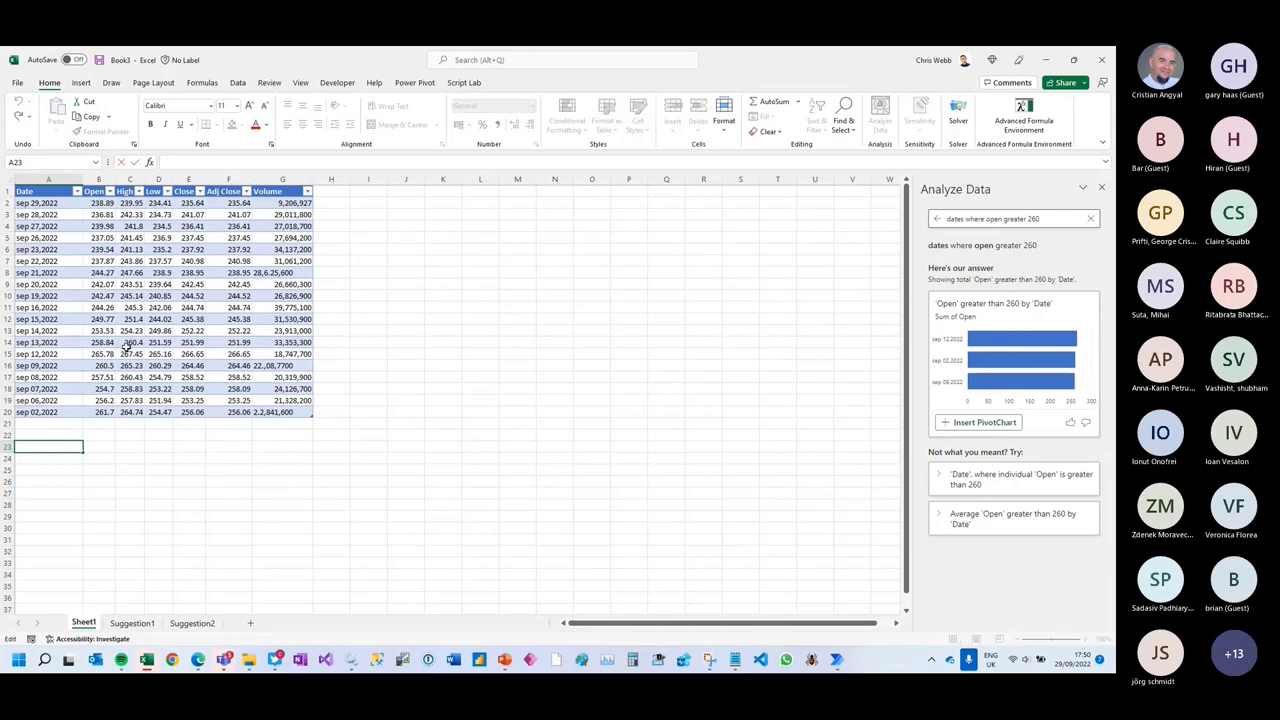
pyautogui.click(56, 471)
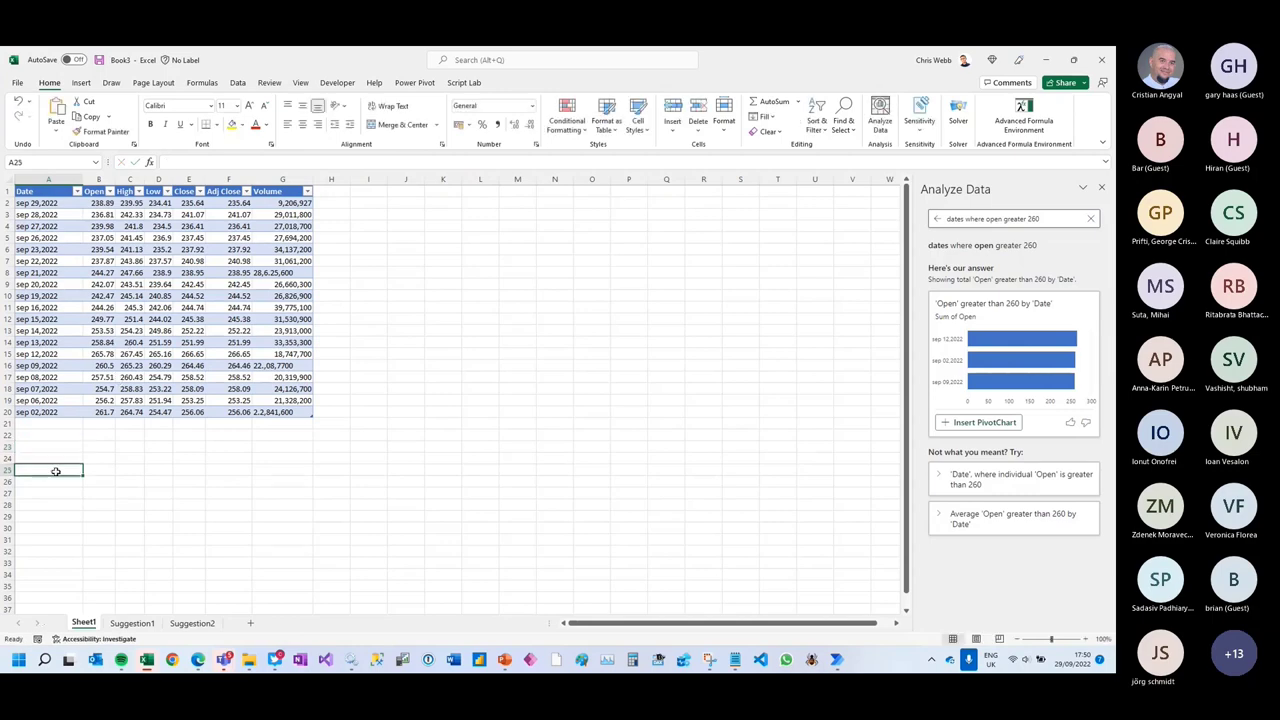
# - Begin a FILTER formula in A25 with Table1[#Data] as the array to filter
pyautogui.click(188, 162)
pyautogui.write('=FILTER(')
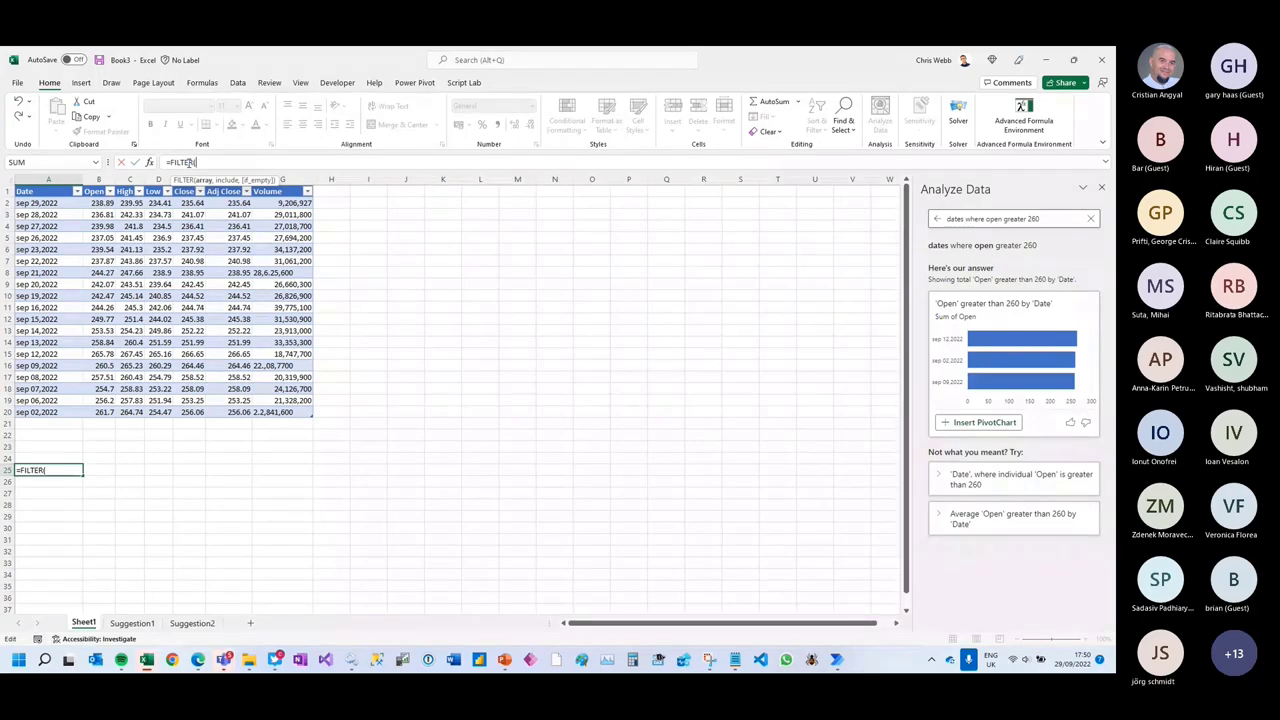
pyautogui.write("'")
pyautogui.write('t')
pyautogui.press('Down')
pyautogui.press('Down')
pyautogui.press('Down')
pyautogui.press('Down')
pyautogui.press('Down')
pyautogui.press('Down')
pyautogui.press('Down')
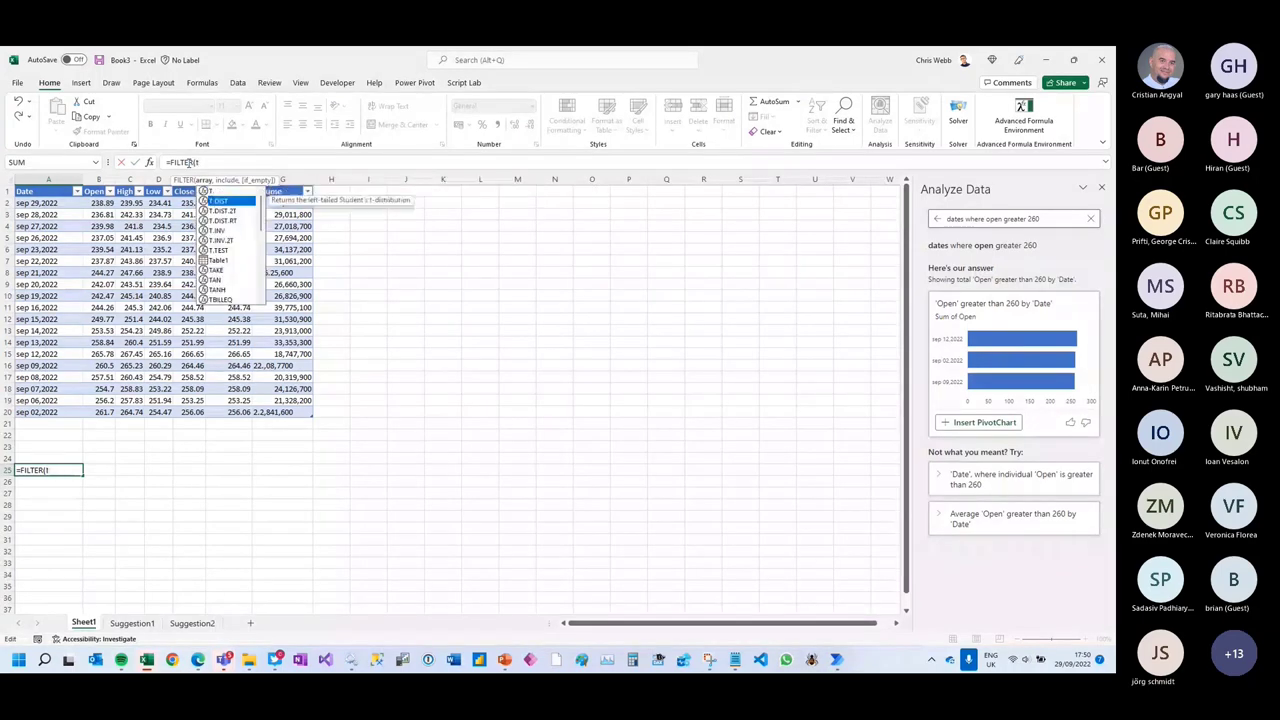
pyautogui.press('Tab')
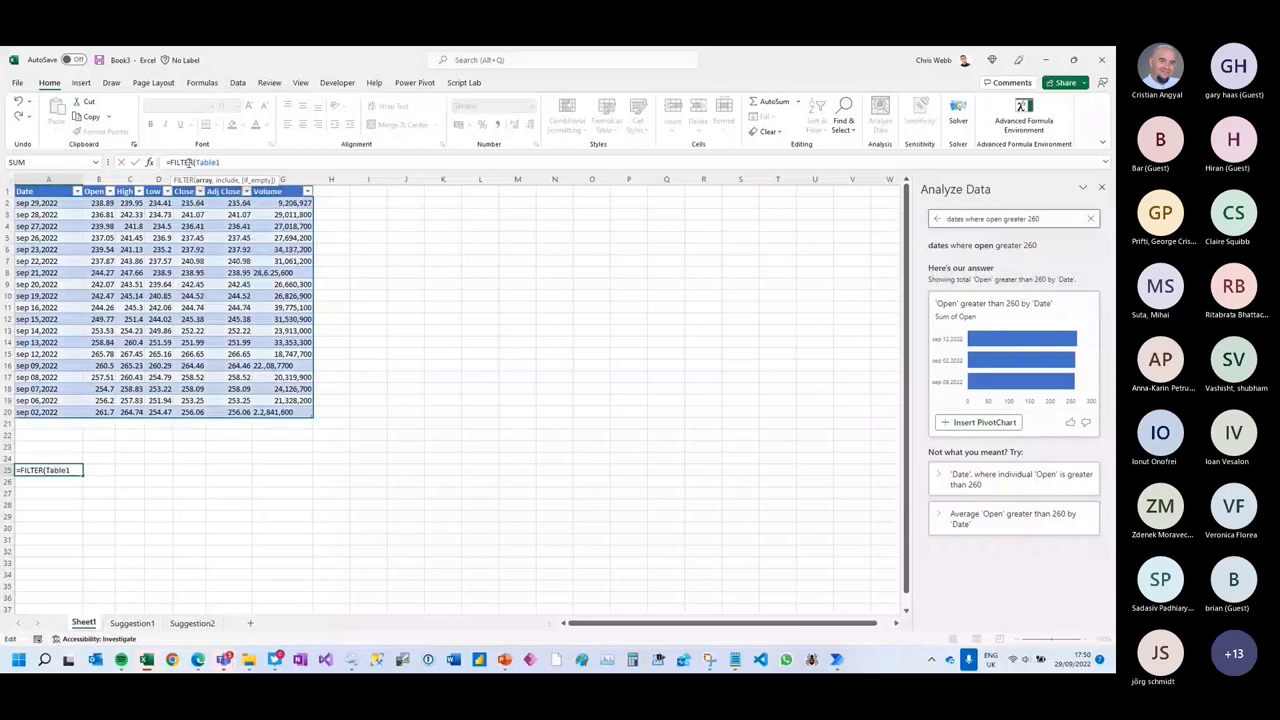
pyautogui.write('[')
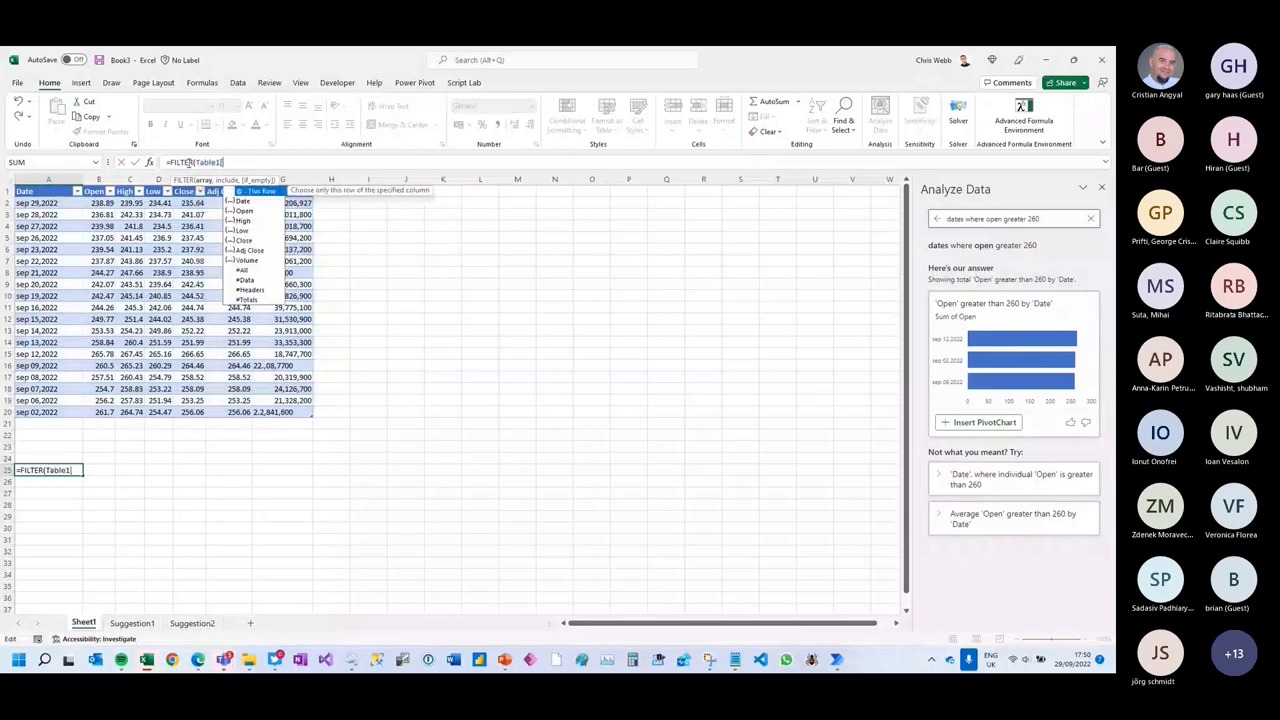
pyautogui.press('Down')
pyautogui.press('Down')
pyautogui.press('Down')
pyautogui.press('Down')
pyautogui.press('Down')
pyautogui.press('Down')
pyautogui.press('Down')
pyautogui.press('Down')
pyautogui.press('Down')
pyautogui.press('Tab')
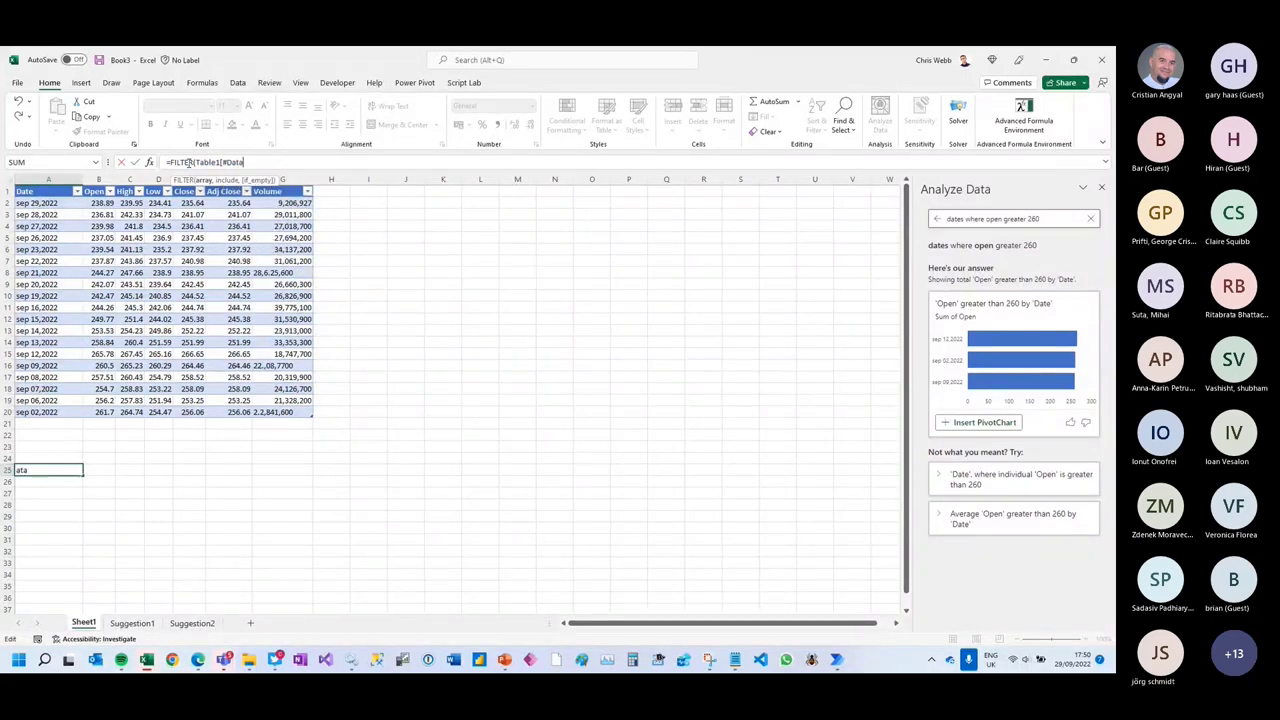
pyautogui.write(']')
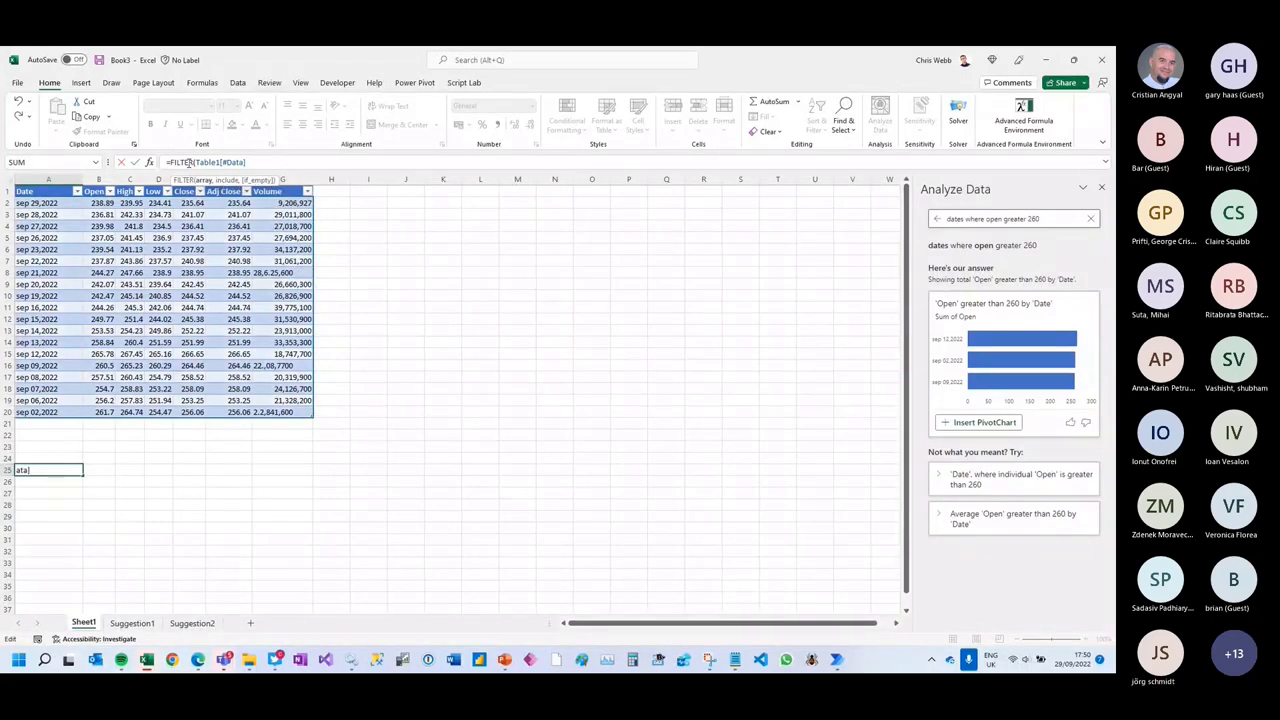
pyautogui.write(',')
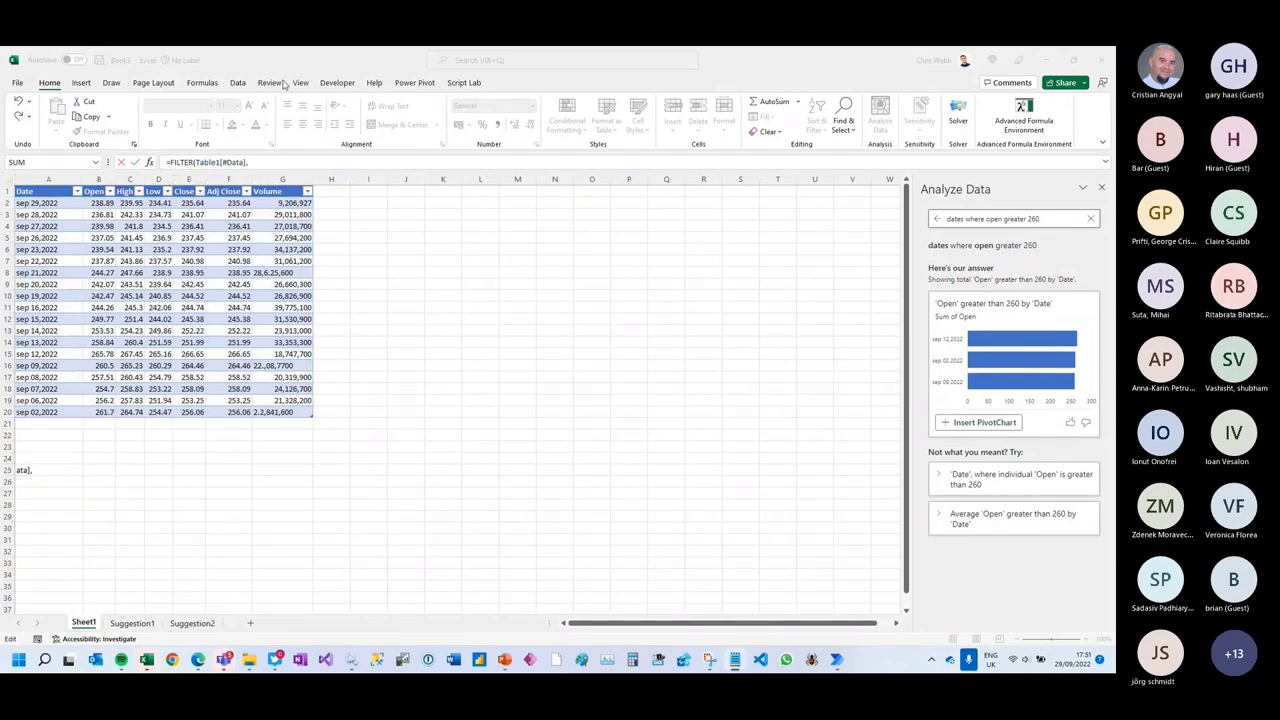
# - Complete the A25 FILTER formula with the include condition Table1[Open]>260
pyautogui.click(269, 162)
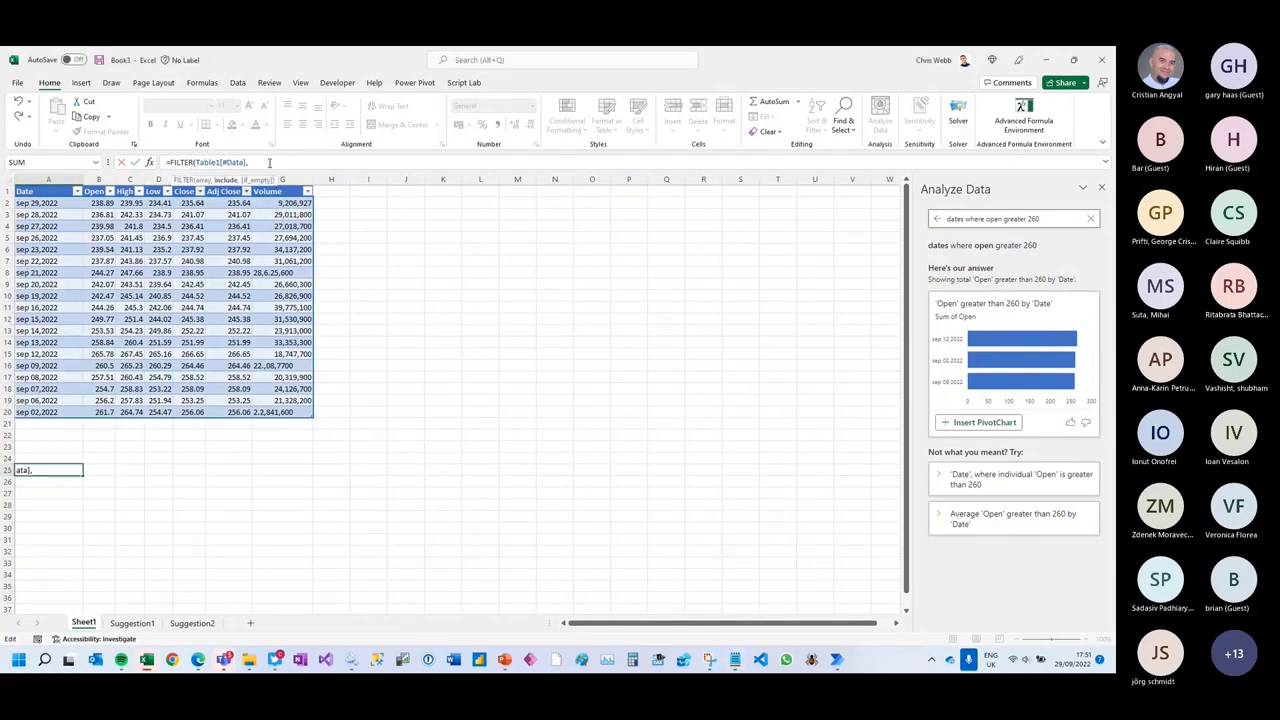
pyautogui.write('Tab')
pyautogui.write('le1[op')
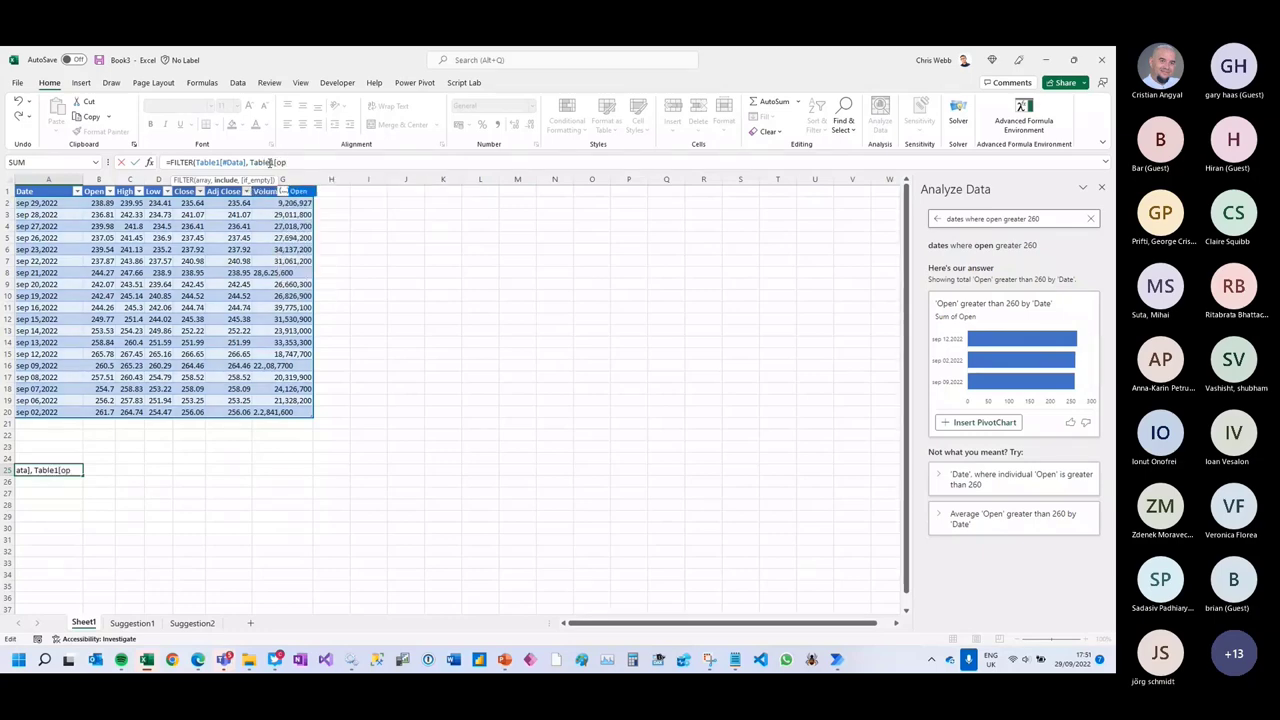
pyautogui.press('Tab')
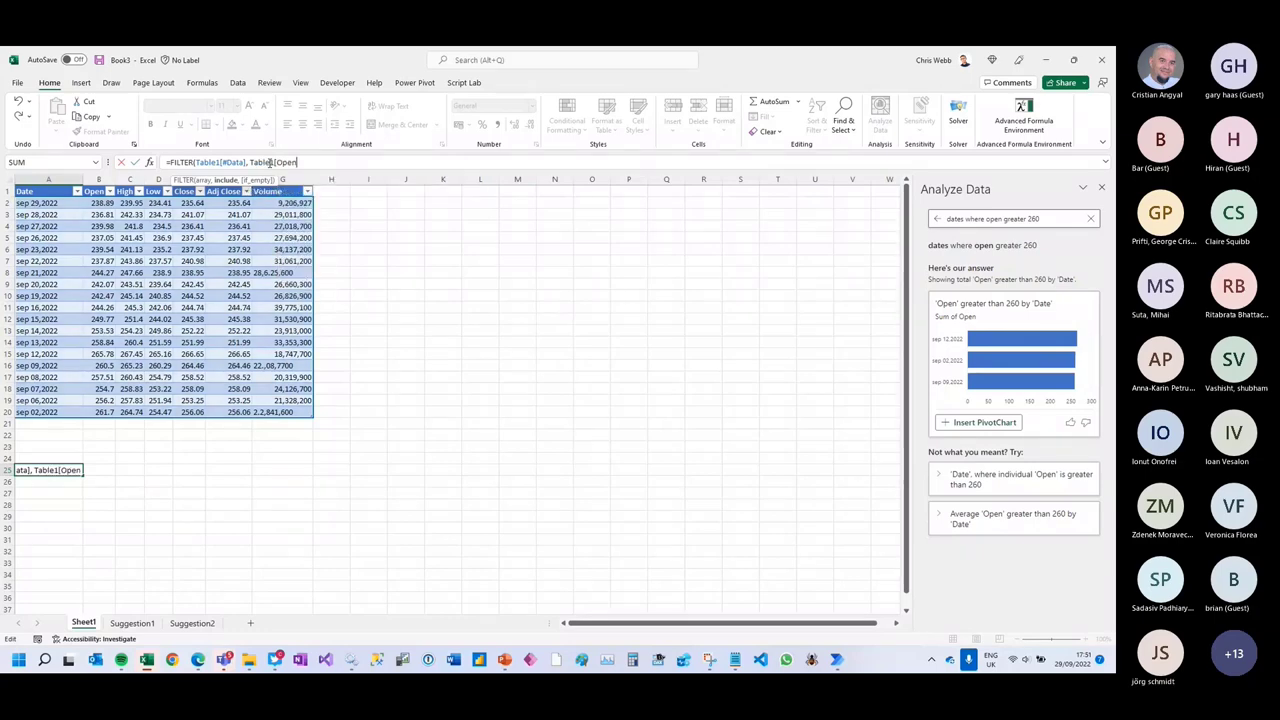
pyautogui.write('] ')
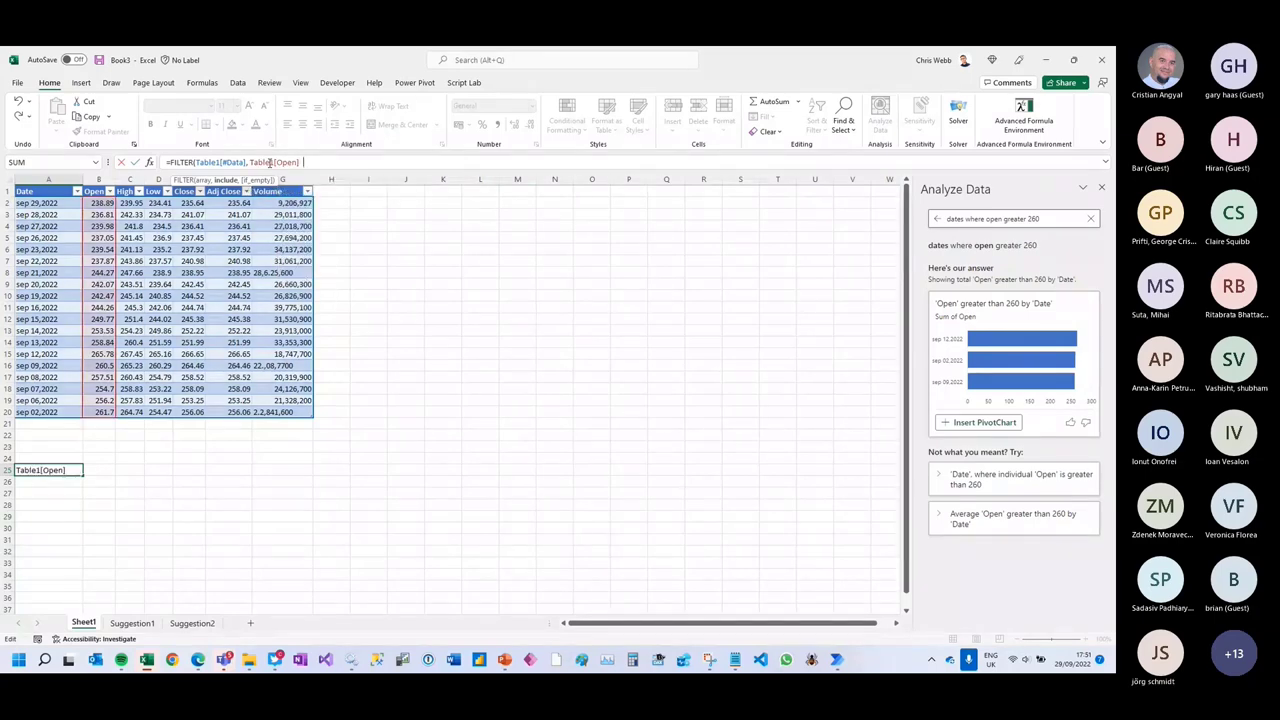
pyautogui.write('260)')
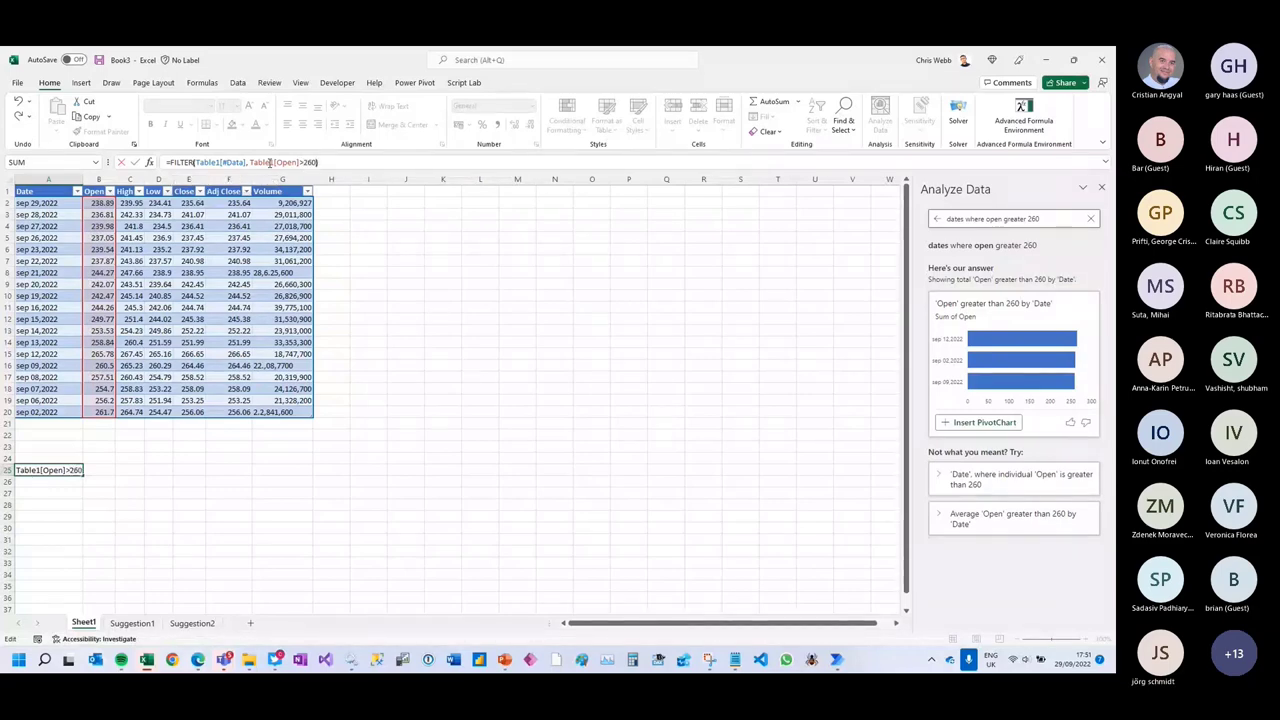
pyautogui.press('Return')
# - Enter 250 in cell A23, above the filtered results, as a threshold value
pyautogui.press('Up')
pyautogui.press('Up')
pyautogui.press('Up')
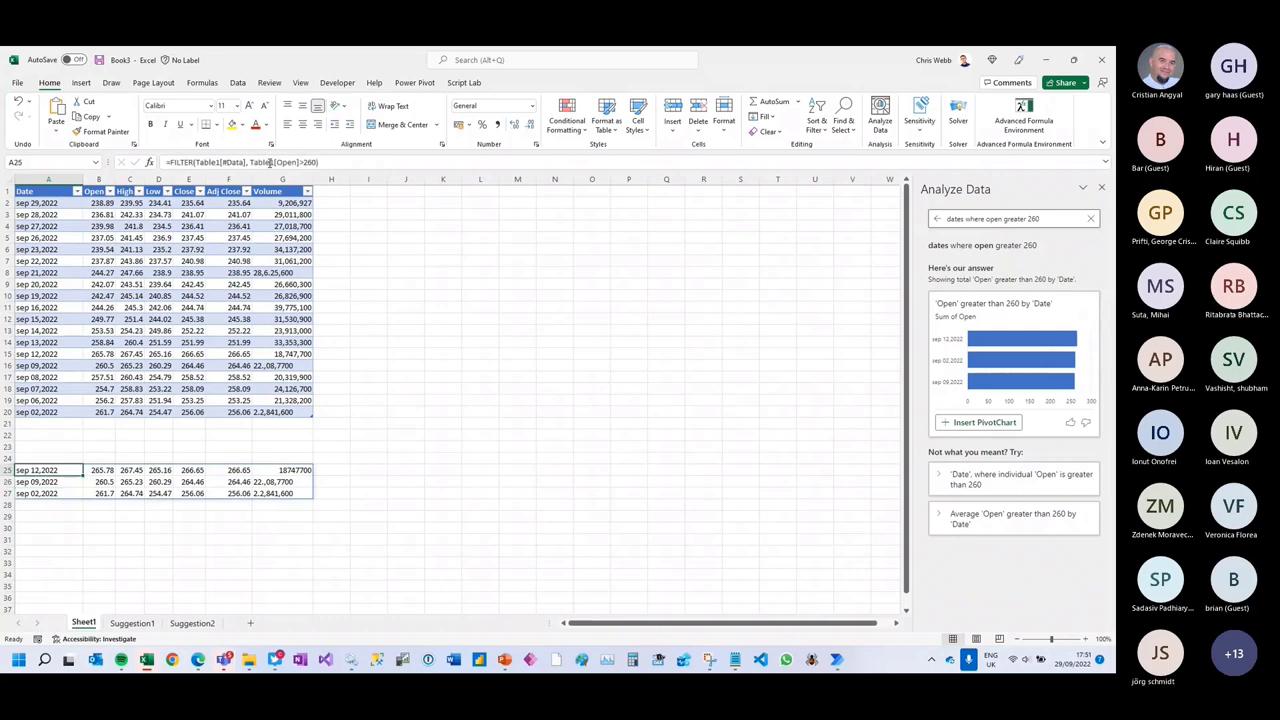
pyautogui.press('Up')
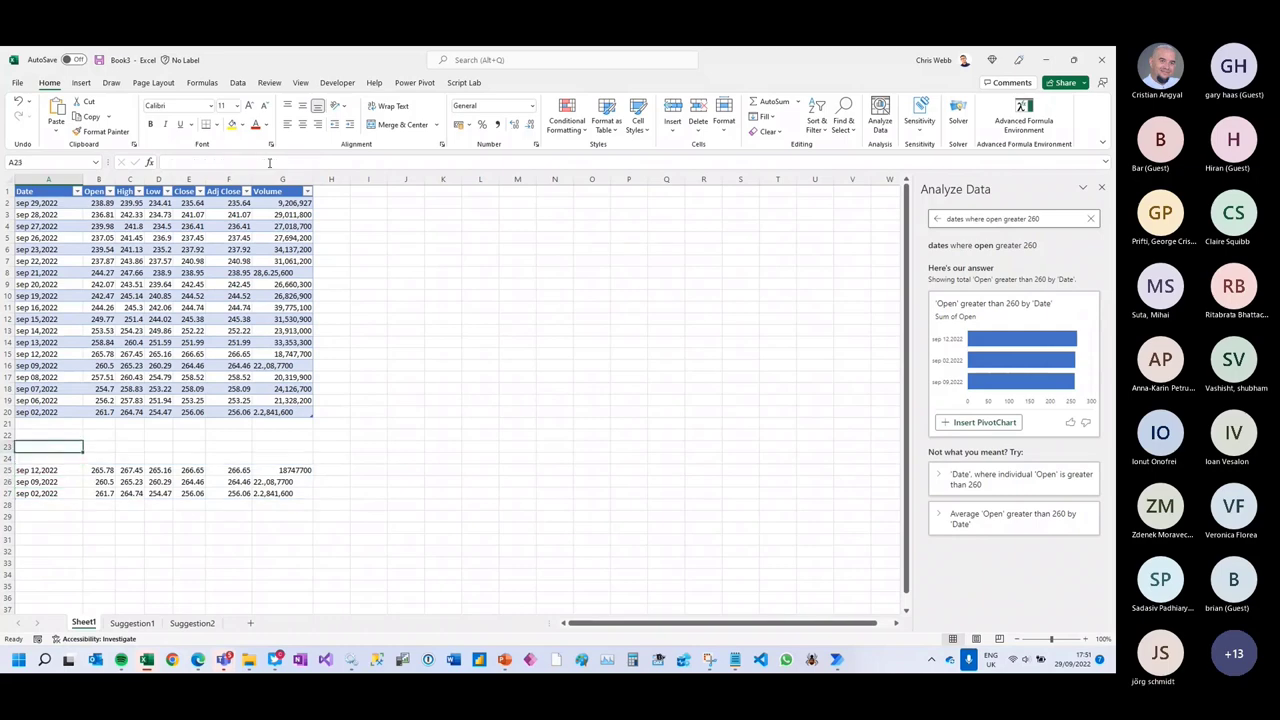
pyautogui.write('250')
pyautogui.press('Return')
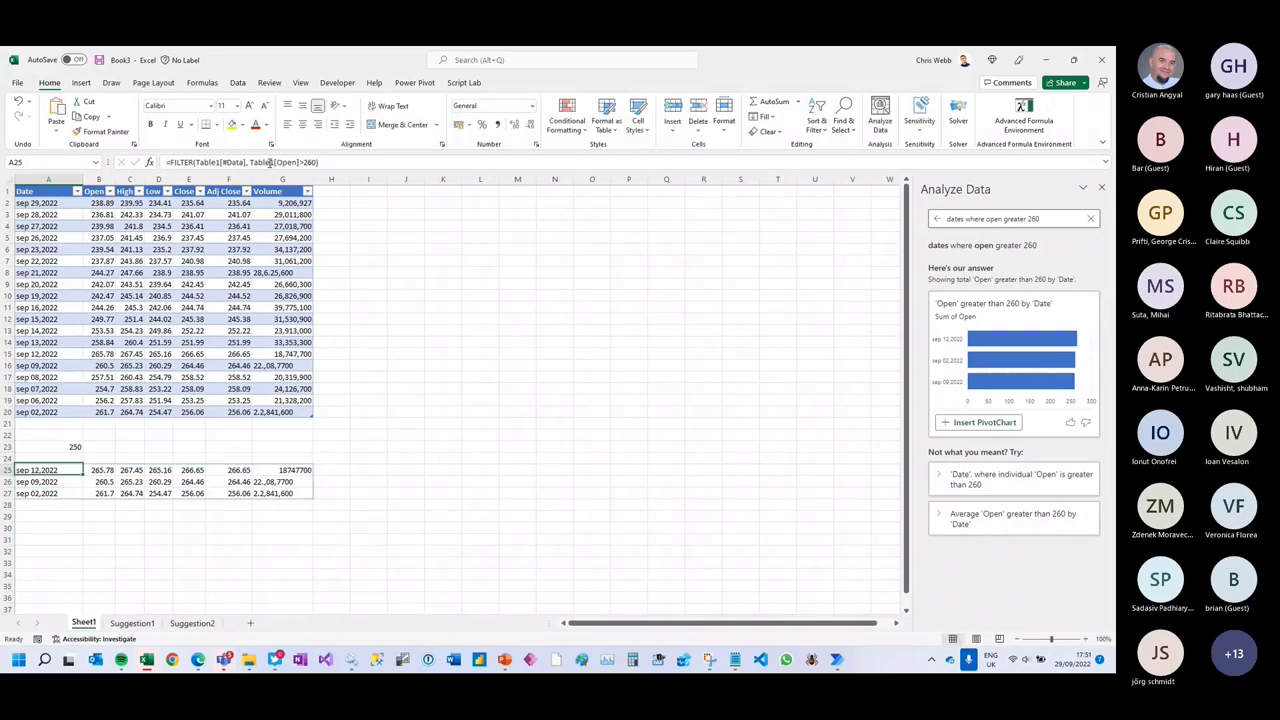
# - Replace the fixed 260 in the A25 FILTER formula with a reference to cell A23
pyautogui.press('Down')
pyautogui.doubleClick(310, 162)
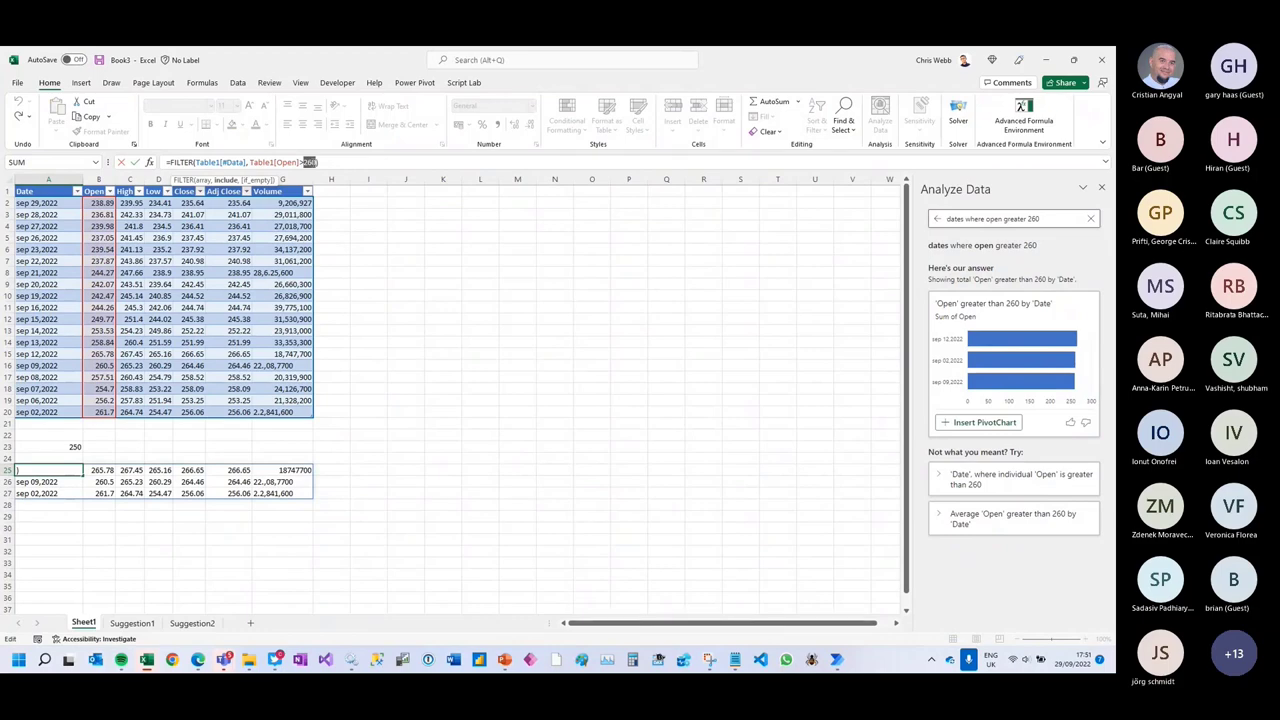
pyautogui.write('a23')
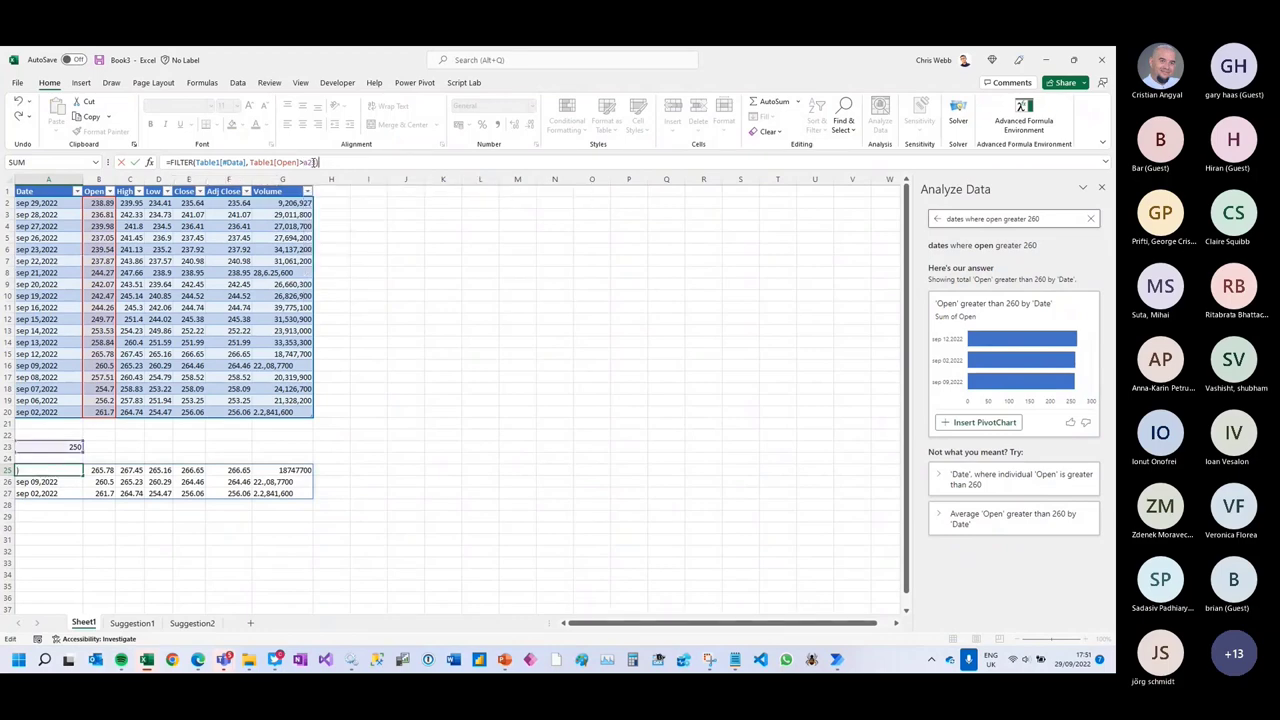
pyautogui.press('Return')
# - Change the threshold in A23 to 240 and review the filtered rows below it
pyautogui.press('Up')
pyautogui.press('Up')
pyautogui.press('Up')
pyautogui.write('240')
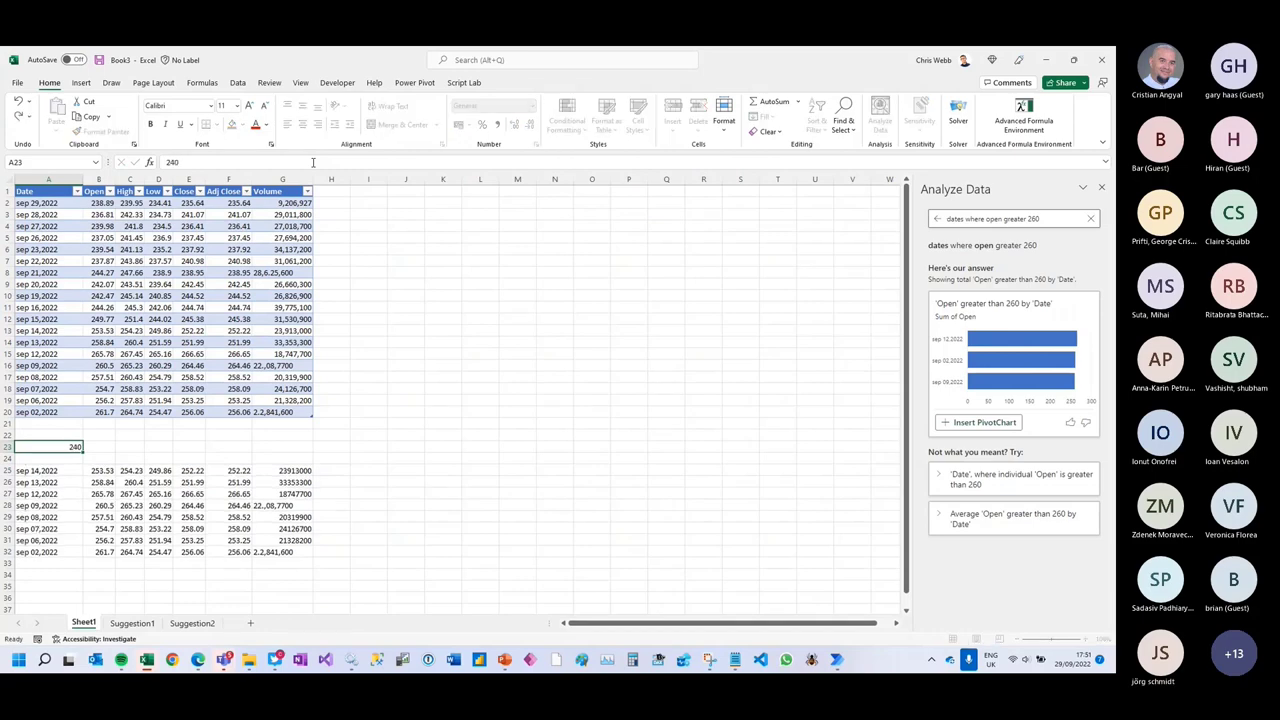
pyautogui.press('Return')
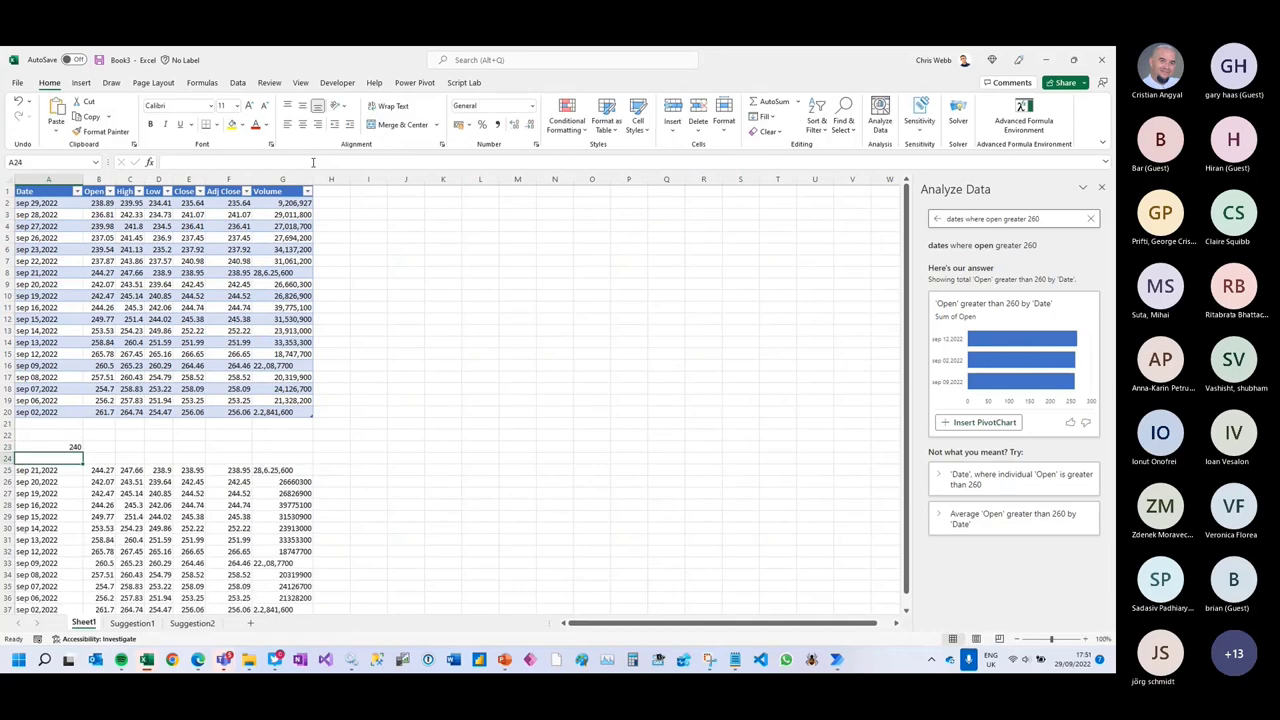
pyautogui.scroll(-2, 257, 343)
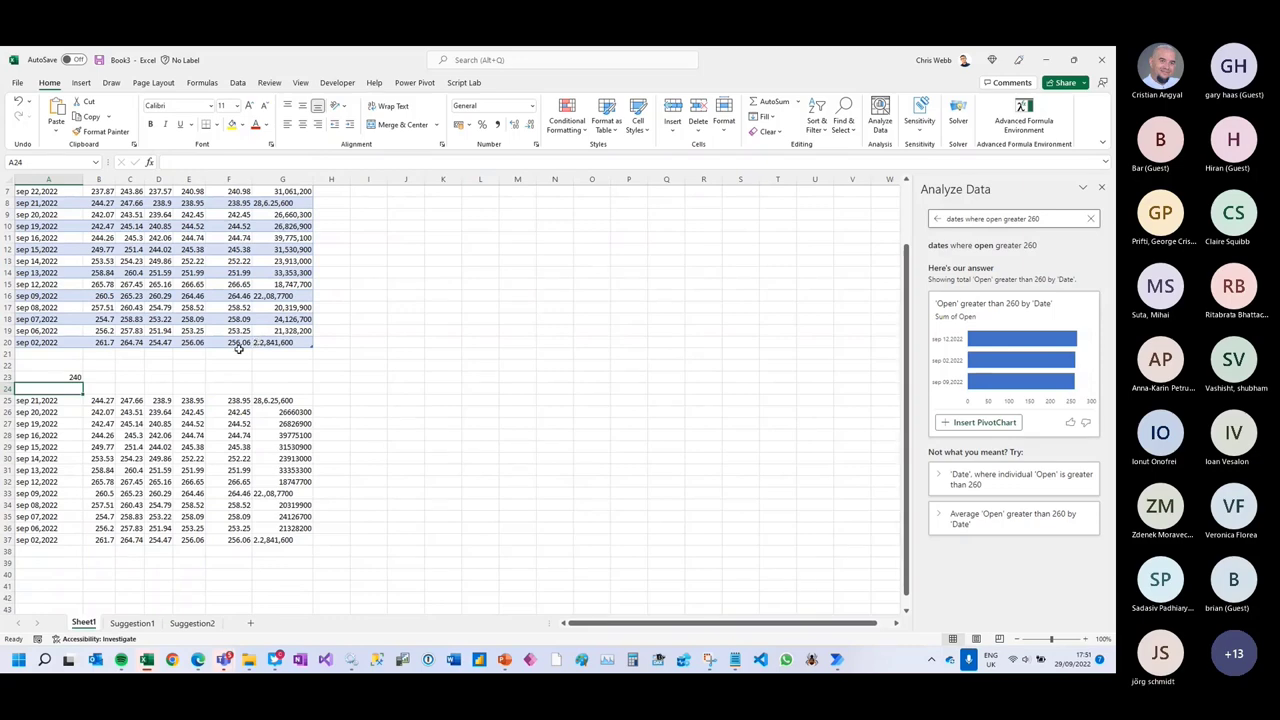
pyautogui.scroll(-1, 511, 602)
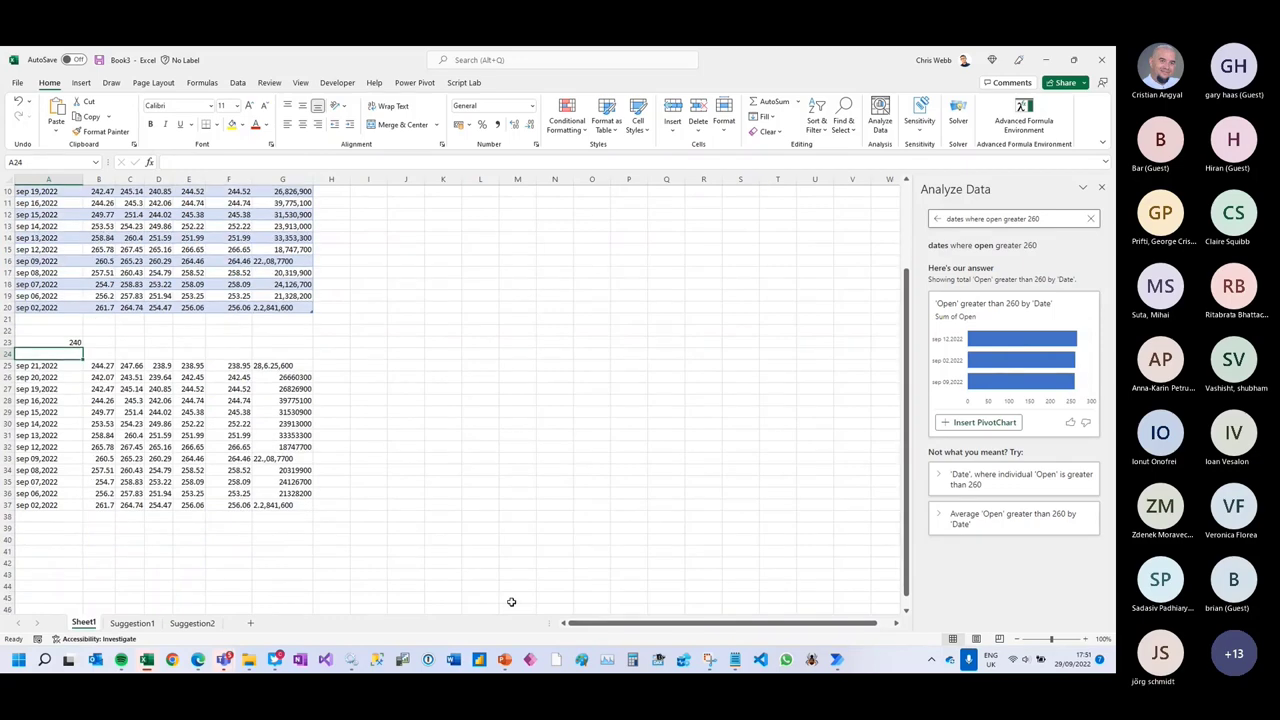
# - Switch to the PowerPoint presentation, start the slide show from the current slide, and advance to 'Interactive reports and dashboards'
pyautogui.click(504, 660)
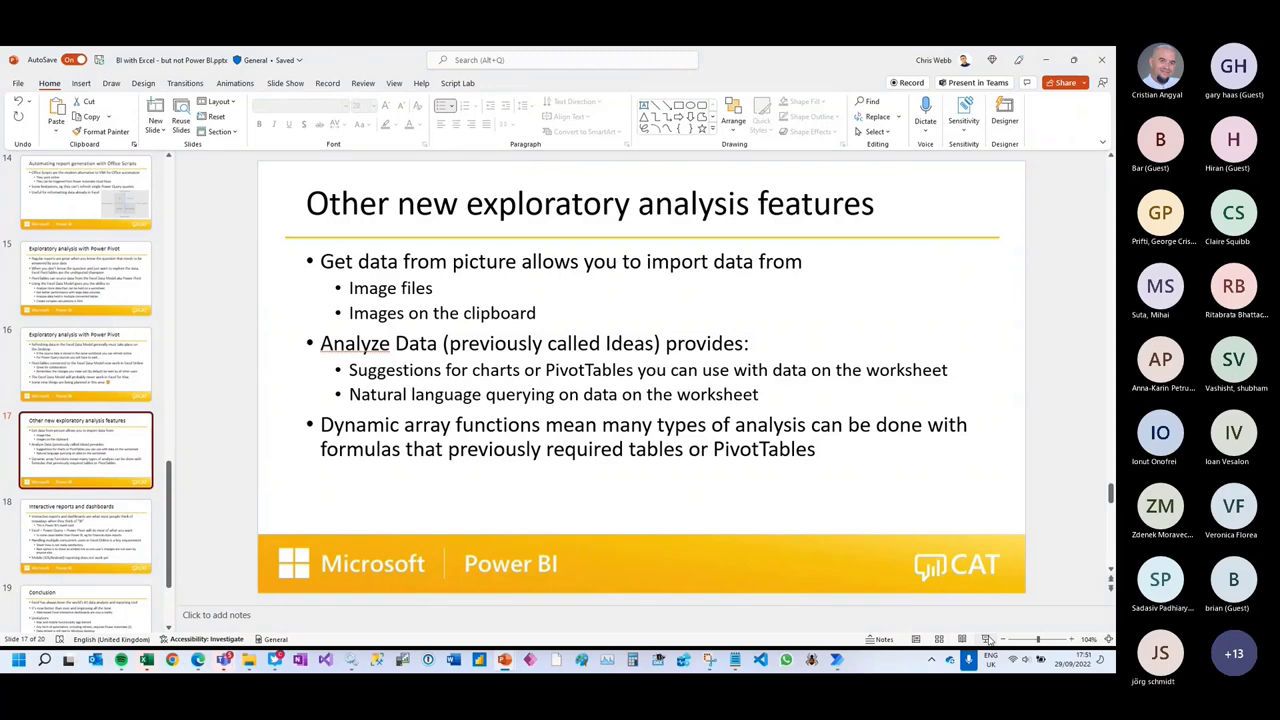
pyautogui.click(985, 639)
pyautogui.press('Right')
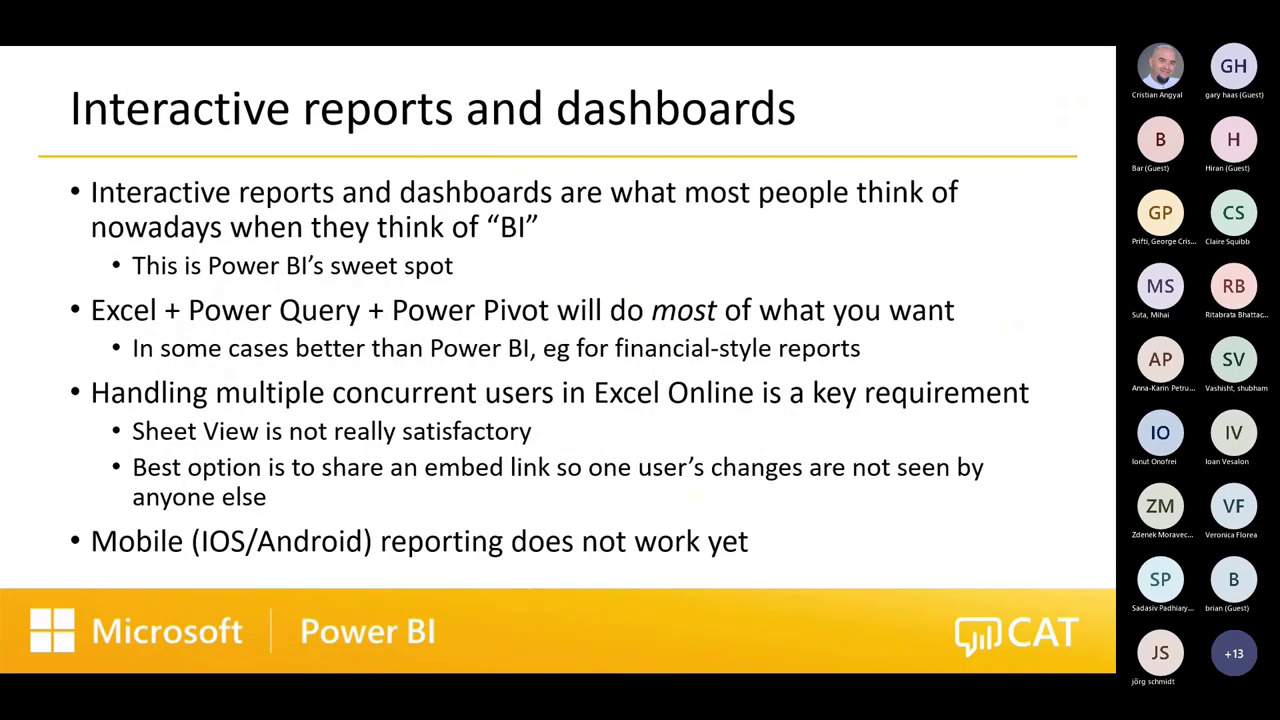
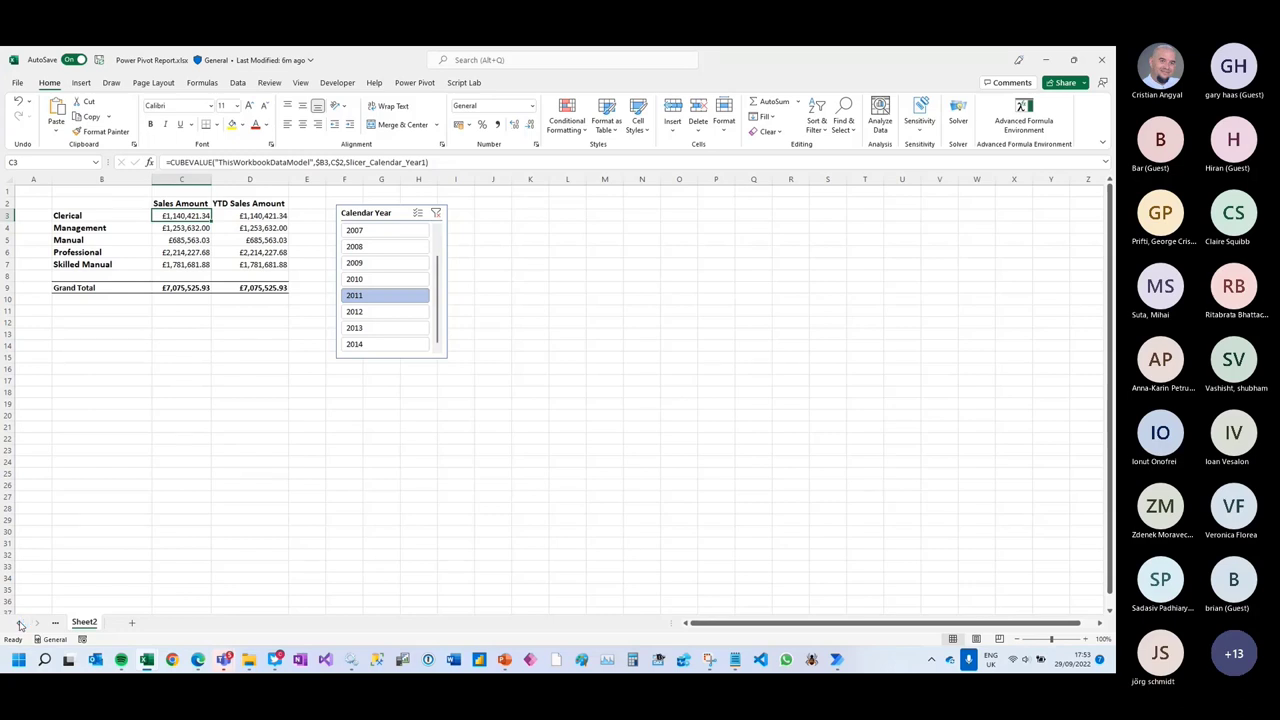
# - On Sheet1 of the Power Pivot report, filter the Occupation slicer by Professional, Management, Clerical and Professional in turn, ending on Skilled Manual
pyautogui.click(21, 622)
pyautogui.click(83, 622)
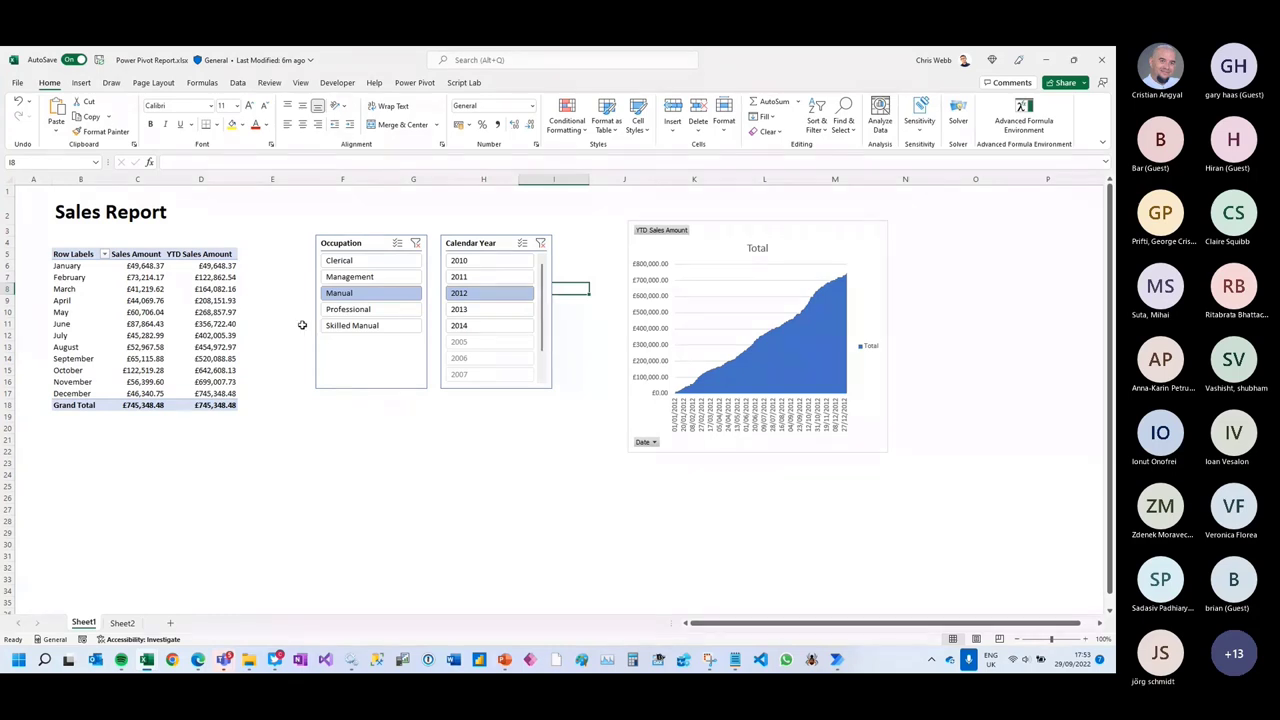
pyautogui.click(350, 310)
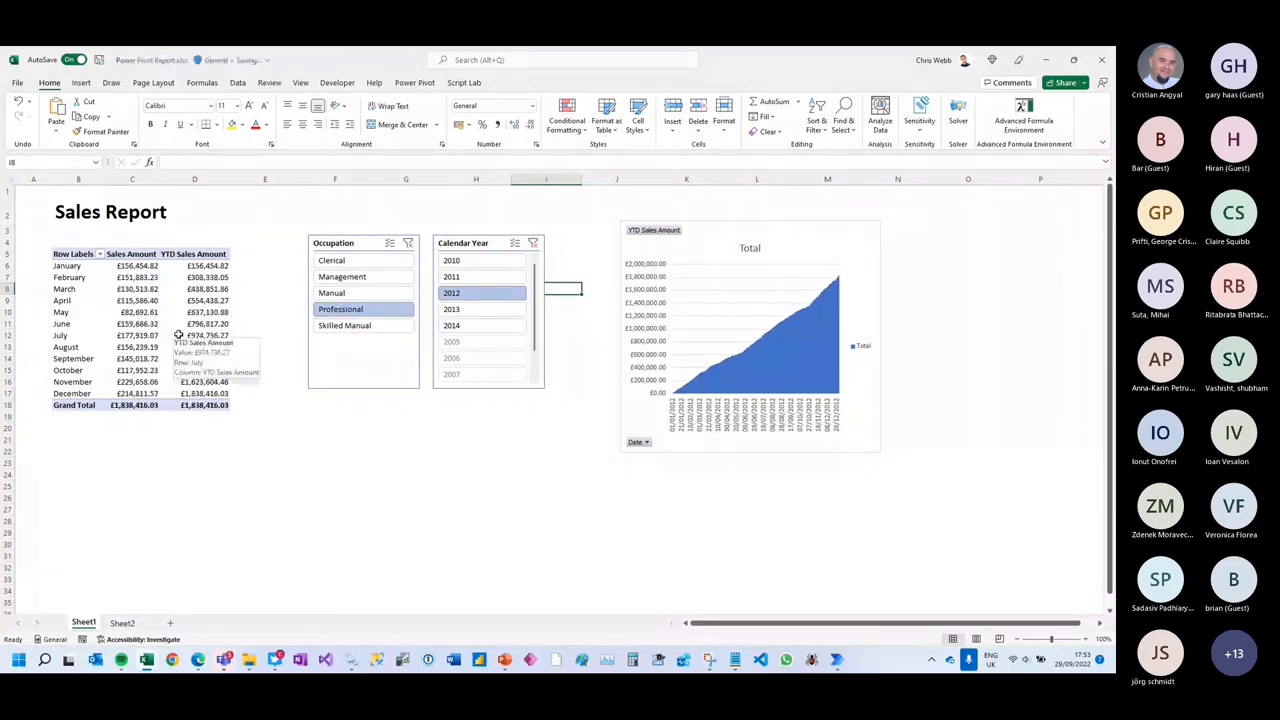
pyautogui.click(350, 279)
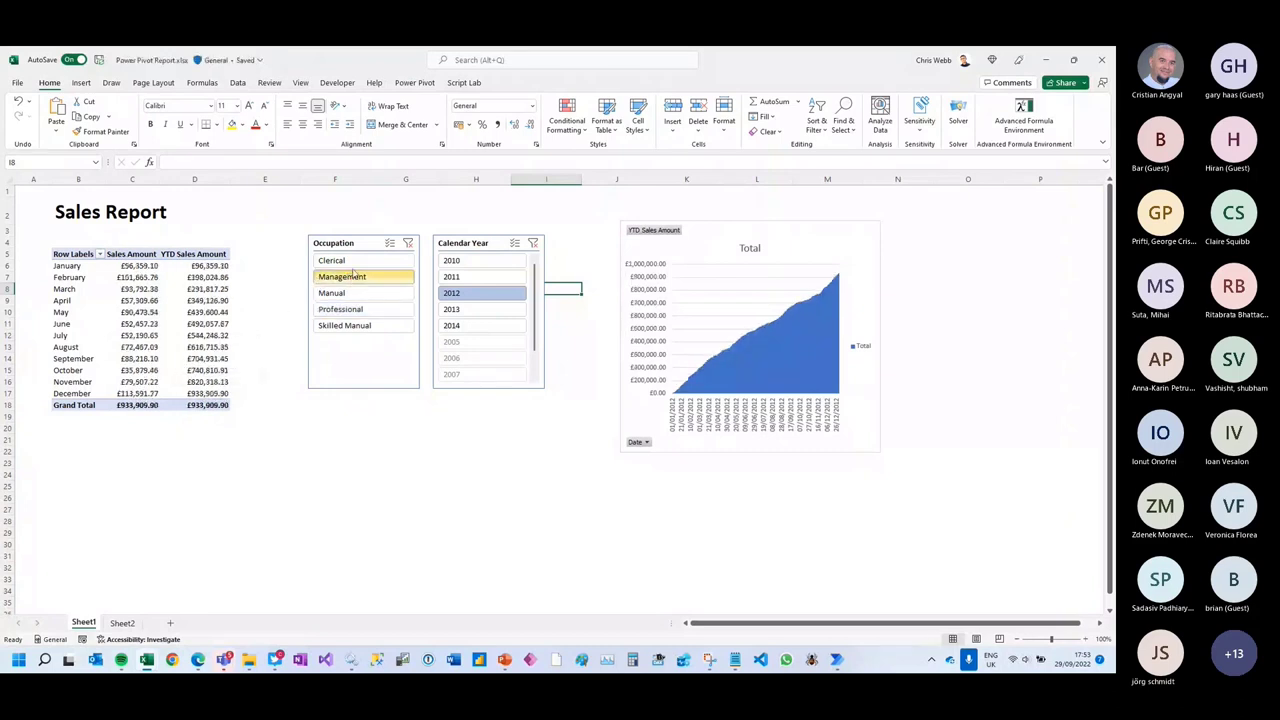
pyautogui.click(354, 264)
pyautogui.click(352, 310)
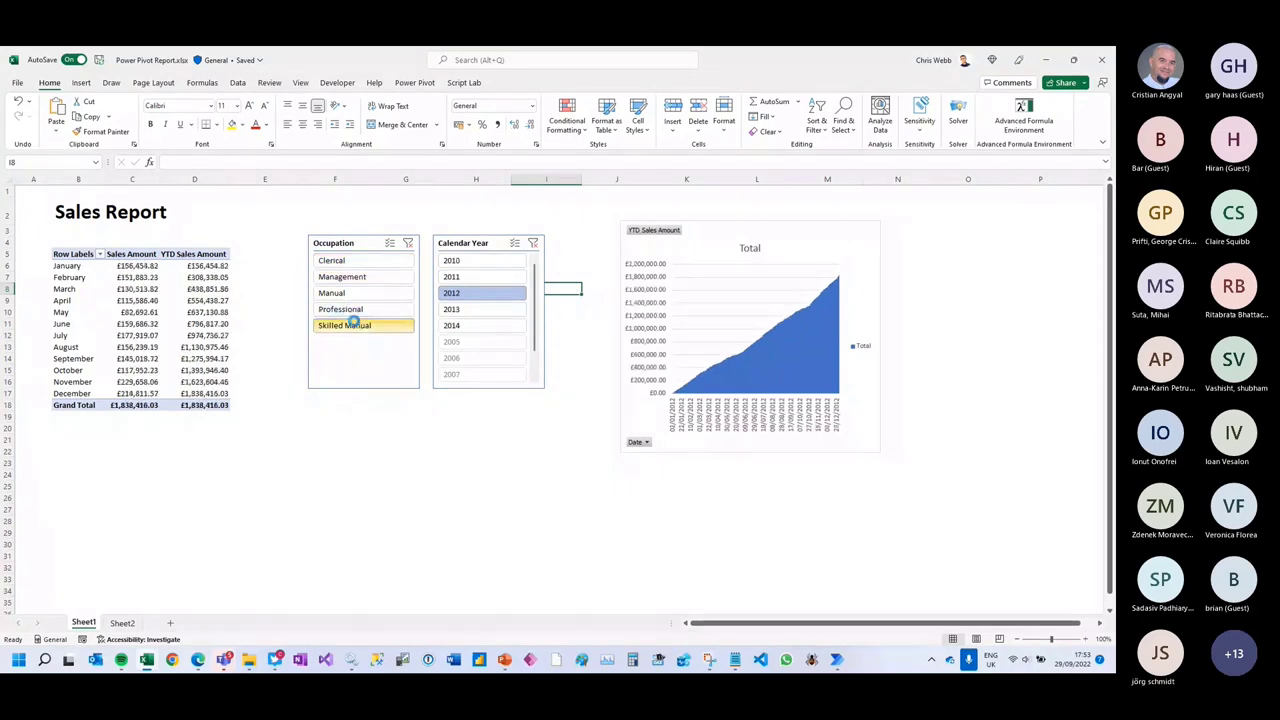
pyautogui.click(351, 324)
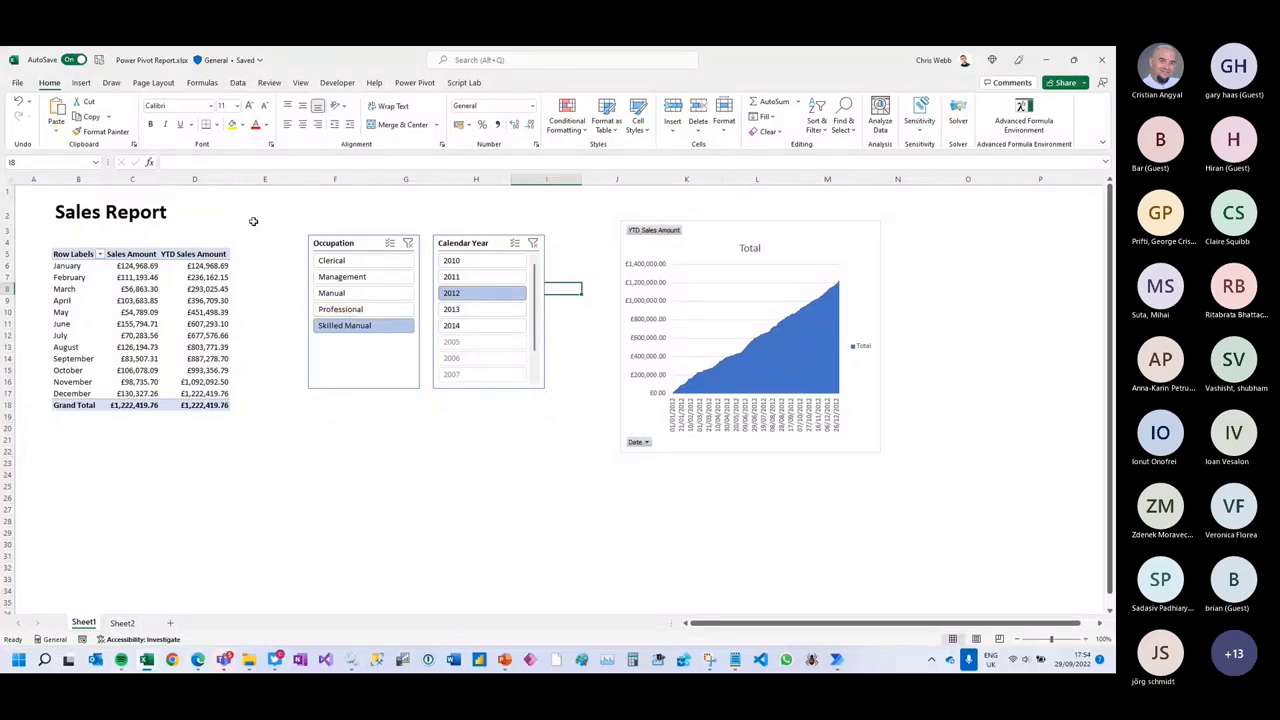
# - Inspect the Occupation slicer's report connections to Chart 6 and PivotTable1, and close the dialog without changes
pyautogui.click(357, 244)
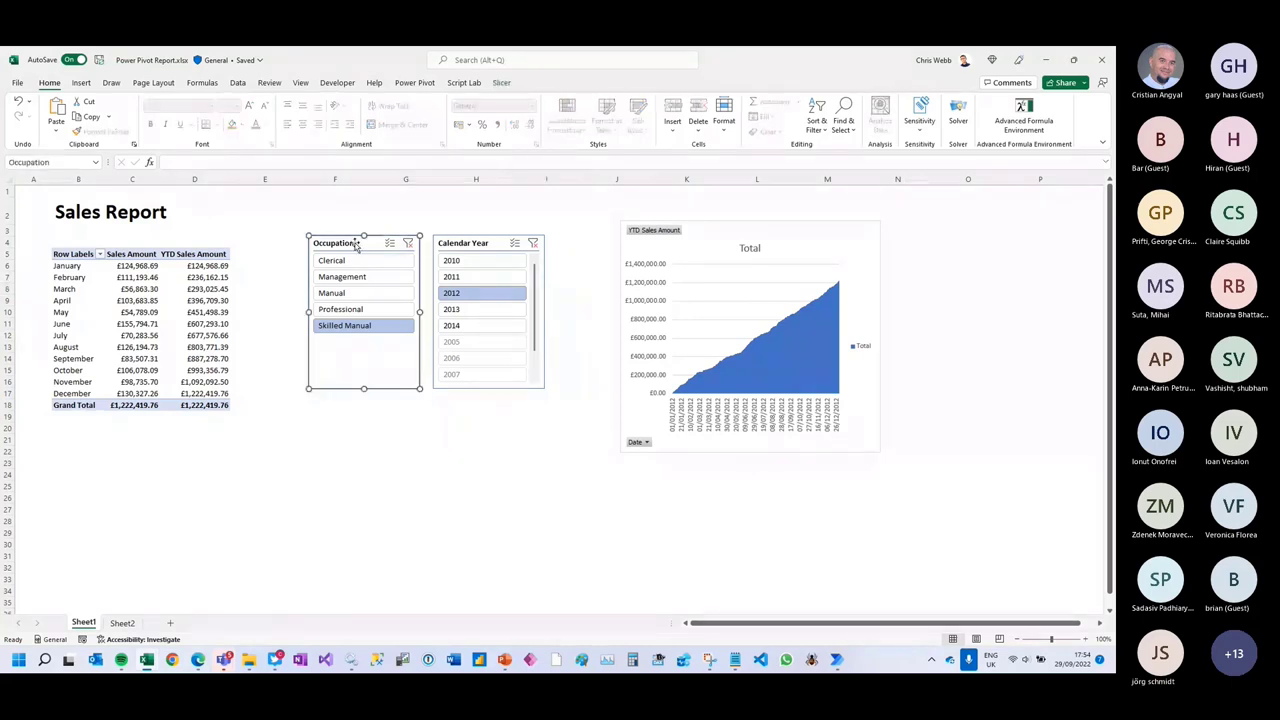
pyautogui.click(501, 83)
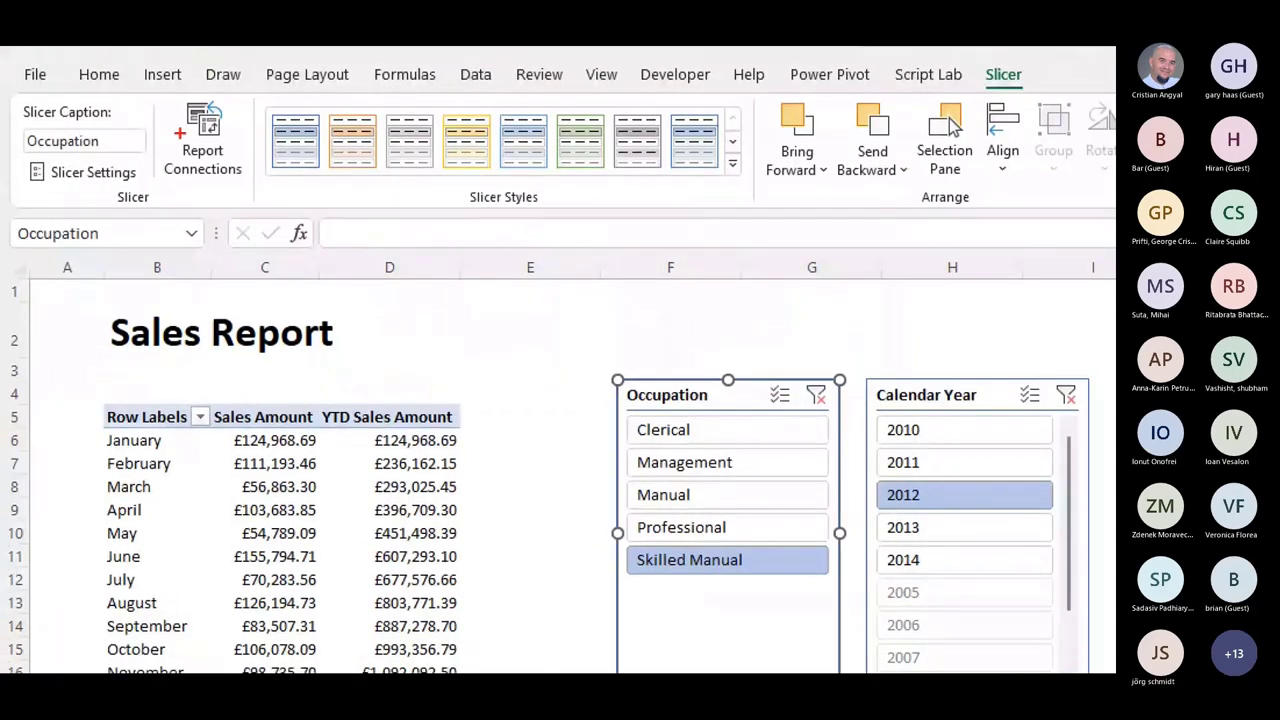
pyautogui.moveTo(168, 111); pyautogui.dragTo(170, 198)
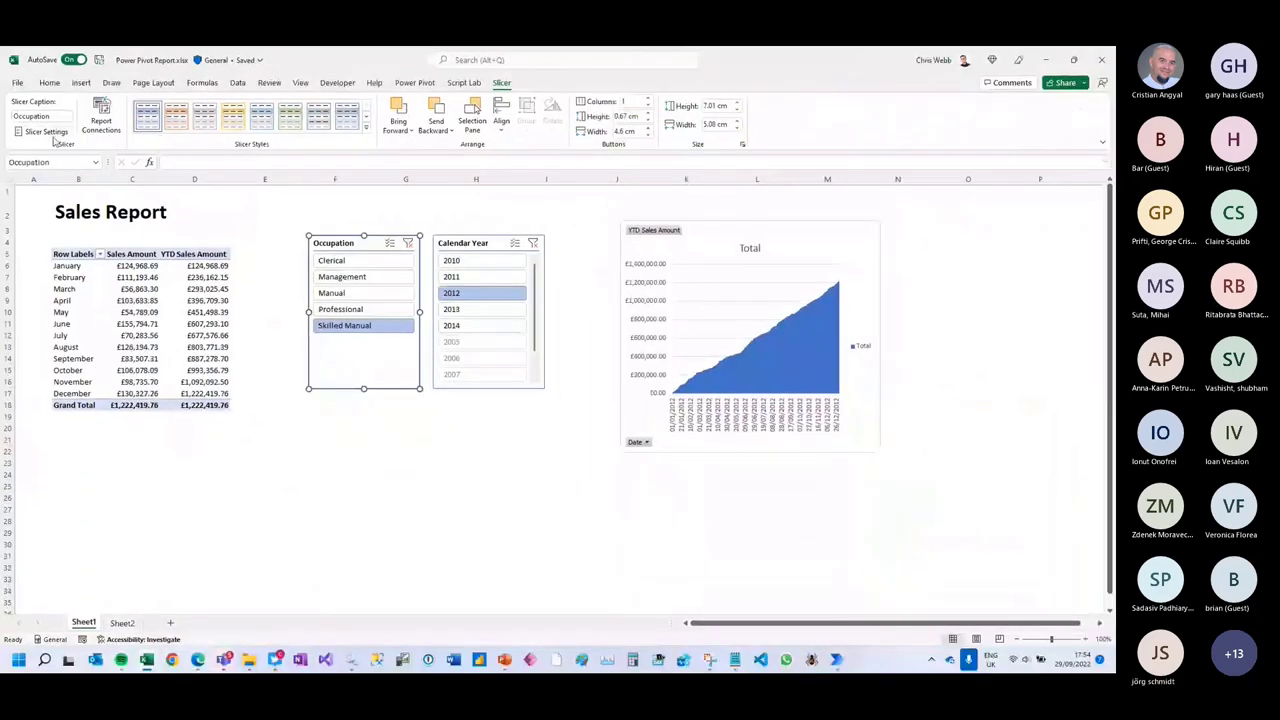
pyautogui.click(202, 140)
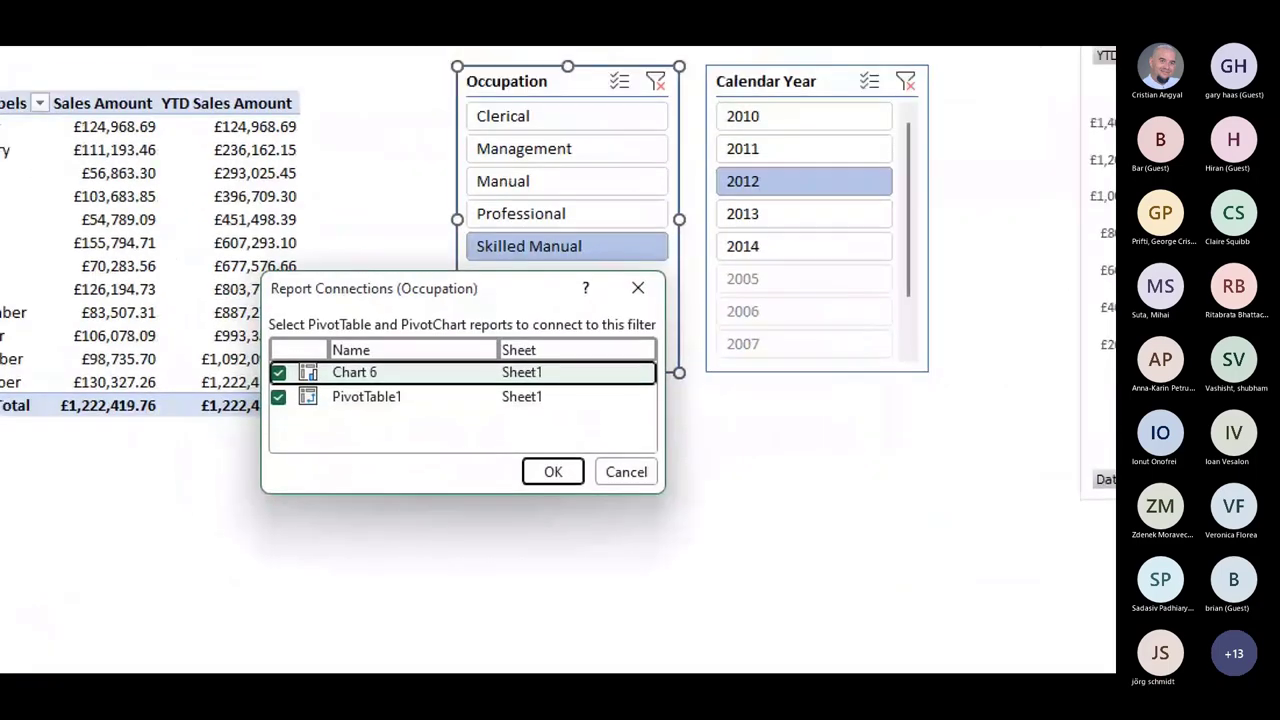
pyautogui.moveTo(315, 378); pyautogui.dragTo(318, 430)
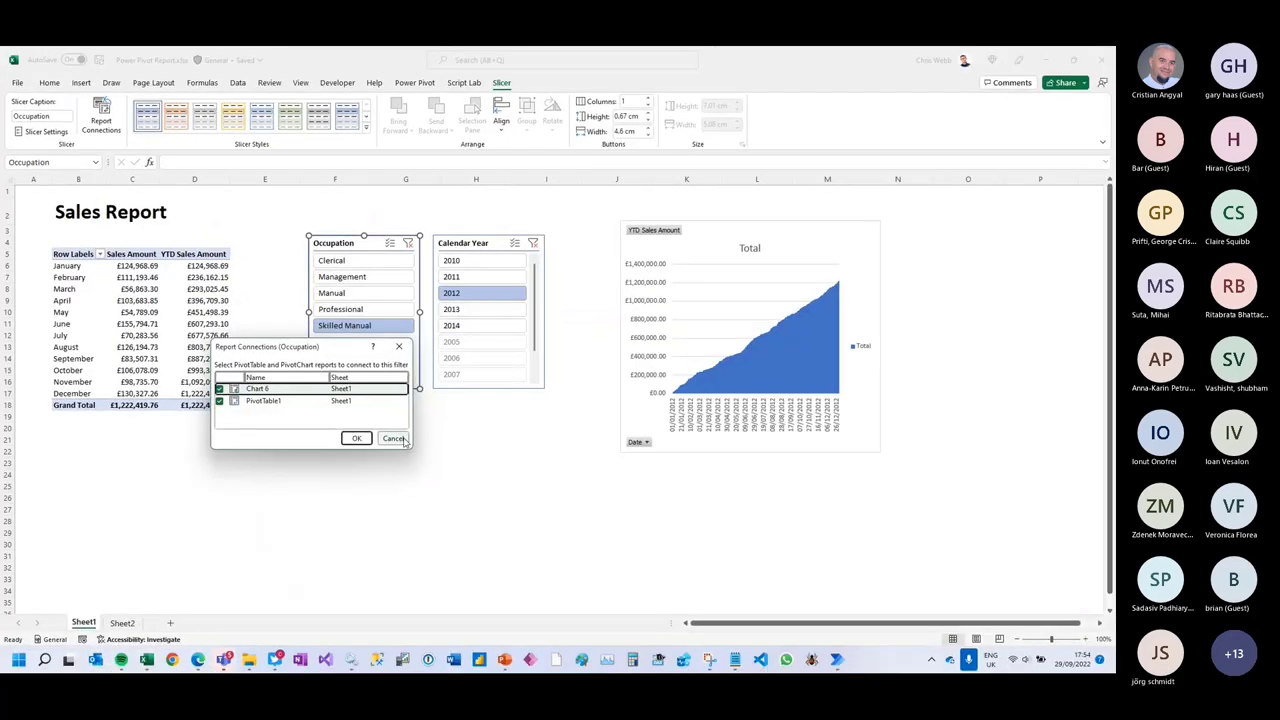
pyautogui.click(677, 492)
# - Filter the Sheet1 sales report's Occupation slicer by Manual, ending on Management
pyautogui.click(340, 292)
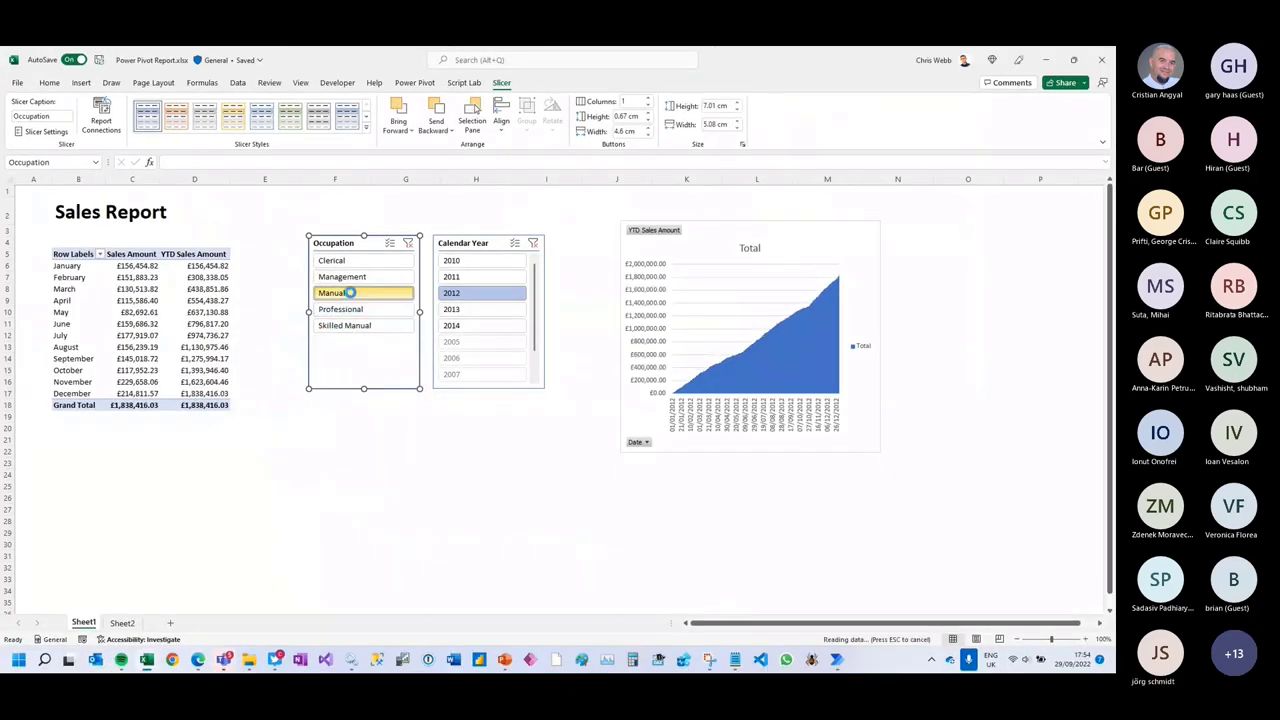
pyautogui.click(342, 278)
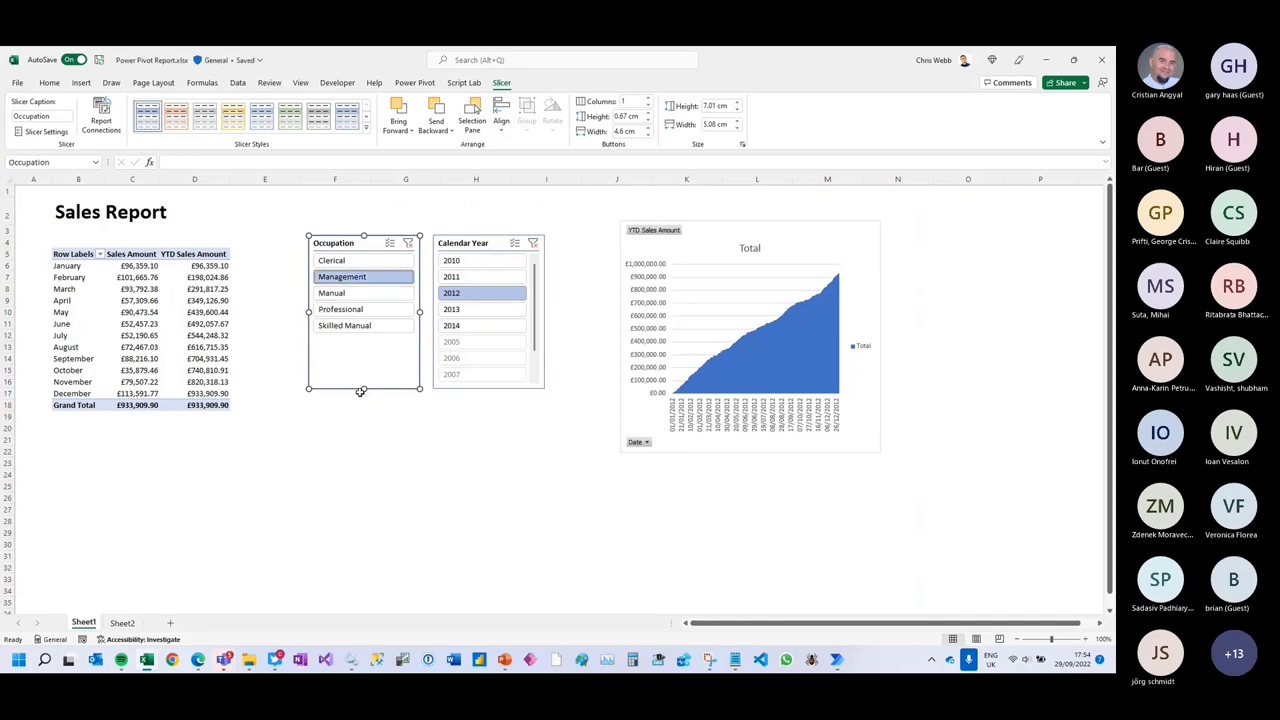
# - On Sheet2, filter the Calendar Year slicer by 2010, 2009, 2008, 2010, 2011 and 2013 in turn, and widen column C to fit the grand total
pyautogui.click(123, 623)
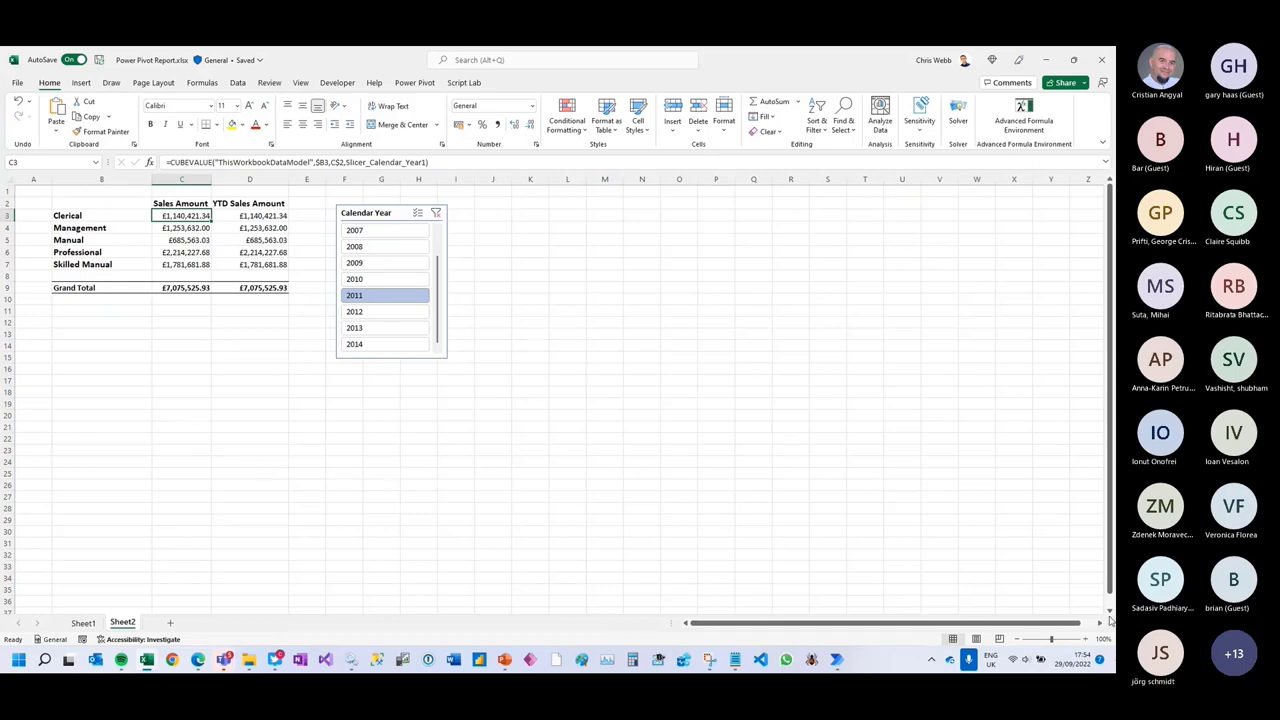
pyautogui.click(1087, 640)
pyautogui.click(1087, 640)
pyautogui.click(1087, 640)
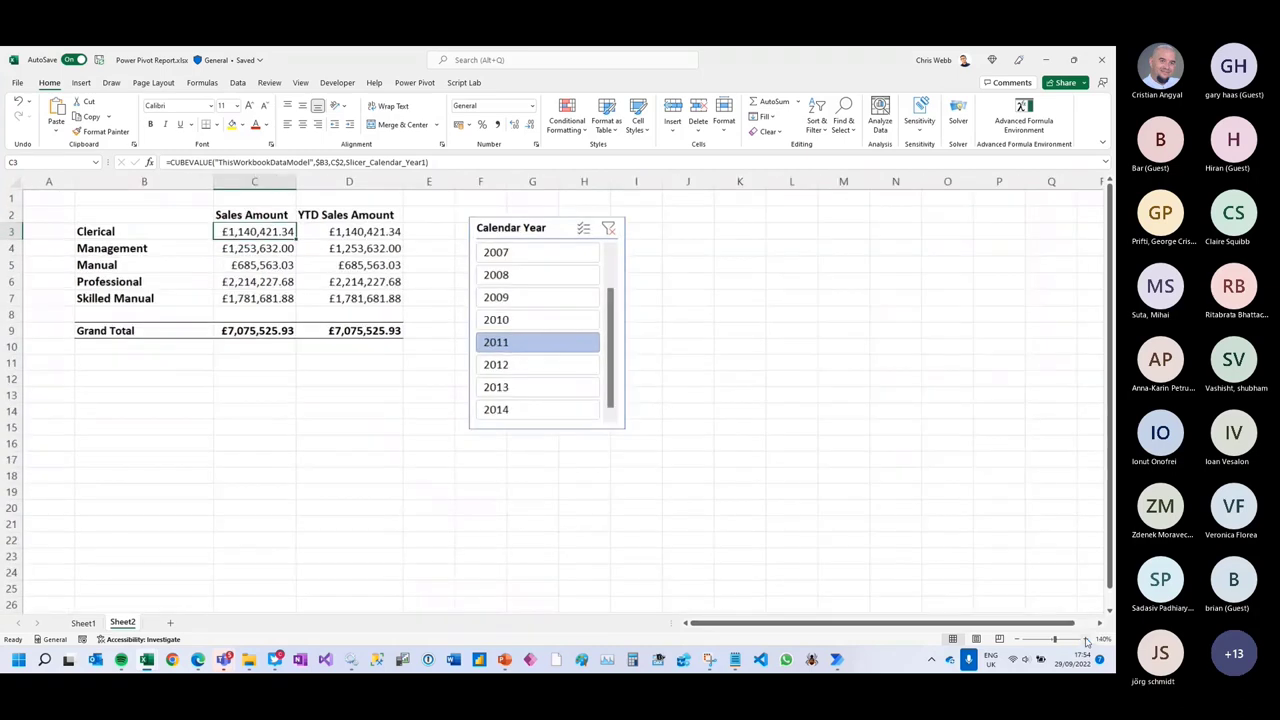
pyautogui.click(1087, 640)
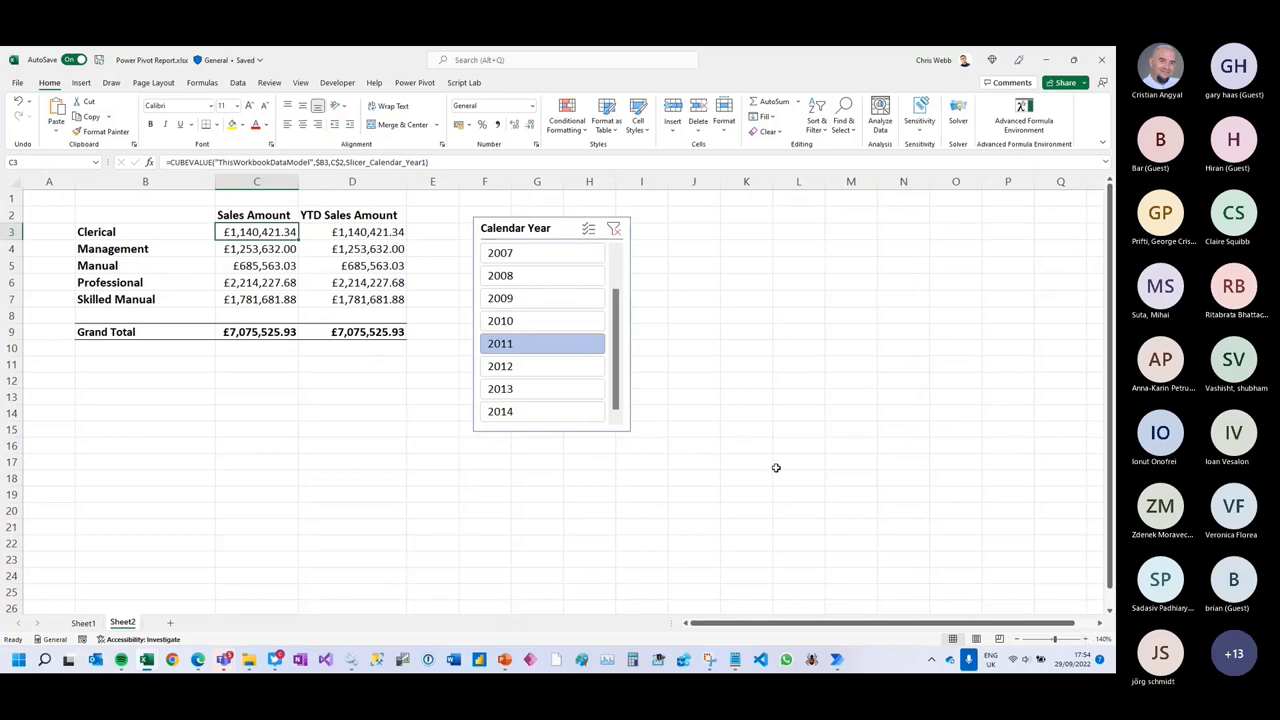
pyautogui.click(532, 325)
pyautogui.click(531, 298)
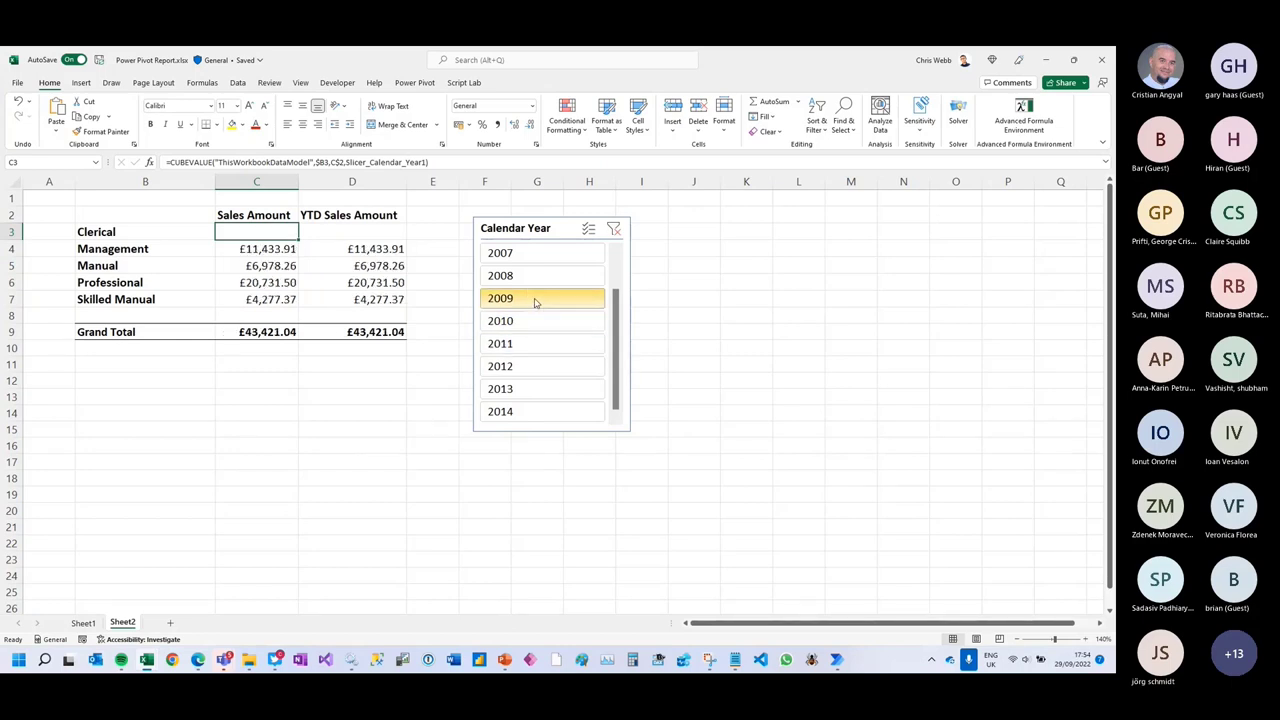
pyautogui.click(531, 280)
pyautogui.click(530, 322)
pyautogui.click(531, 344)
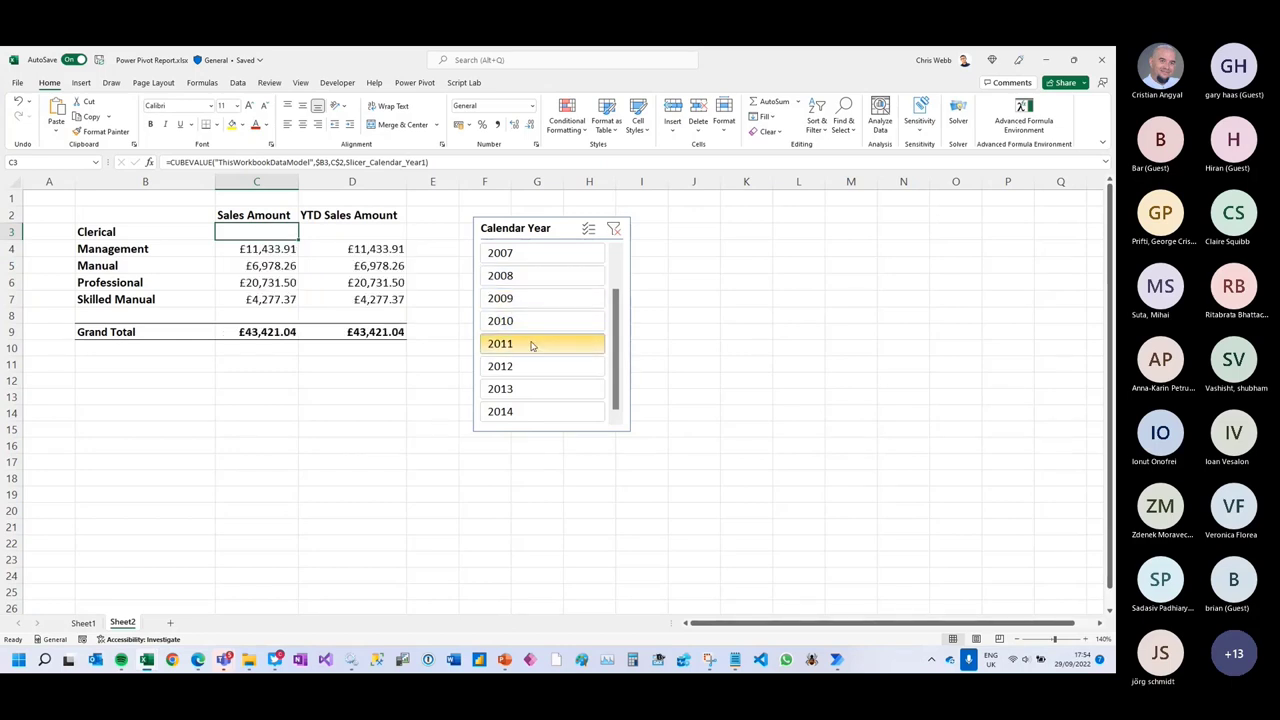
pyautogui.click(537, 386)
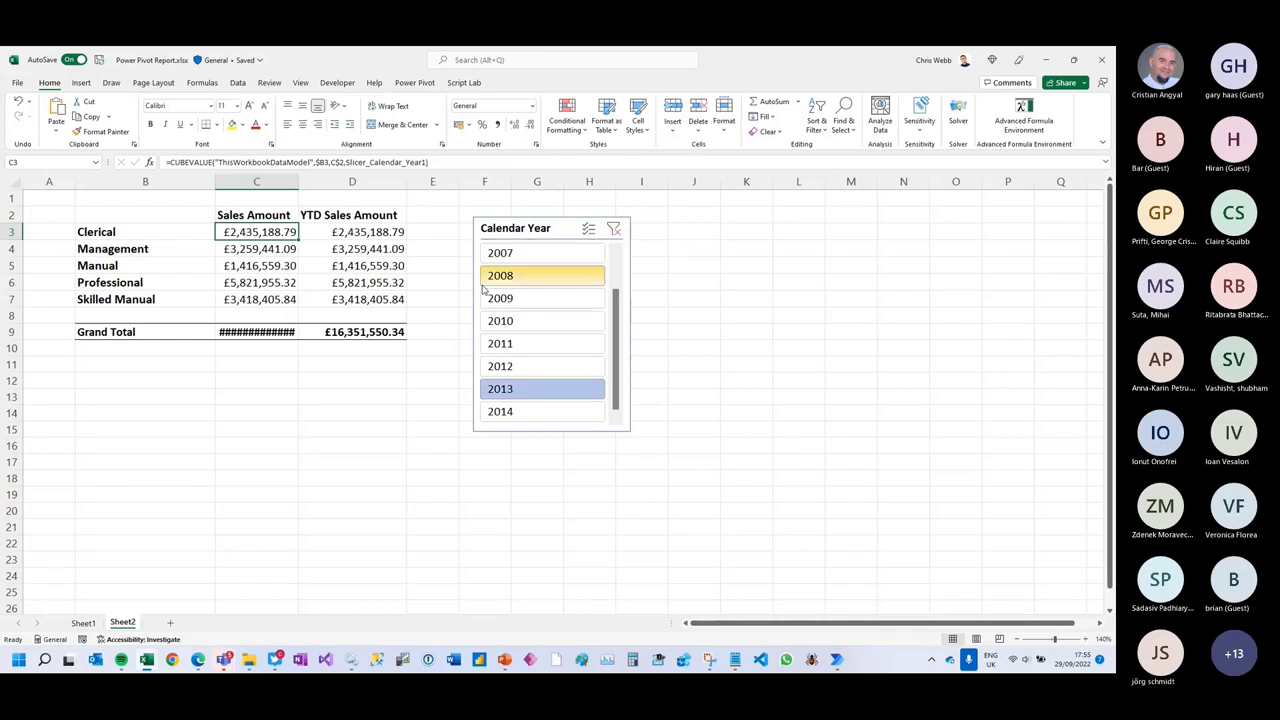
pyautogui.moveTo(298, 190); pyautogui.dragTo(322, 186)
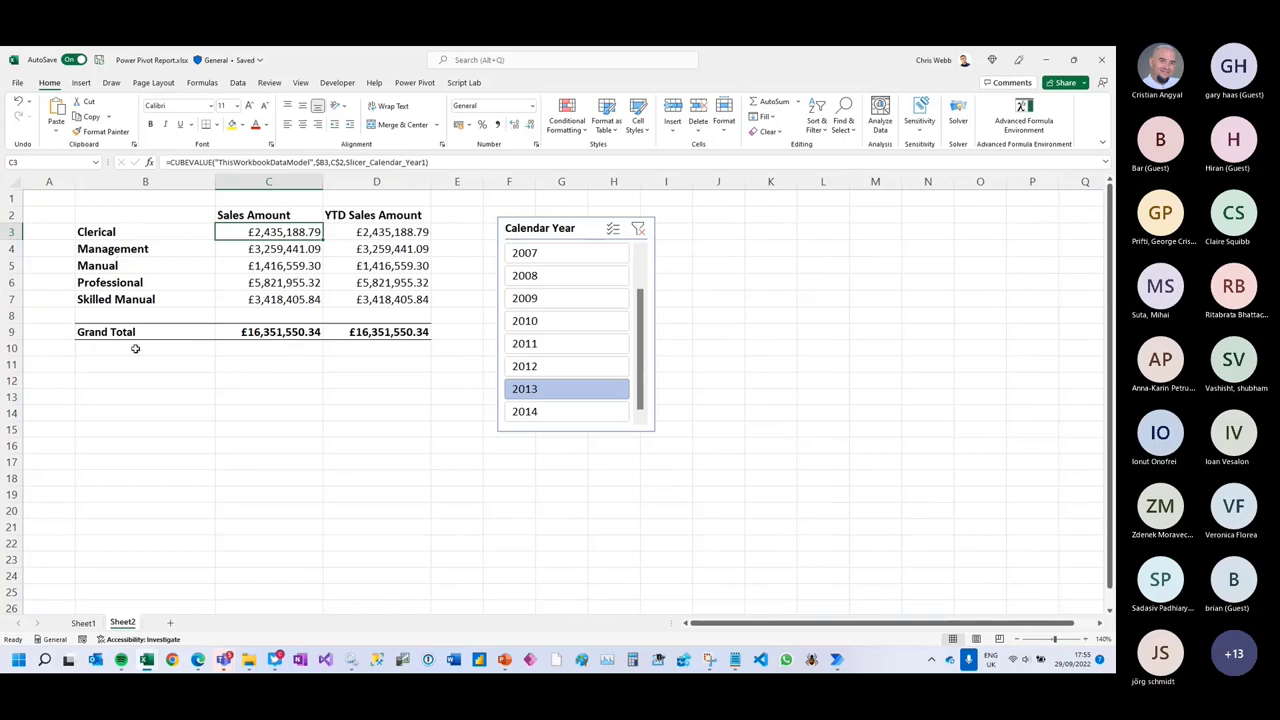
# - Examine the CUBEMEMBER formulas in B3 and C2 and the CUBEVALUE formulas in C3 and C4, leaving them unchanged
pyautogui.click(114, 230)
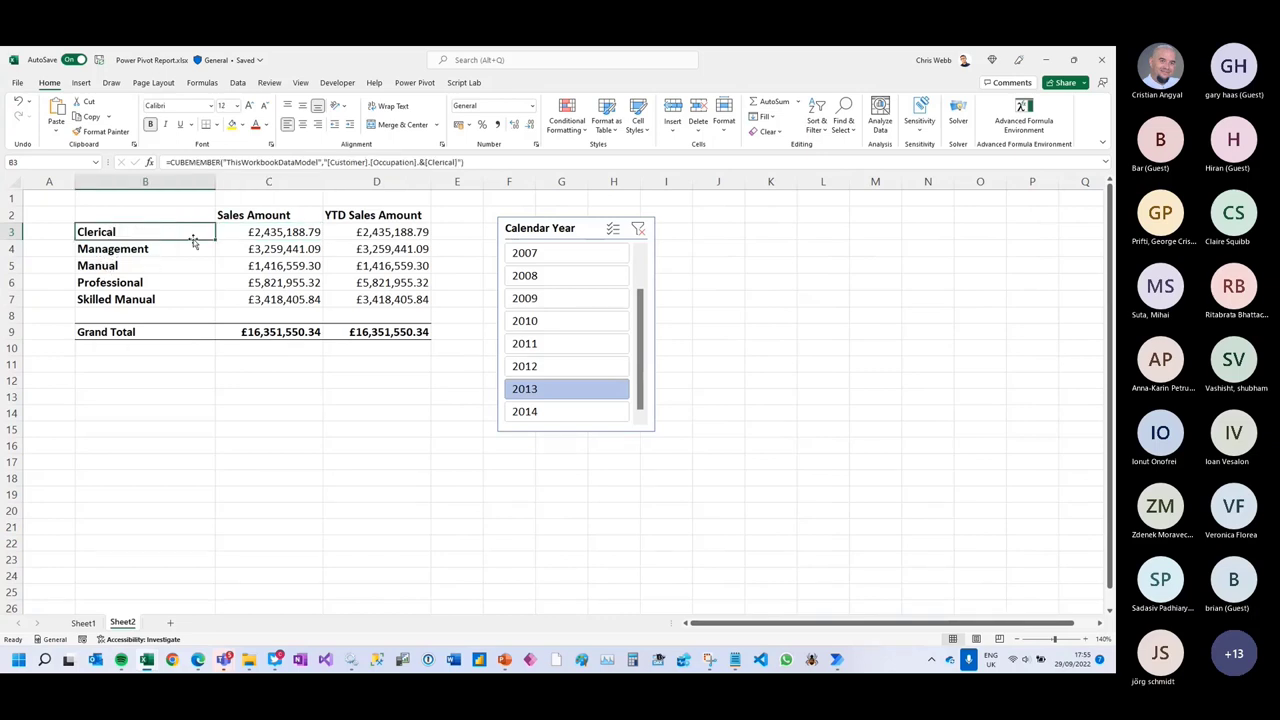
pyautogui.click(259, 214)
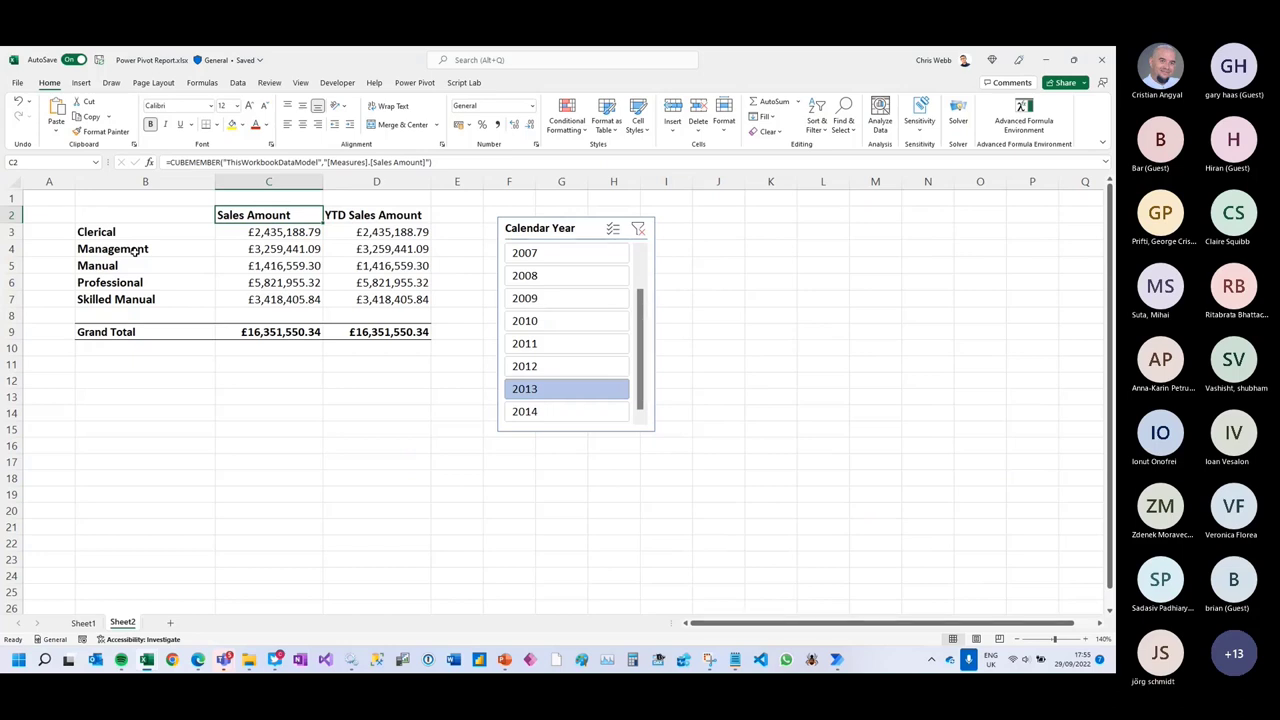
pyautogui.click(280, 236)
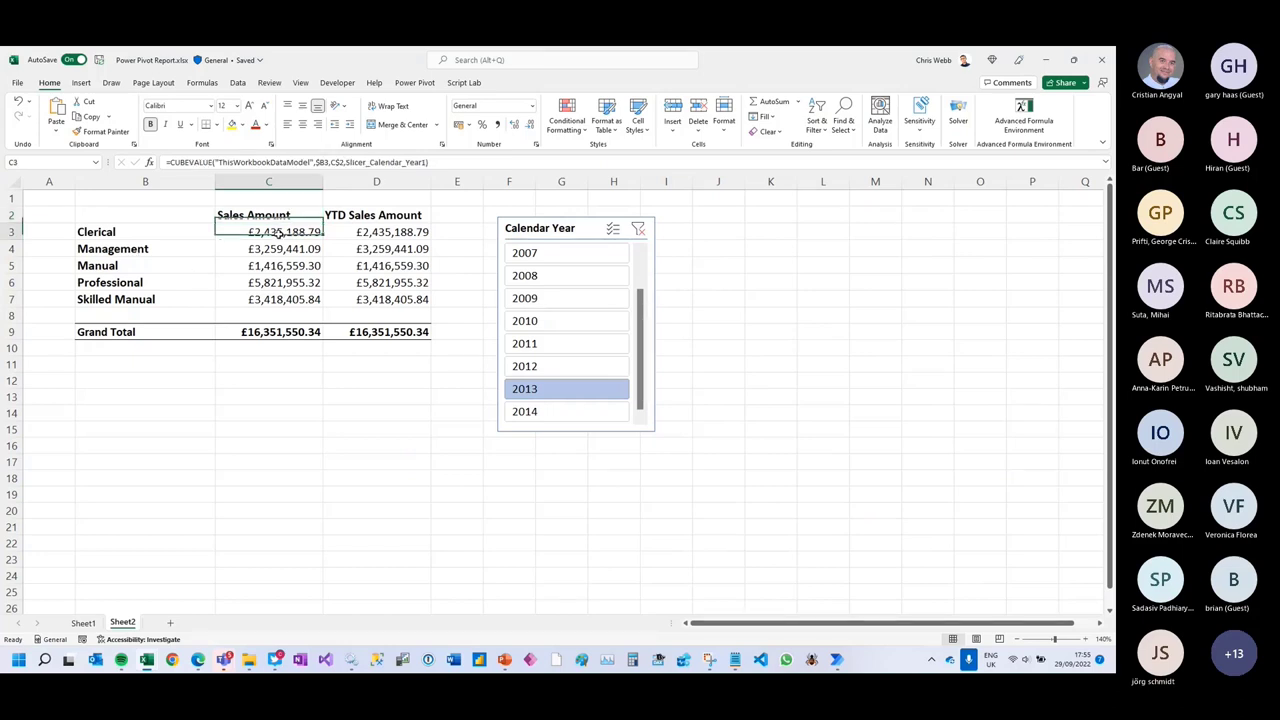
pyautogui.click(277, 251)
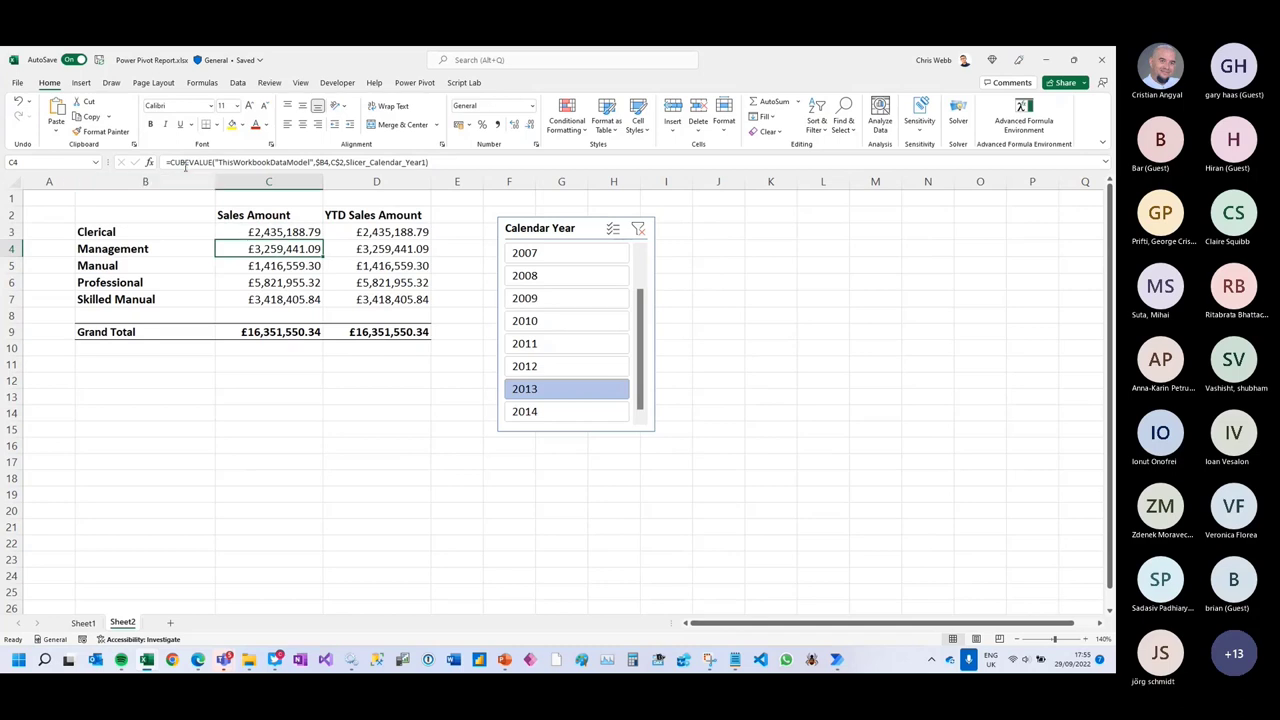
pyautogui.click(323, 162)
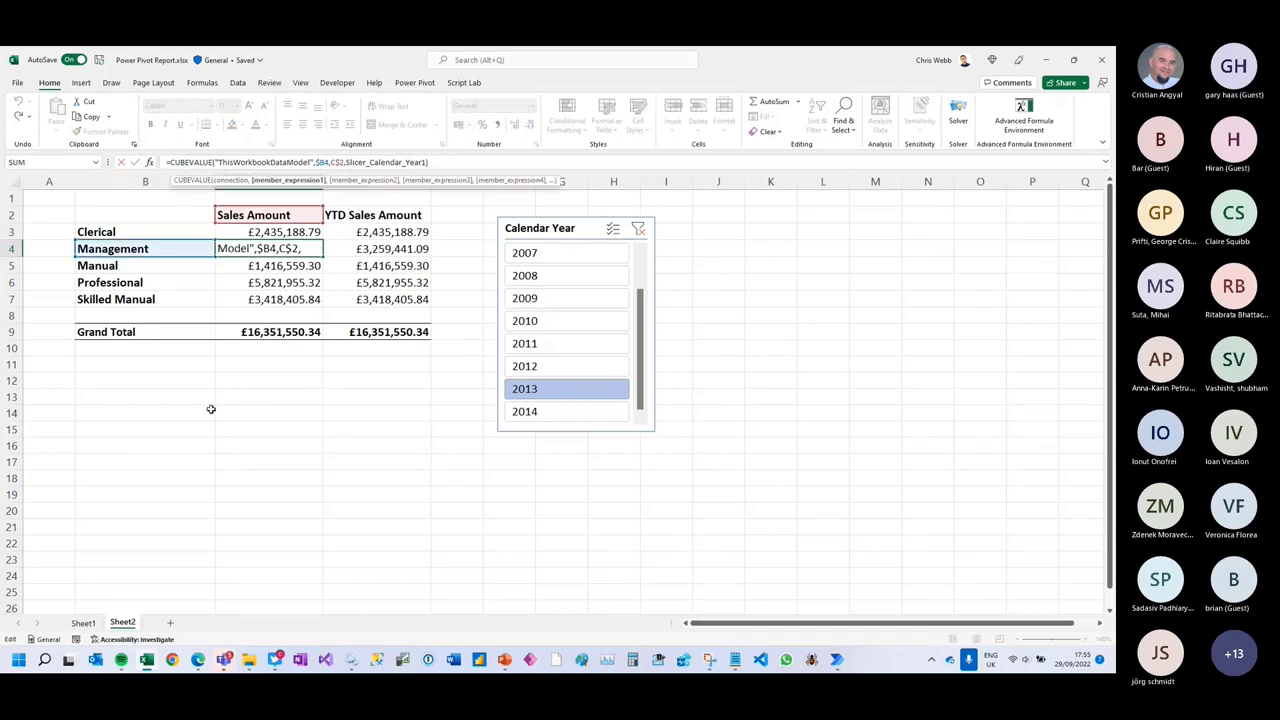
pyautogui.click(144, 256)
pyautogui.hotkey('ctrl', 'Return')
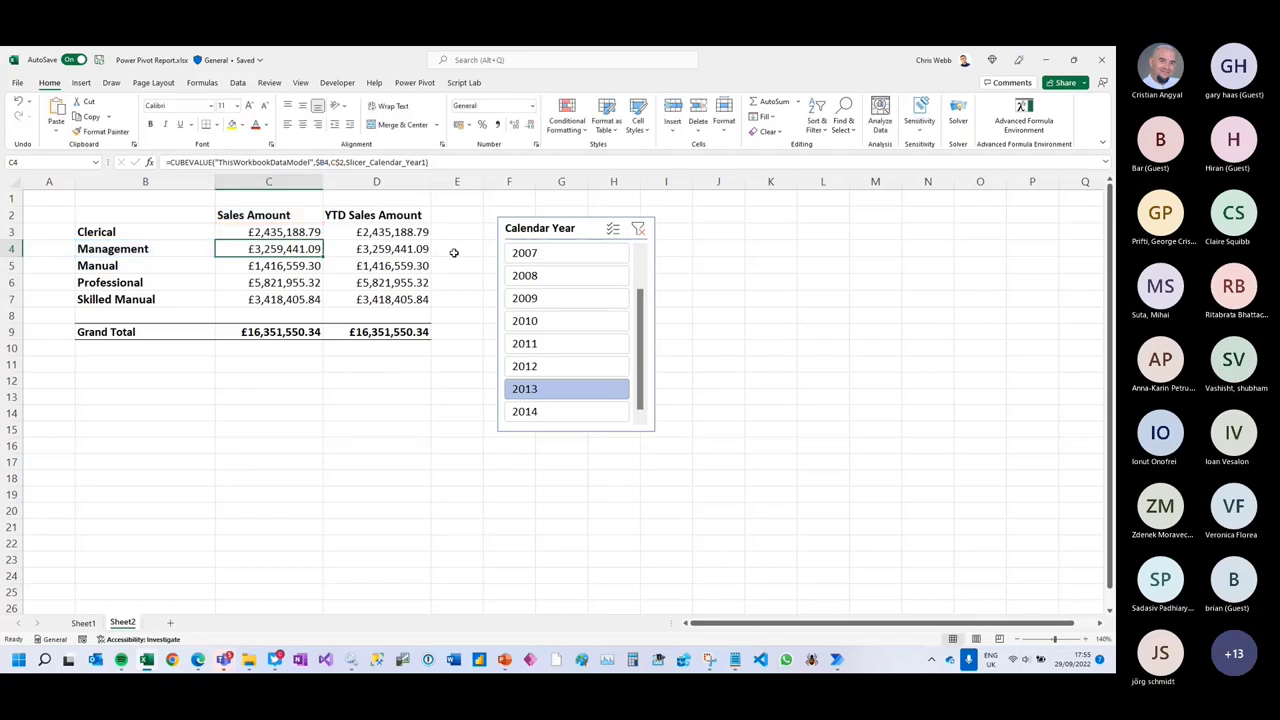
# - Filter Sheet2's Calendar Year slicer by 2012 and then 2011
pyautogui.click(541, 370)
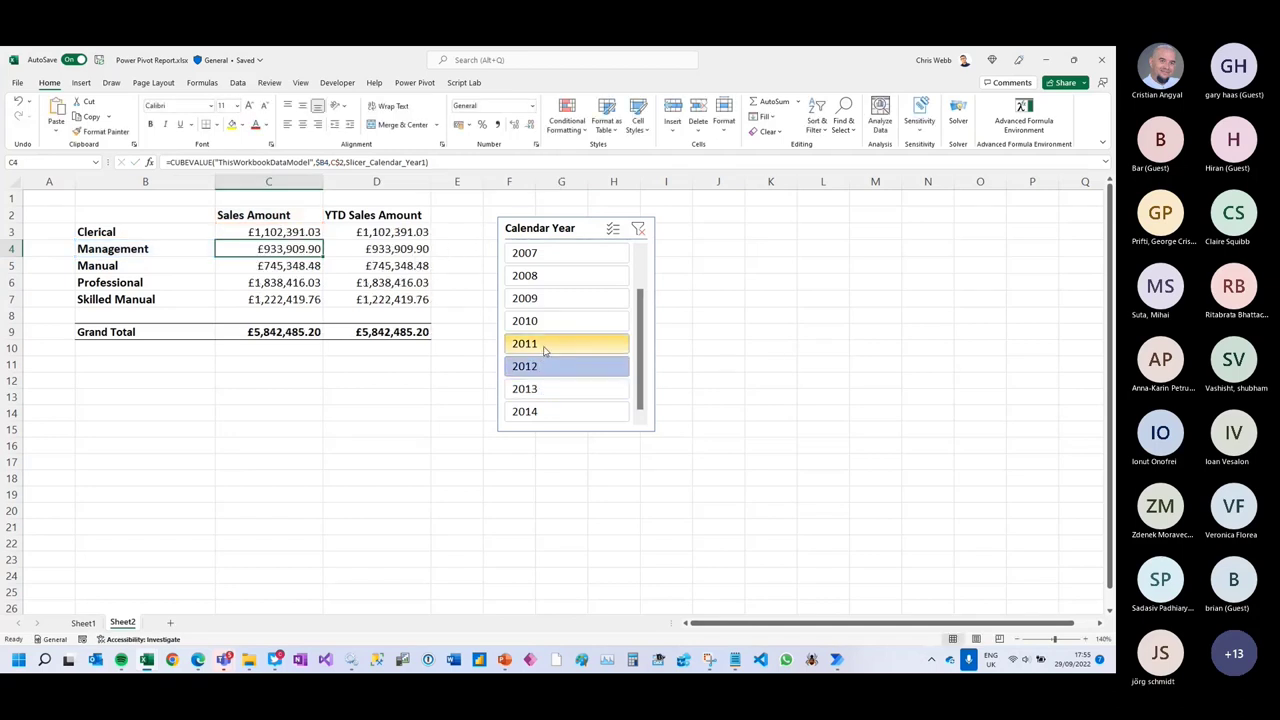
pyautogui.click(545, 349)
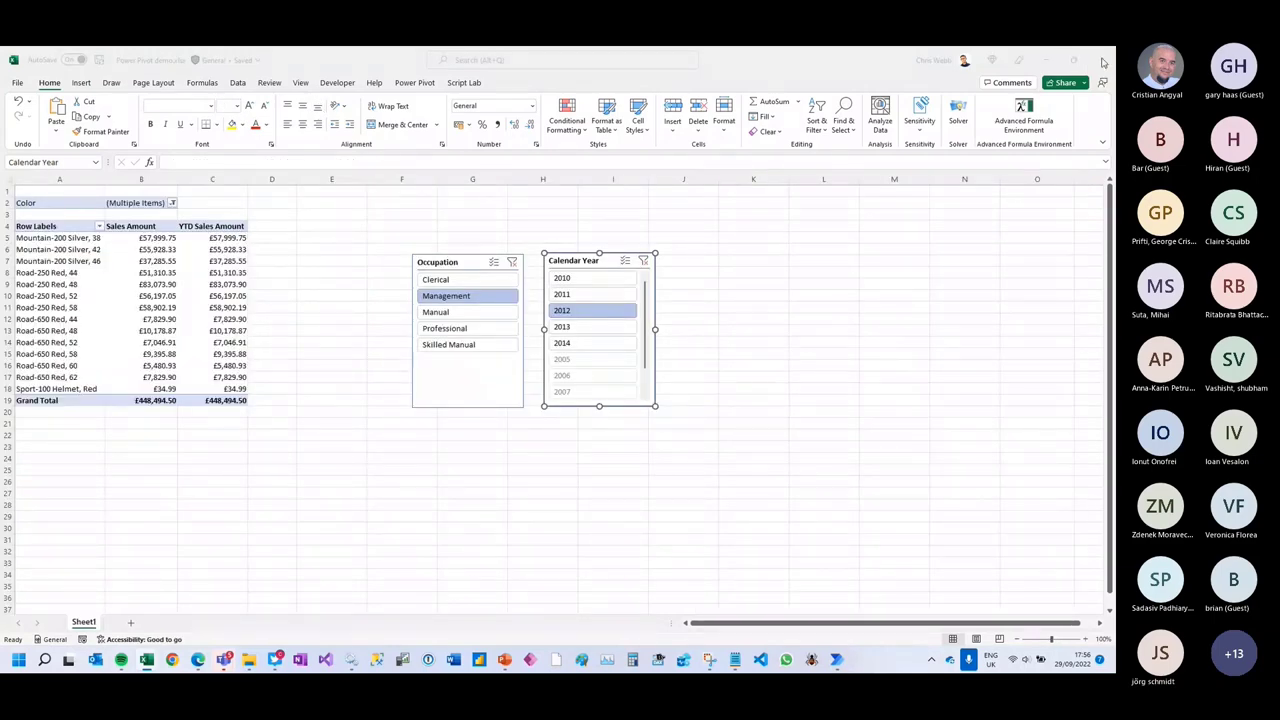
# - Switch to the Edge browser, close the Yahoo Finance page, and open Power Pivot Report.xlsx from the OneDrive presentation folder
pyautogui.click(923, 236)
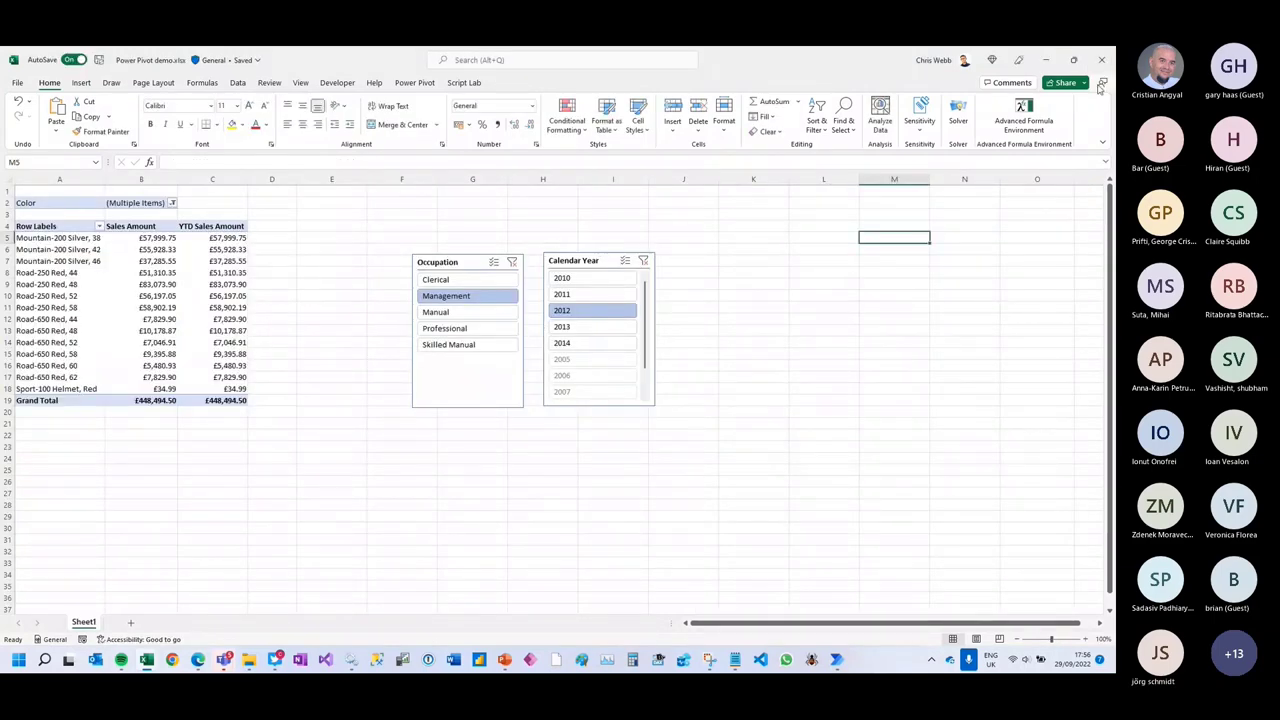
pyautogui.click(198, 661)
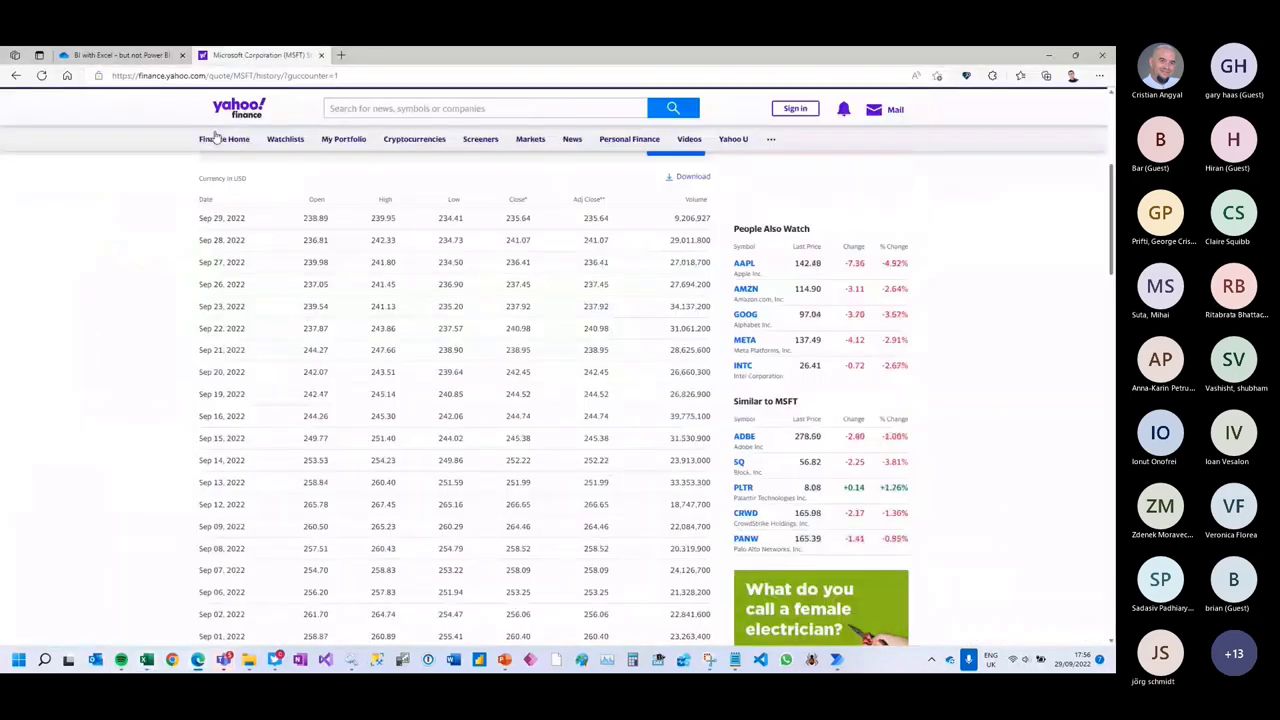
pyautogui.hotkey('ctrl', 'Tab')
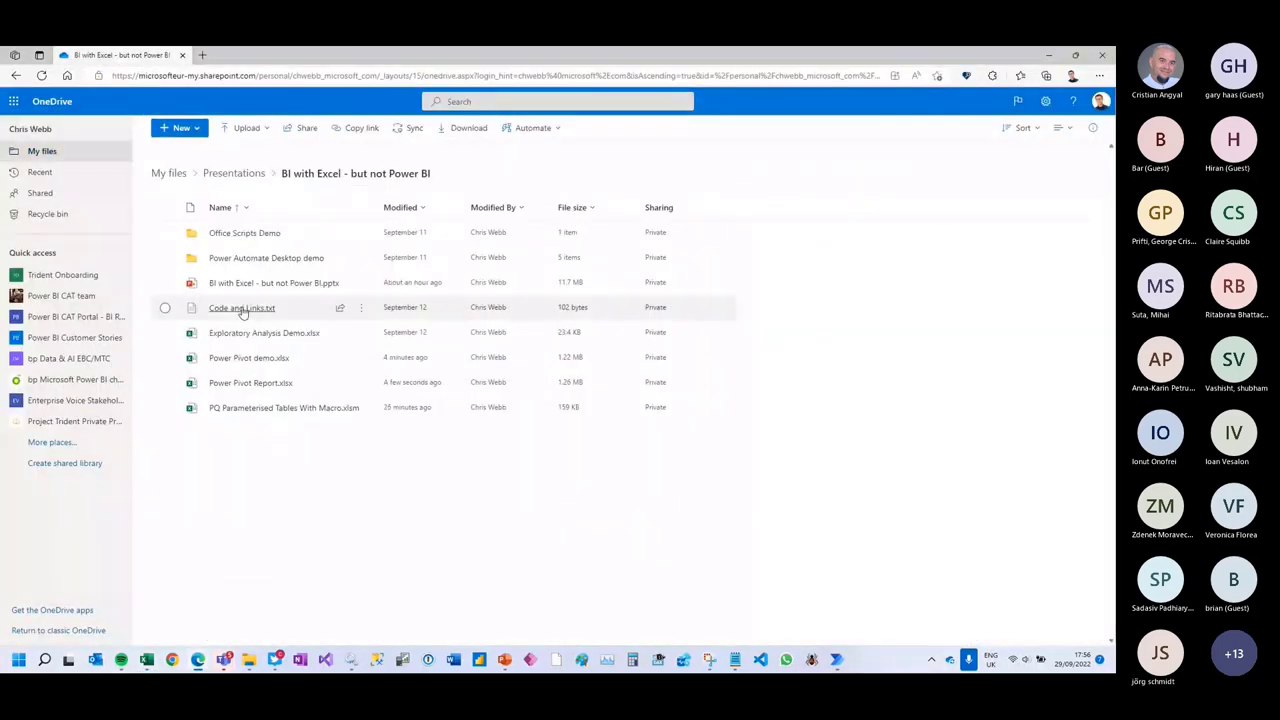
pyautogui.click(245, 384)
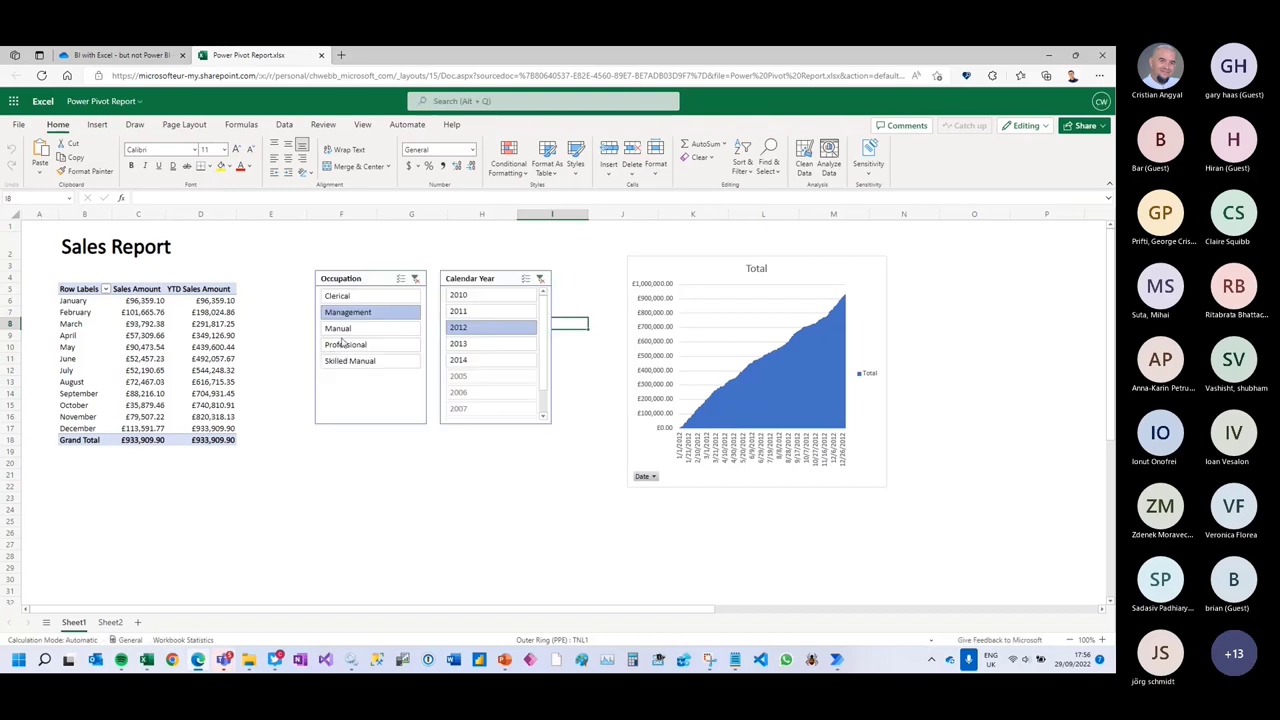
# - In the online workbook's Sheet1, filter Occupation by Manual and Calendar Year by 2013
pyautogui.click(358, 329)
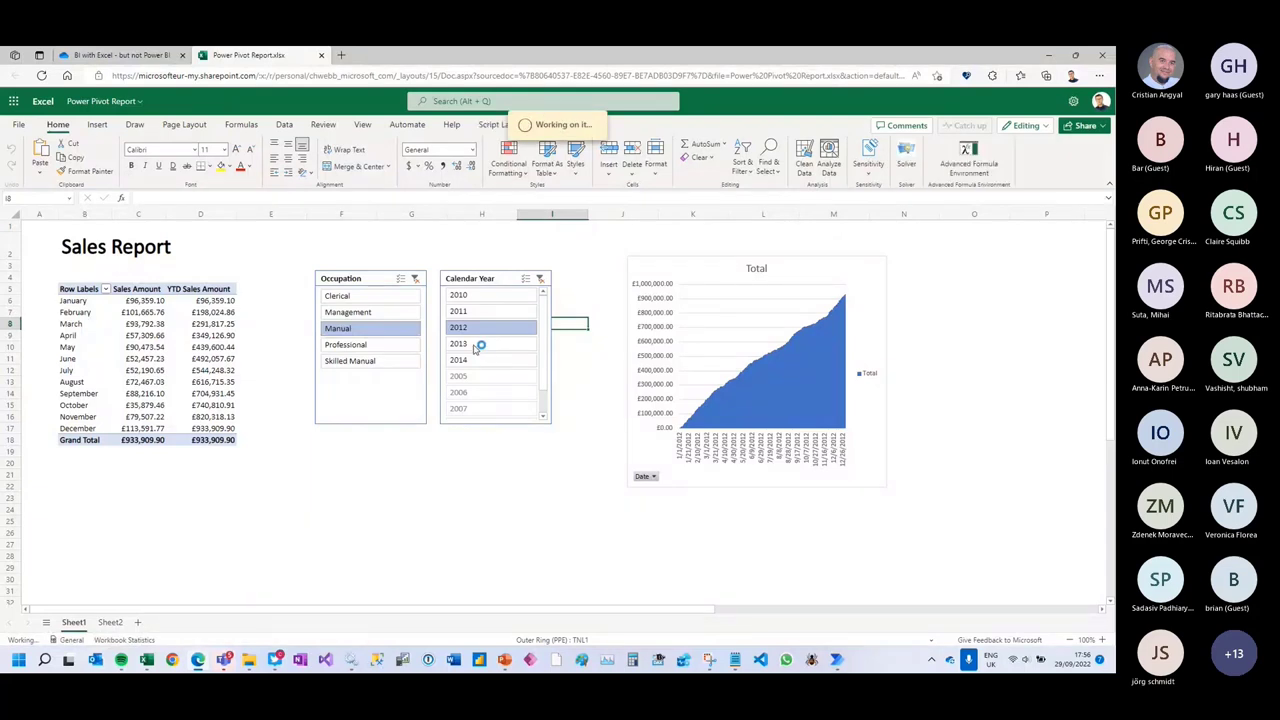
pyautogui.click(477, 345)
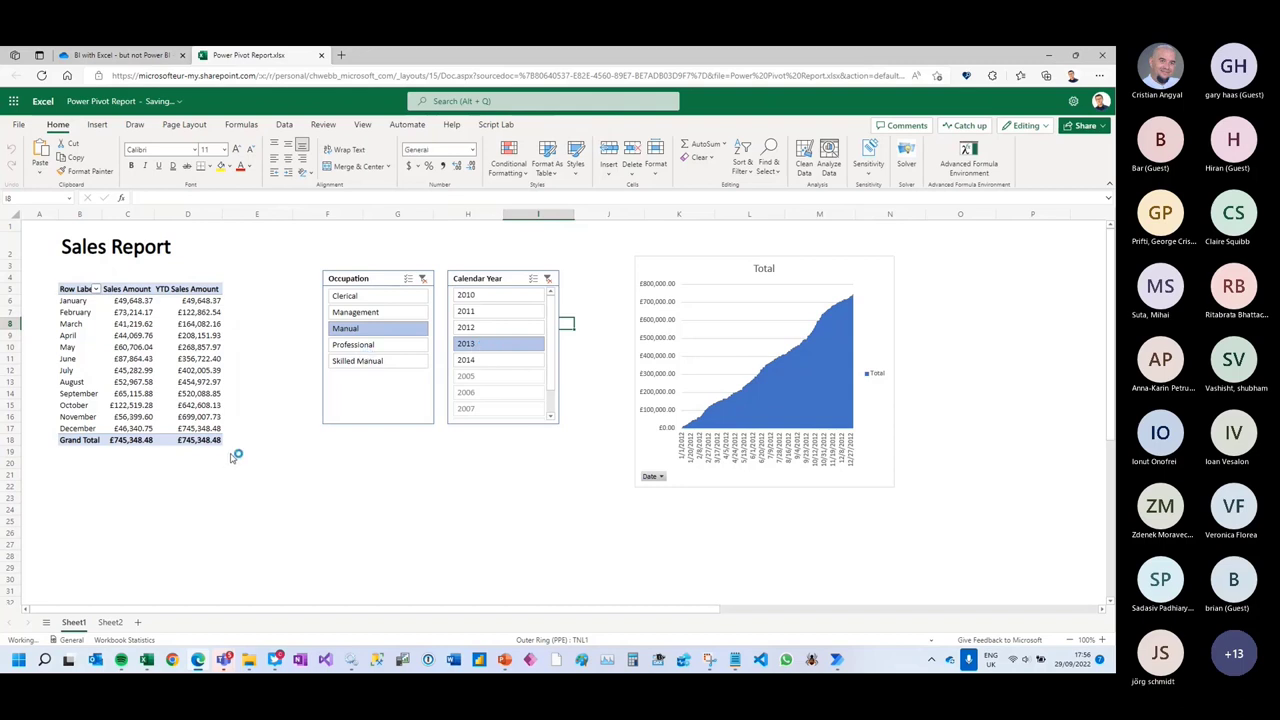
# - On Sheet2 of the online workbook, filter the Calendar Year slicer by 2009, 2011 and 2012 in turn
pyautogui.click(110, 622)
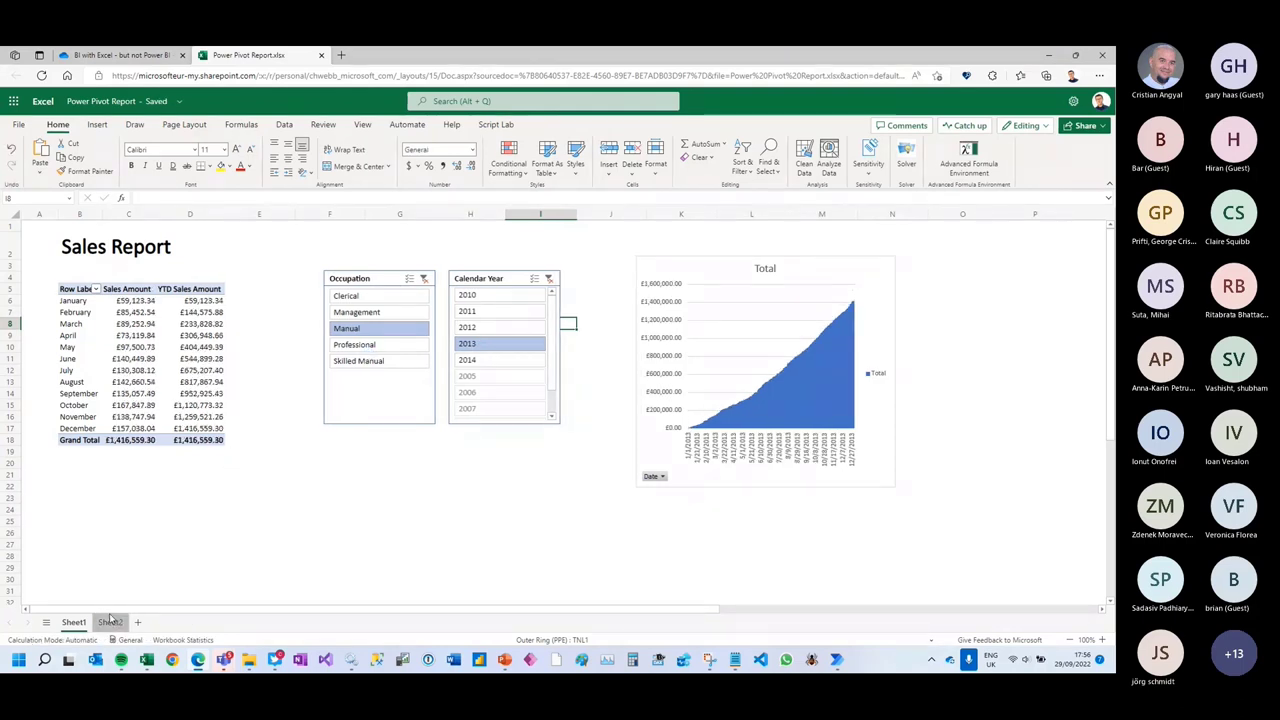
pyautogui.click(385, 302)
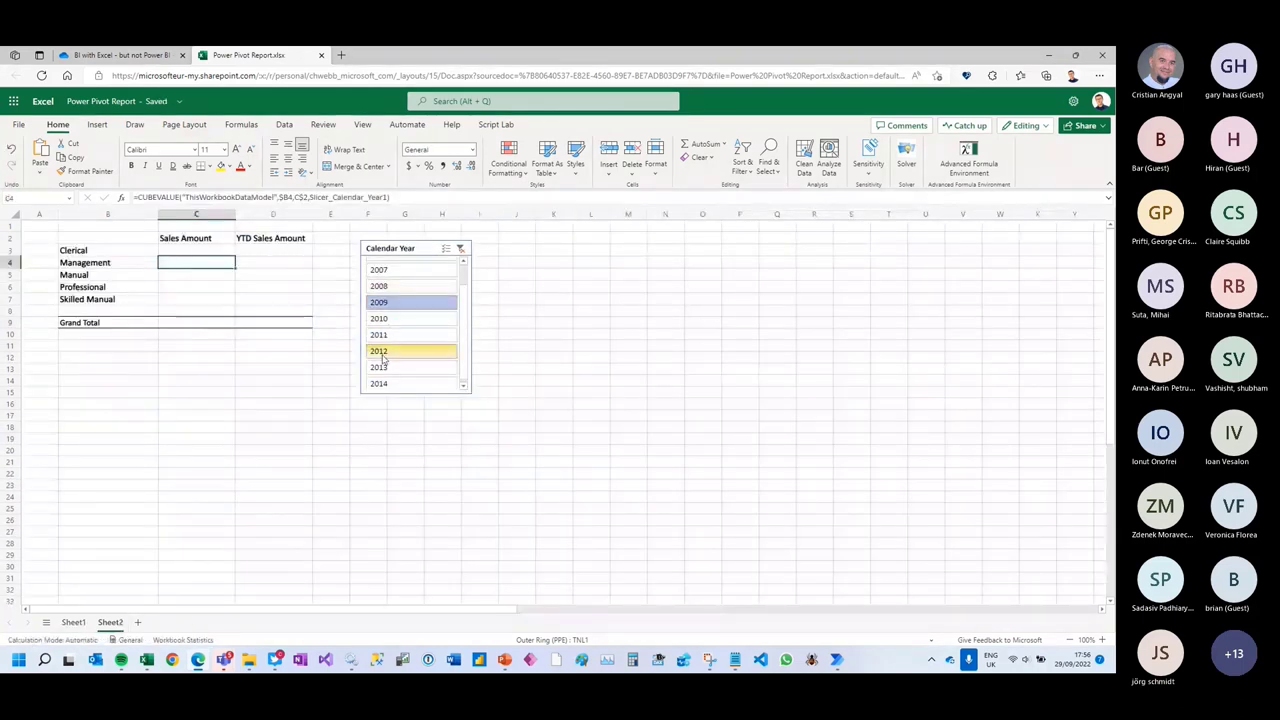
pyautogui.click(390, 335)
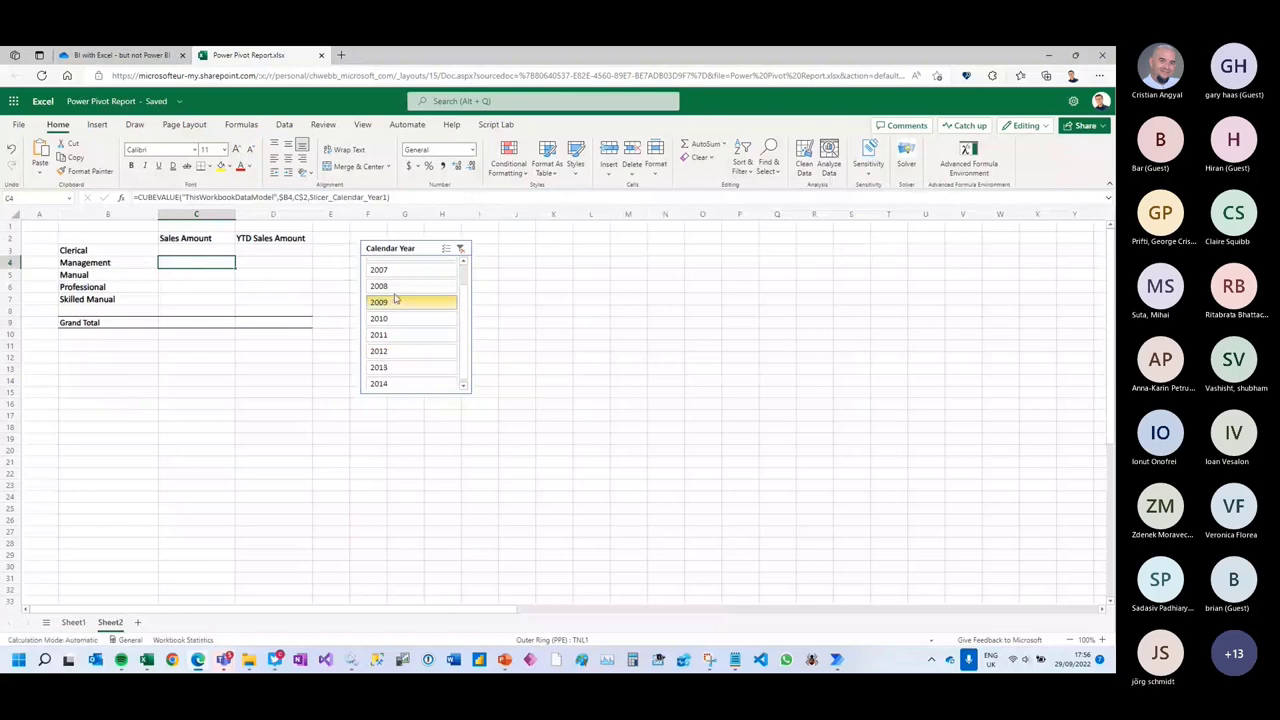
pyautogui.click(390, 351)
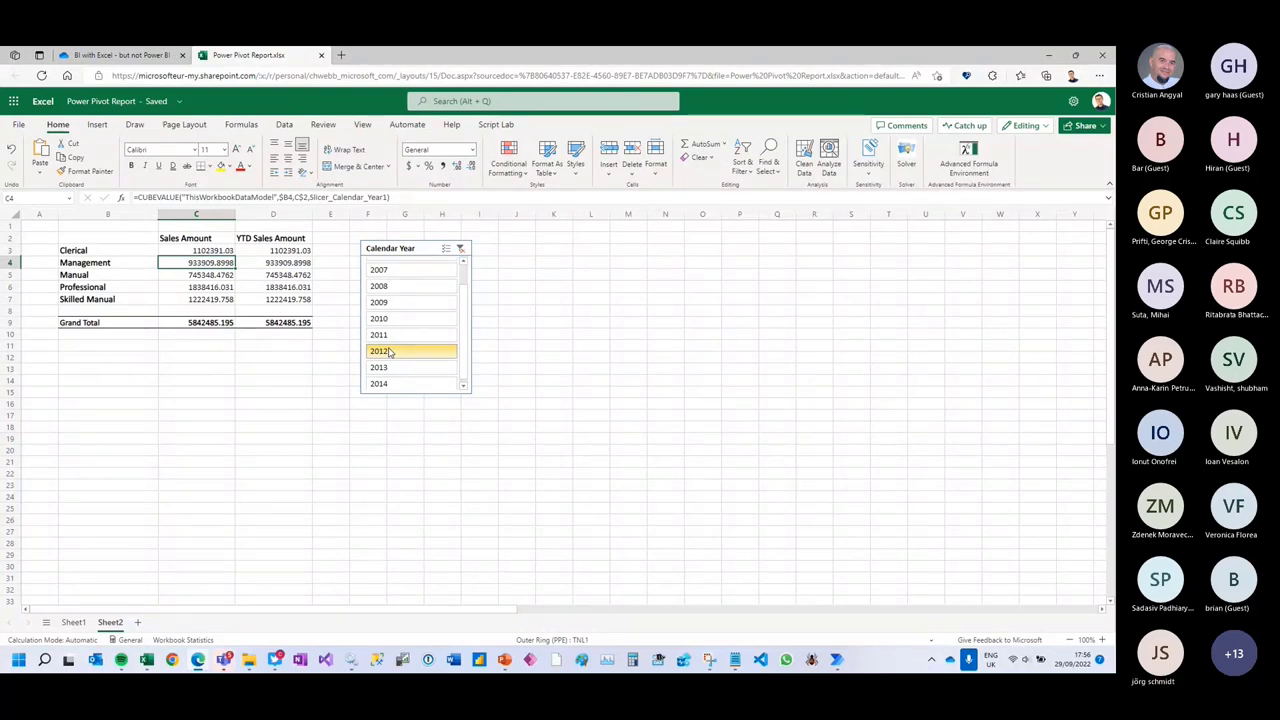
# - Return to Sheet1 and open the online report's web address a second time in a new browser tab
pyautogui.click(73, 622)
pyautogui.click(252, 76)
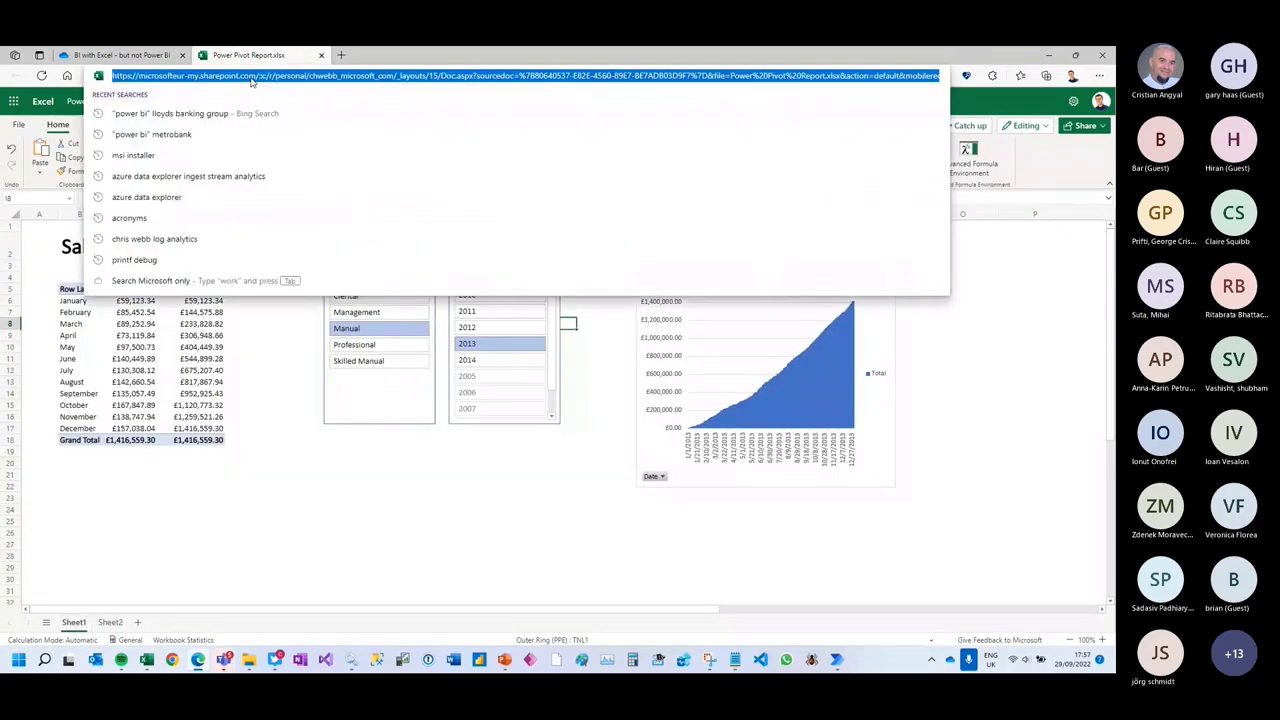
pyautogui.click(341, 55)
pyautogui.hotkey('ctrl', 'v')
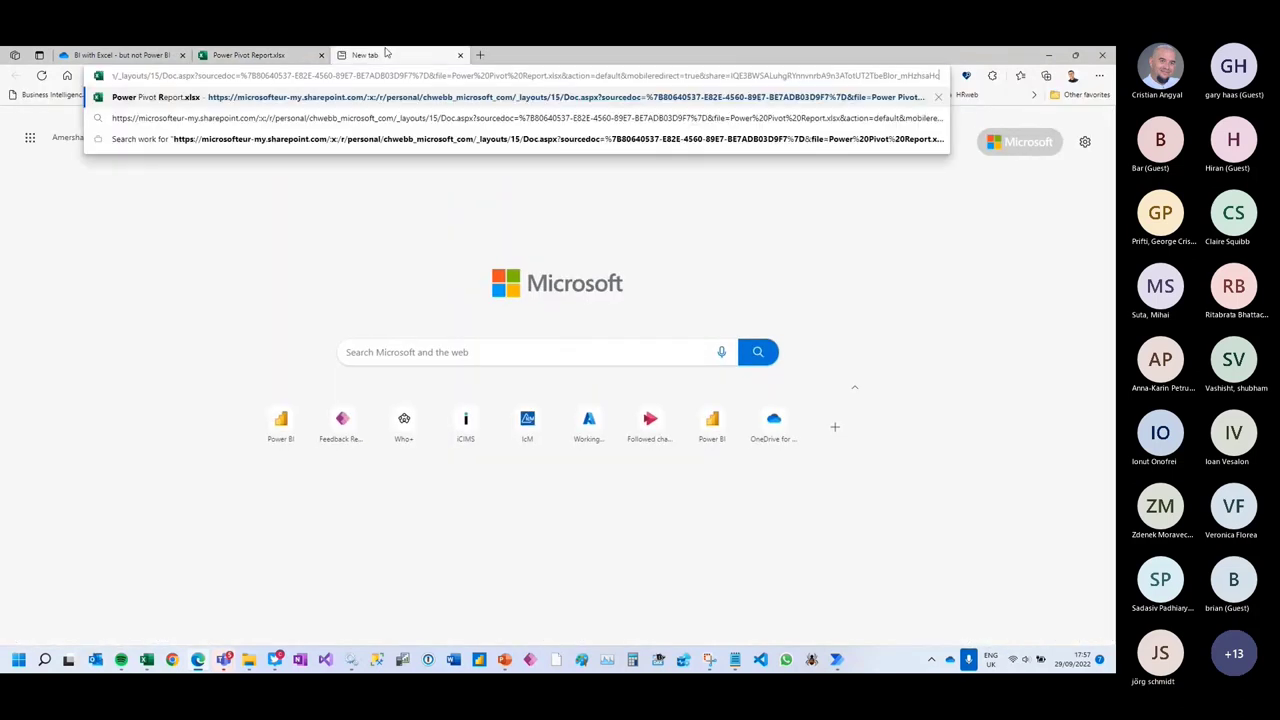
pyautogui.press('Return')
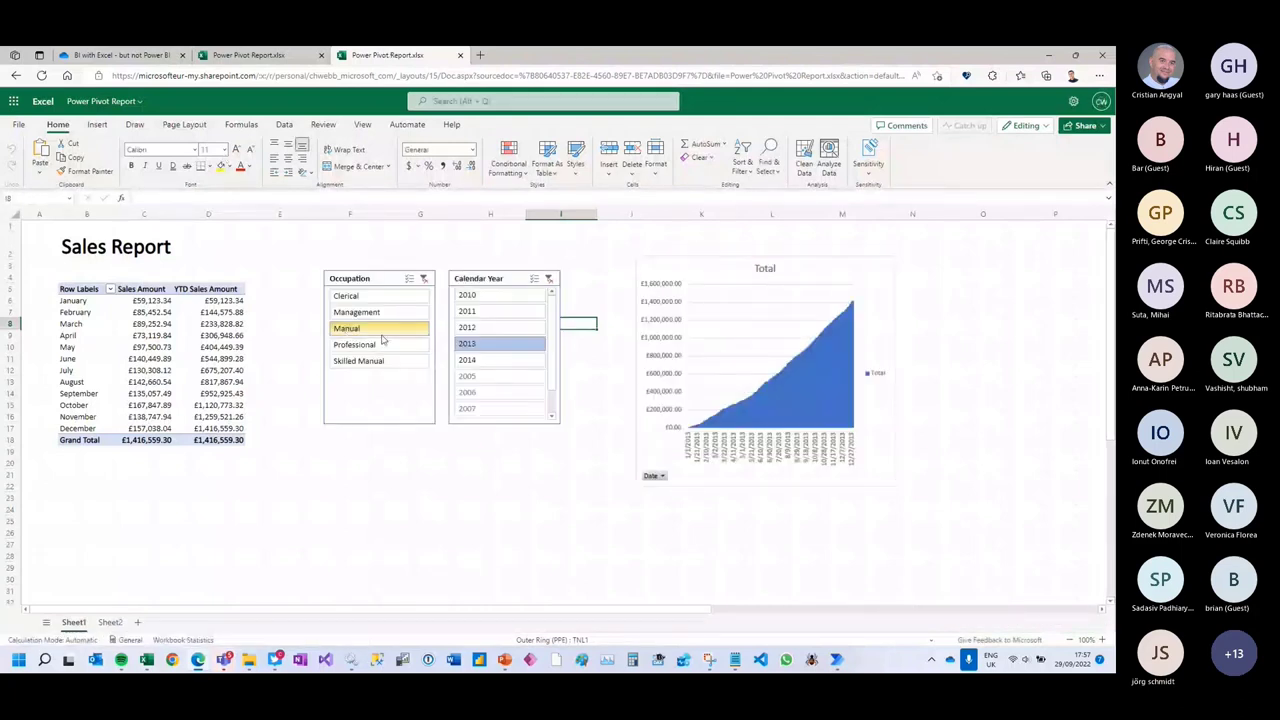
# - Filter Calendar Year by 2012 in the second copy of the report and check the slicer in the first browser copy
pyautogui.click(481, 331)
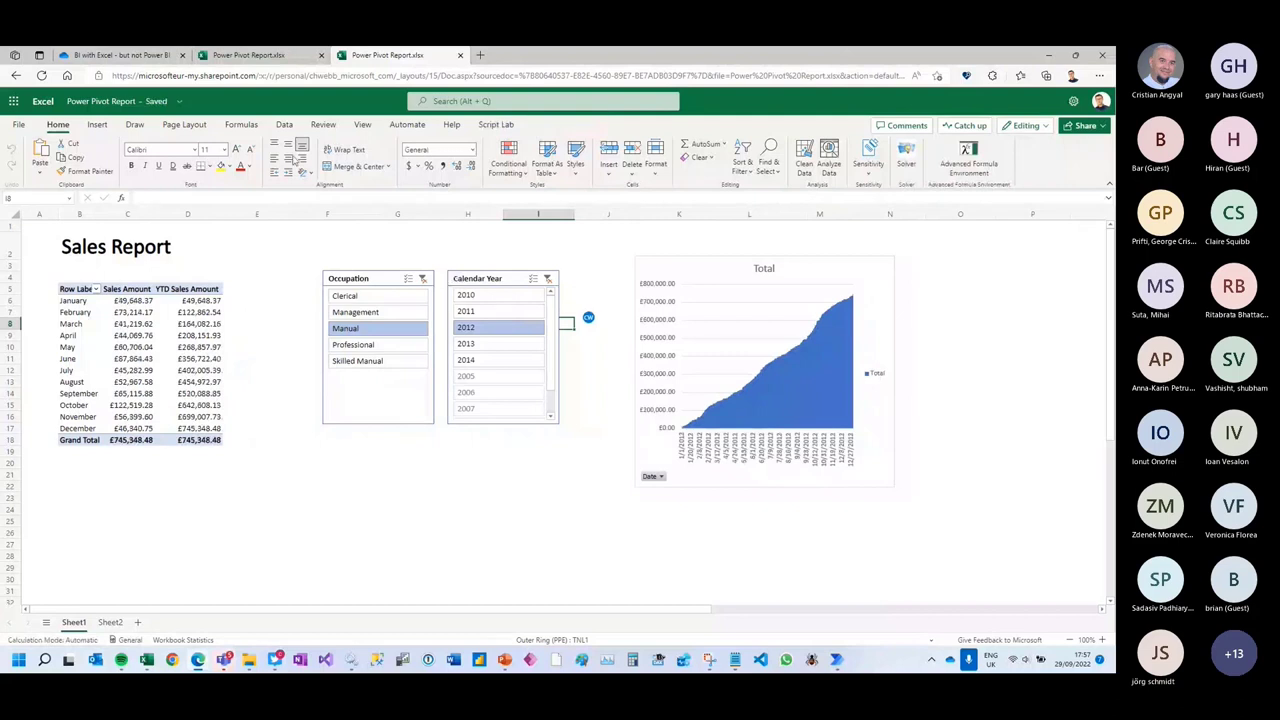
pyautogui.click(268, 57)
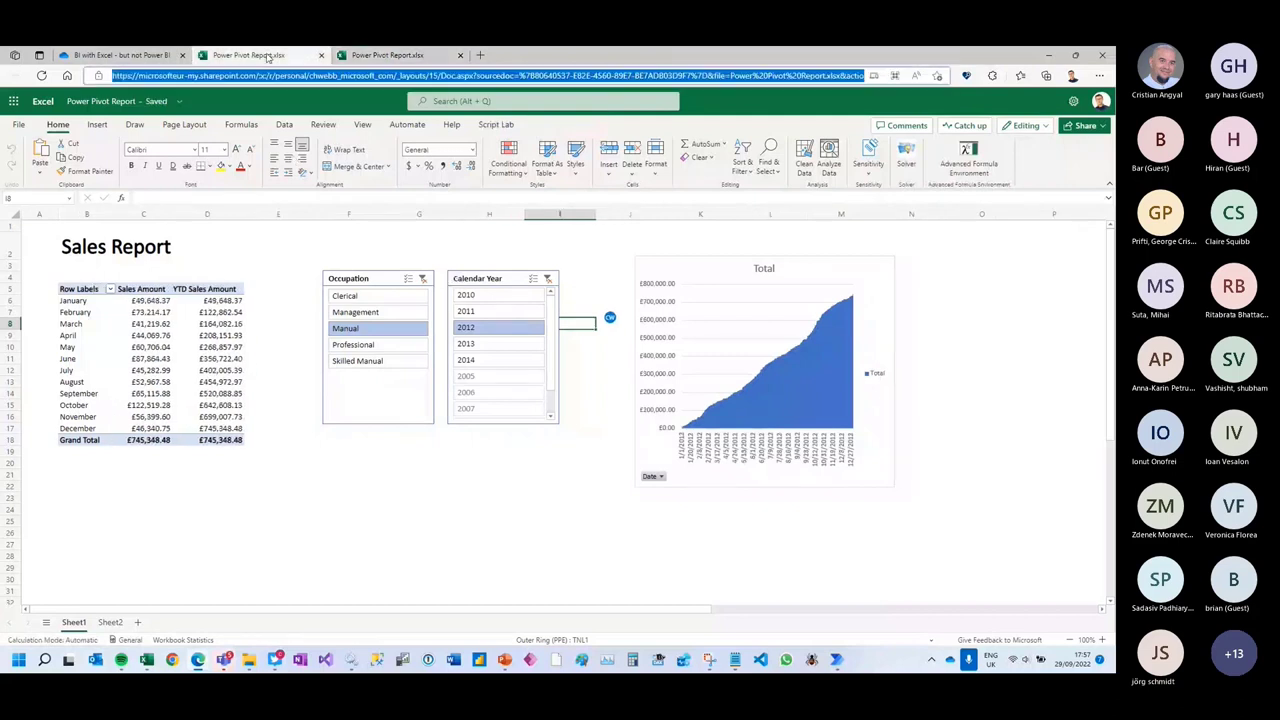